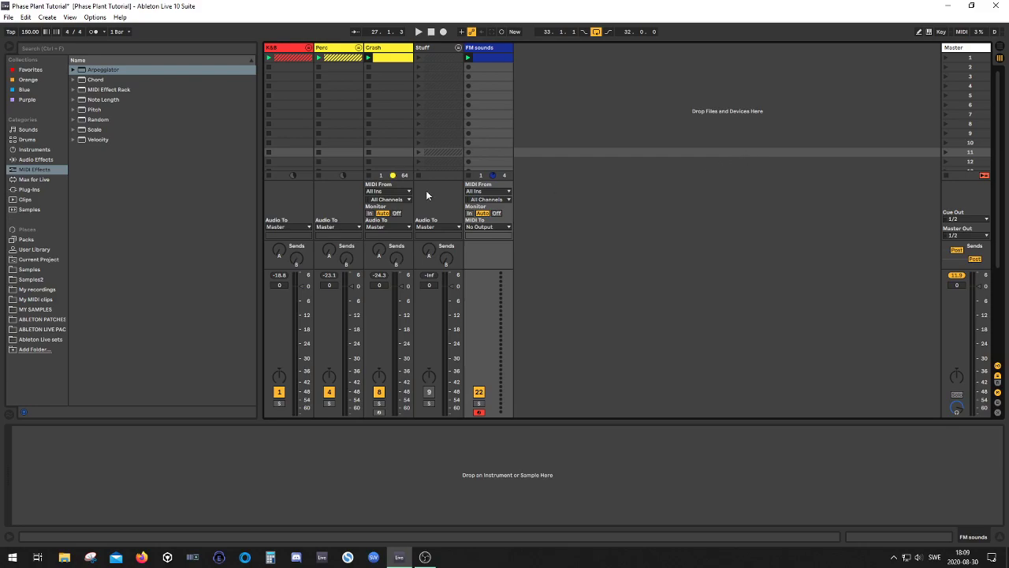
# - Add an empty Instrument Rack to the FM sounds track and show its chain list
pyautogui.click(33, 150)
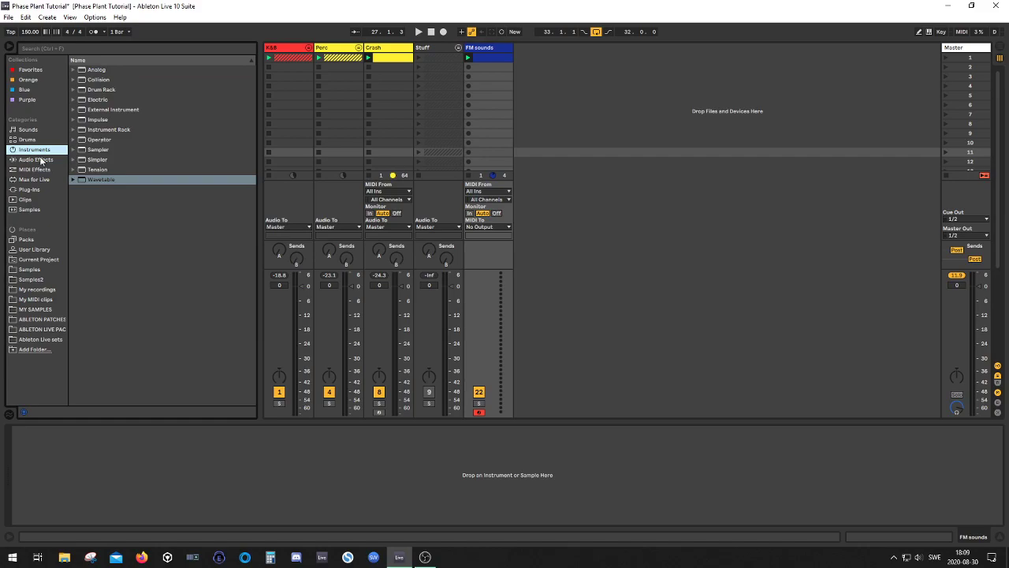
pyautogui.click(95, 131)
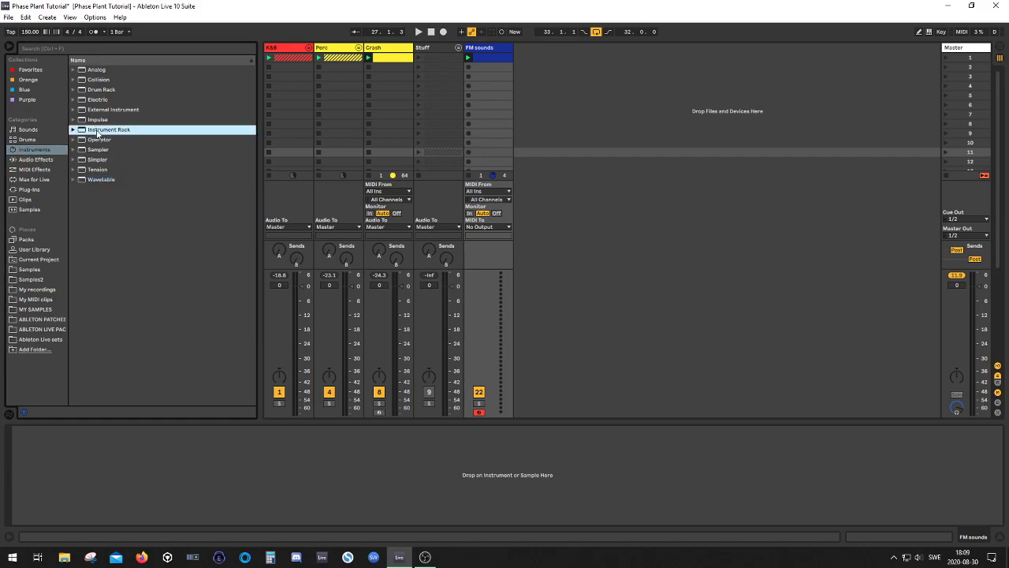
pyautogui.moveTo(498, 53); pyautogui.dragTo(498, 53)
pyautogui.click(495, 47)
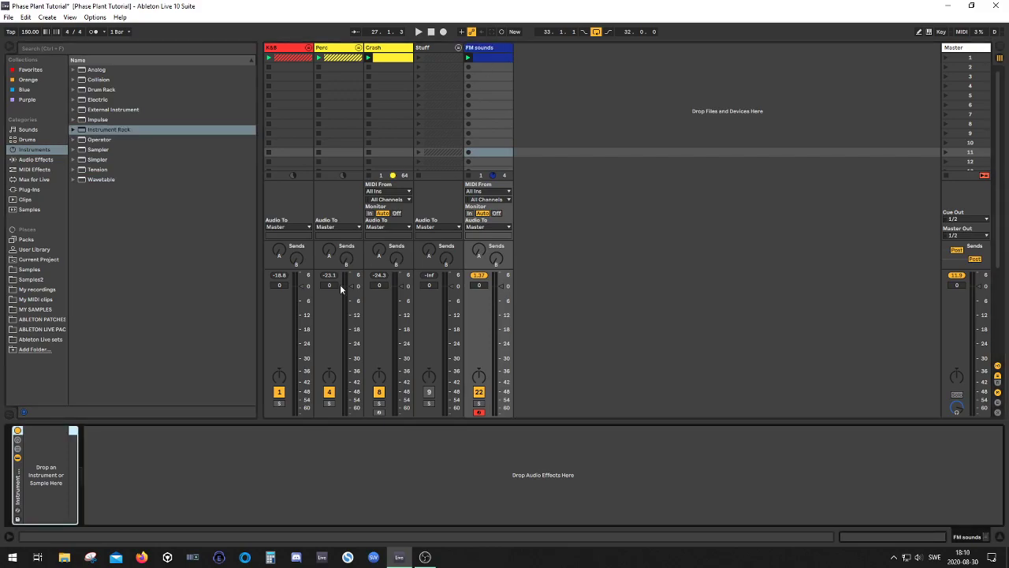
pyautogui.click(17, 450)
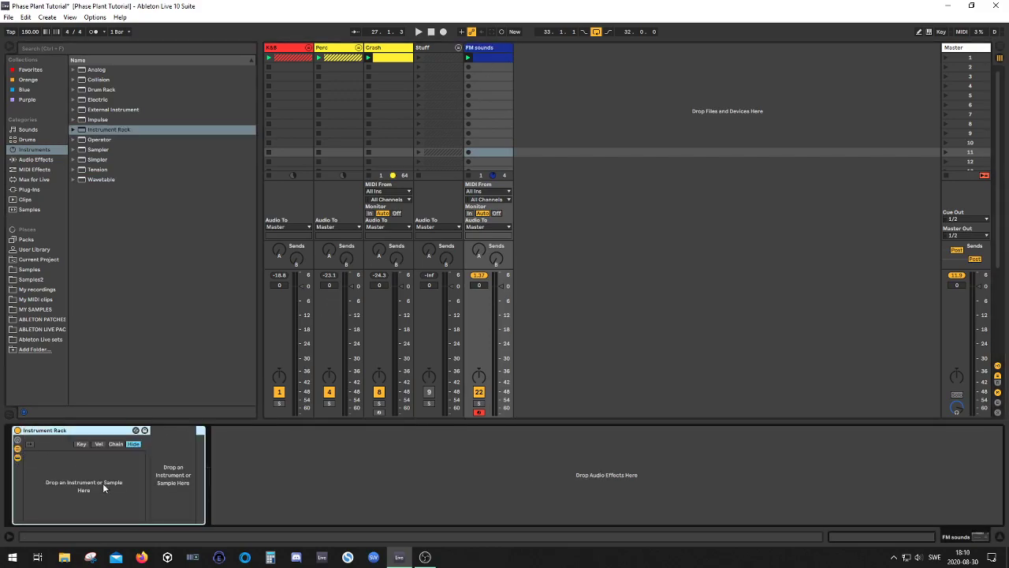
# - Fill the Instrument Rack with five chains in this order: Operator, Wavetable, Operator, Wavetable, Wavetable
pyautogui.click(103, 142)
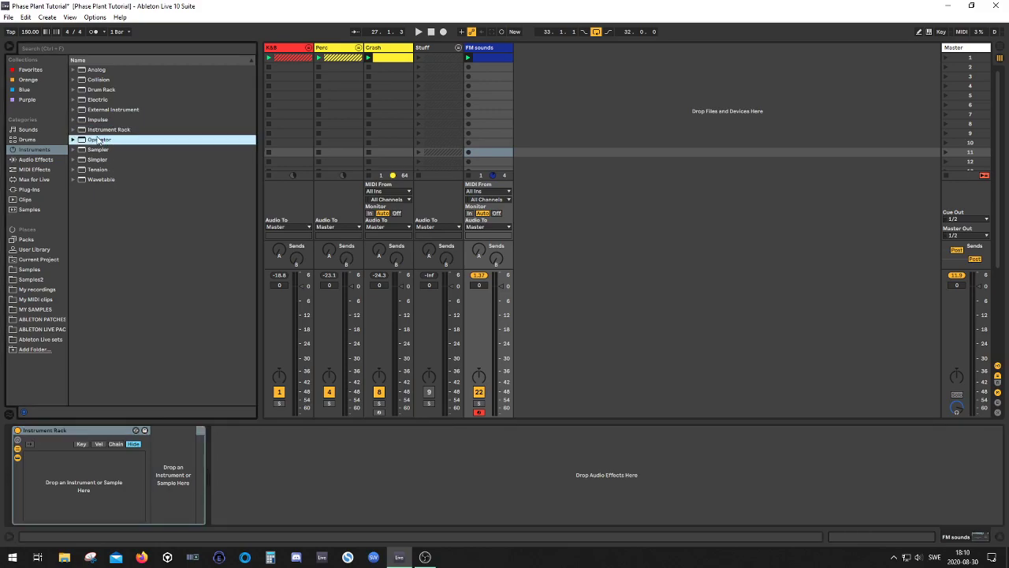
pyautogui.moveTo(98, 140); pyautogui.dragTo(99, 473)
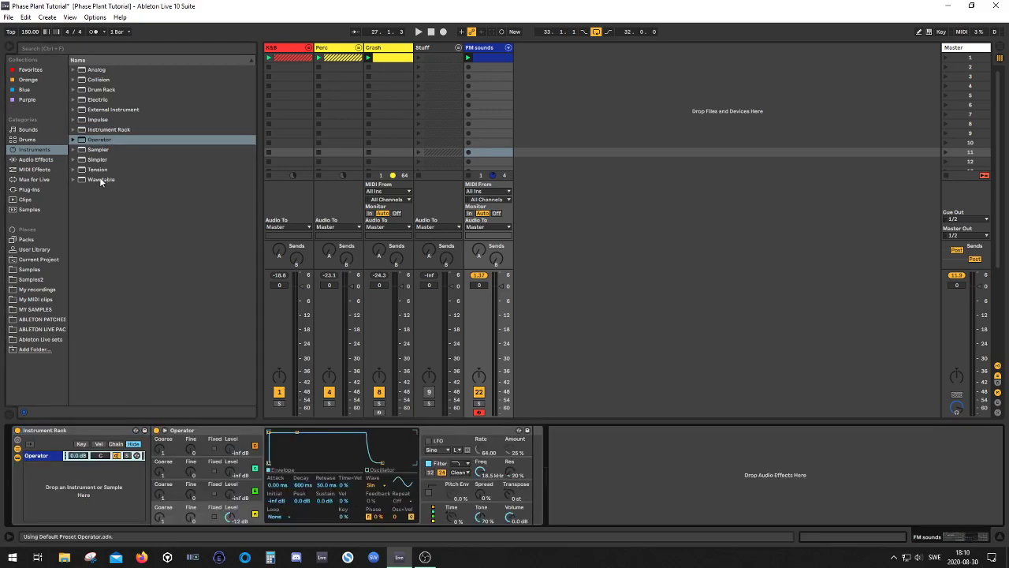
pyautogui.moveTo(99, 180); pyautogui.dragTo(92, 502)
pyautogui.moveTo(98, 139); pyautogui.dragTo(82, 497)
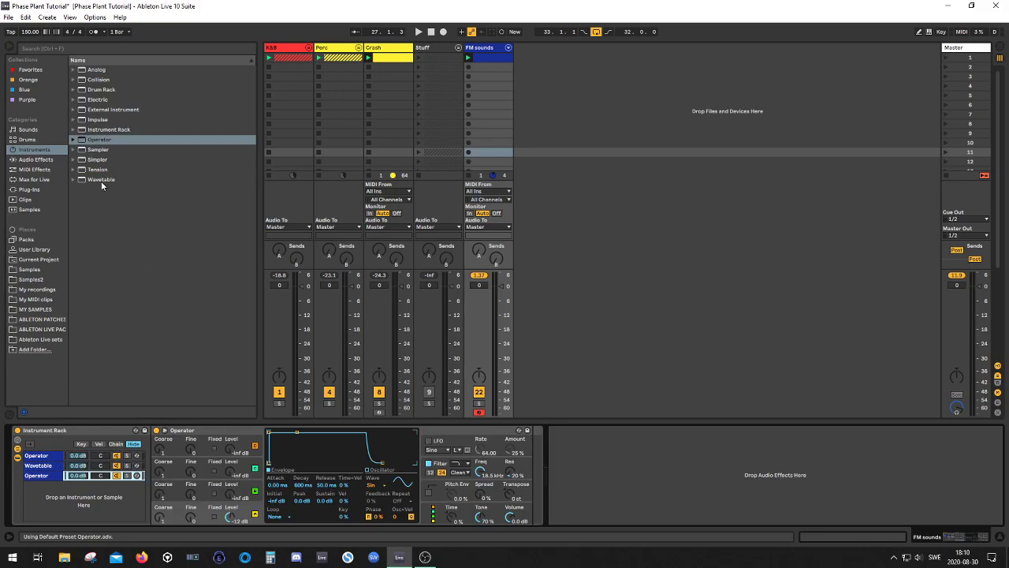
pyautogui.moveTo(100, 181); pyautogui.dragTo(78, 497)
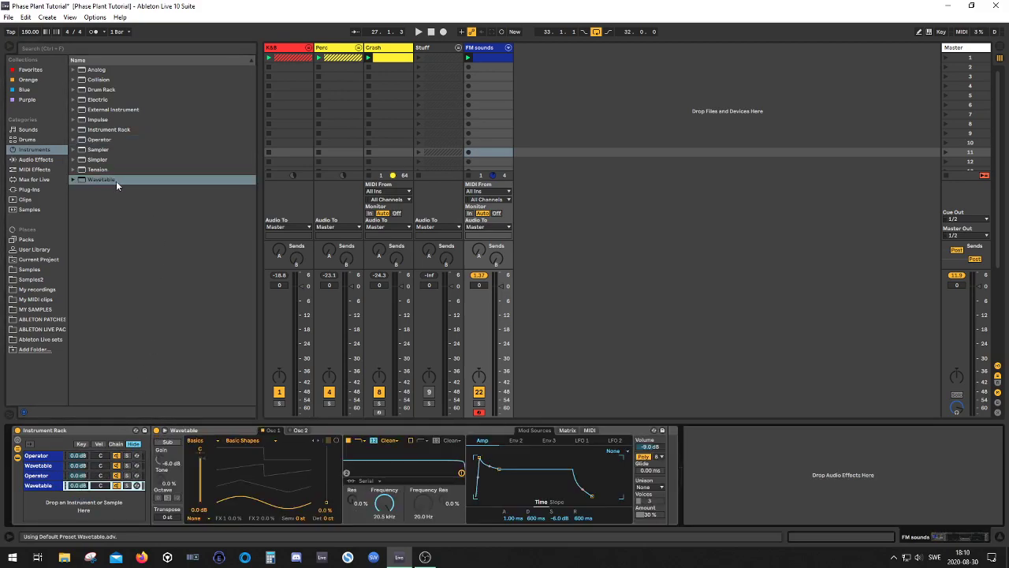
pyautogui.moveTo(99, 176); pyautogui.dragTo(93, 508)
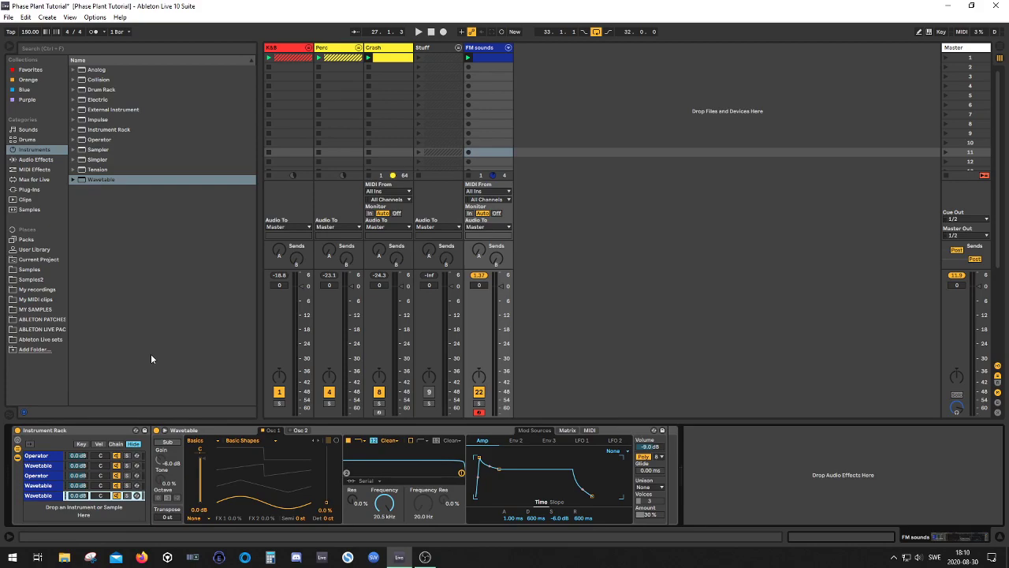
# - Show the Instrument Rack's macro controls and its chain zone editor
pyautogui.click(67, 433)
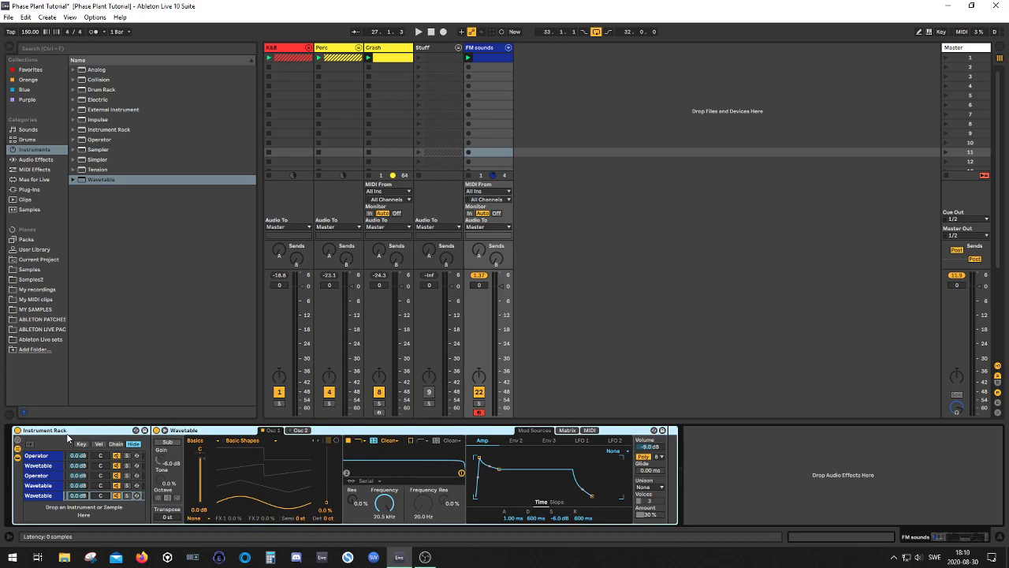
pyautogui.click(18, 440)
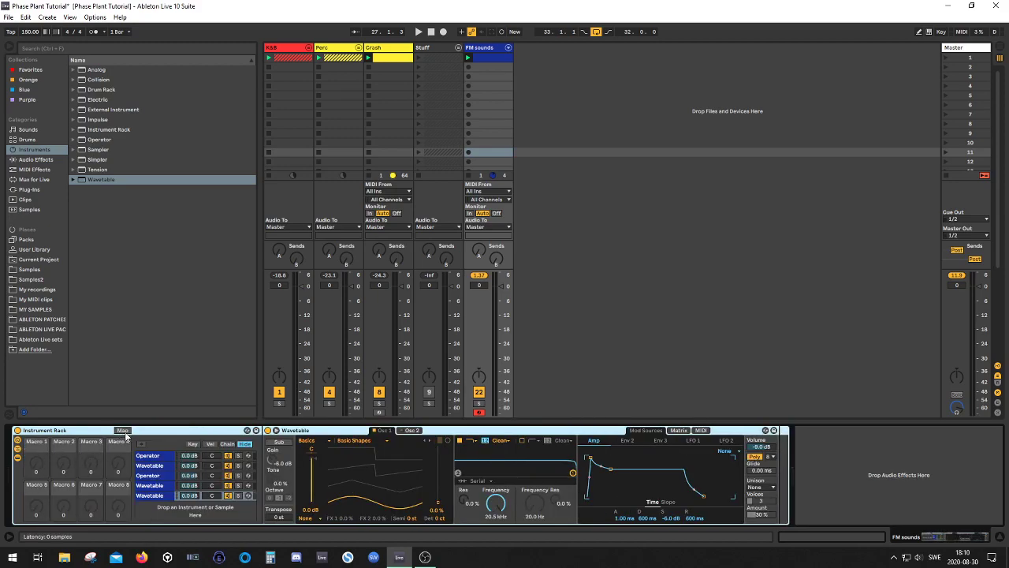
pyautogui.click(227, 444)
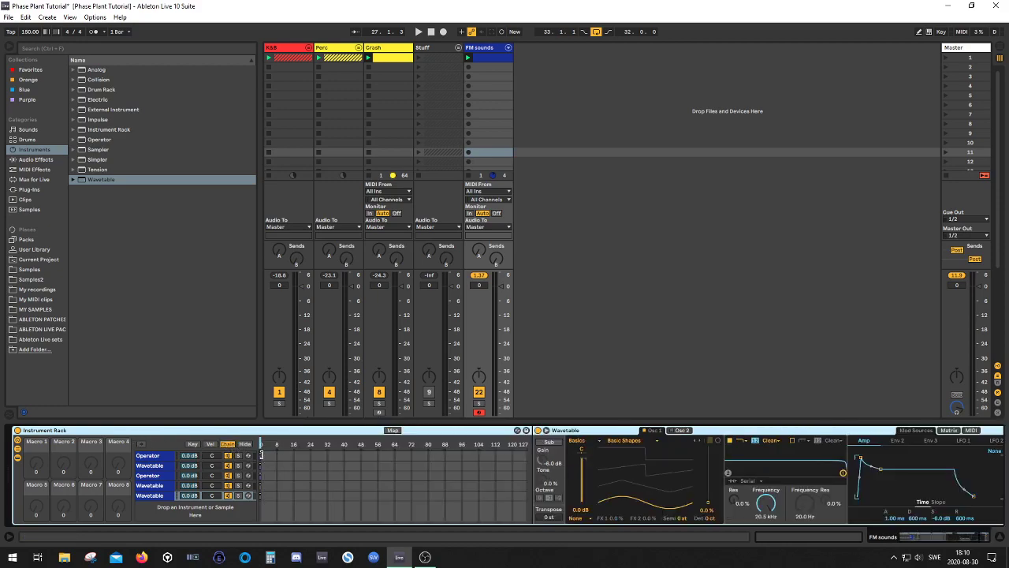
# - Extend the zones of all five chains over the full range up to 127 and distribute the ranges equally
pyautogui.click(163, 457)
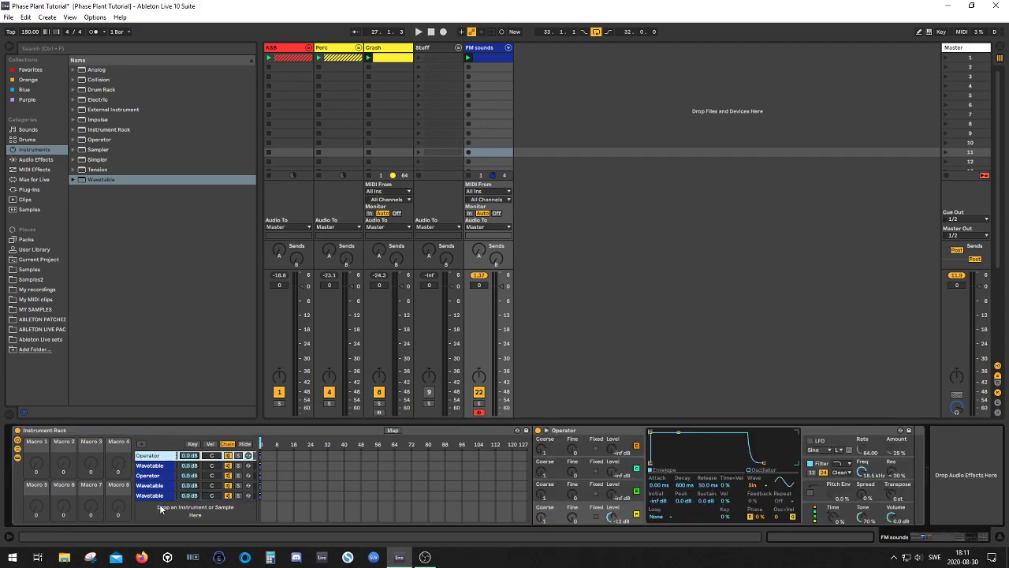
pyautogui.keyDown('shift'); pyautogui.click(163, 495); pyautogui.keyUp('shift')
pyautogui.moveTo(261, 456); pyautogui.dragTo(562, 466)
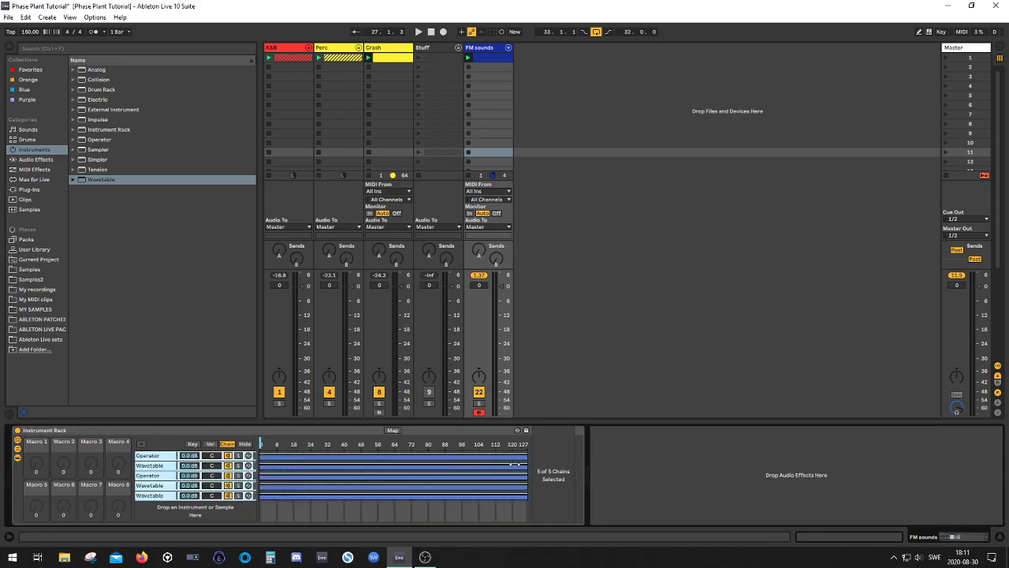
pyautogui.rightClick(337, 465)
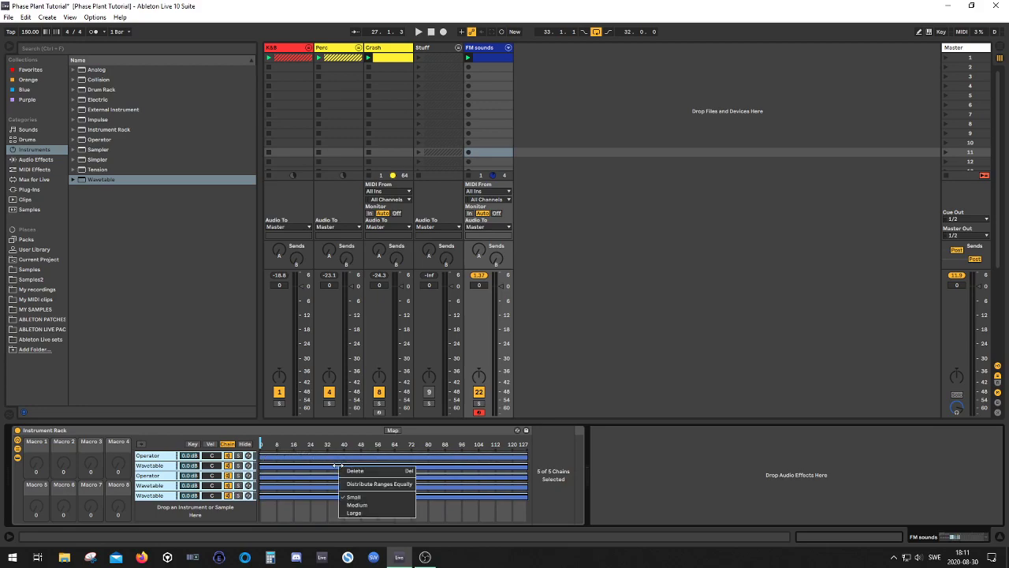
pyautogui.click(377, 484)
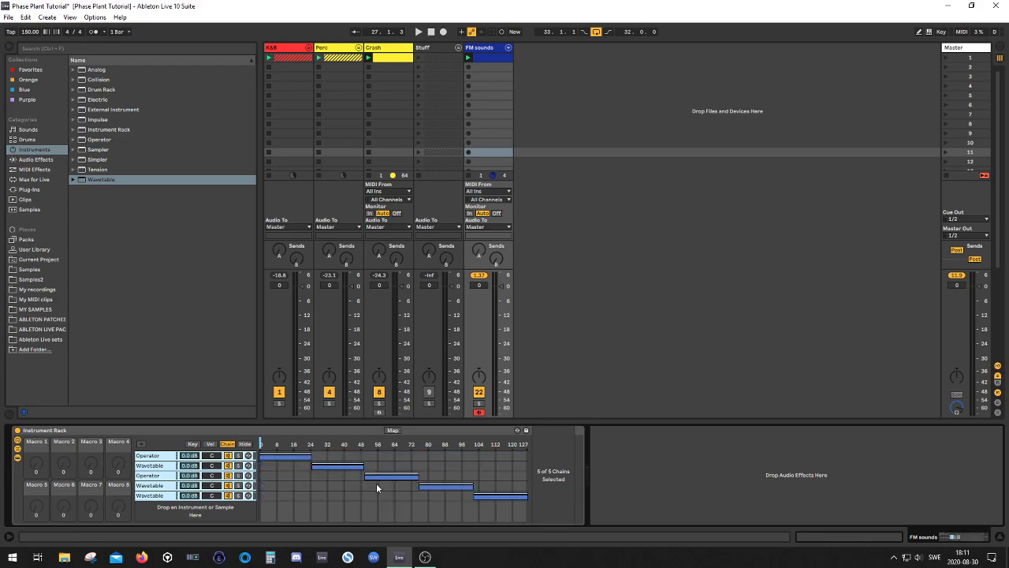
pyautogui.click(391, 430)
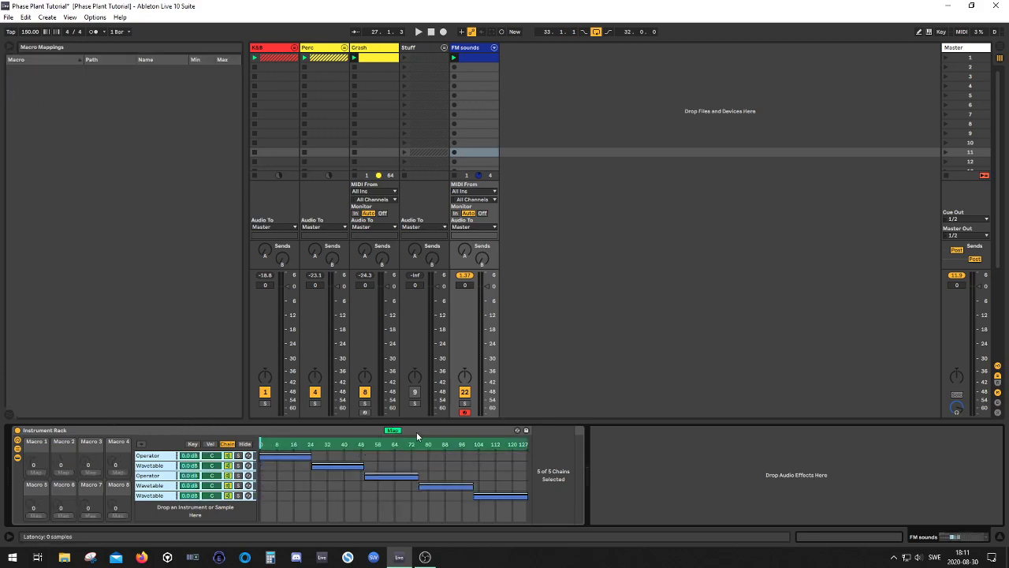
pyautogui.click(393, 430)
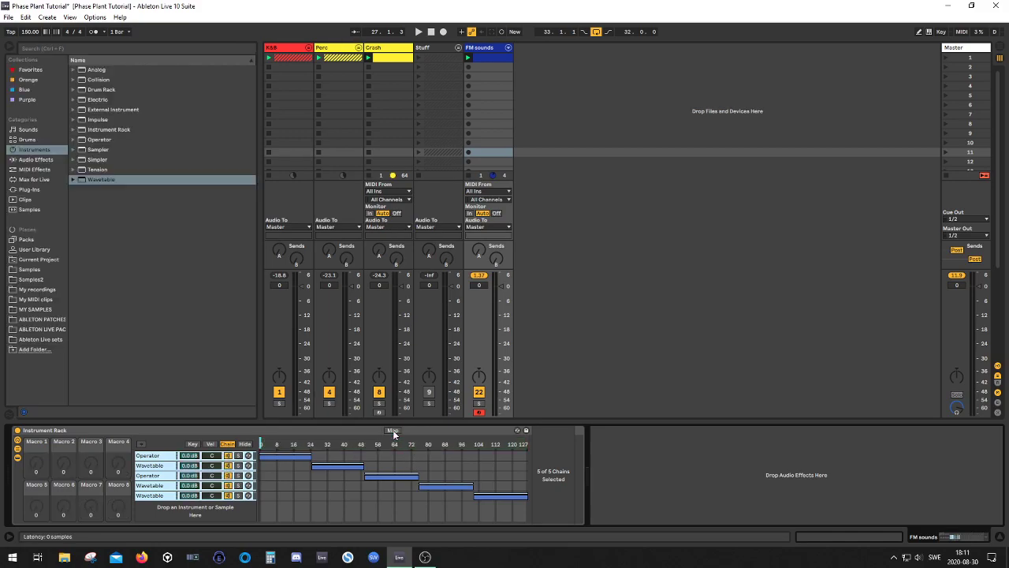
pyautogui.click(30, 466)
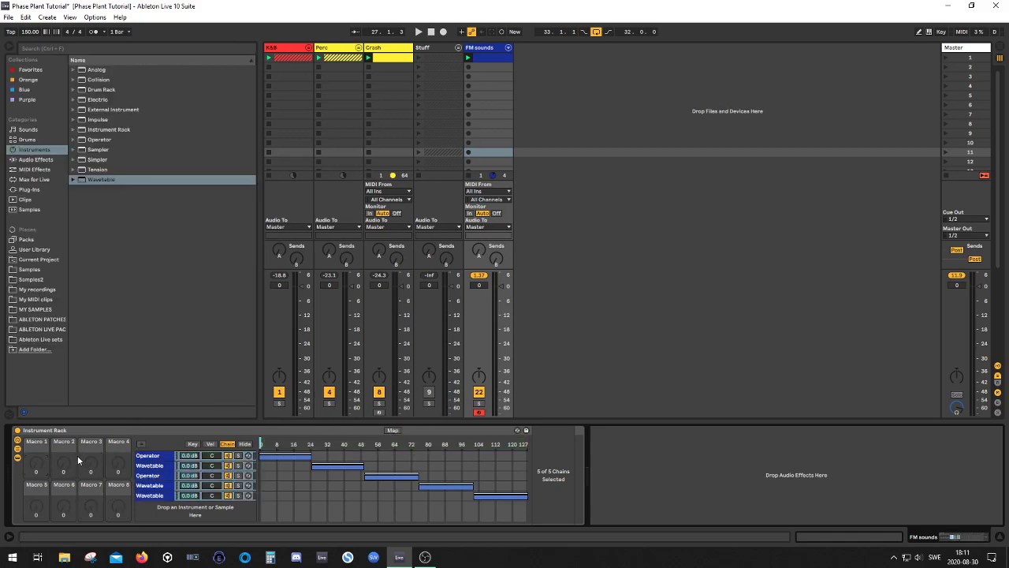
# - Map the rack's chain selector to Macro 1 and leave mapping mode
pyautogui.click(391, 431)
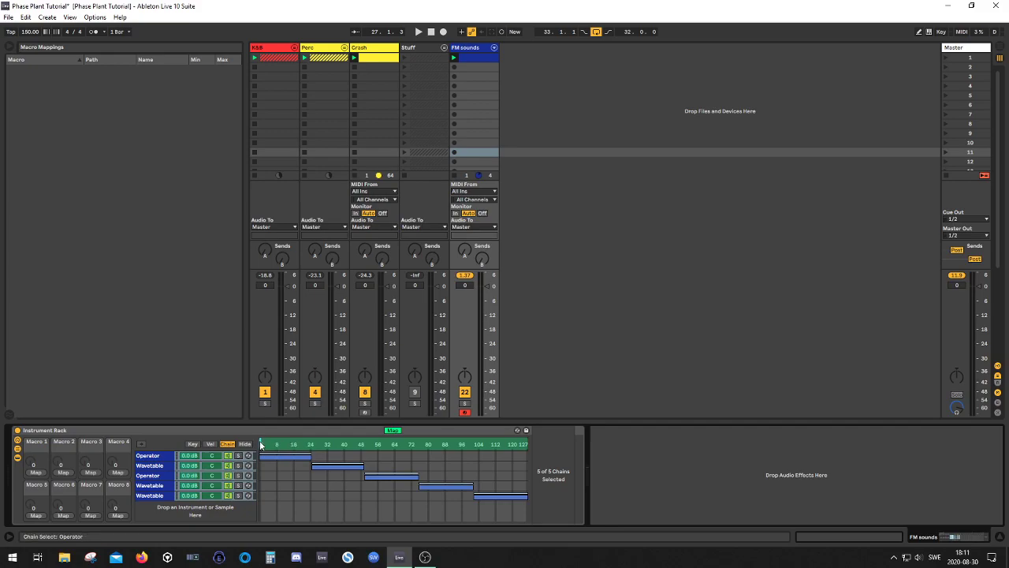
pyautogui.click(34, 472)
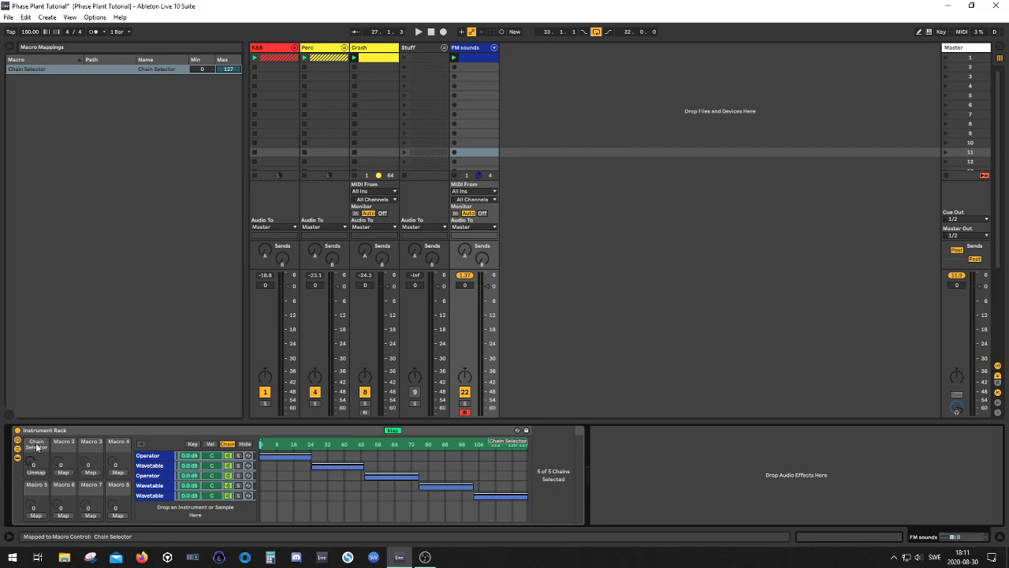
pyautogui.click(393, 430)
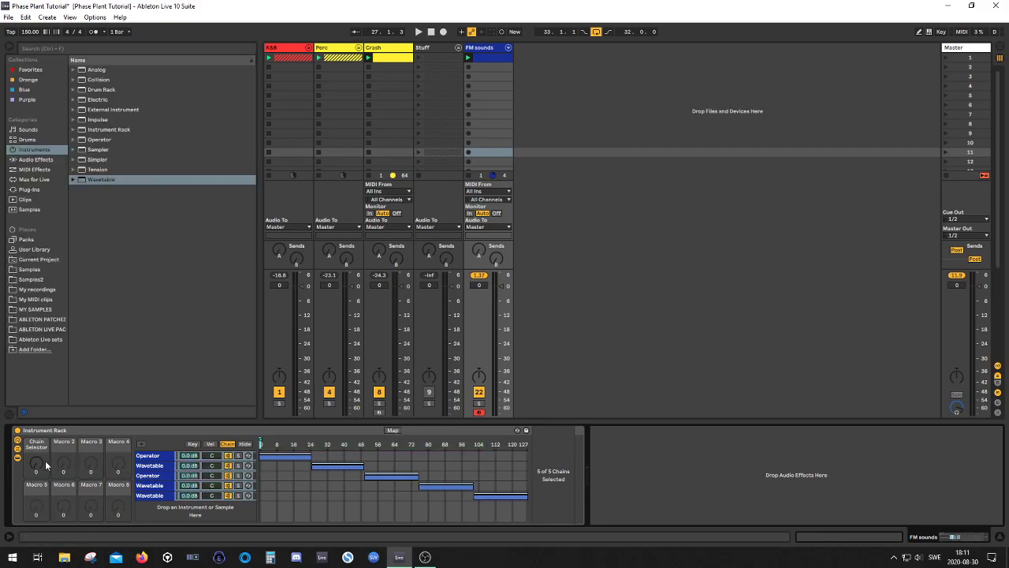
# - Audition the FM sounds clip in the first slot and bring the track's device chain back into view
pyautogui.doubleClick(490, 58)
pyautogui.press('space')
pyautogui.doubleClick(496, 48)
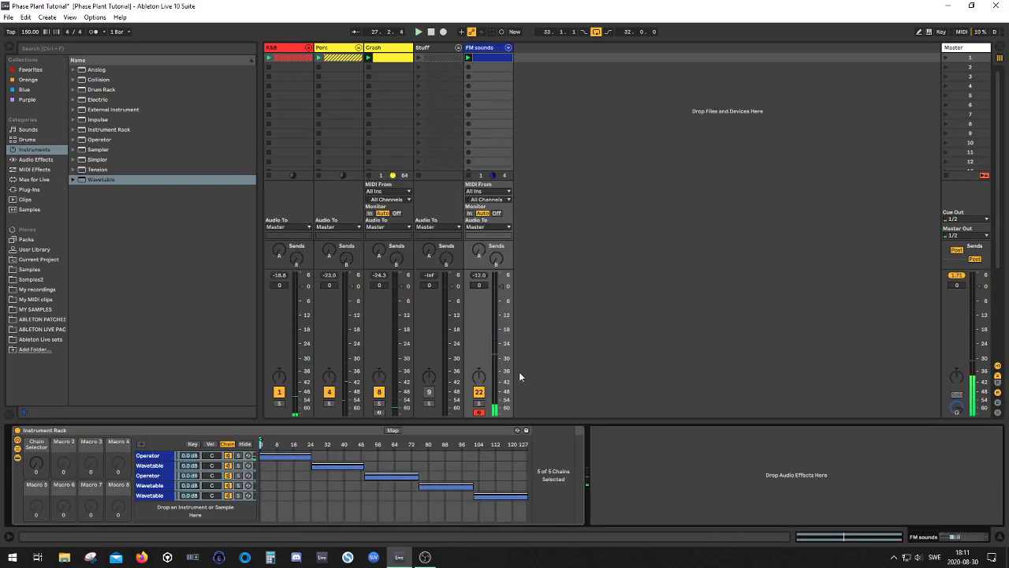
# - Add a Utility audio effect after the Instrument Rack, lower its gain to -16.0 dB and start playback
pyautogui.click(41, 159)
pyautogui.scroll(-3, 147, 325)
pyautogui.click(147, 320)
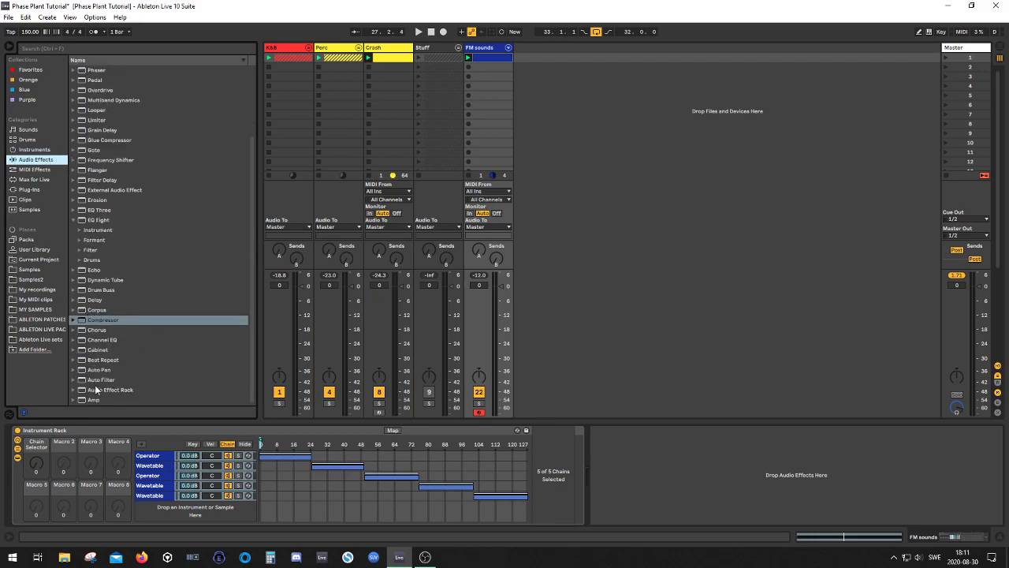
pyautogui.scroll(1, 137, 171)
pyautogui.scroll(1, 137, 172)
pyautogui.doubleClick(102, 89)
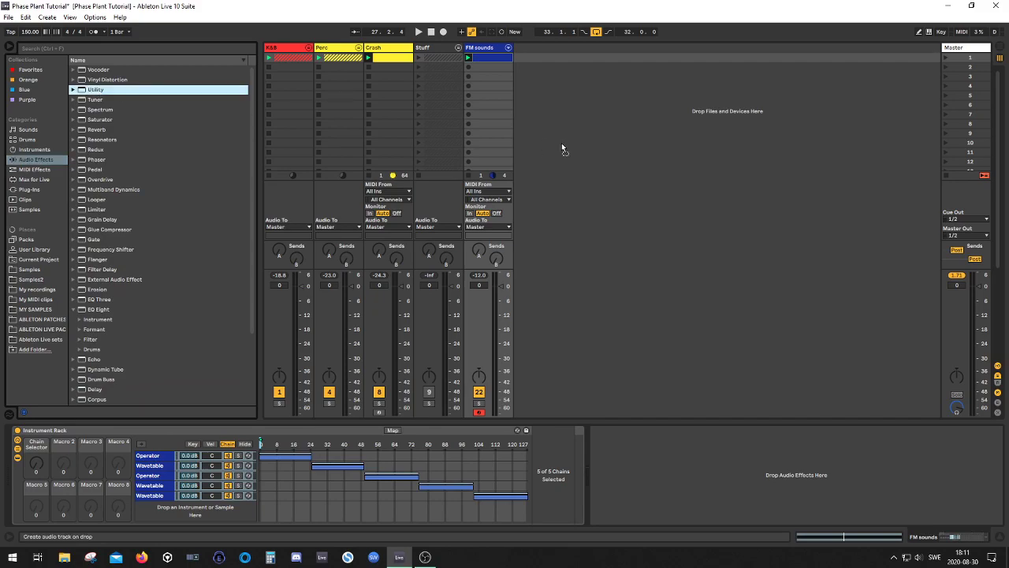
pyautogui.press('space')
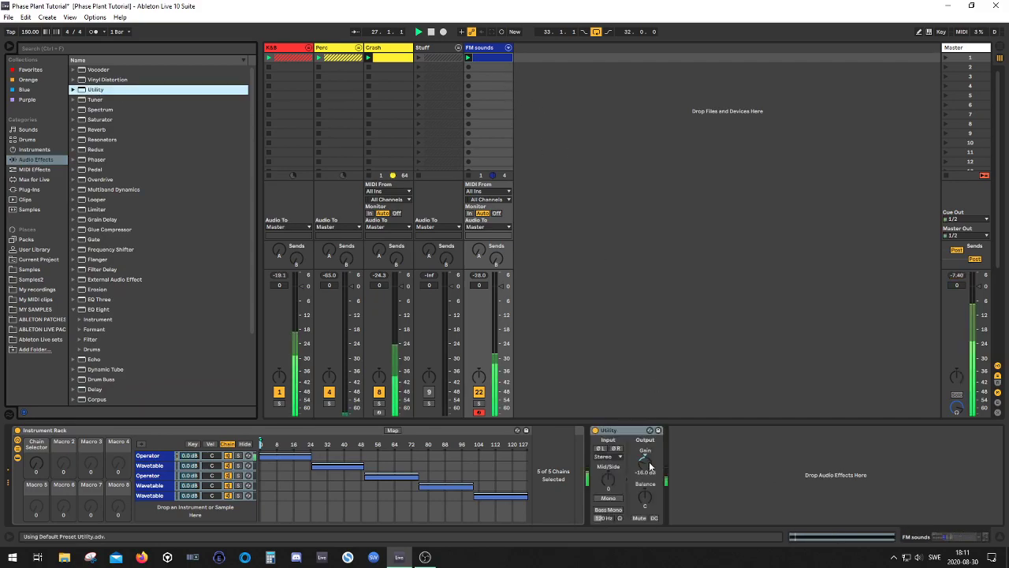
# - Solo the FM sounds track and move the Chain Selector macro through the chains during playback, ending at 24
pyautogui.click(478, 403)
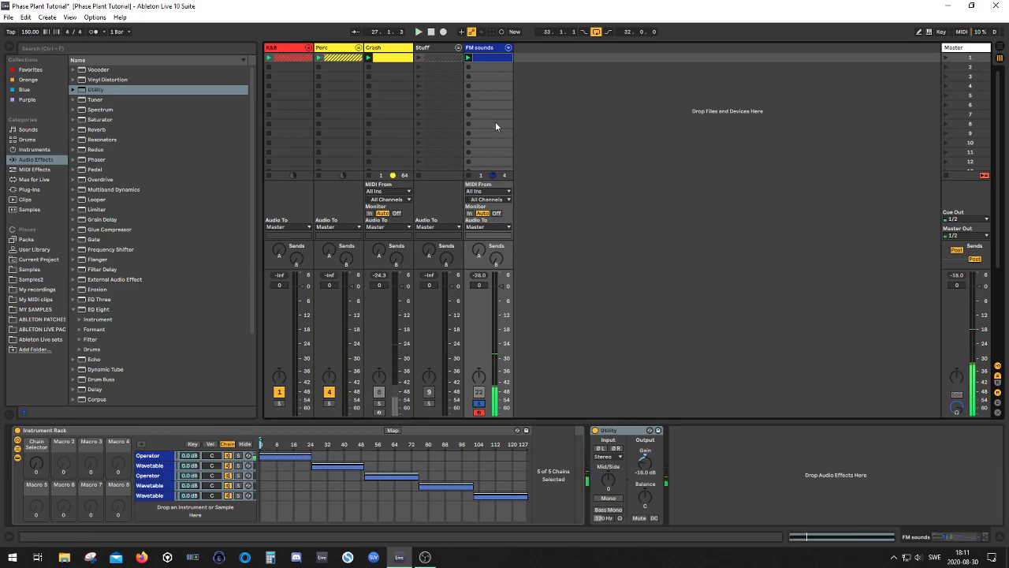
pyautogui.moveTo(27, 469); pyautogui.dragTo(28, 446)
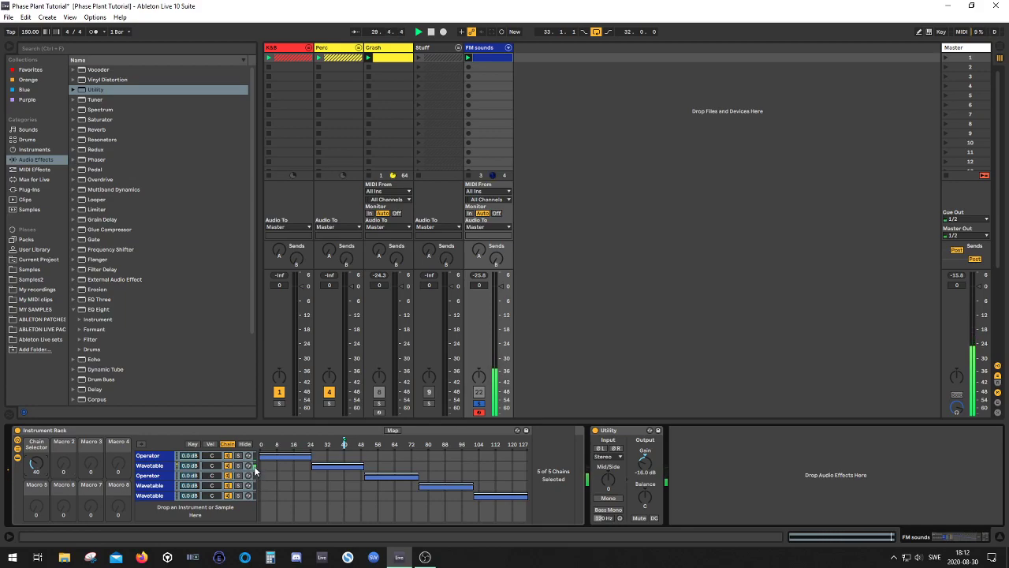
pyautogui.moveTo(36, 464)
pyautogui.mouseDown()
pyautogui.moveTo(35, 449)
pyautogui.moveTo(35, 476)
pyautogui.moveTo(35, 425)
pyautogui.moveTo(36, 470)
pyautogui.mouseUp()
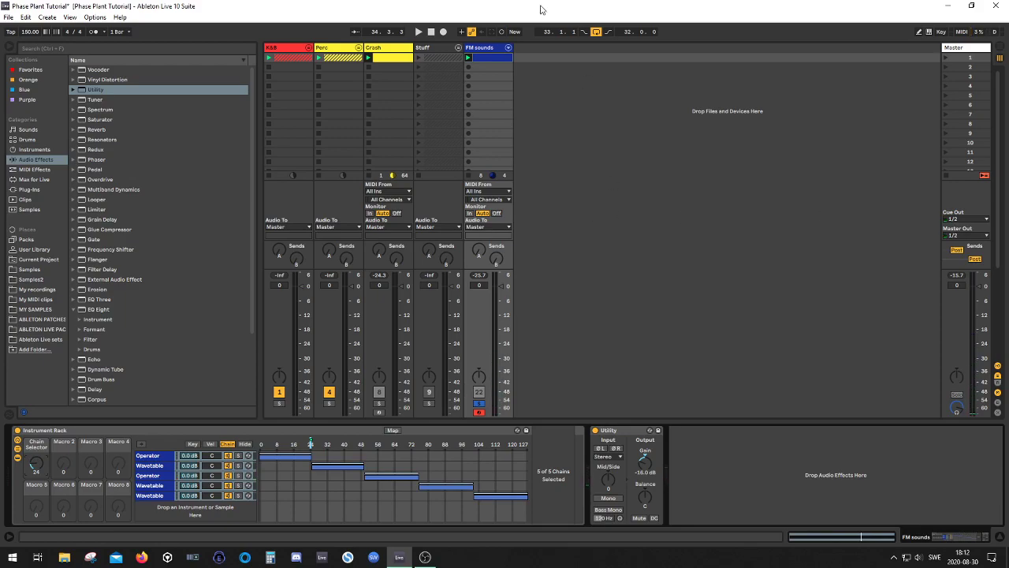
# - Open the MIDI clip on the FM sounds track to examine its notes
pyautogui.click(485, 60)
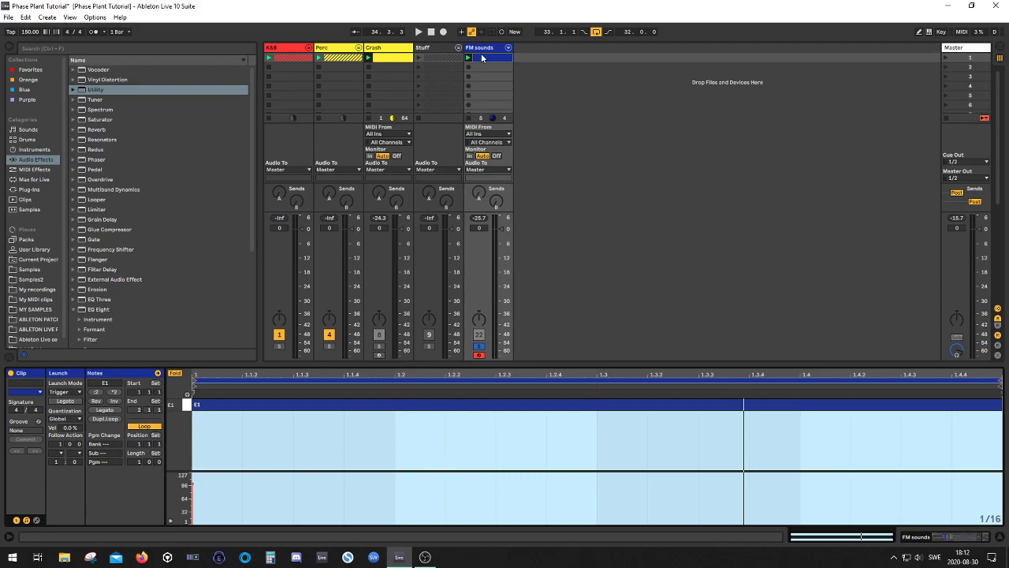
pyautogui.click(481, 57)
pyautogui.click(489, 49)
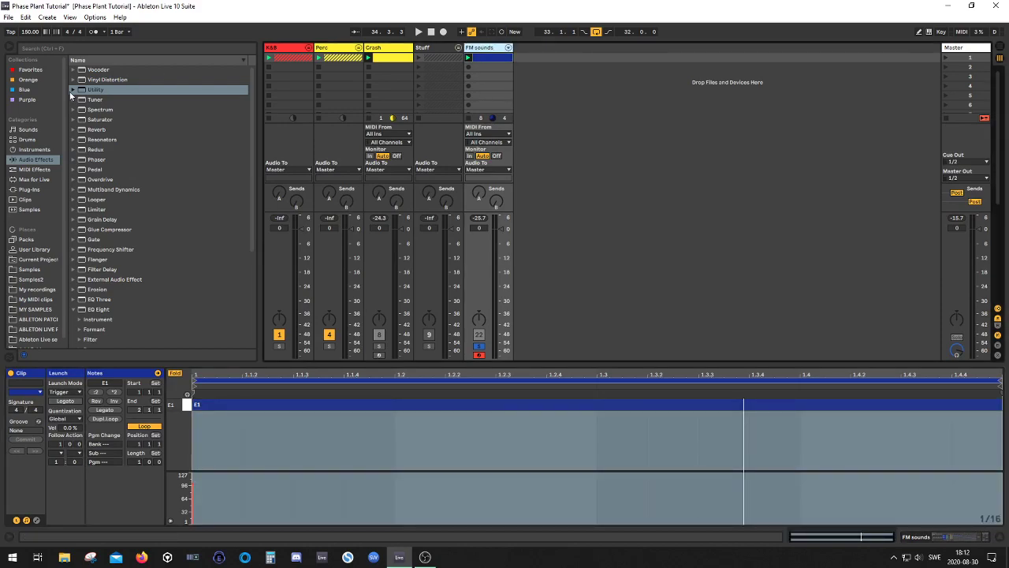
# - Add an Arpeggiator MIDI effect in front of the Instrument Rack on the FM sounds track
pyautogui.click(74, 50)
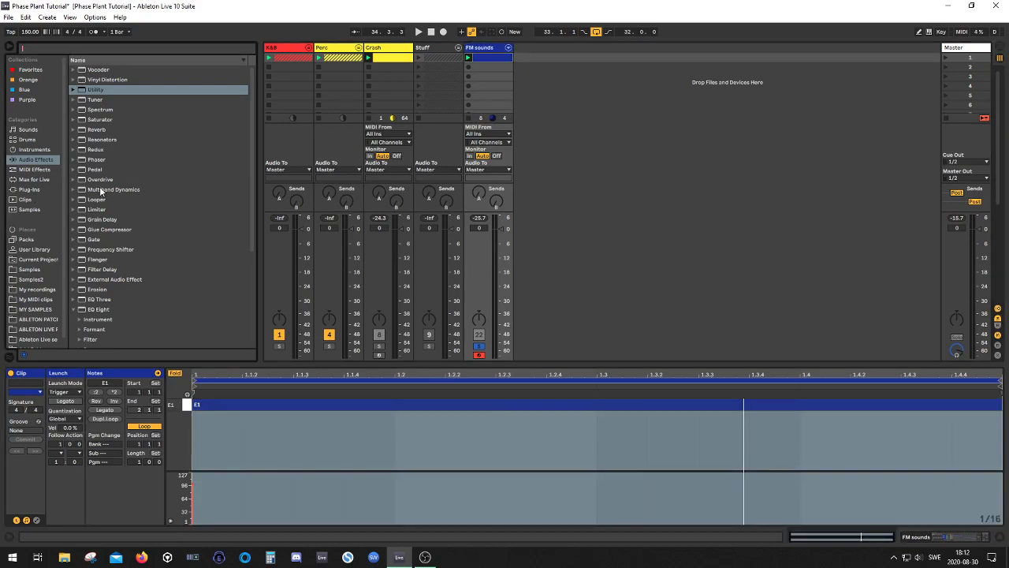
pyautogui.click(36, 169)
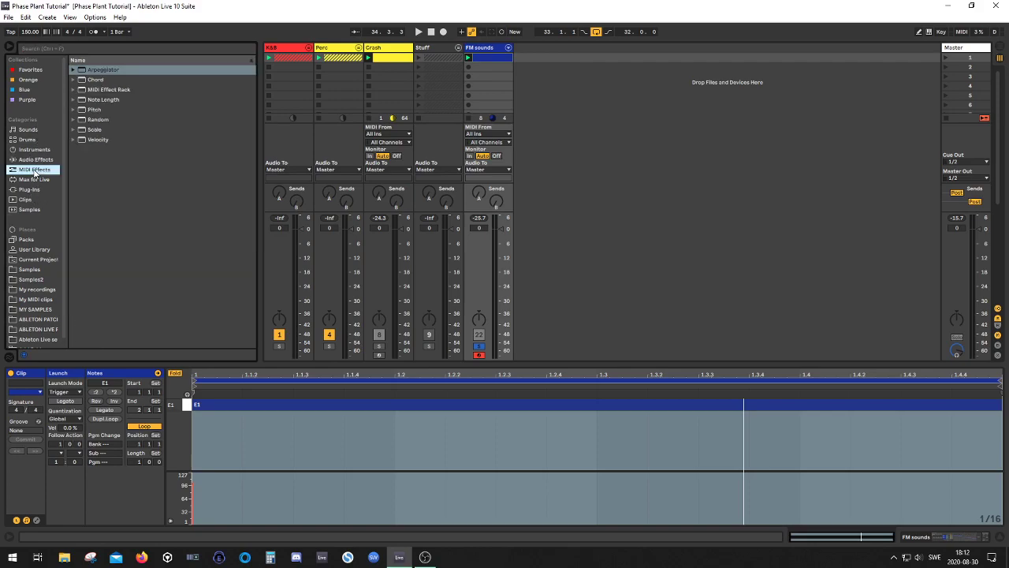
pyautogui.click(101, 82)
pyautogui.click(102, 91)
pyautogui.click(105, 70)
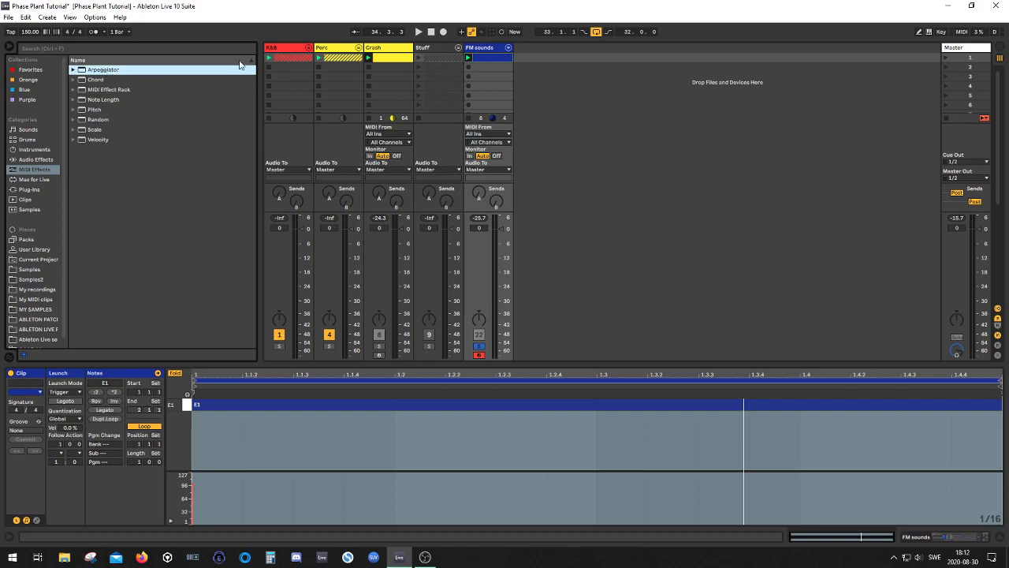
pyautogui.click(486, 48)
pyautogui.moveTo(92, 70); pyautogui.dragTo(19, 477)
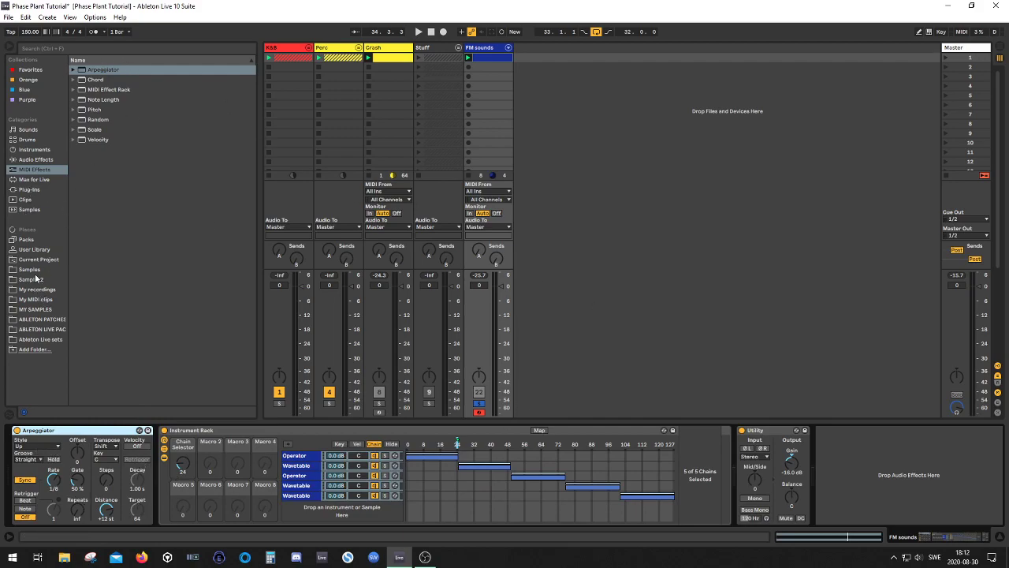
# - Find the Max for Live LFO audio effect and insert it between the Instrument Rack and the Utility
pyautogui.click(41, 179)
pyautogui.scroll(-7, 158, 142)
pyautogui.click(145, 47)
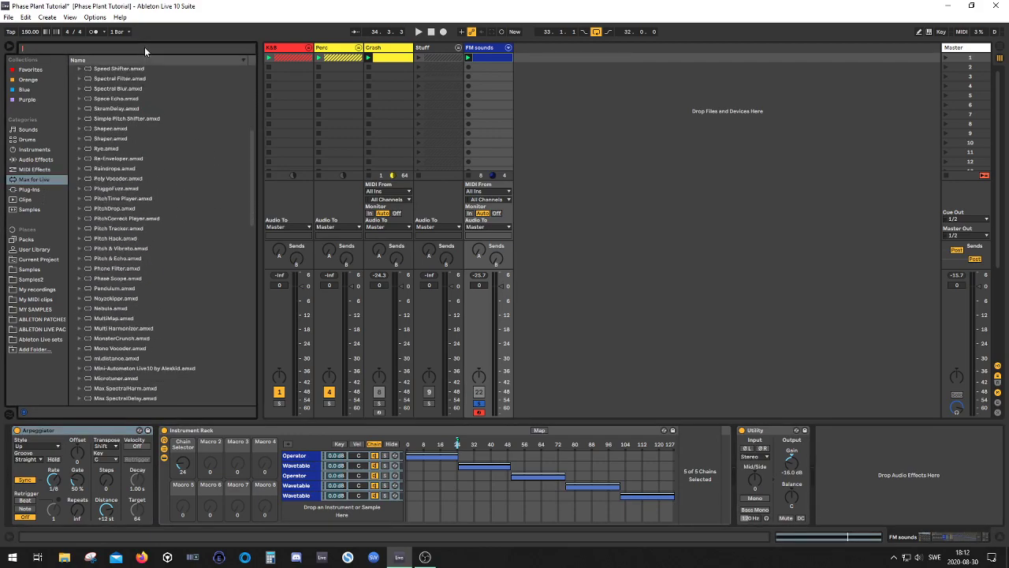
pyautogui.write('Lfo')
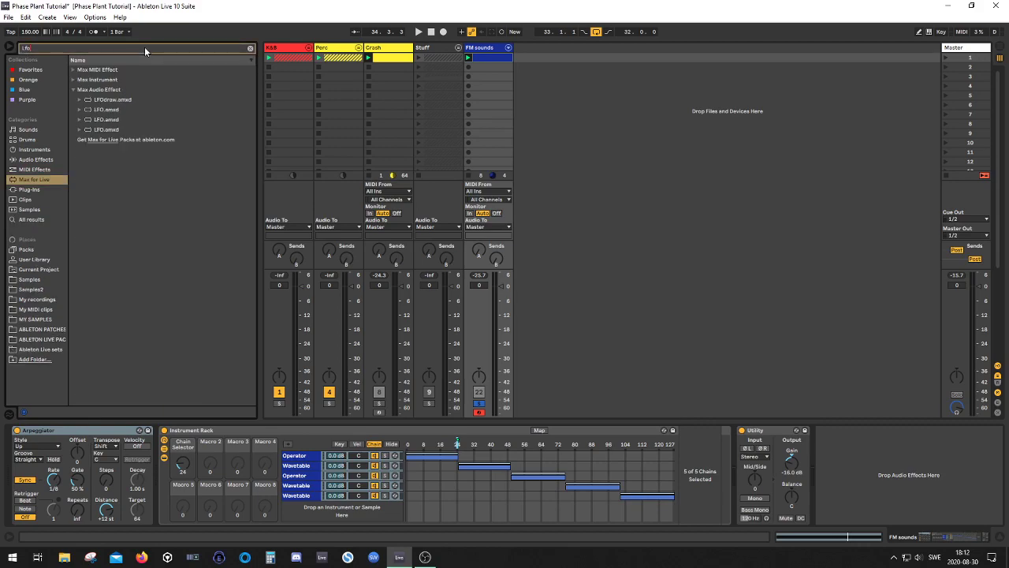
pyautogui.click(102, 110)
pyautogui.click(112, 119)
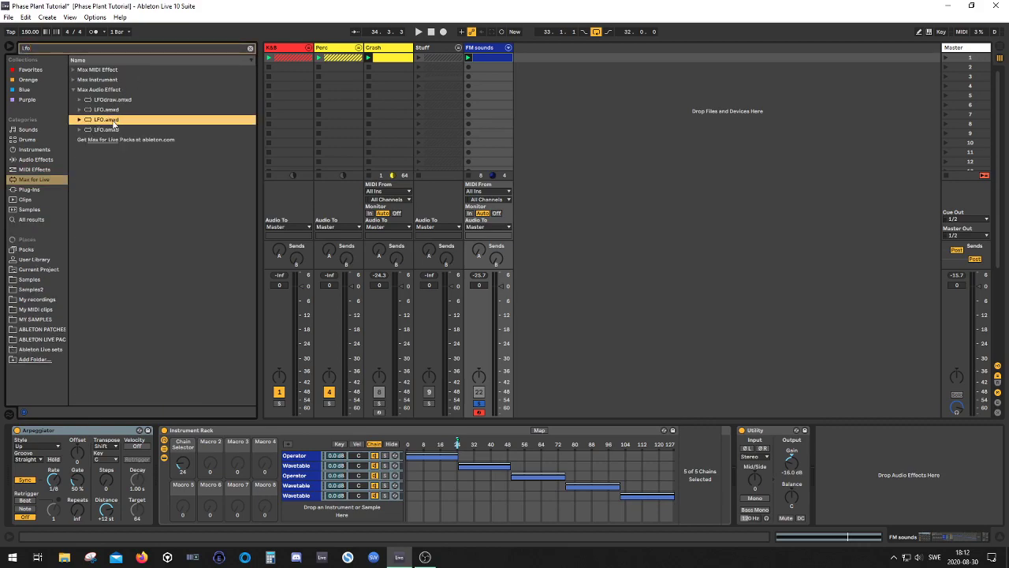
pyautogui.click(107, 112)
pyautogui.moveTo(531, 270); pyautogui.dragTo(737, 473)
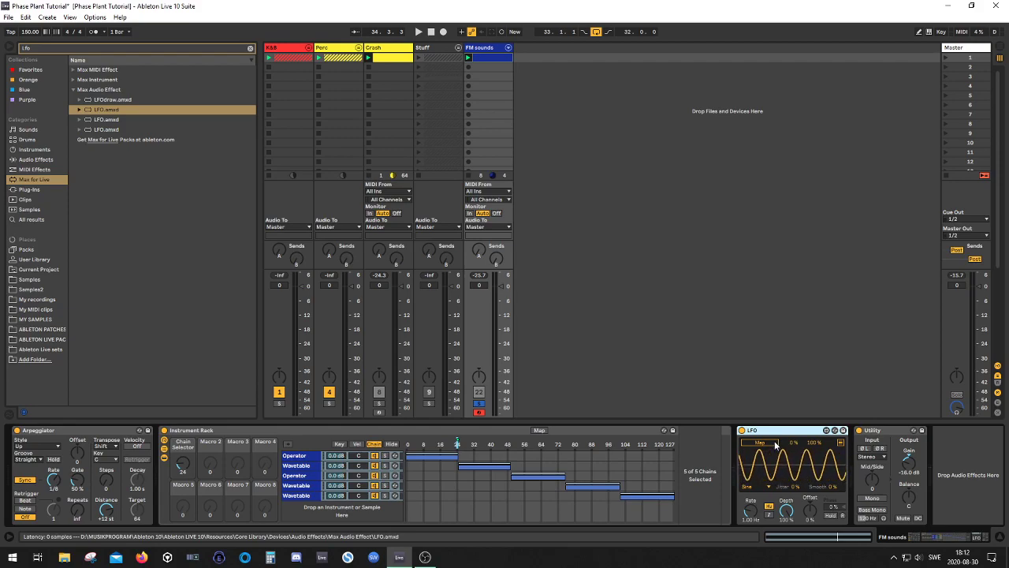
# - Map the LFO to the Arpeggiator's Gate parameter and start playback to hear the modulation
pyautogui.click(774, 443)
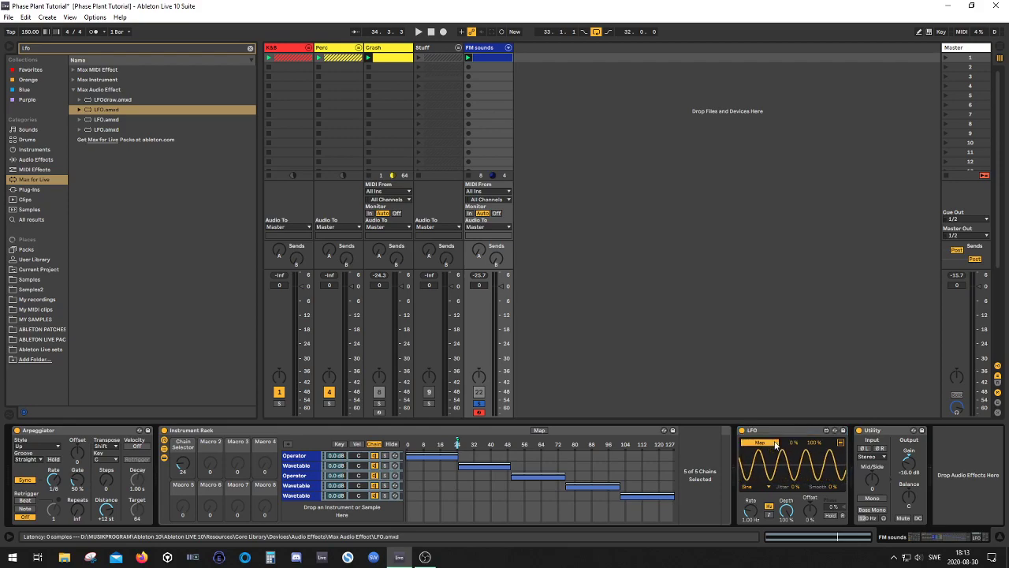
pyautogui.click(77, 480)
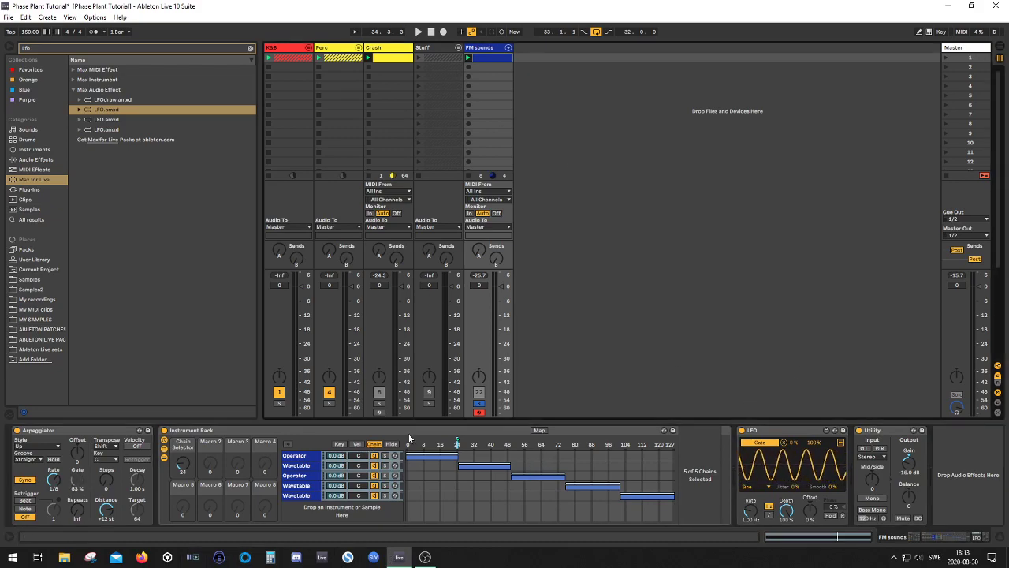
pyautogui.press('space')
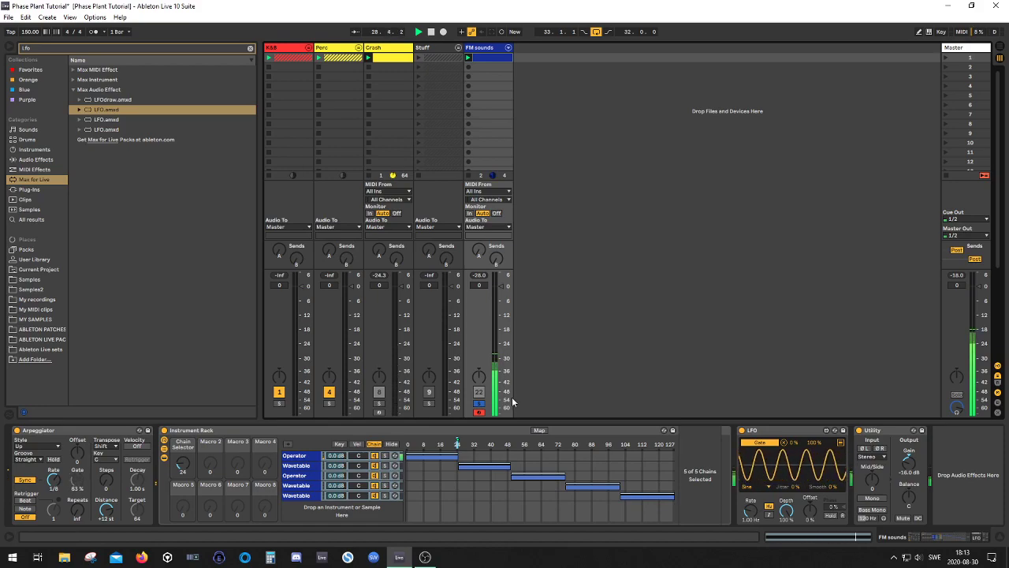
# - Stop playback and set the LFO's waveform to Random
pyautogui.click(763, 487)
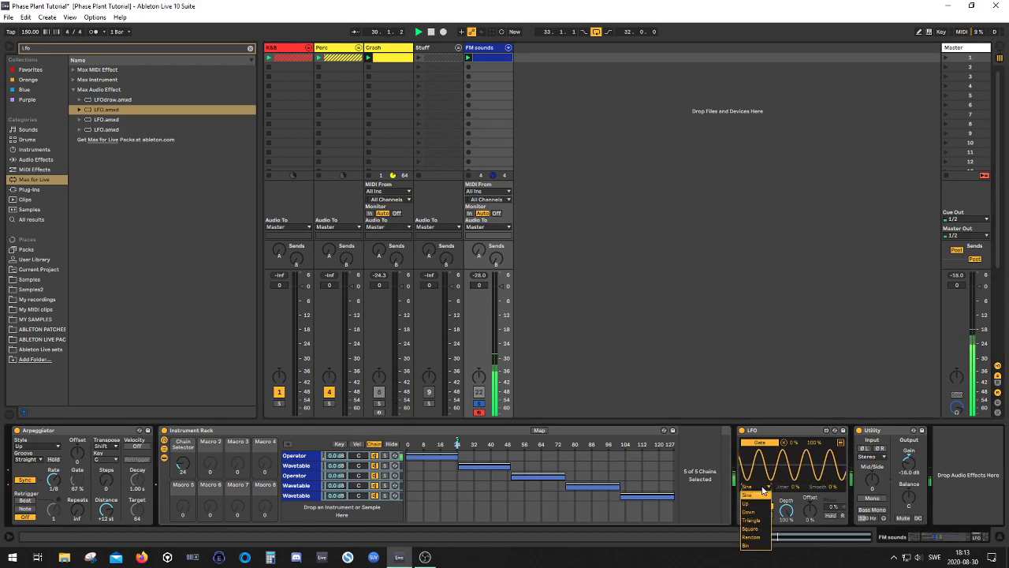
pyautogui.click(692, 360)
pyautogui.press('space')
pyautogui.click(756, 488)
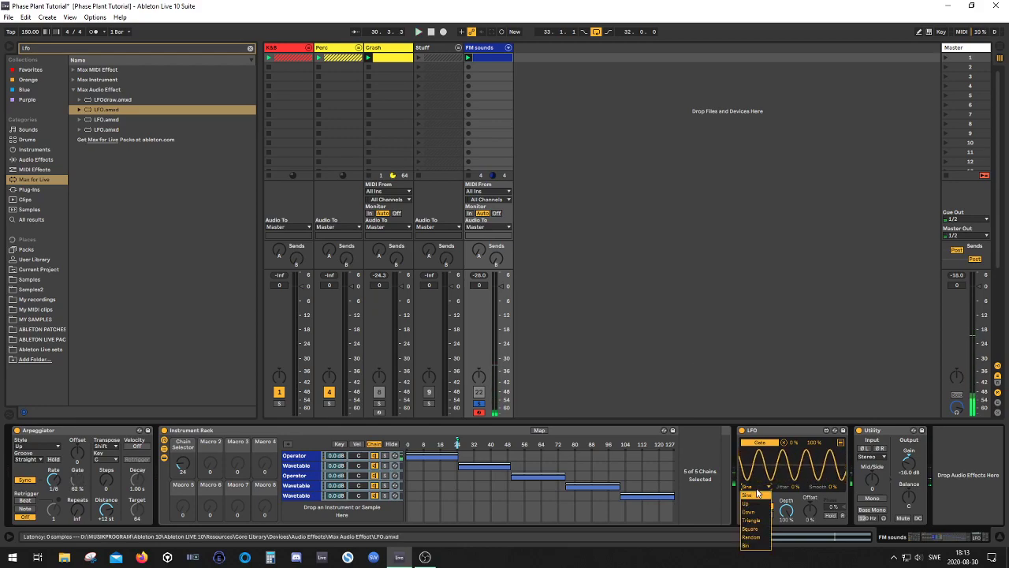
pyautogui.click(751, 537)
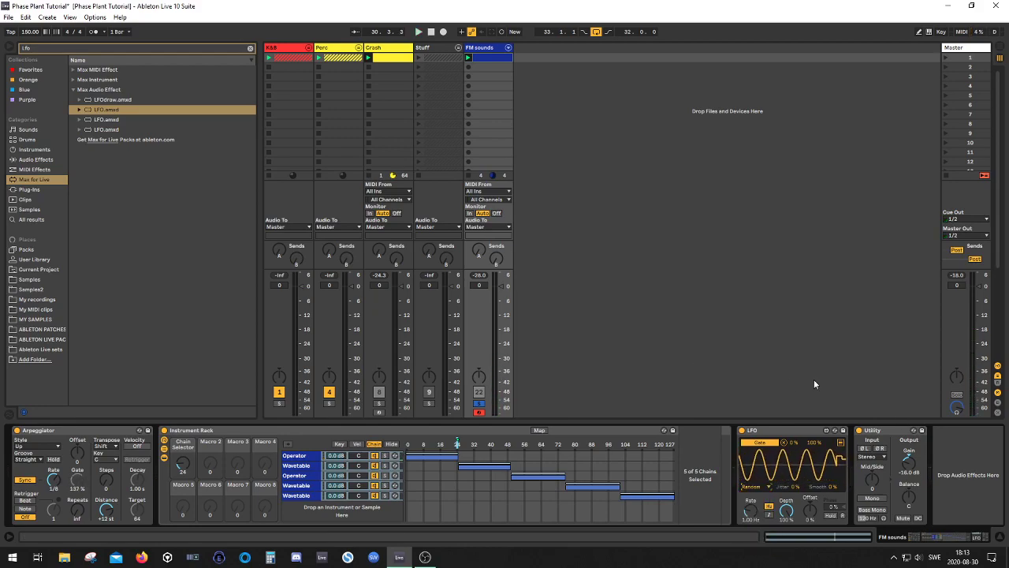
# - Switch the LFO to tempo-synced rate, set it to 1/16 and start playback
pyautogui.click(769, 514)
pyautogui.moveTo(753, 512); pyautogui.dragTo(752, 544)
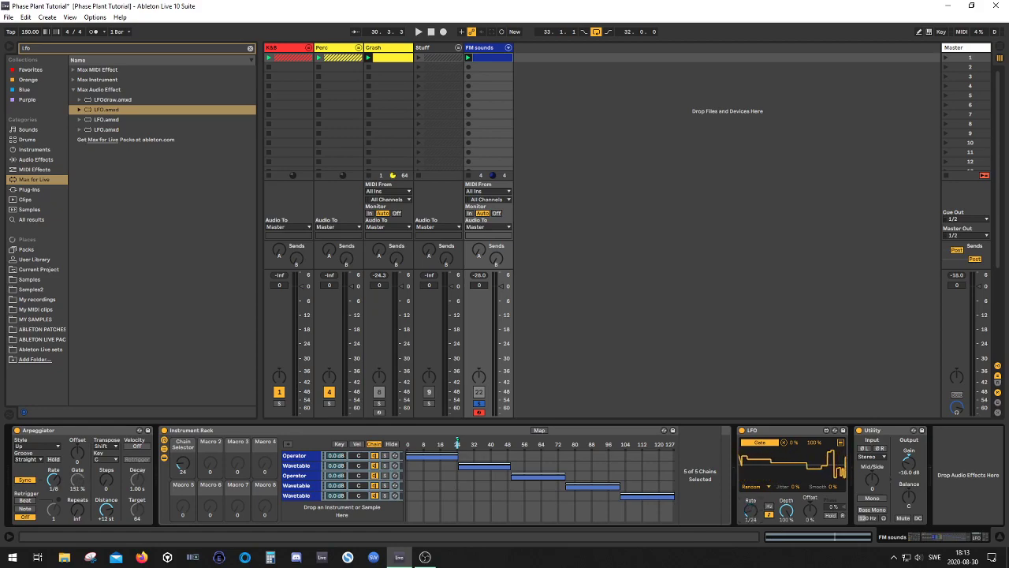
pyautogui.click(682, 364)
pyautogui.press('space')
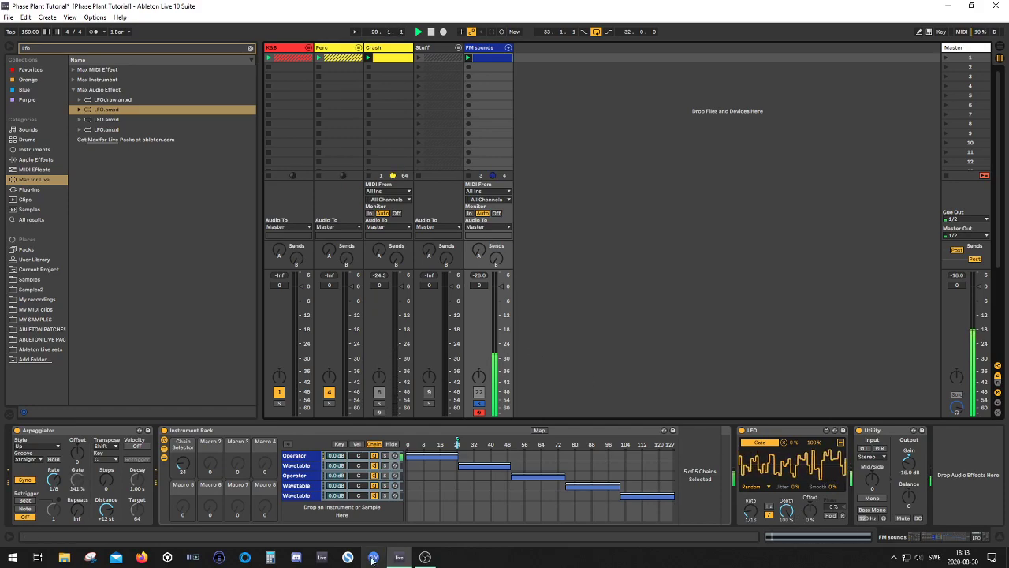
# - Move the Chain Selector macro through the chains during playback, ending at 54, and set the Arpeggiator's rate to 1/16
pyautogui.moveTo(180, 468); pyautogui.dragTo(181, 401)
pyautogui.moveTo(188, 467); pyautogui.dragTo(188, 522)
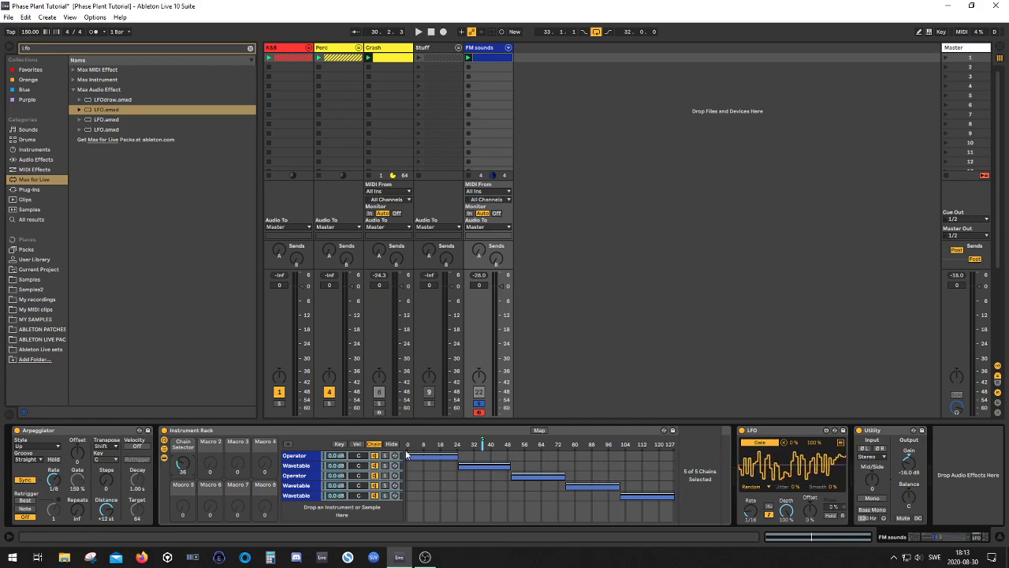
pyautogui.moveTo(182, 463)
pyautogui.mouseDown()
pyautogui.moveTo(182, 428)
pyautogui.moveTo(182, 447)
pyautogui.mouseUp()
pyautogui.press('space')
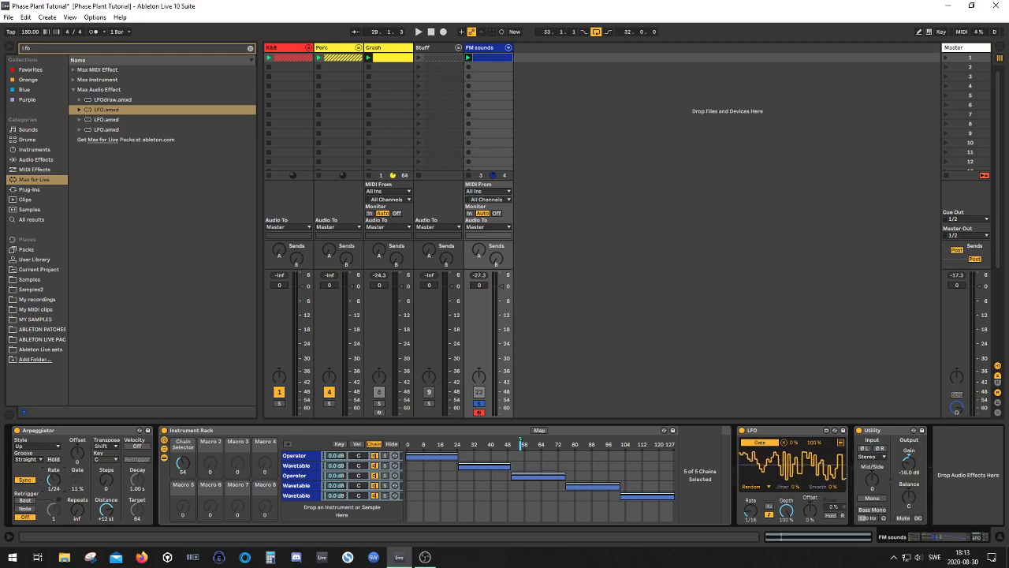
pyautogui.press('space')
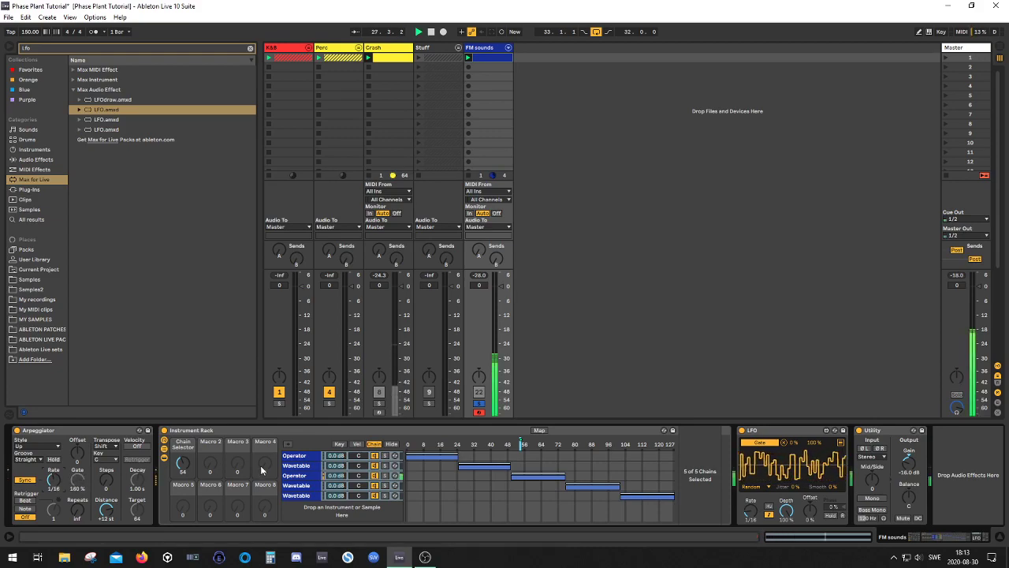
pyautogui.press('space')
# - Group the Arpeggiator, Instrument Rack and LFO into a new outer Instrument Rack and show its macro controls
pyautogui.click(75, 433)
pyautogui.click(251, 432)
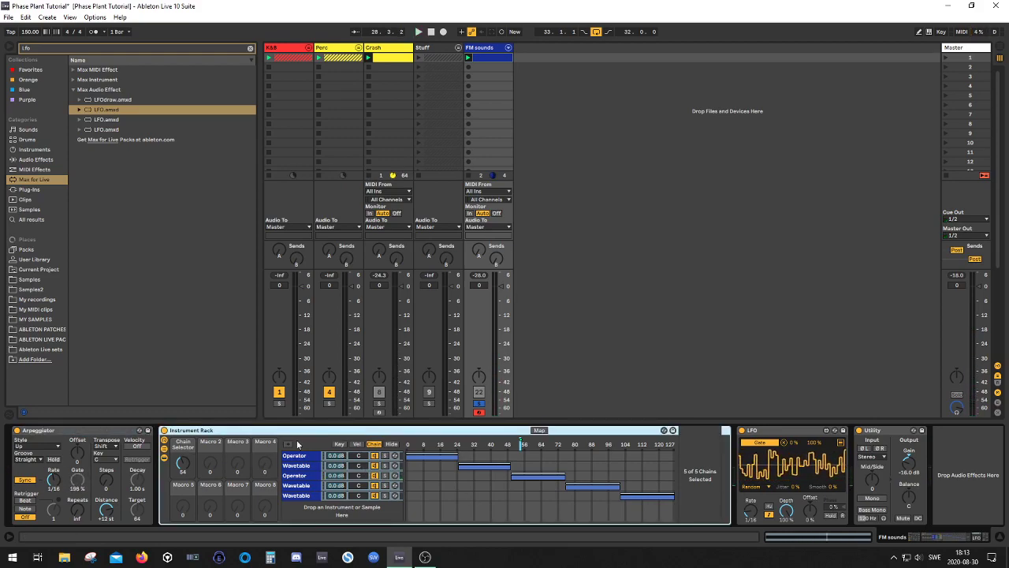
pyautogui.click(101, 432)
pyautogui.click(766, 433)
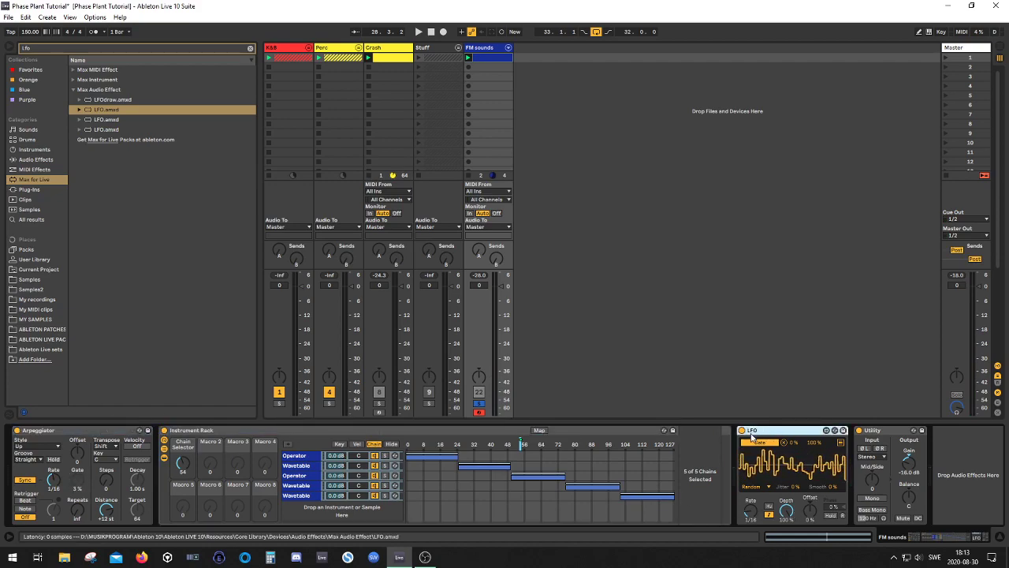
pyautogui.keyDown('shift'); pyautogui.click(109, 432); pyautogui.keyUp('shift')
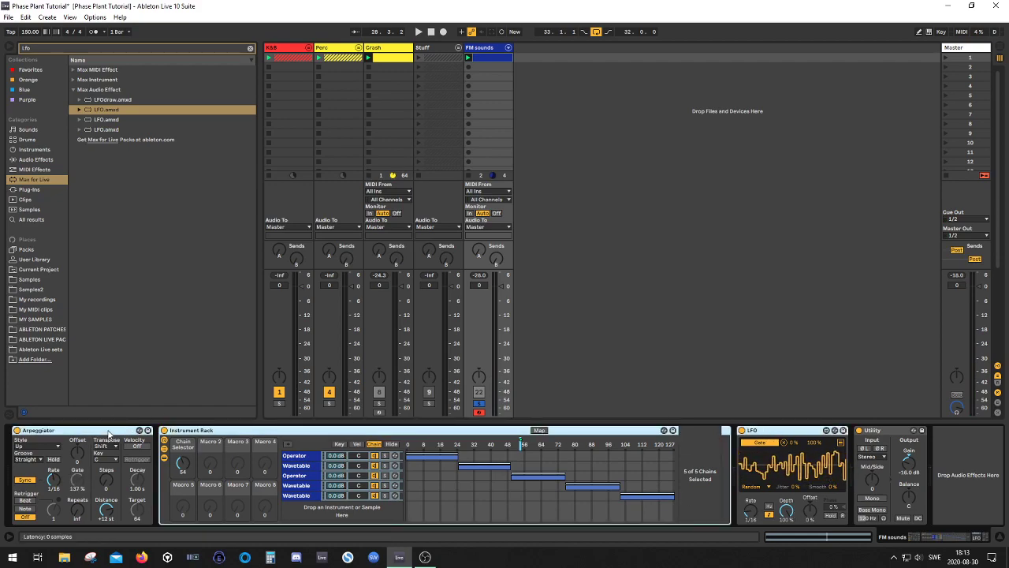
pyautogui.hotkey('ctrl', 'g')
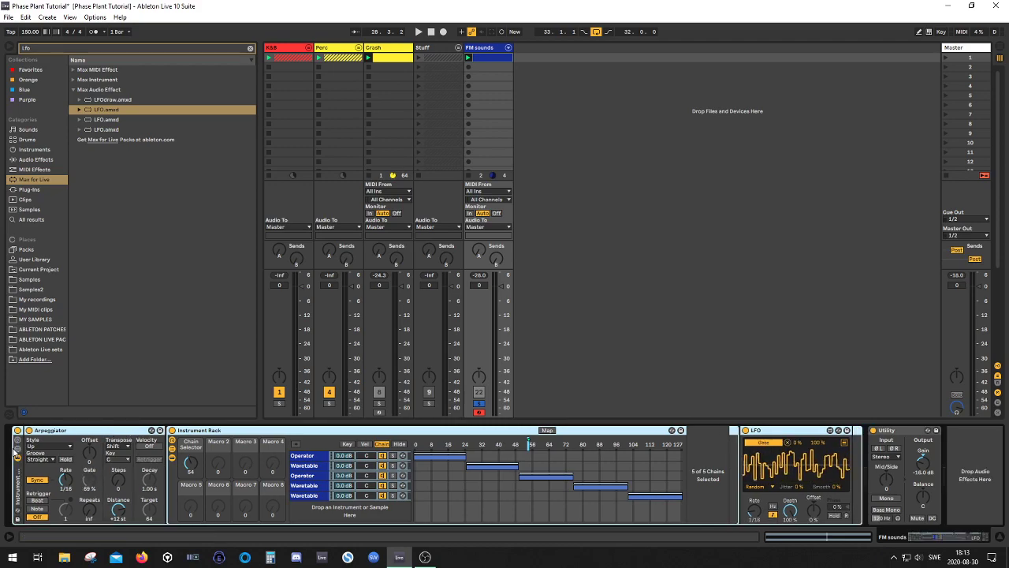
pyautogui.click(17, 446)
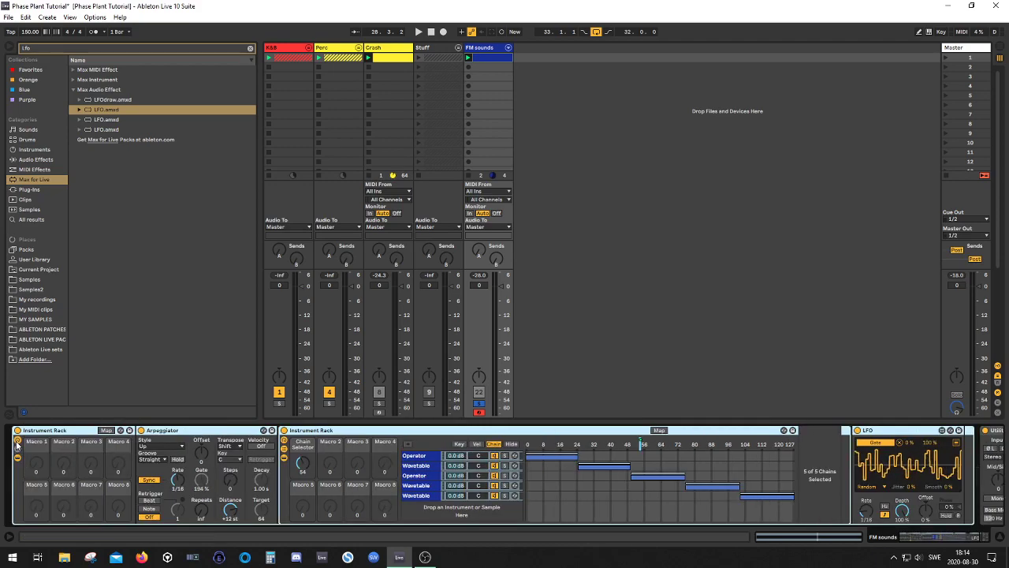
# - Map the inner rack's Chain Selector macro to Macro 1 of the outer rack and turn that macro to 44
pyautogui.click(106, 429)
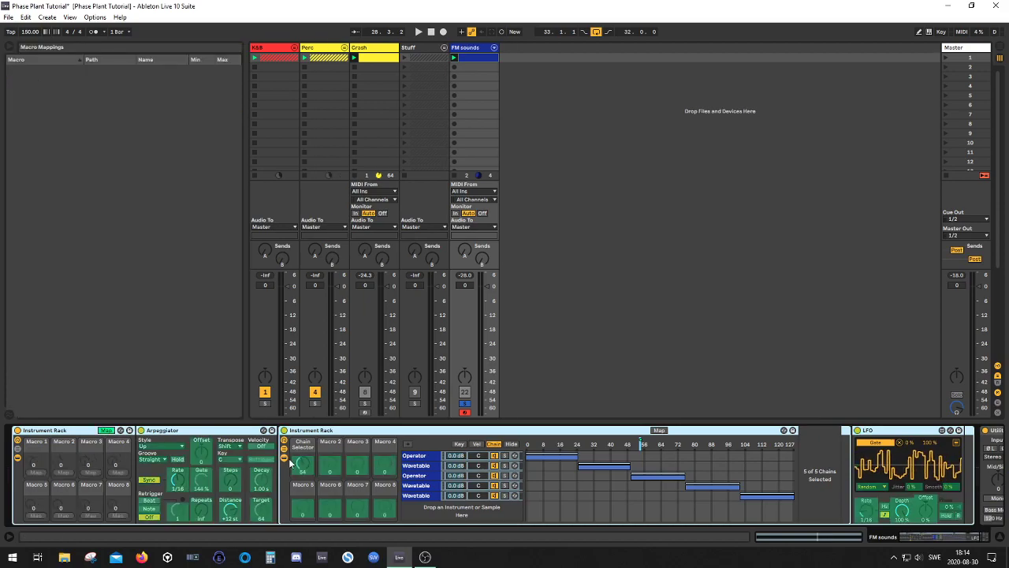
pyautogui.click(301, 466)
pyautogui.click(37, 474)
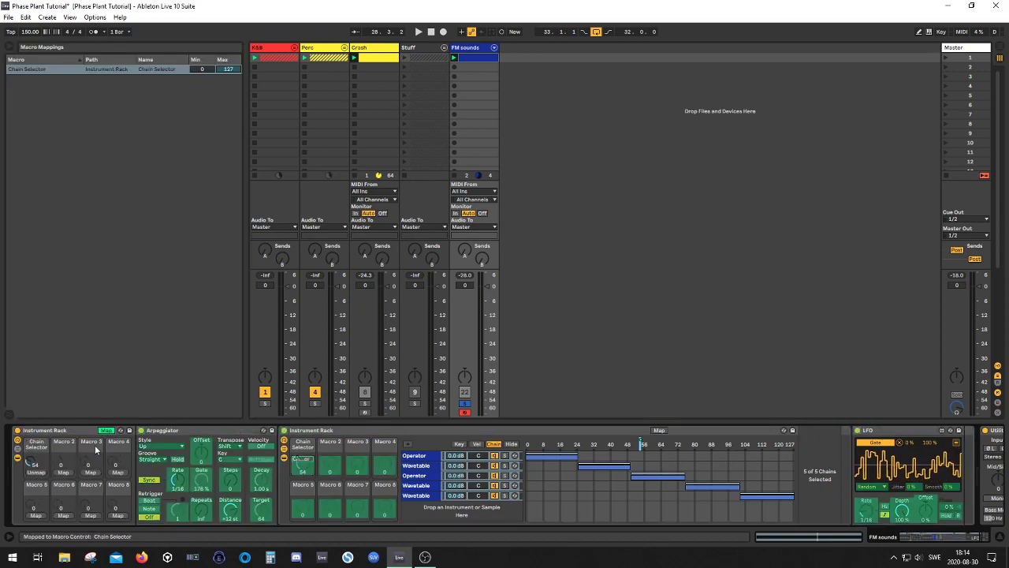
pyautogui.hotkey('ctrl', 'm')
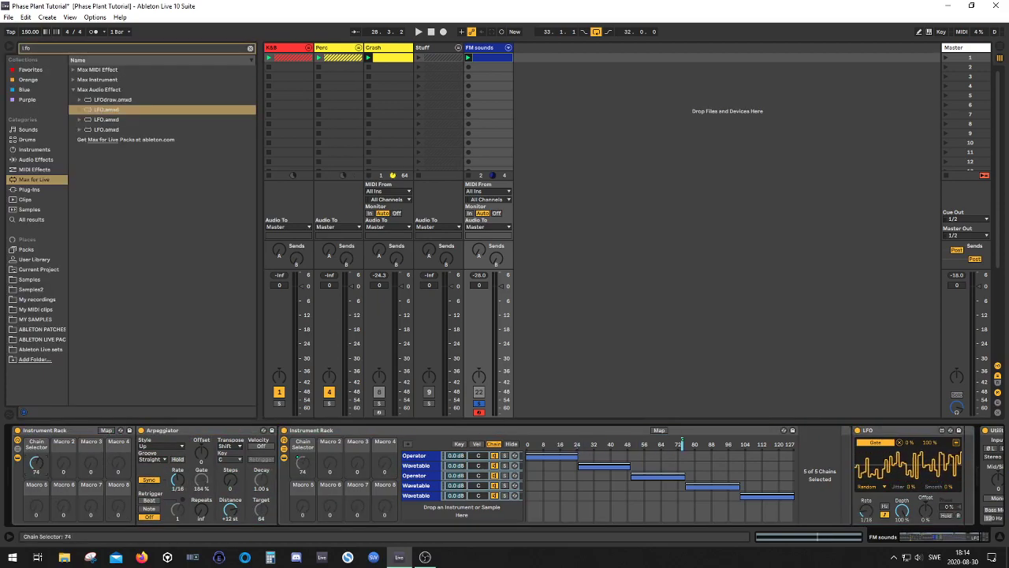
# - Map the LFO's Depth, Offset, Smooth and Rate to Macros 2 to 5 of the outer rack
pyautogui.click(106, 430)
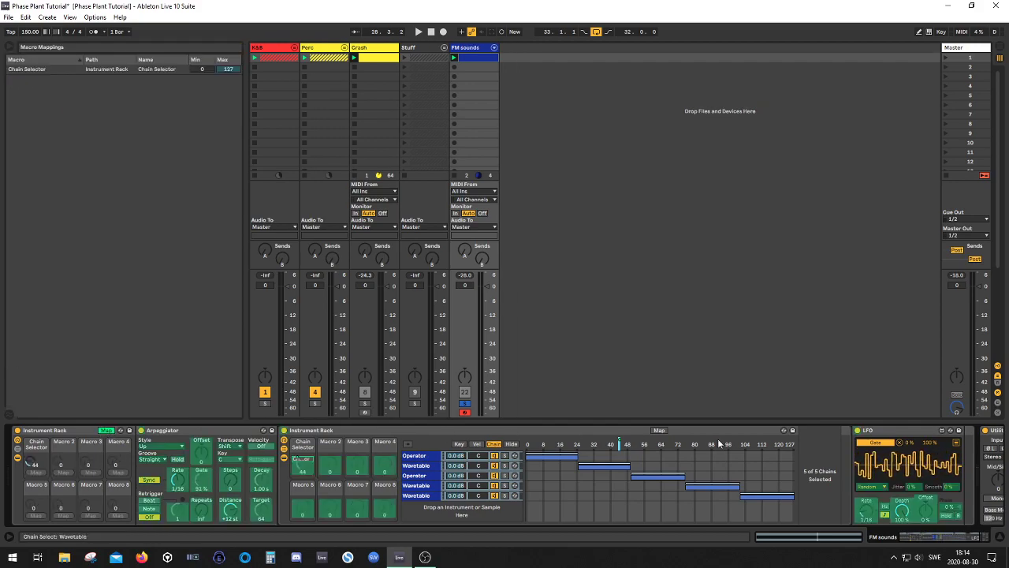
pyautogui.click(903, 514)
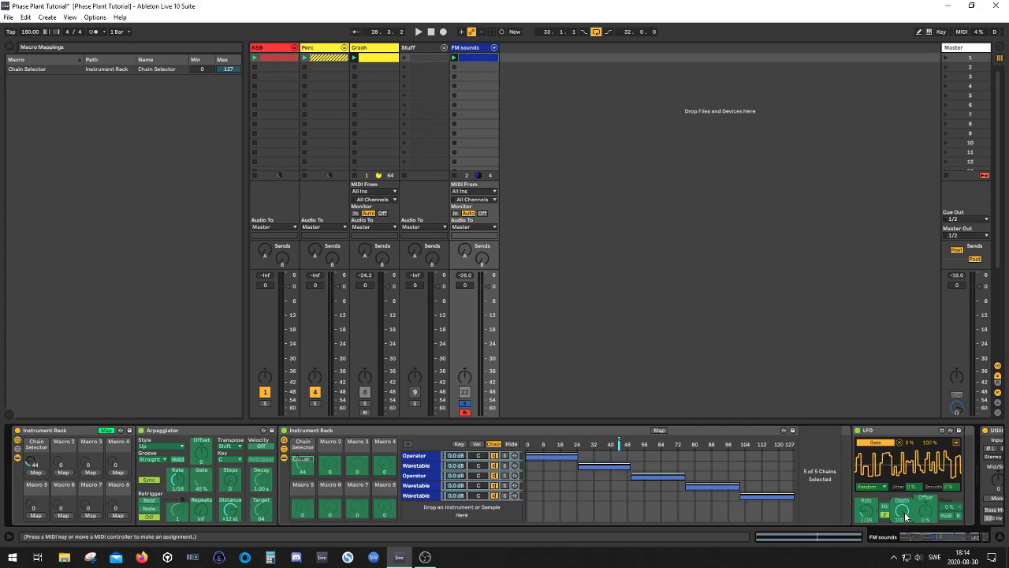
pyautogui.click(67, 471)
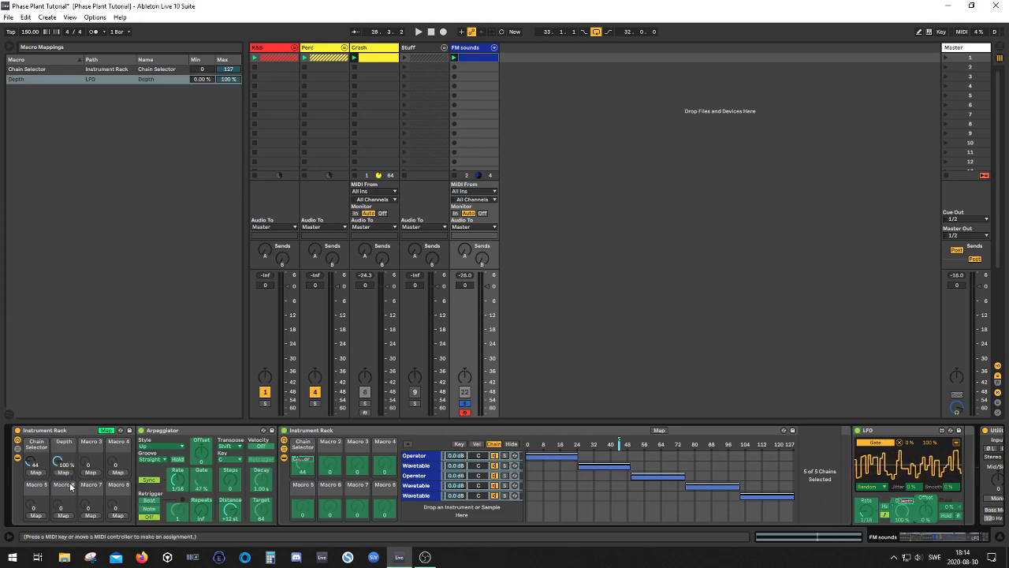
pyautogui.click(92, 472)
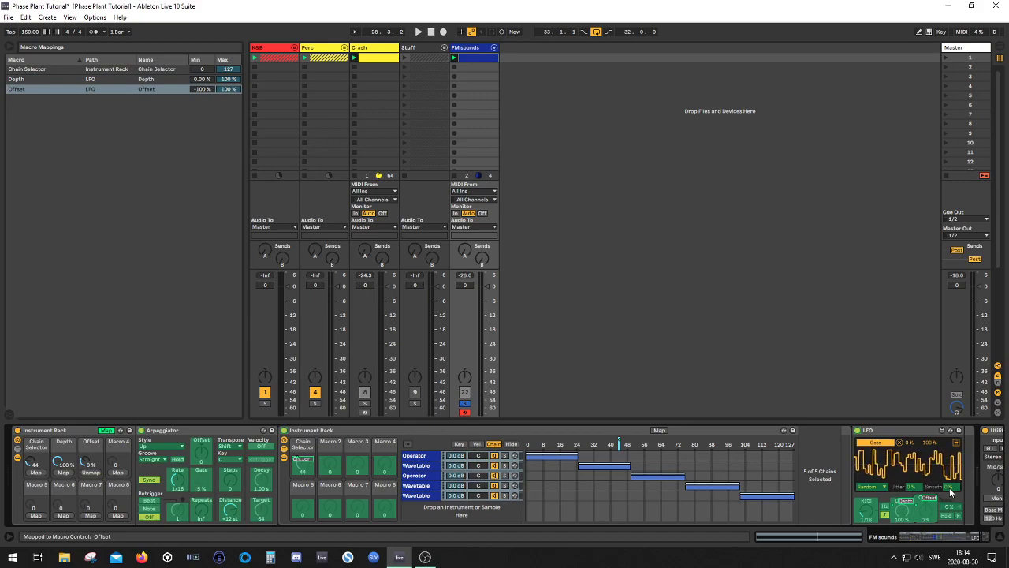
pyautogui.click(117, 472)
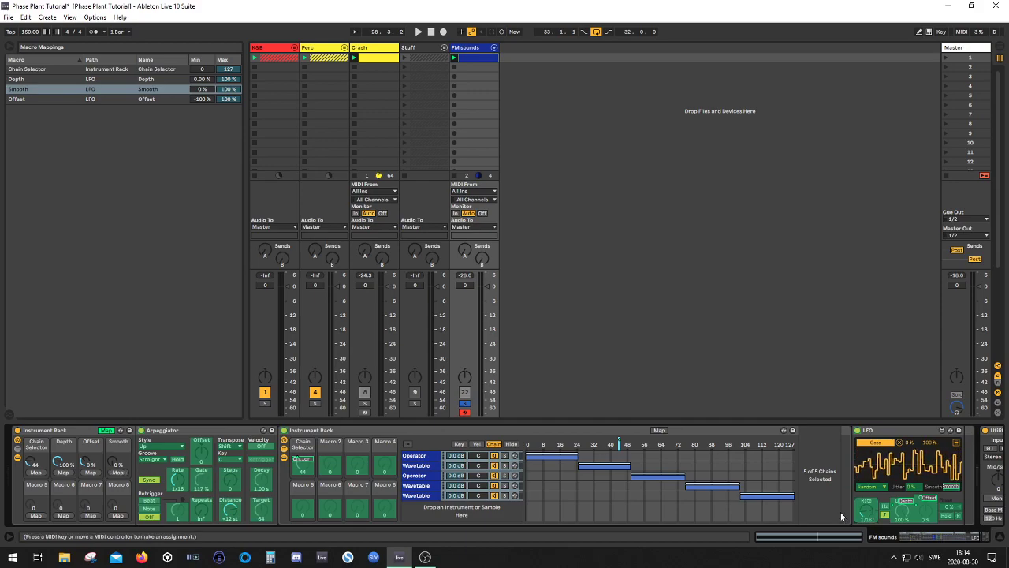
pyautogui.click(36, 515)
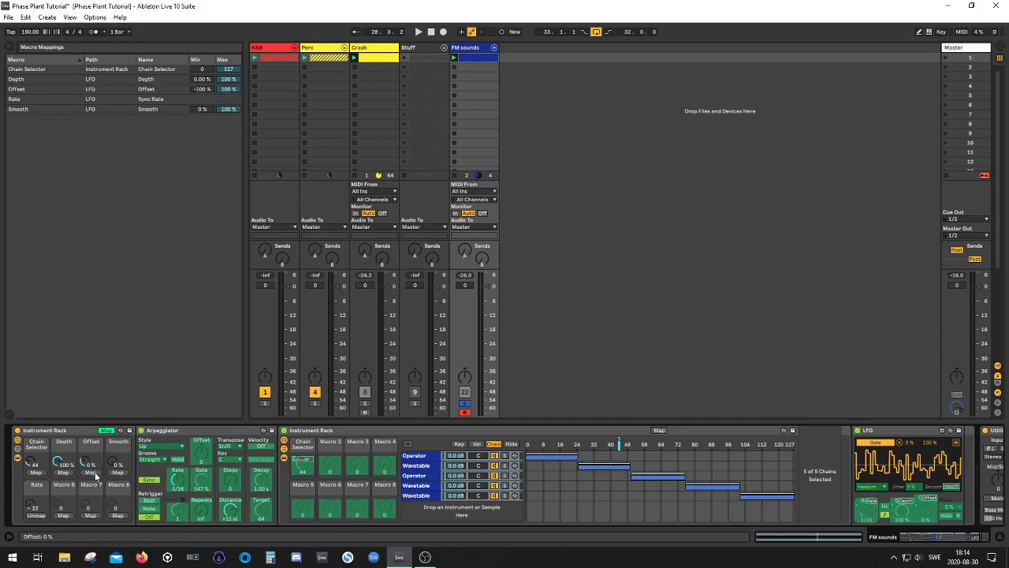
pyautogui.click(106, 430)
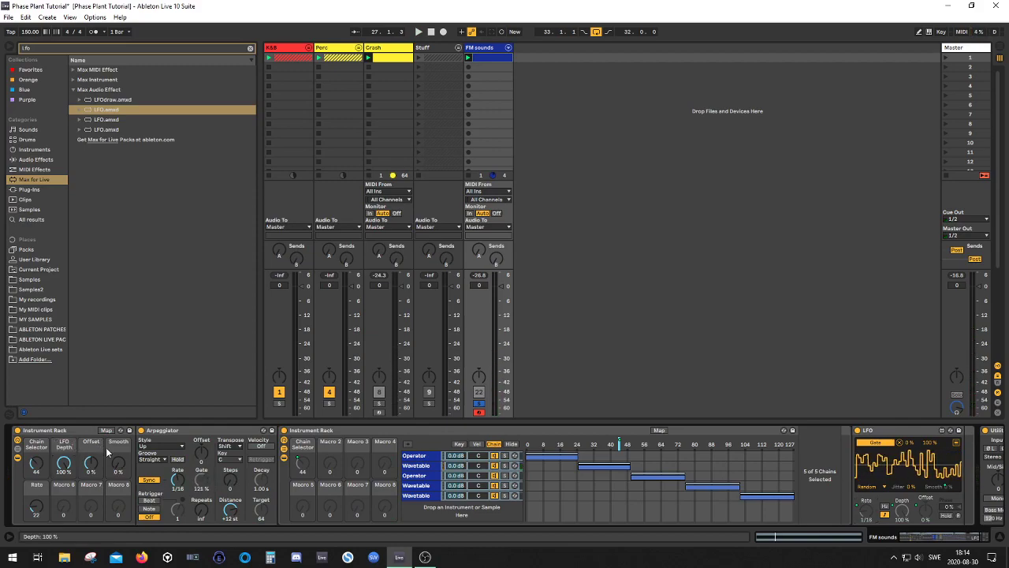
# - Rename the outer rack's five mapped macros to Sound Picker, LFO Depth, LFO Offset, LFO Smoothing and LFO Rate
pyautogui.click(91, 448)
pyautogui.hotkey('ctrl', 'r')
pyautogui.write('LFO Offset')
pyautogui.press('Return')
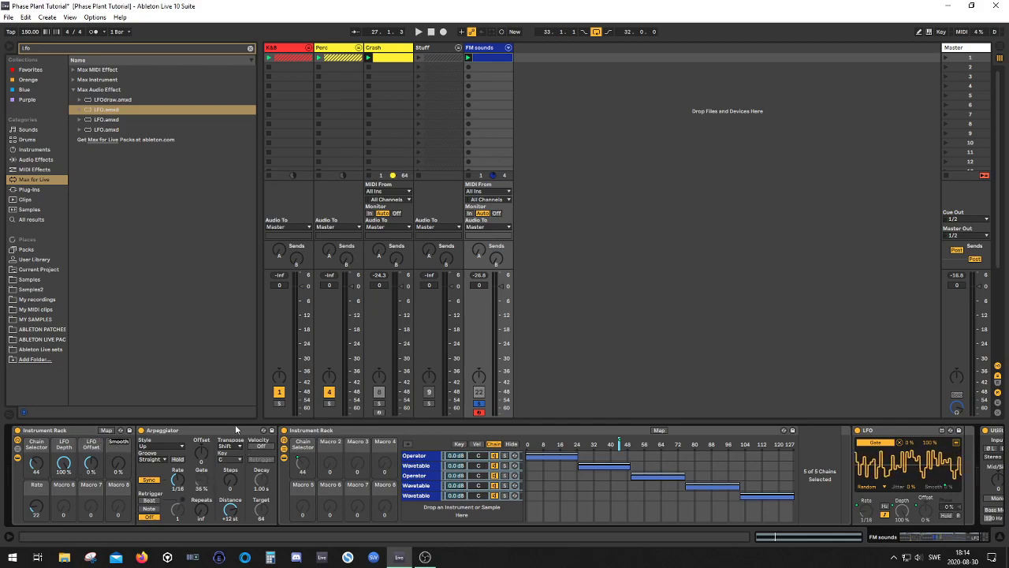
pyautogui.press('Tab')
pyautogui.write('LFO Smoothing')
pyautogui.press('Return')
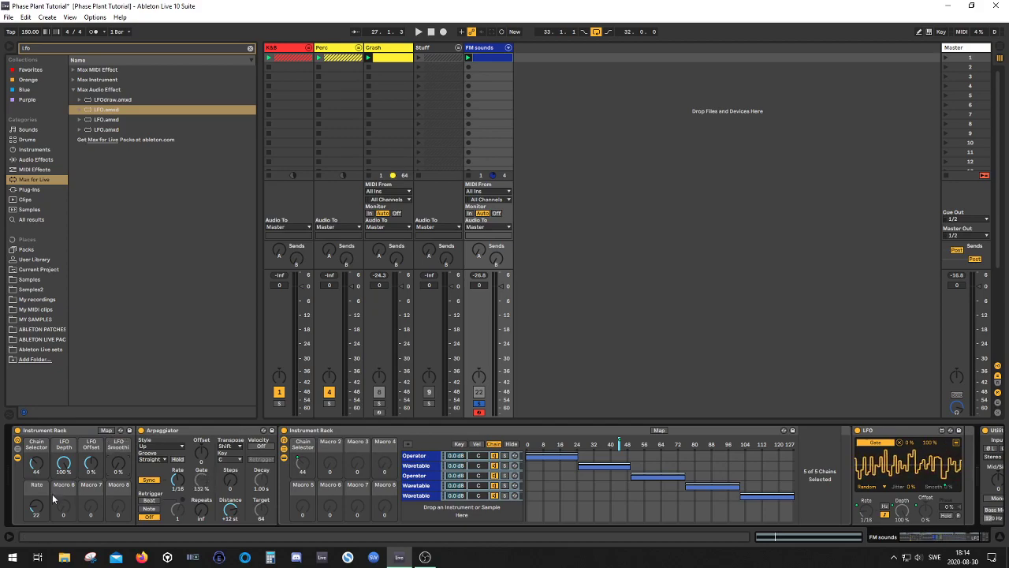
pyautogui.write('LFO Rate')
pyautogui.press('Return')
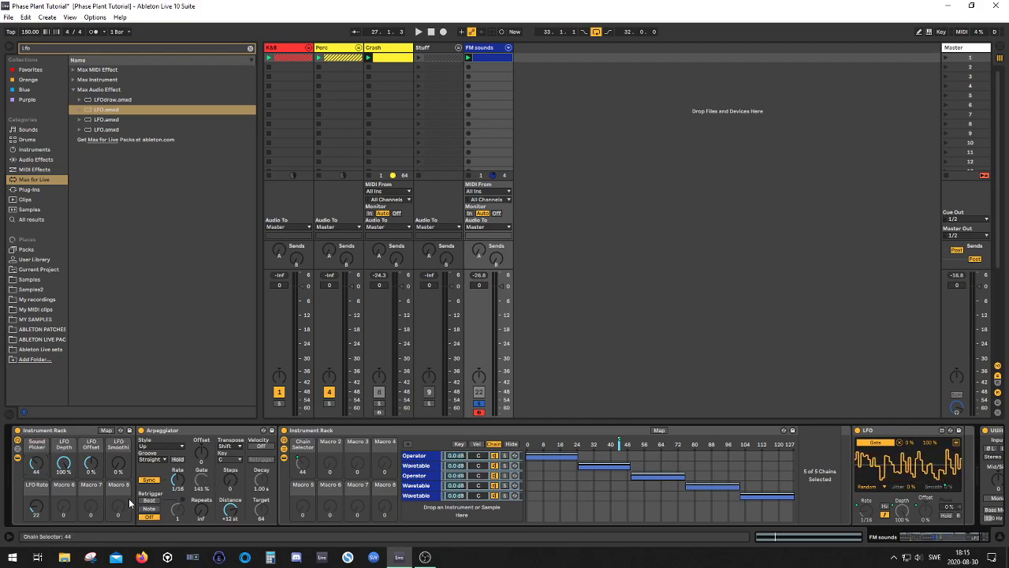
# - Set the Arpeggiator style to Random, then turn the outer rack's LFO Offset to -86 % and LFO Depth to 66.9 %
pyautogui.press('space')
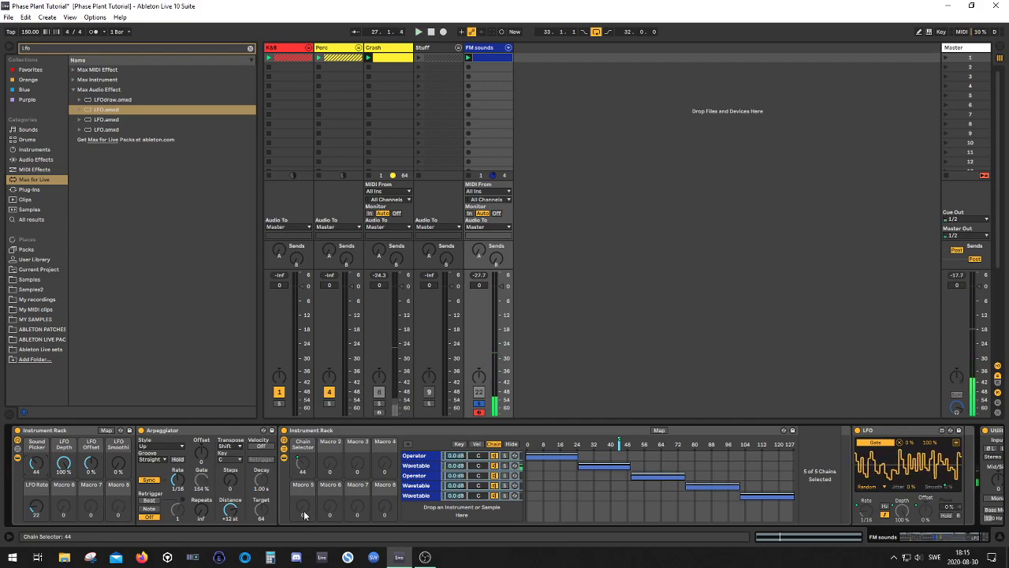
pyautogui.click(160, 445)
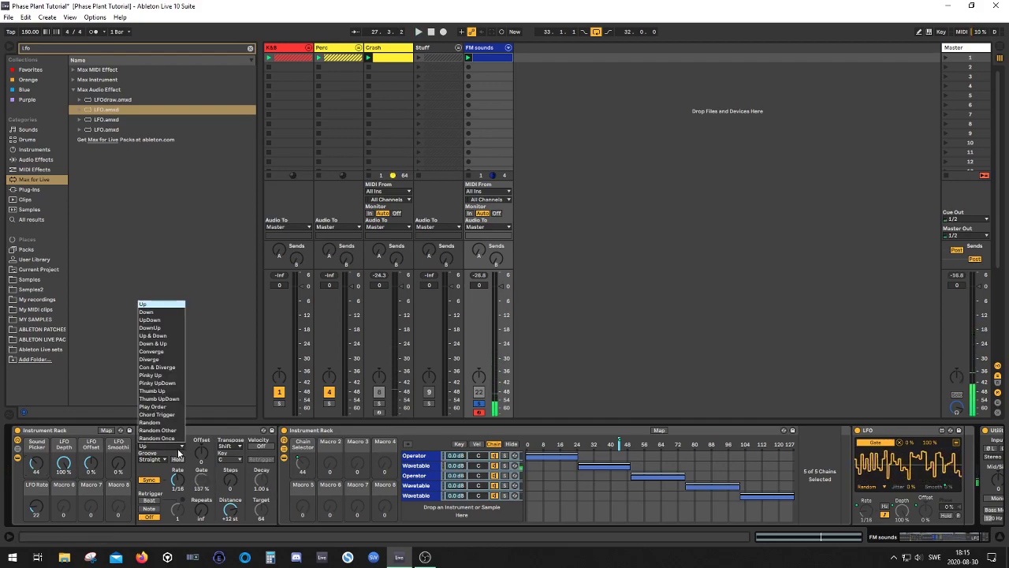
pyautogui.click(158, 422)
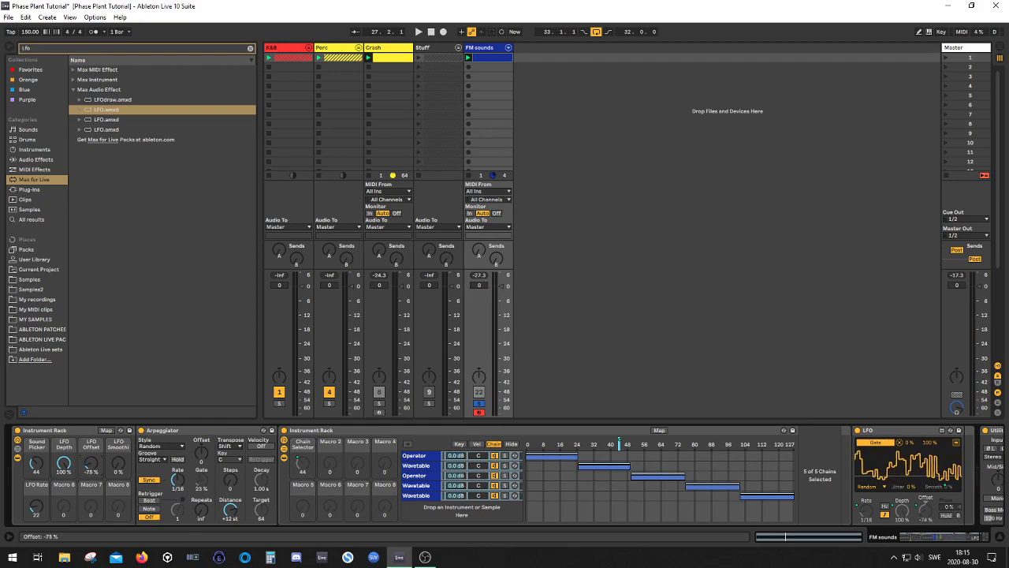
pyautogui.click(201, 477)
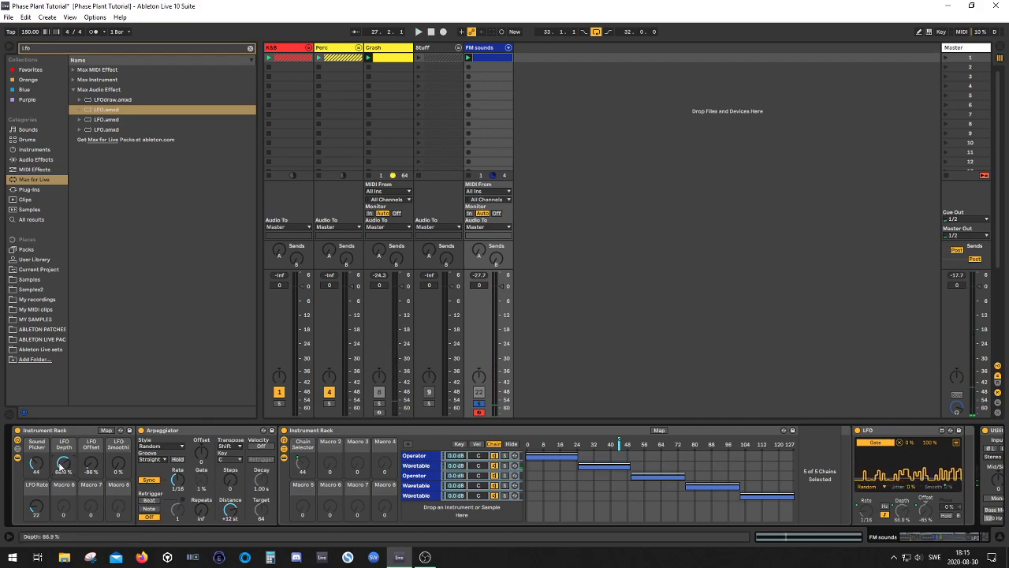
# - Show the first Operator chain's device in place of the chain zones and turn the Sound Picker macro to 0
pyautogui.click(417, 455)
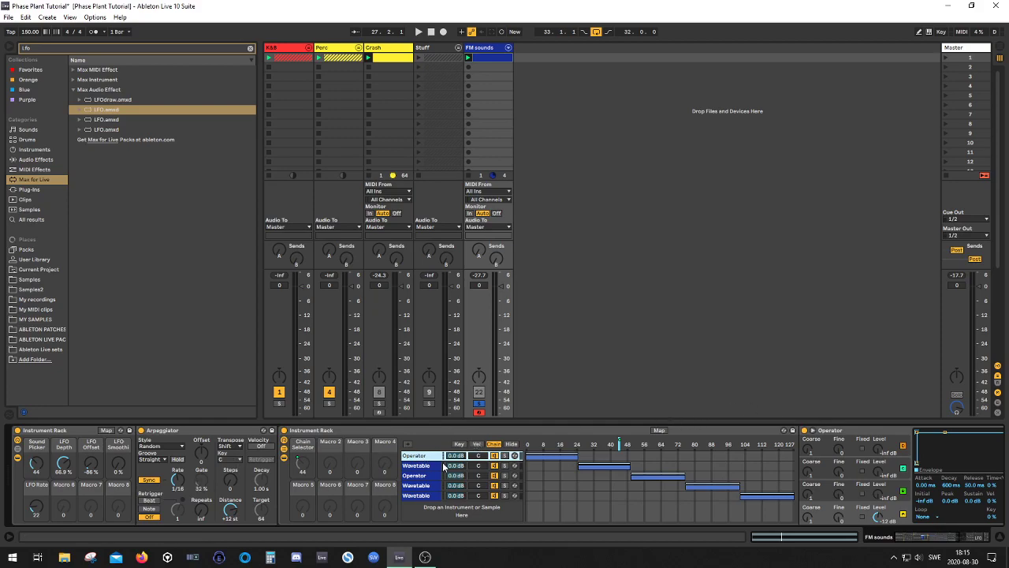
pyautogui.click(514, 444)
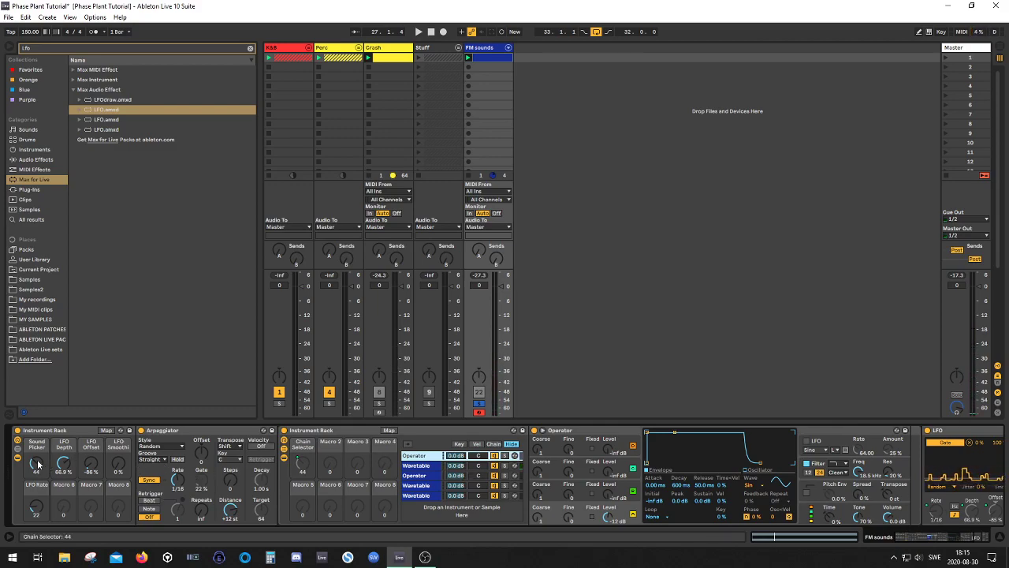
pyautogui.moveTo(37, 463); pyautogui.dragTo(40, 477)
pyautogui.press('space')
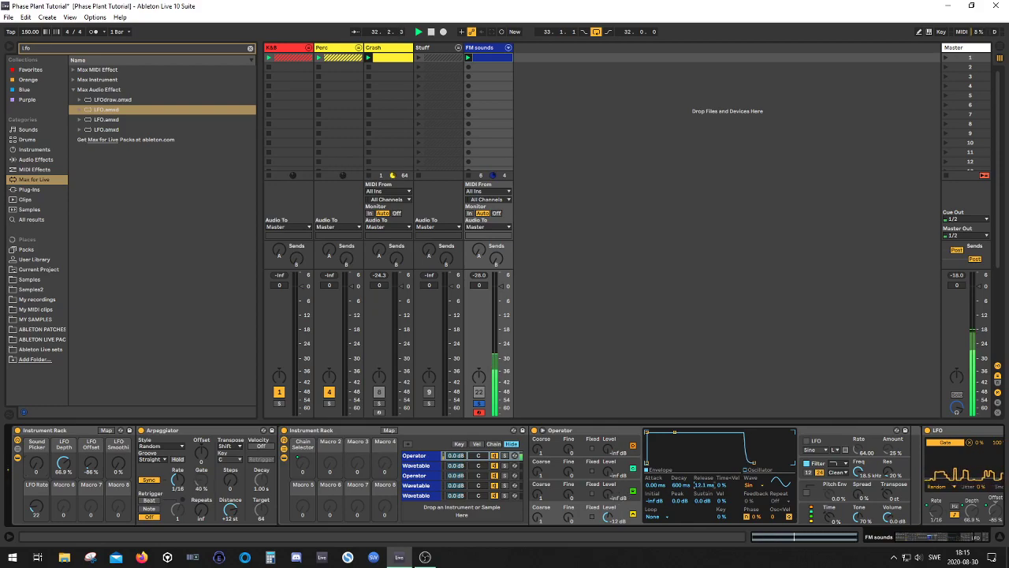
# - Give oscillator B a Saw D wave at -10 dB, and set oscillator A to -9.8 dB with a 15.7 ms release
pyautogui.click(613, 497)
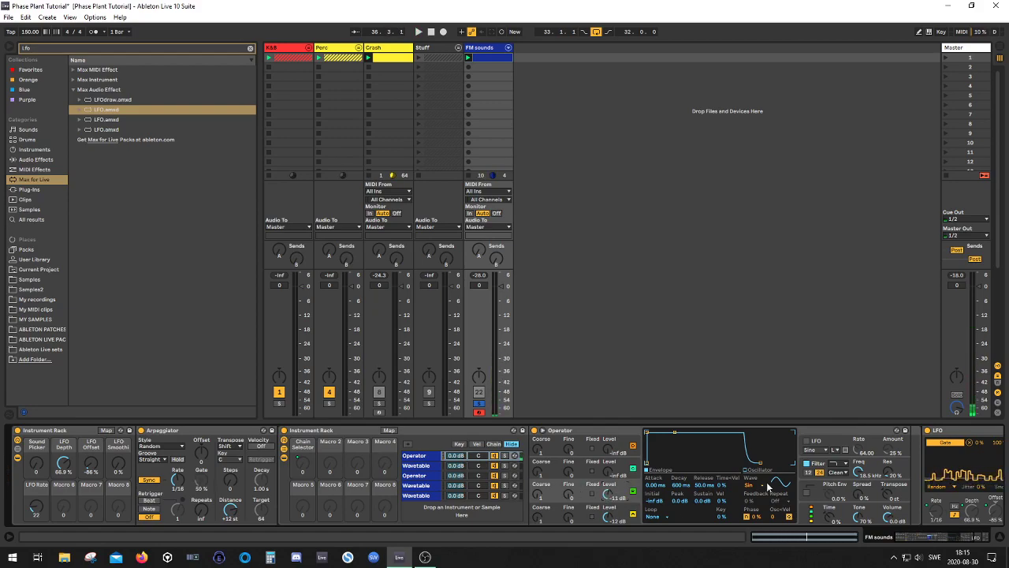
pyautogui.click(764, 486)
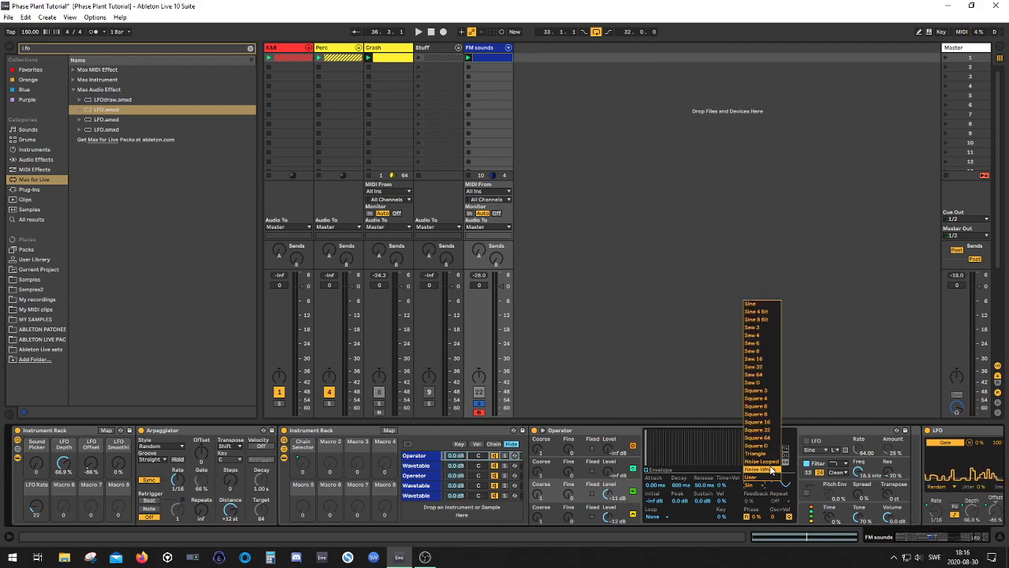
pyautogui.click(765, 384)
pyautogui.press('space')
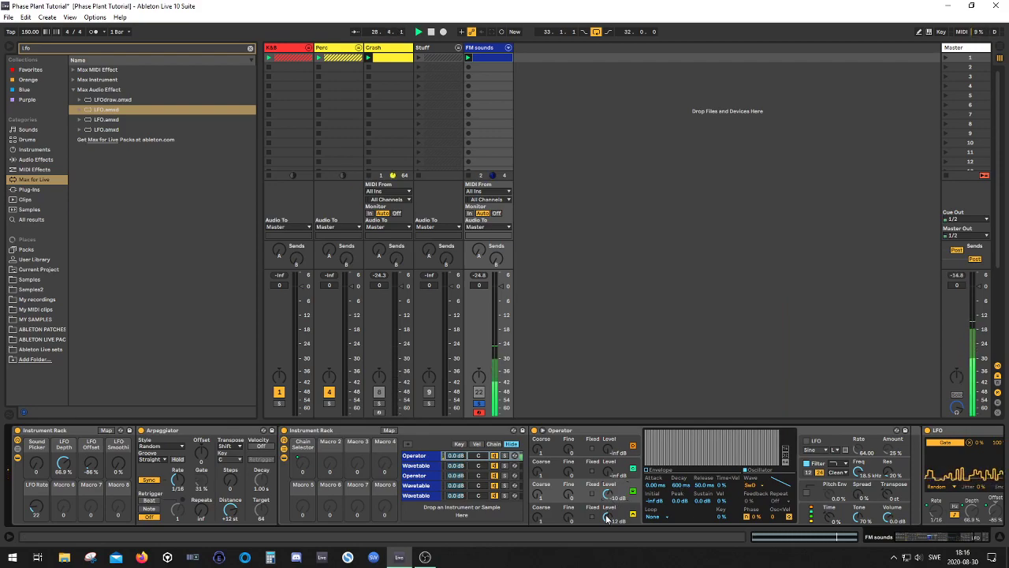
pyautogui.moveTo(606, 517); pyautogui.dragTo(606, 530)
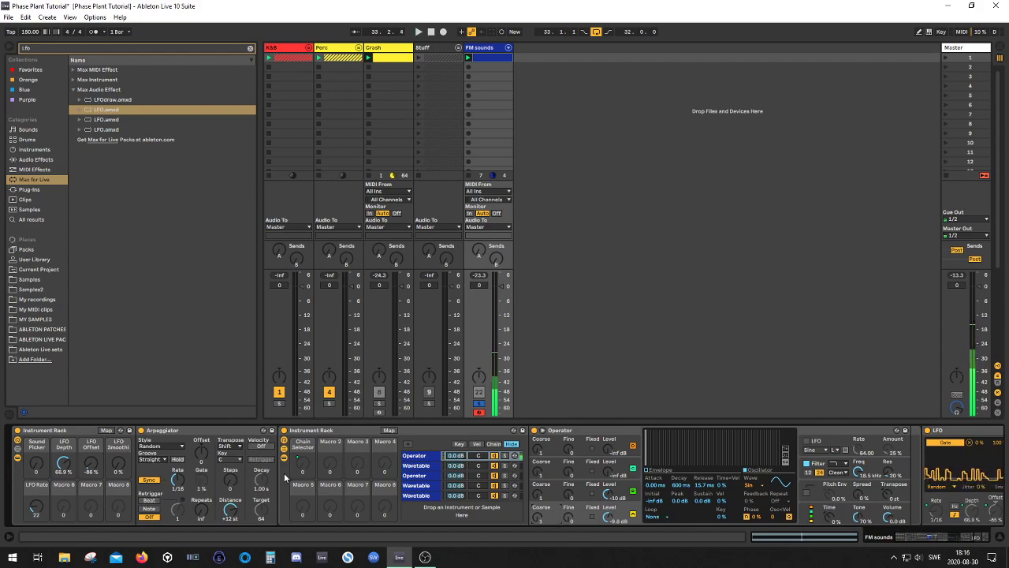
pyautogui.press('space')
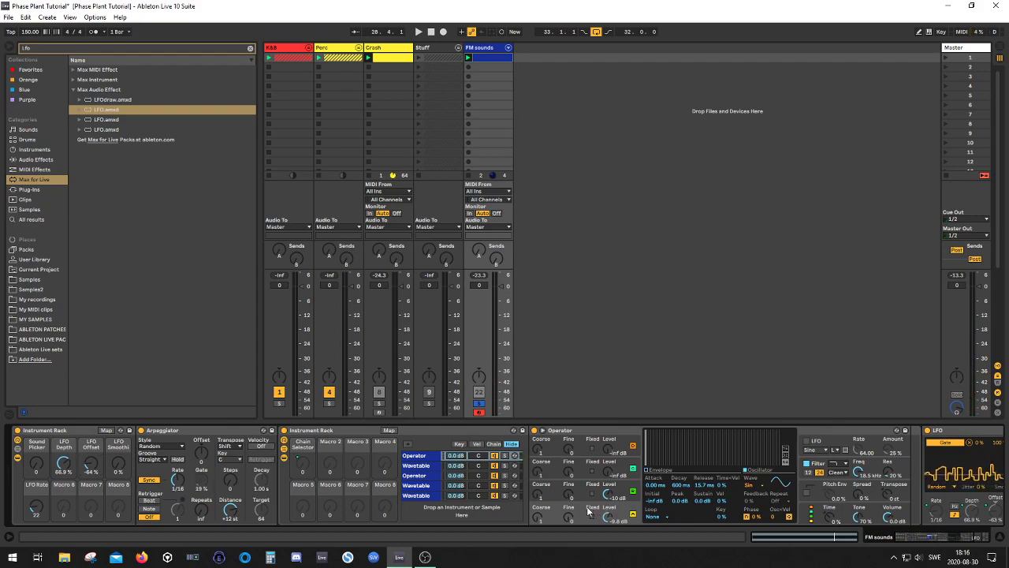
# - Try a hand-drawn harmonic spectrum on oscillator A and return its wave to Sine
pyautogui.moveTo(680, 464)
pyautogui.mouseDown()
pyautogui.moveTo(686, 455)
pyautogui.moveTo(672, 461)
pyautogui.moveTo(765, 449)
pyautogui.moveTo(646, 447)
pyautogui.moveTo(751, 450)
pyautogui.moveTo(664, 448)
pyautogui.moveTo(643, 421)
pyautogui.mouseUp()
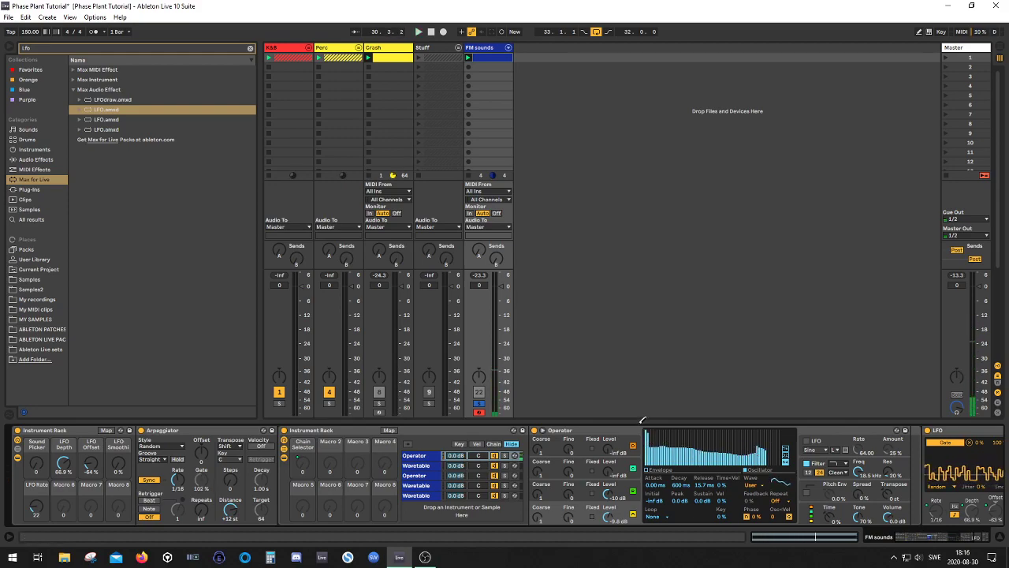
pyautogui.click(764, 486)
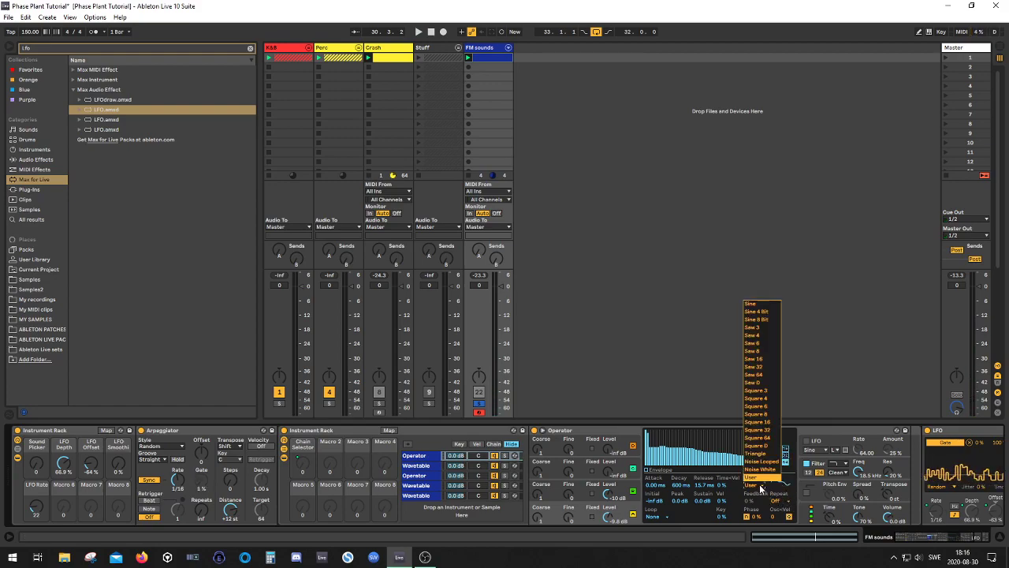
pyautogui.click(761, 304)
pyautogui.press('space')
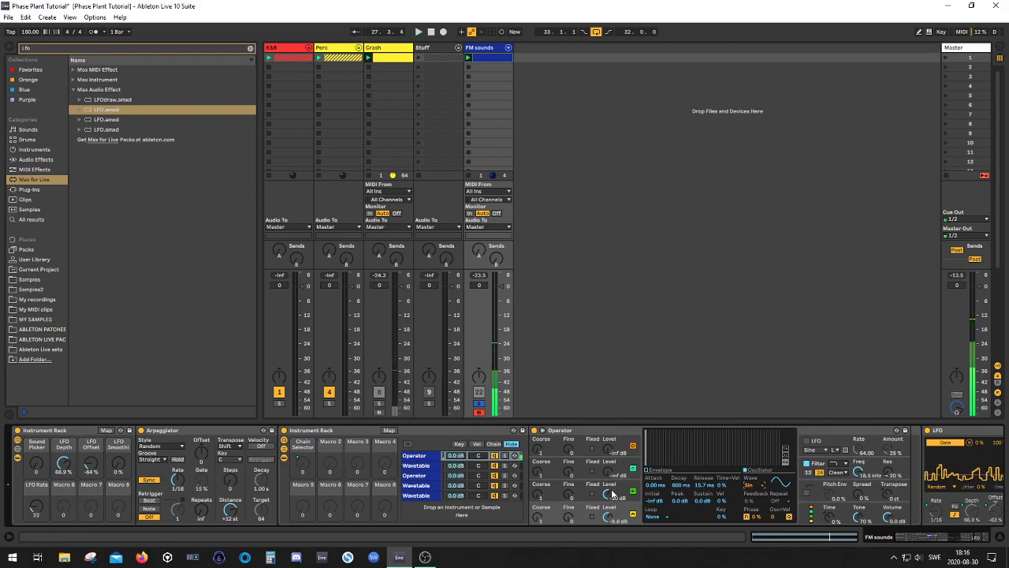
# - Lower oscillator A's level to -15 dB and oscillator B's level to -16 dB during playback
pyautogui.moveTo(608, 491); pyautogui.dragTo(609, 498)
pyautogui.press('space')
pyautogui.moveTo(539, 509); pyautogui.dragTo(540, 482)
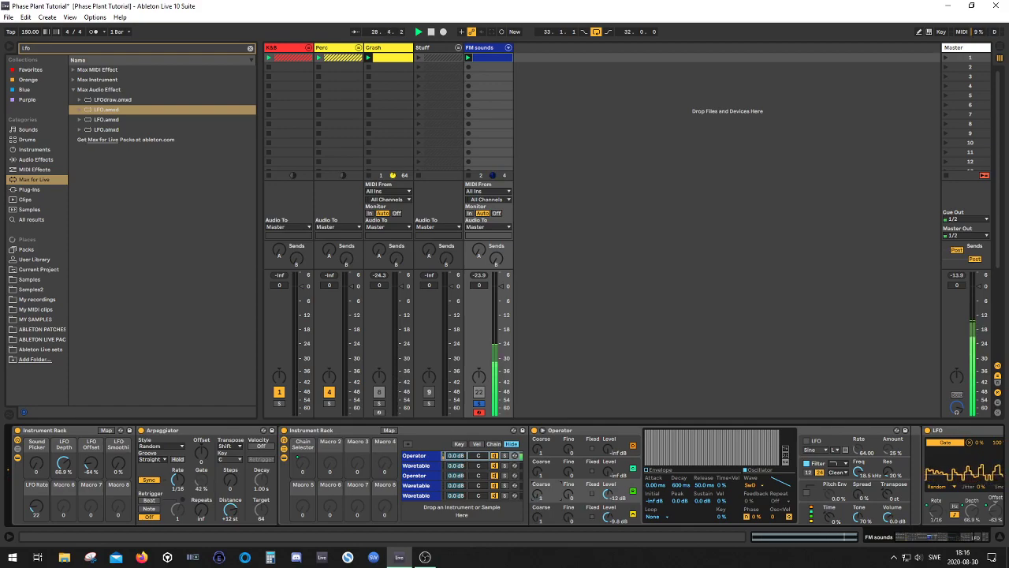
pyautogui.moveTo(609, 516); pyautogui.dragTo(610, 533)
pyautogui.moveTo(609, 494); pyautogui.dragTo(609, 482)
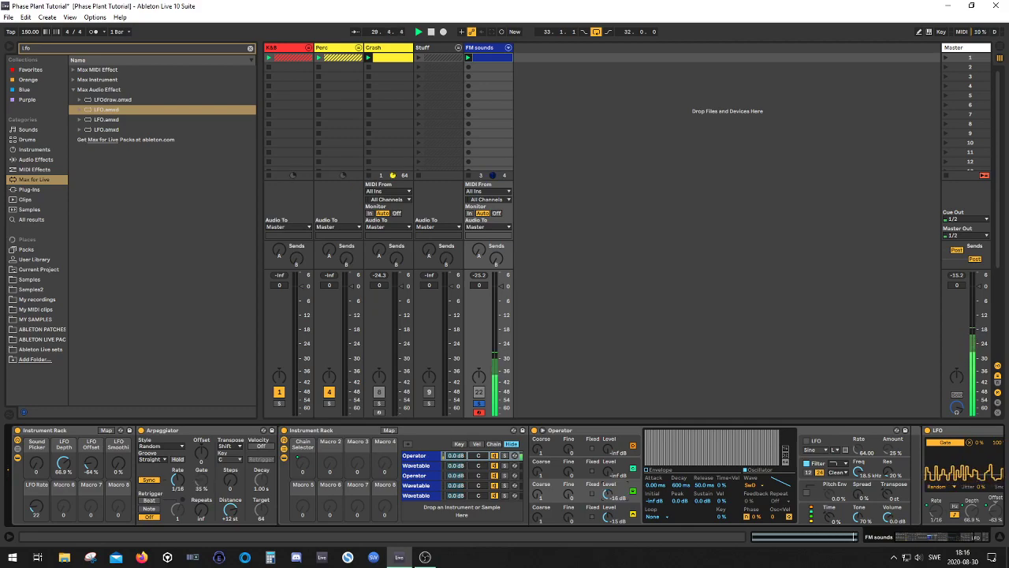
# - Bring in oscillator C with a Square 16 wave and set its level to -21 dB
pyautogui.moveTo(609, 471); pyautogui.dragTo(609, 470)
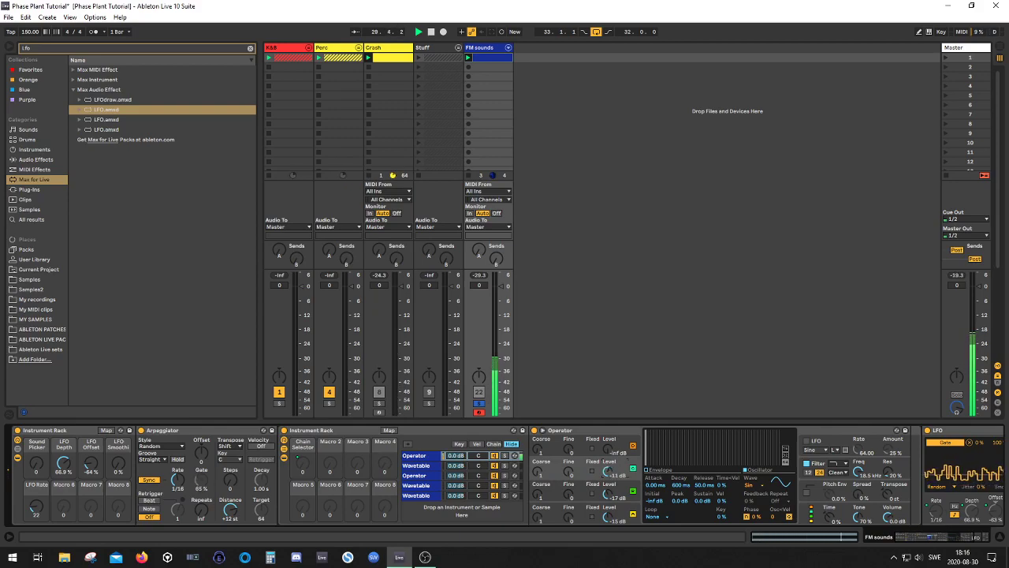
pyautogui.click(754, 486)
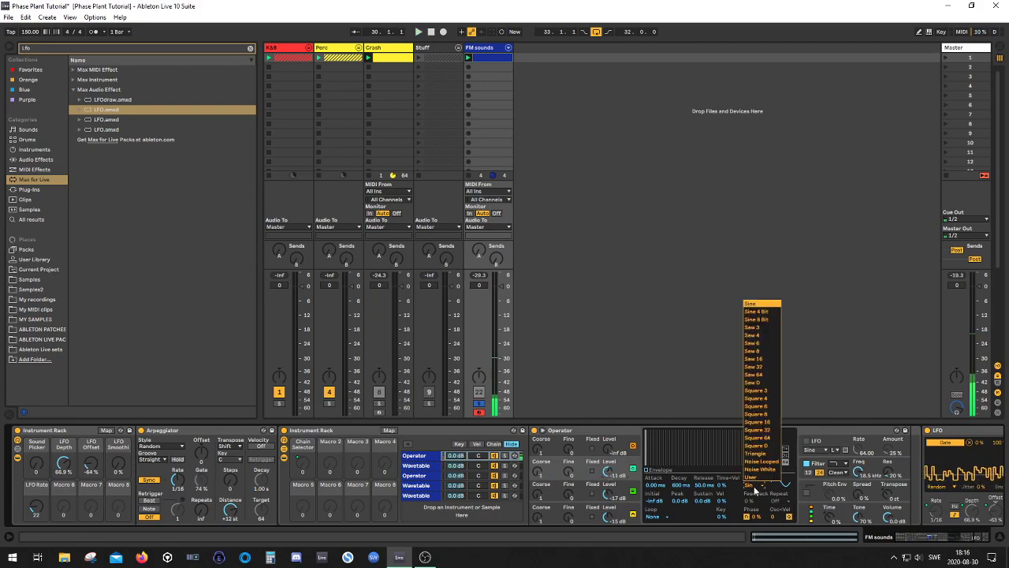
pyautogui.click(762, 422)
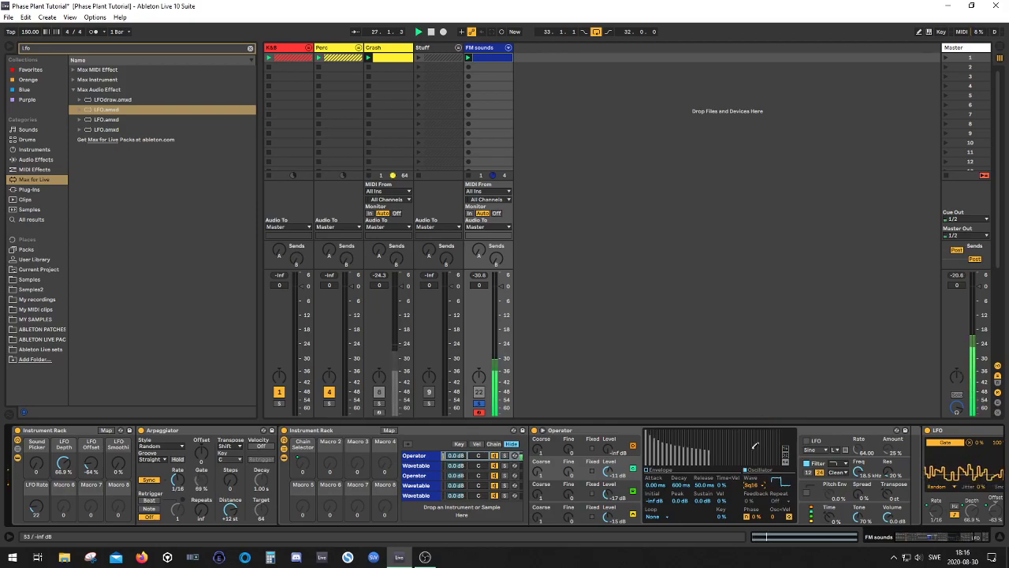
pyautogui.moveTo(608, 472); pyautogui.dragTo(609, 480)
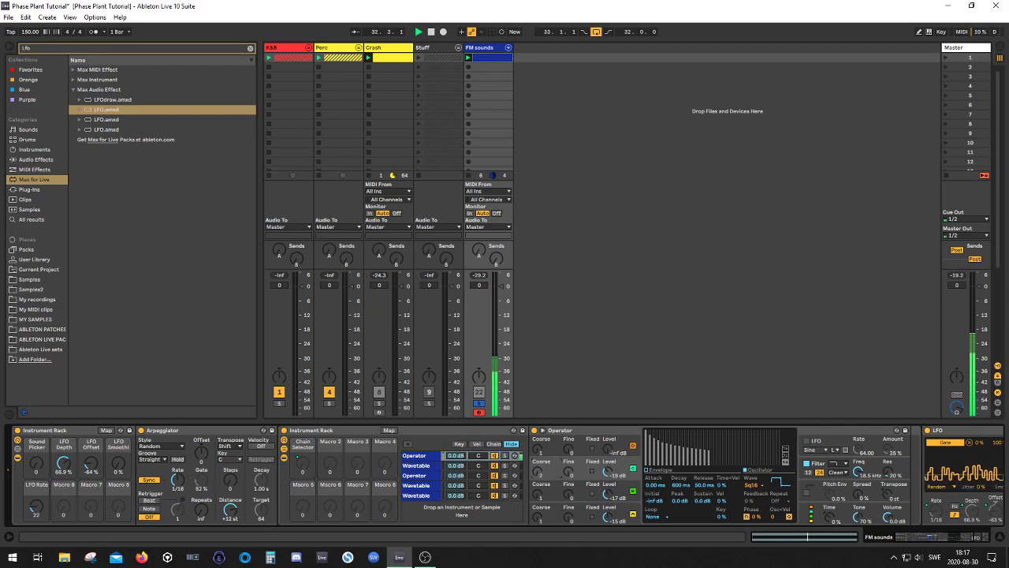
pyautogui.moveTo(622, 479); pyautogui.dragTo(622, 456)
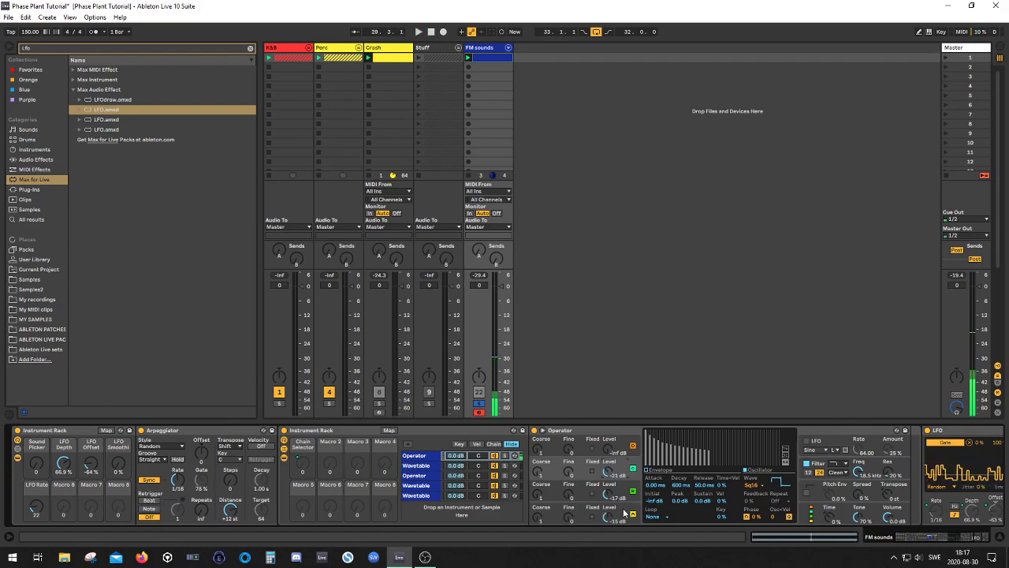
# - Draw a custom wave for oscillator A with uneven harmonics that fall off toward the upper partials
pyautogui.click(564, 512)
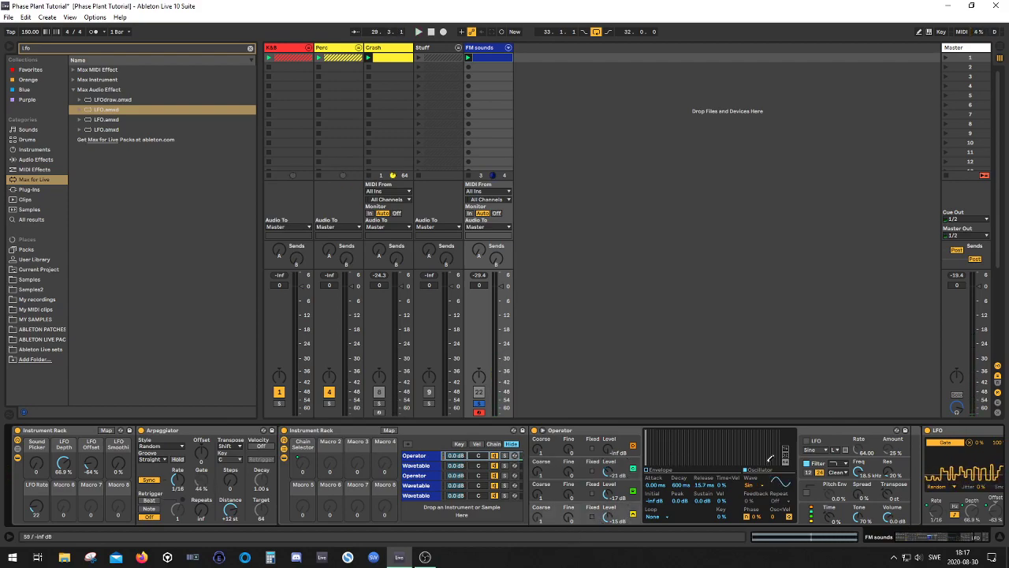
pyautogui.press('space')
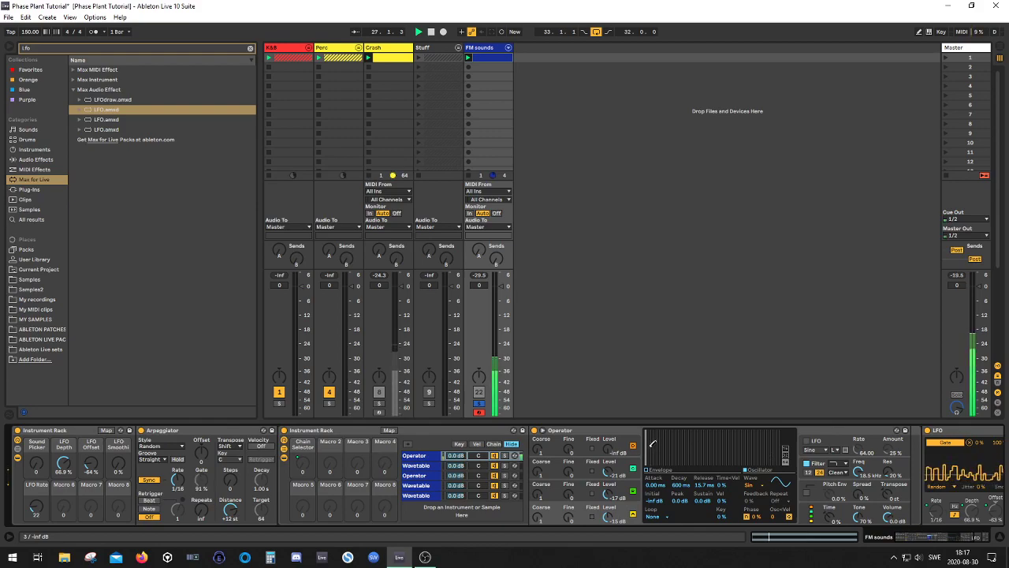
pyautogui.moveTo(648, 440); pyautogui.dragTo(685, 455)
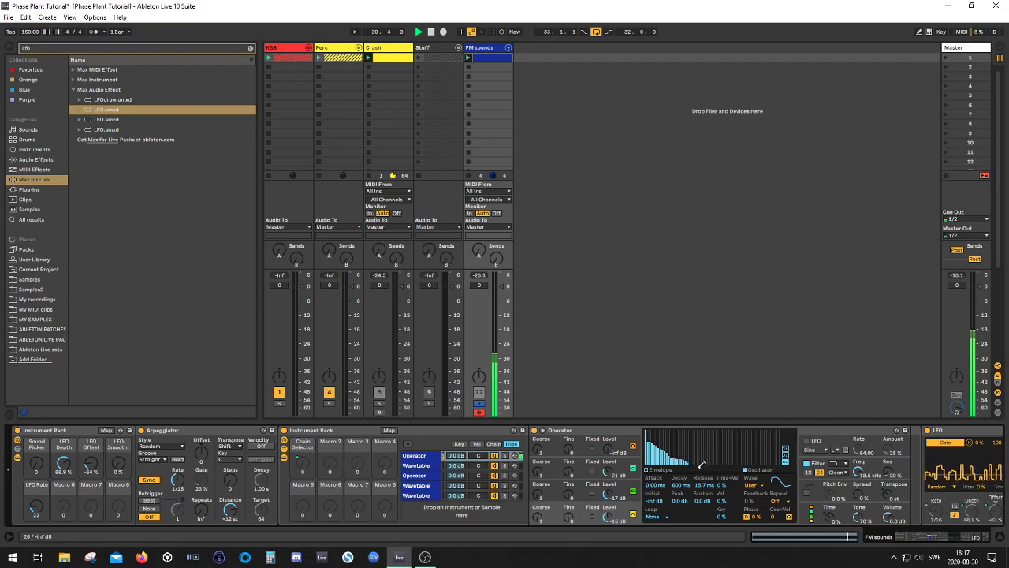
pyautogui.click(788, 456)
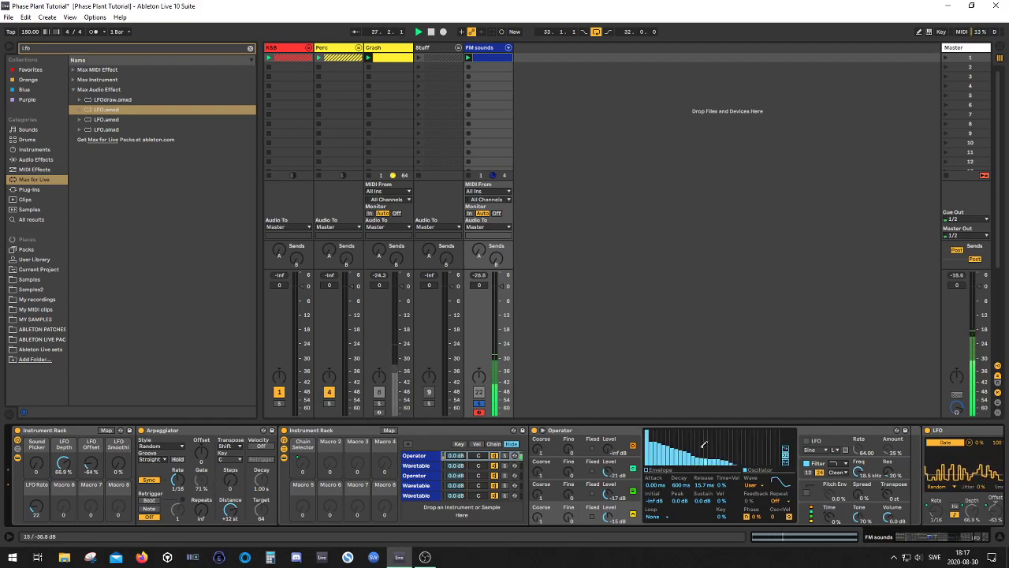
pyautogui.moveTo(670, 446)
pyautogui.mouseDown()
pyautogui.moveTo(653, 432)
pyautogui.moveTo(724, 447)
pyautogui.moveTo(680, 449)
pyautogui.moveTo(654, 435)
pyautogui.moveTo(708, 458)
pyautogui.moveTo(727, 440)
pyautogui.moveTo(727, 464)
pyautogui.moveTo(721, 455)
pyautogui.mouseUp()
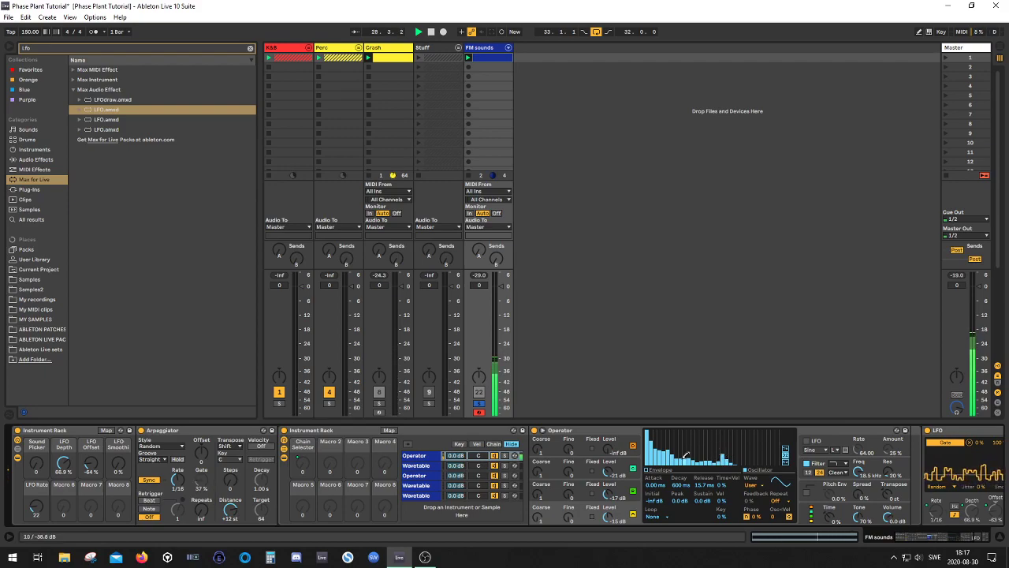
# - Try custom drawn harmonics on oscillator B and restore its Saw D wave
pyautogui.click(618, 491)
pyautogui.click(727, 451)
pyautogui.moveTo(729, 448); pyautogui.dragTo(670, 453)
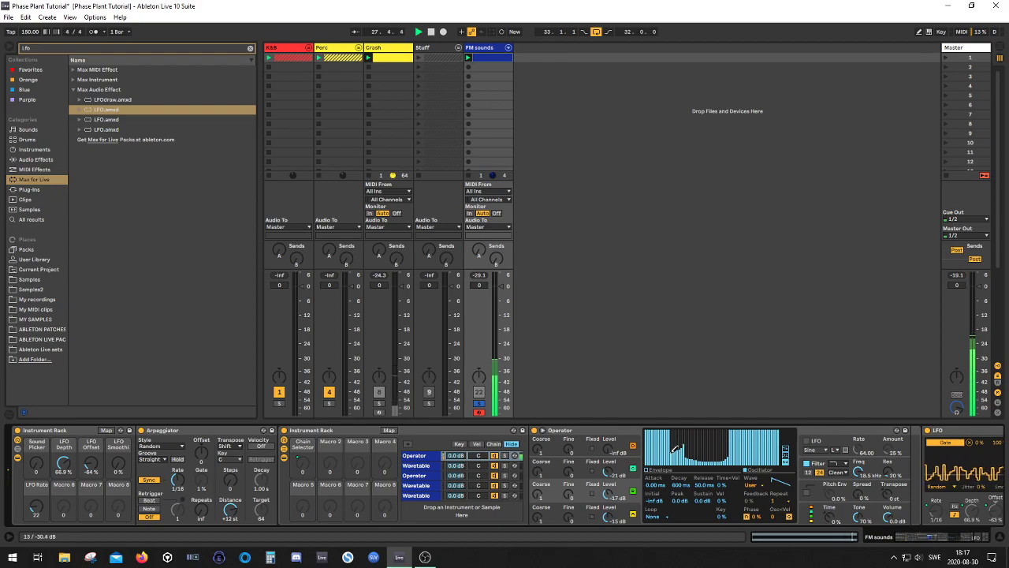
pyautogui.click(751, 484)
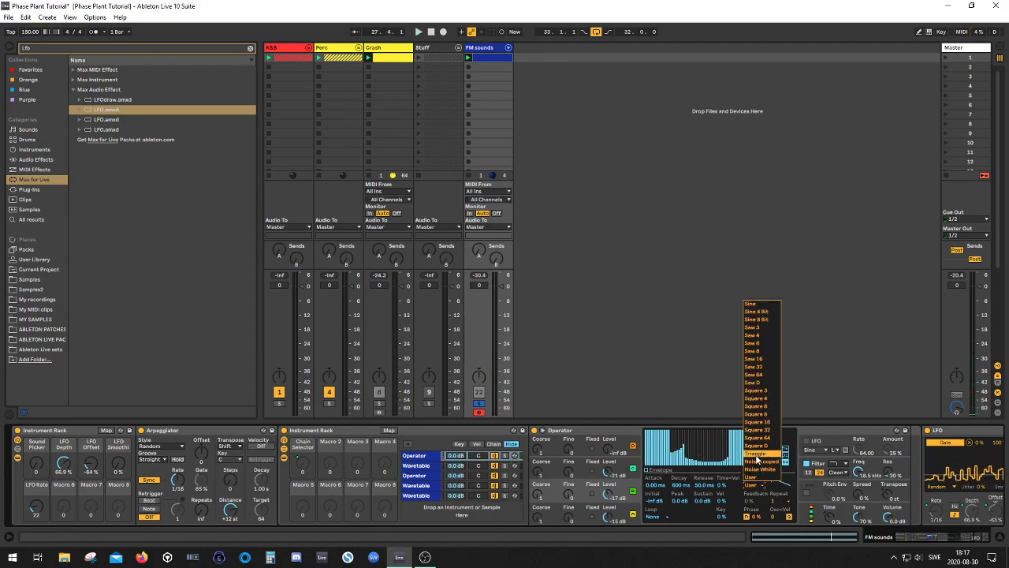
pyautogui.click(754, 381)
pyautogui.press('space')
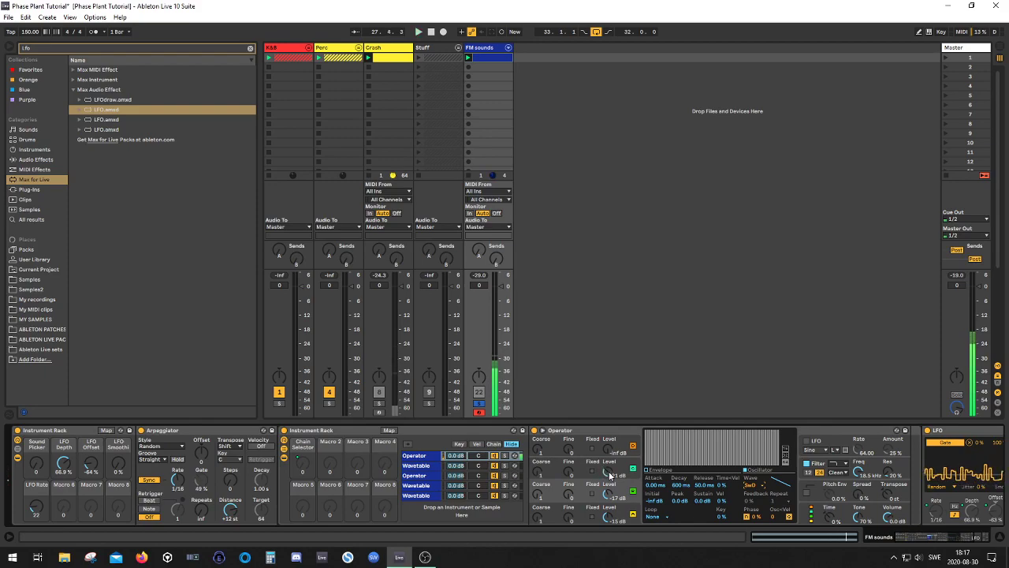
# - Turn off Operator's filter and raise the levels of oscillators C and B, with C at -17 dB
pyautogui.click(807, 464)
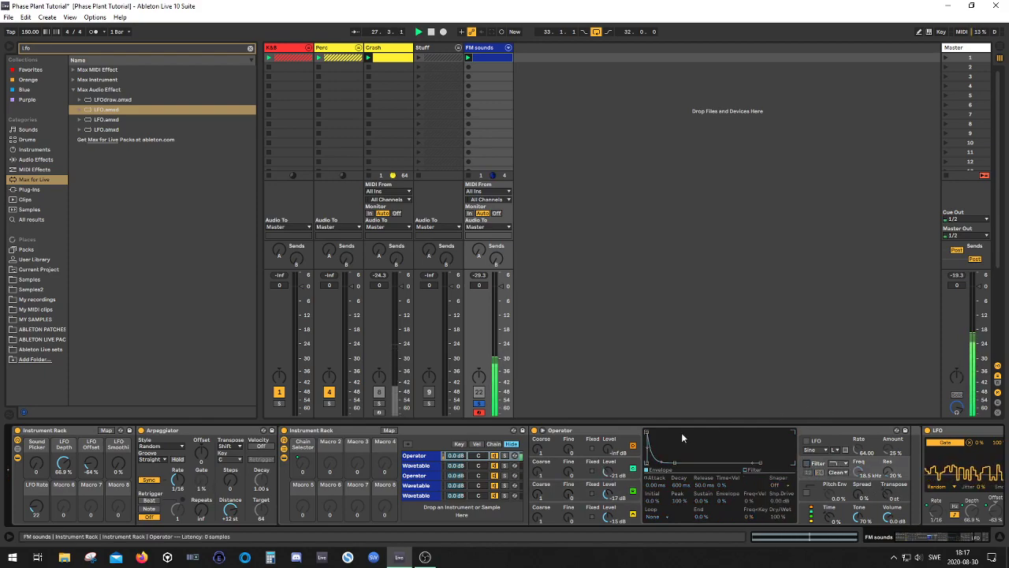
pyautogui.moveTo(605, 473); pyautogui.dragTo(606, 461)
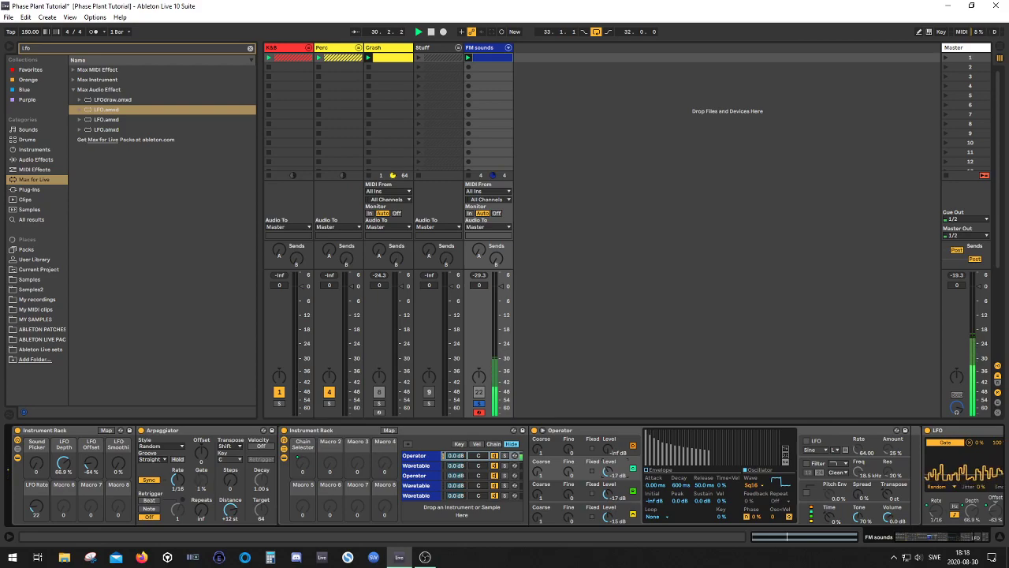
pyautogui.moveTo(608, 495); pyautogui.dragTo(608, 482)
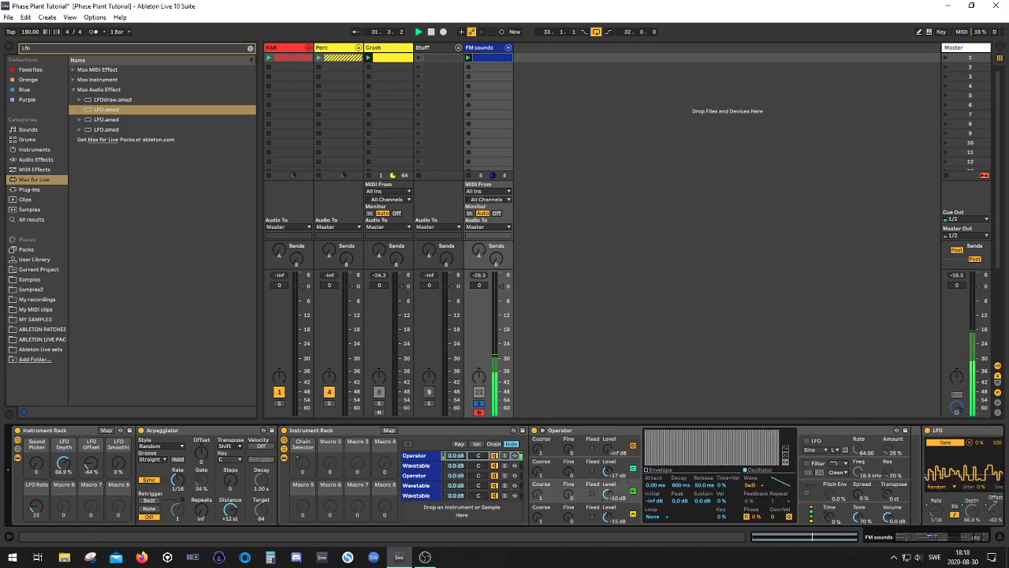
# - Set oscillator C's level to -13 dB and oscillator B's Coarse tuning to 5
pyautogui.click(569, 470)
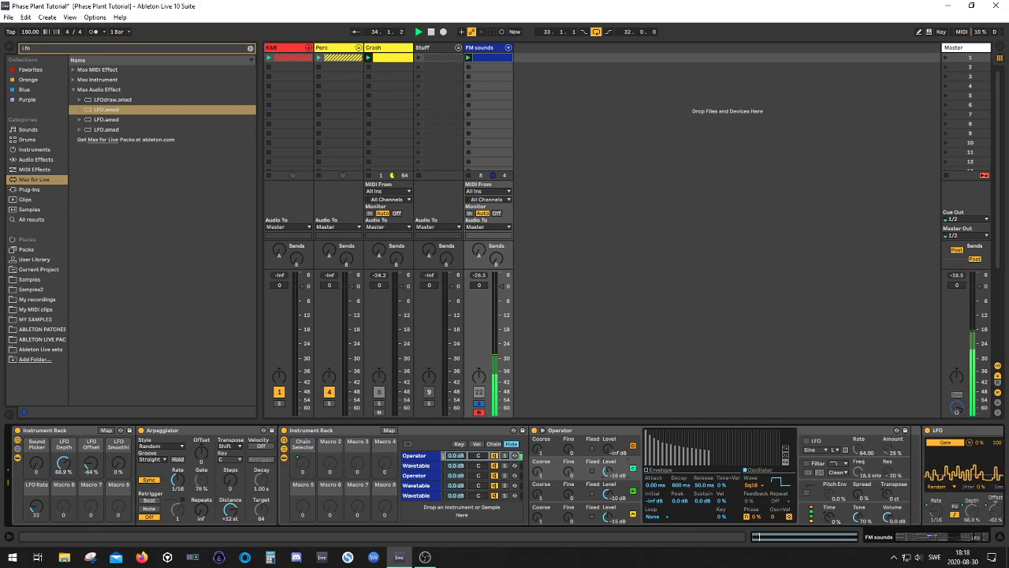
pyautogui.moveTo(607, 496); pyautogui.dragTo(607, 498)
pyautogui.moveTo(538, 496); pyautogui.dragTo(538, 480)
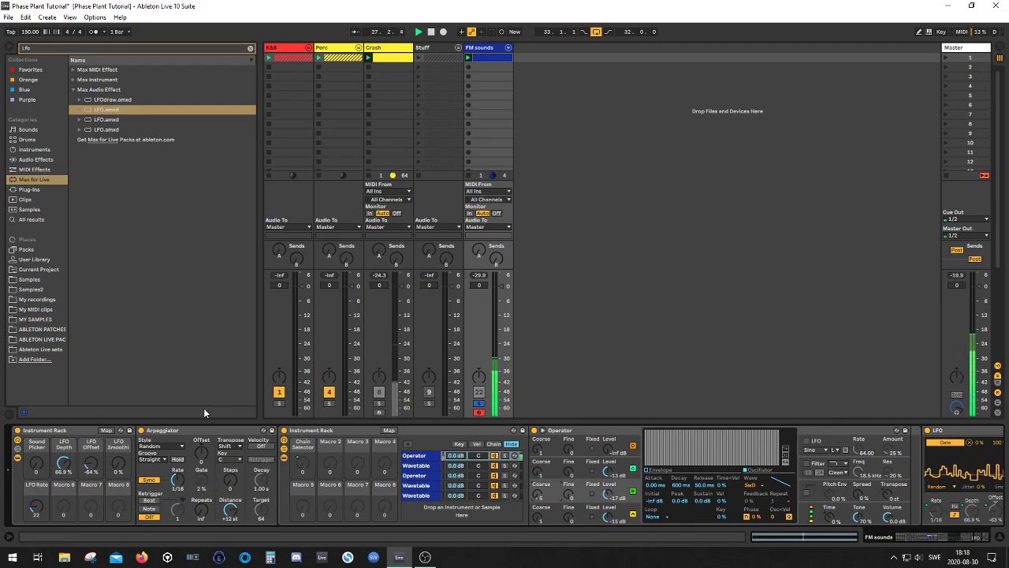
# - Select the first Wavetable chain and set its oscillator 1 effect mode to FM
pyautogui.click(421, 467)
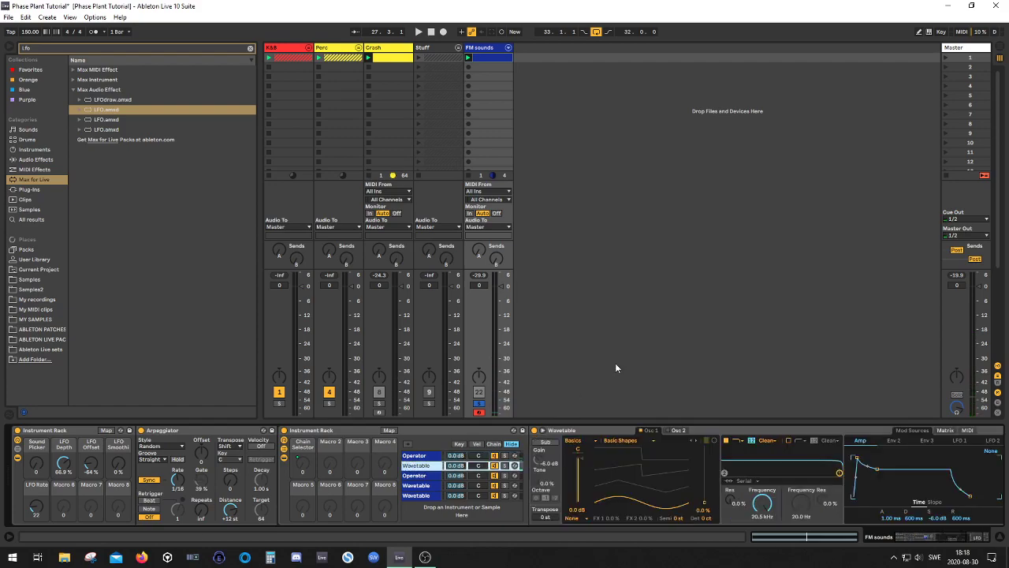
pyautogui.click(584, 518)
pyautogui.click(578, 496)
pyautogui.press('space')
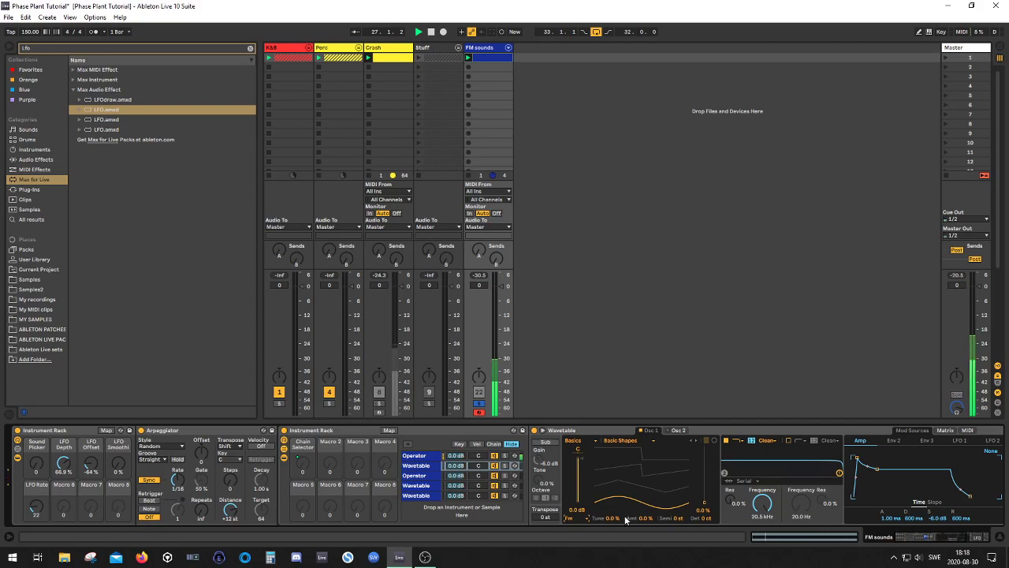
pyautogui.press('space')
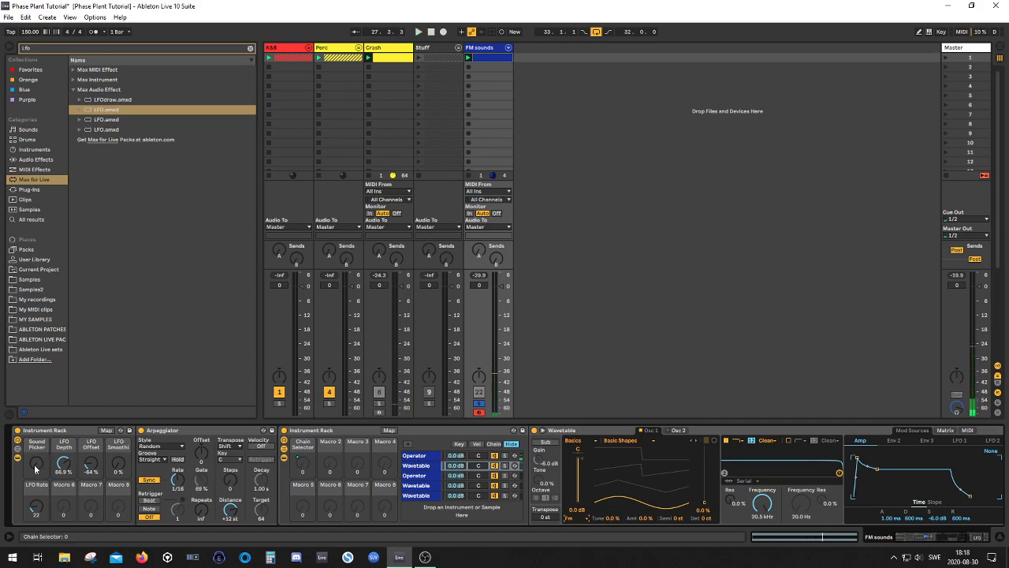
# - Set the Sound Picker to 40 and Wavetable oscillator 1's FM amount to 70%
pyautogui.moveTo(34, 464)
pyautogui.mouseDown()
pyautogui.moveTo(35, 451)
pyautogui.moveTo(34, 461)
pyautogui.mouseUp()
pyautogui.press('space')
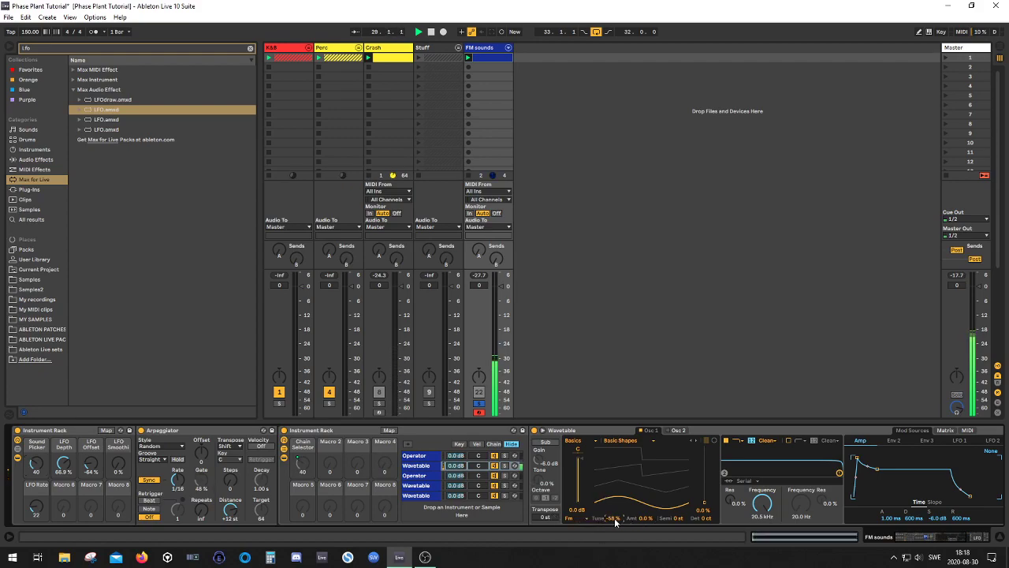
pyautogui.moveTo(649, 520); pyautogui.dragTo(650, 466)
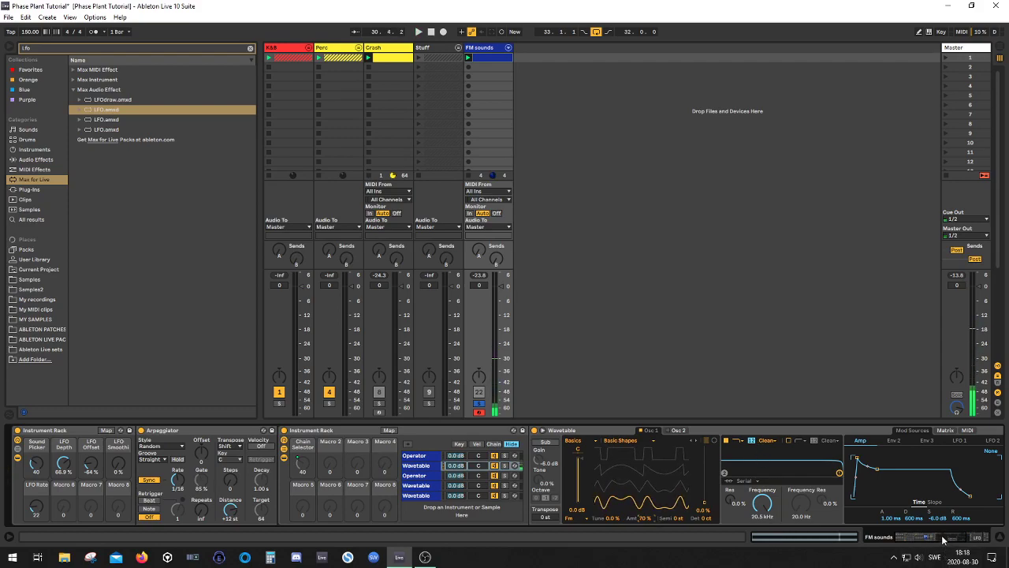
# - Shorten the release of Wavetable's amp envelope to 16 ms
pyautogui.moveTo(938, 539); pyautogui.dragTo(954, 539)
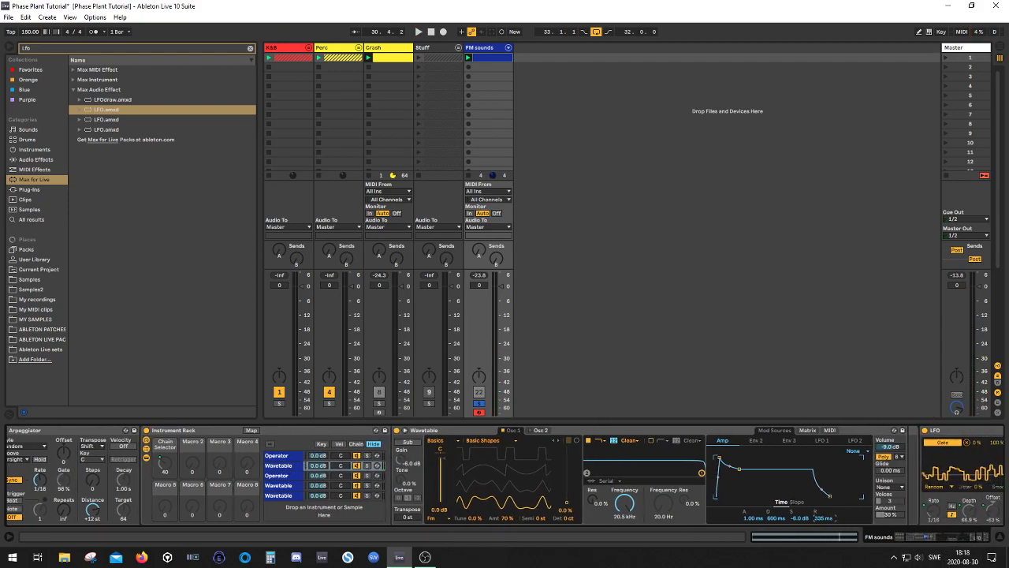
pyautogui.press('space')
pyautogui.moveTo(826, 521); pyautogui.dragTo(827, 530)
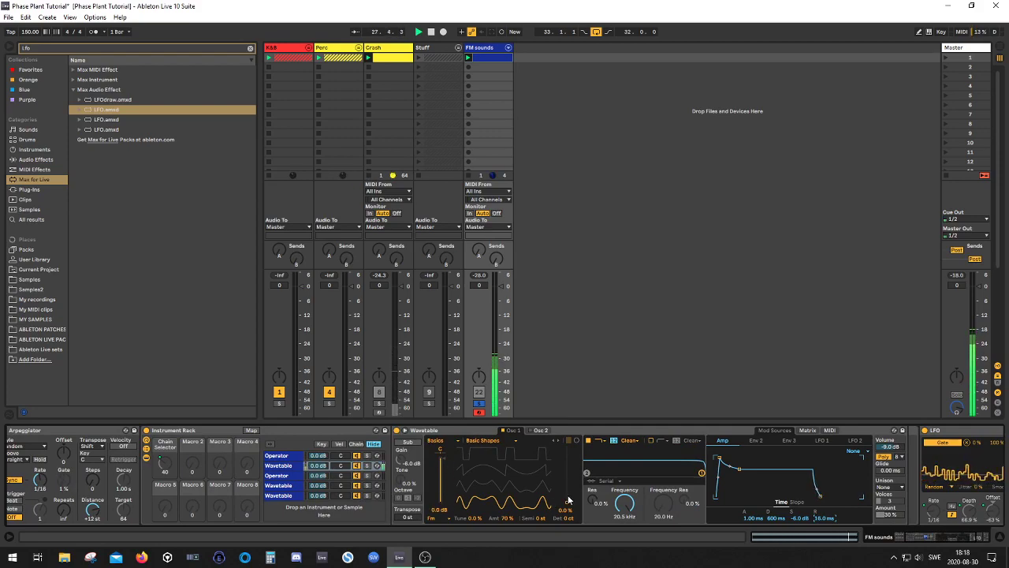
# - Set oscillator 1's wavetable position to 45% and its FM amount to 100%
pyautogui.moveTo(568, 500); pyautogui.dragTo(568, 475)
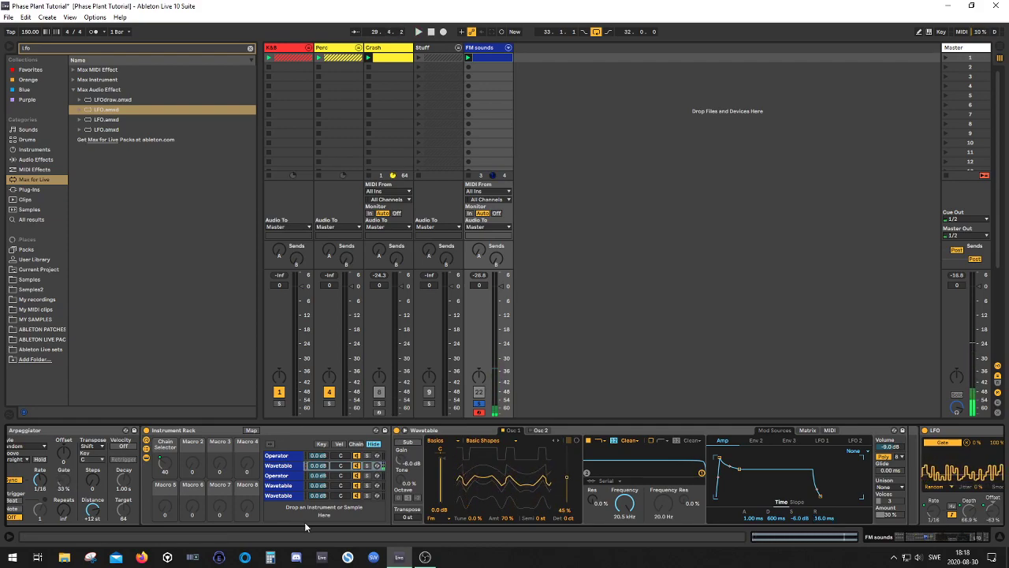
pyautogui.press('space')
pyautogui.moveTo(506, 518); pyautogui.dragTo(506, 494)
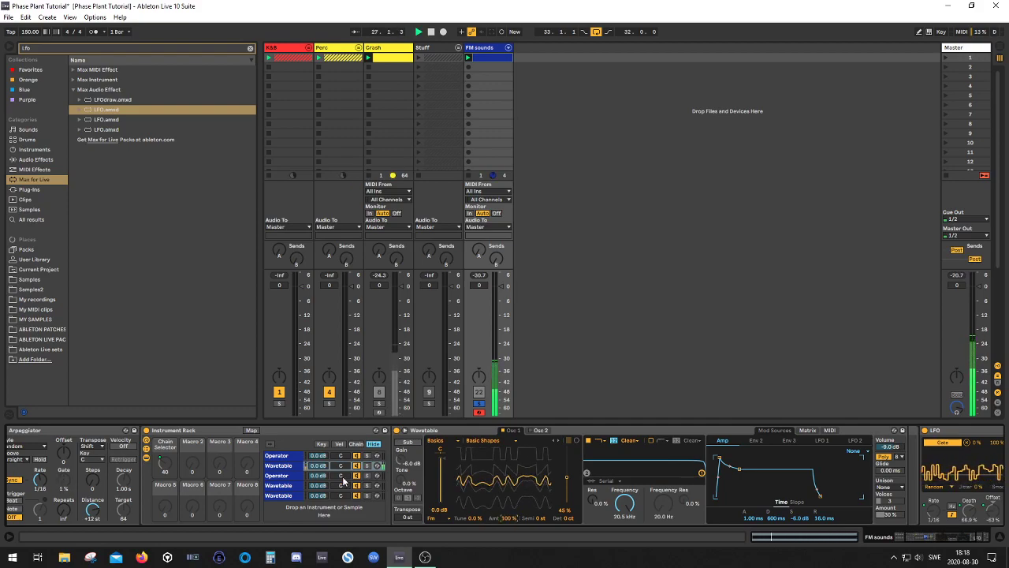
pyautogui.moveTo(479, 518)
pyautogui.mouseDown()
pyautogui.moveTo(479, 481)
pyautogui.moveTo(477, 520)
pyautogui.mouseUp()
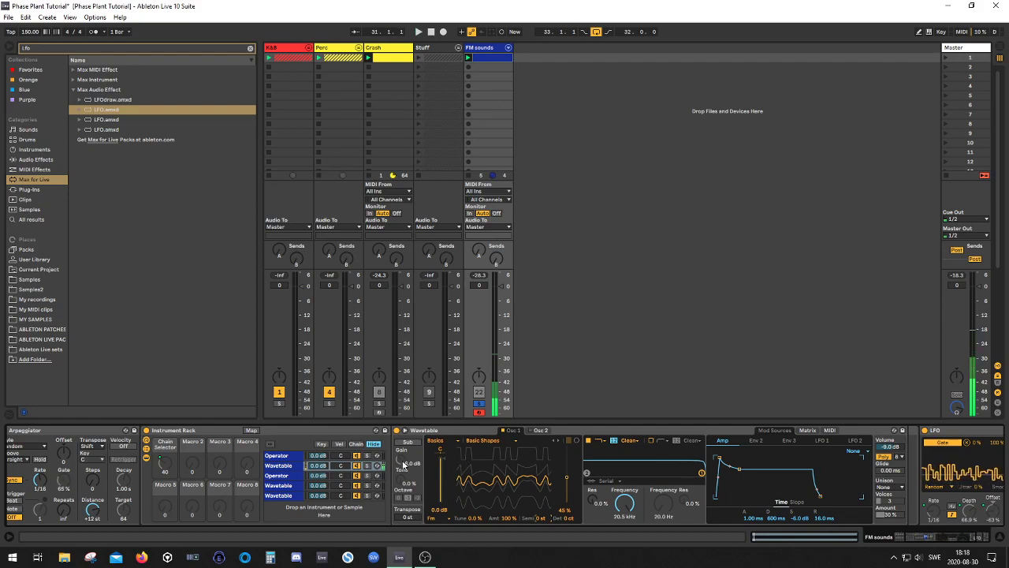
# - Try the Sound Picker at 22 and raise Wavetable's amp envelope sustain to -3.8 dB
pyautogui.moveTo(964, 536); pyautogui.dragTo(852, 536)
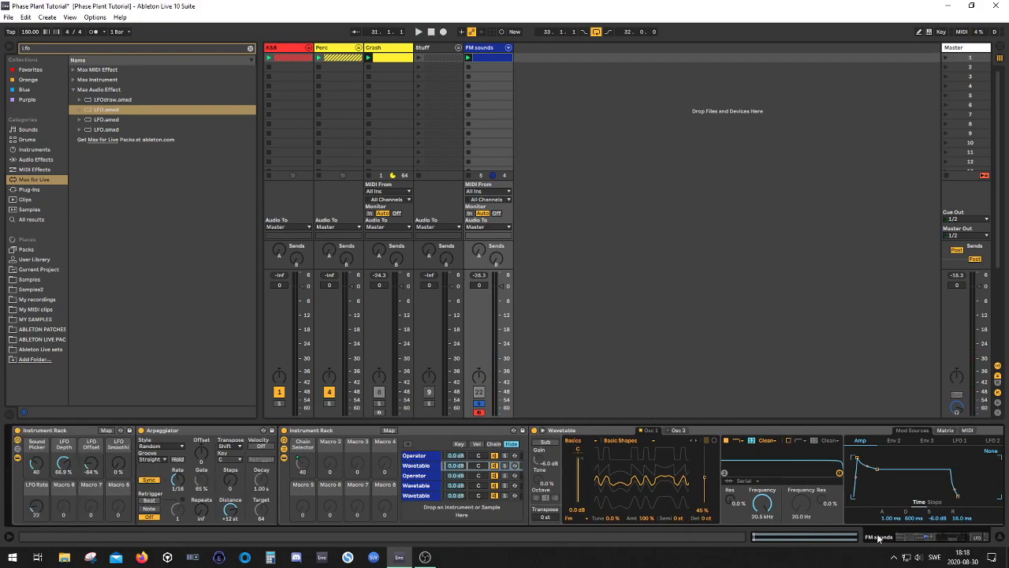
pyautogui.press('space')
pyautogui.moveTo(33, 465); pyautogui.dragTo(33, 489)
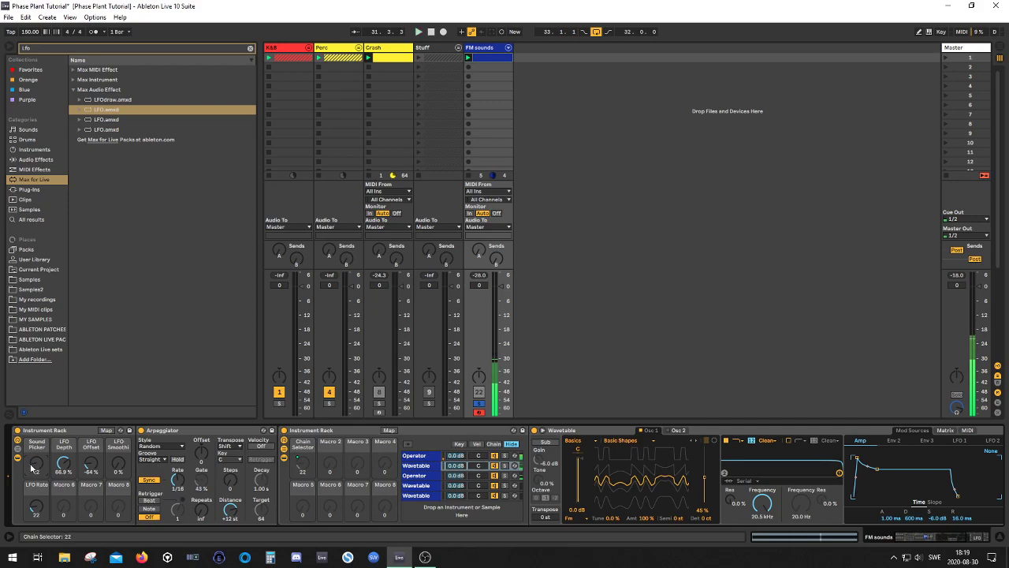
pyautogui.click(936, 538)
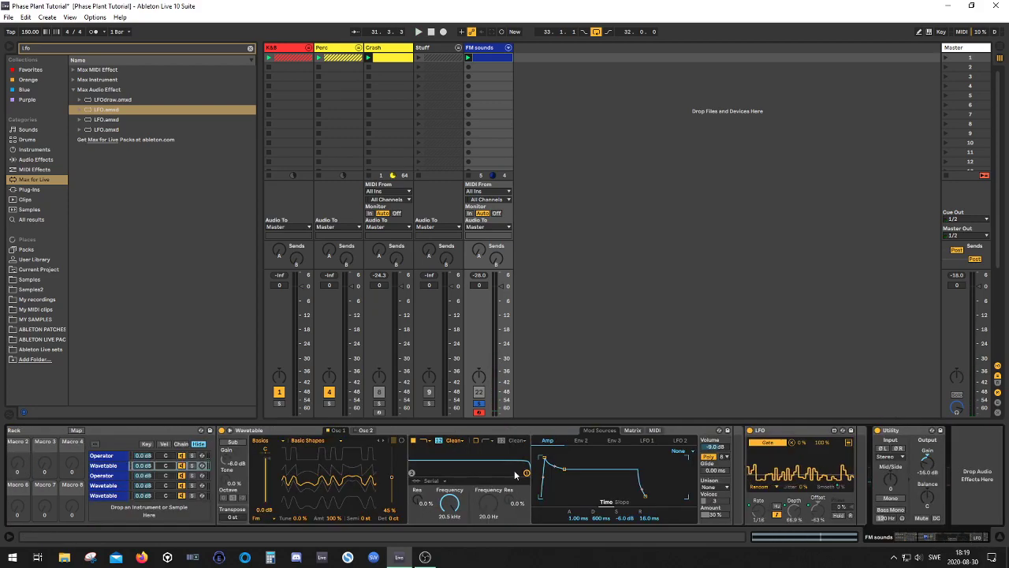
pyautogui.moveTo(624, 519); pyautogui.dragTo(625, 520)
pyautogui.moveTo(929, 537); pyautogui.dragTo(896, 536)
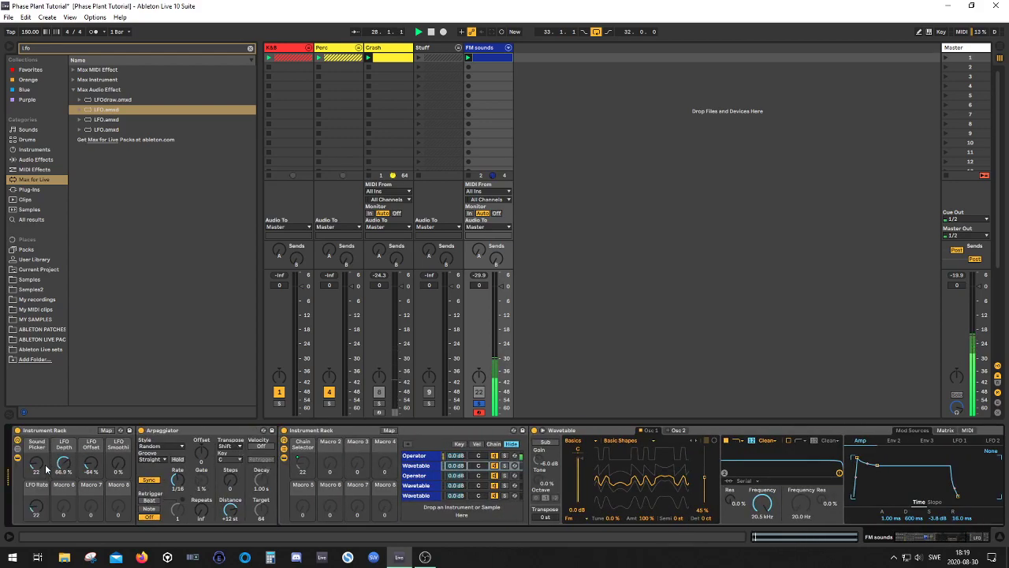
# - Set the Sound Picker to 40 and Wavetable's amp envelope to 716 ms decay and -1.2 dB sustain
pyautogui.moveTo(42, 465); pyautogui.dragTo(42, 495)
pyautogui.moveTo(38, 443); pyautogui.dragTo(38, 424)
pyautogui.hscroll(5, 847, 524)
pyautogui.moveTo(753, 465); pyautogui.dragTo(755, 459)
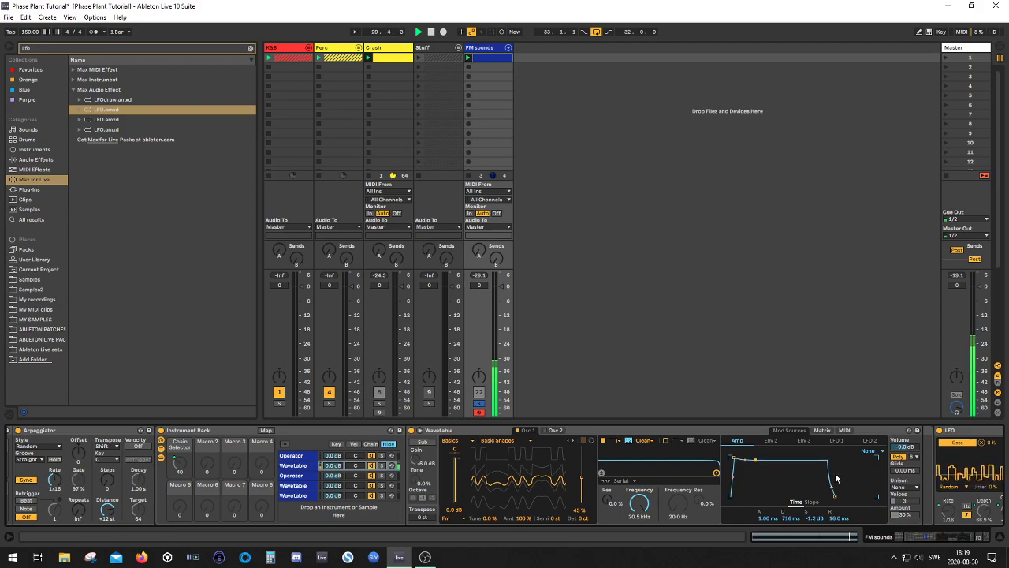
# - Try modulating Wavetable's Amp with LFO 1 in the modulation matrix
pyautogui.click(825, 430)
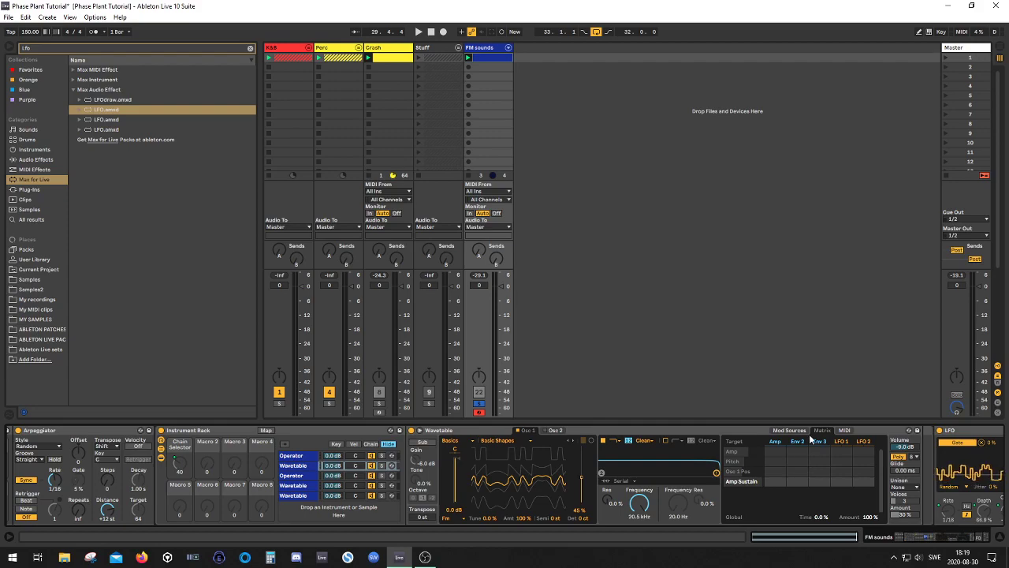
pyautogui.click(802, 432)
pyautogui.click(822, 432)
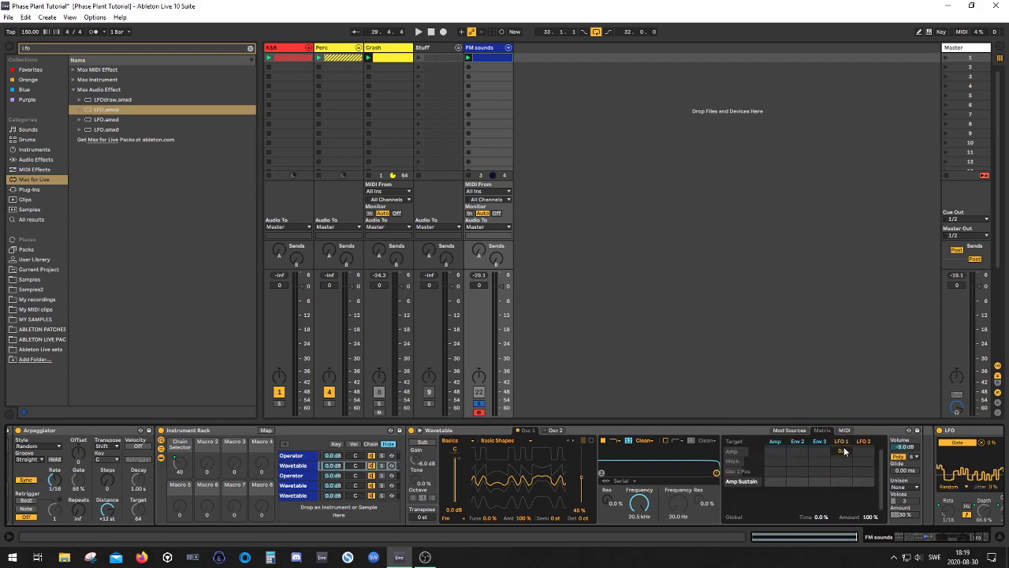
pyautogui.moveTo(842, 454); pyautogui.dragTo(842, 445)
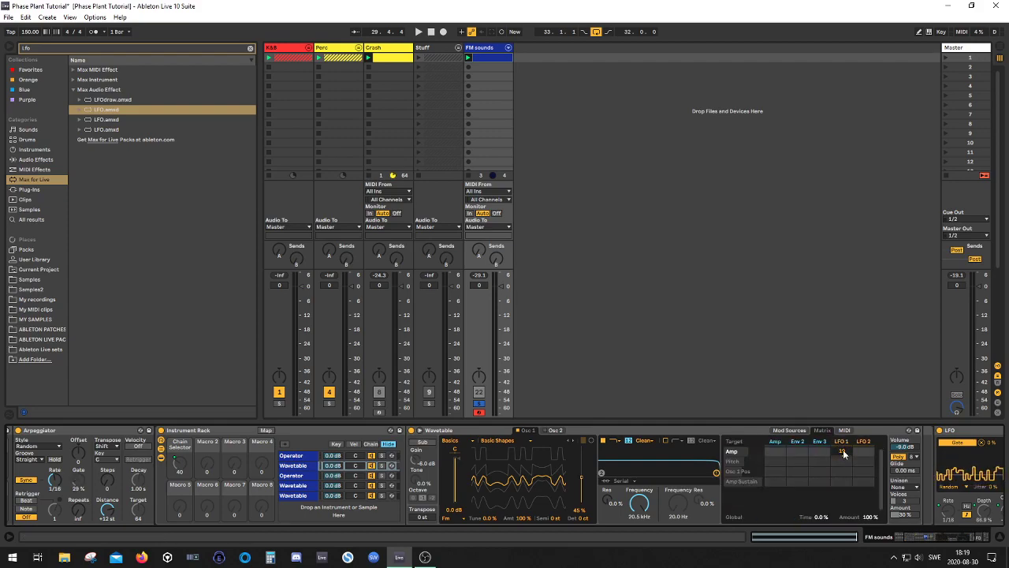
# - Assign LFO 1 to modulate Wavetable's Amp Release by 17 in the modulation matrix
pyautogui.click(791, 430)
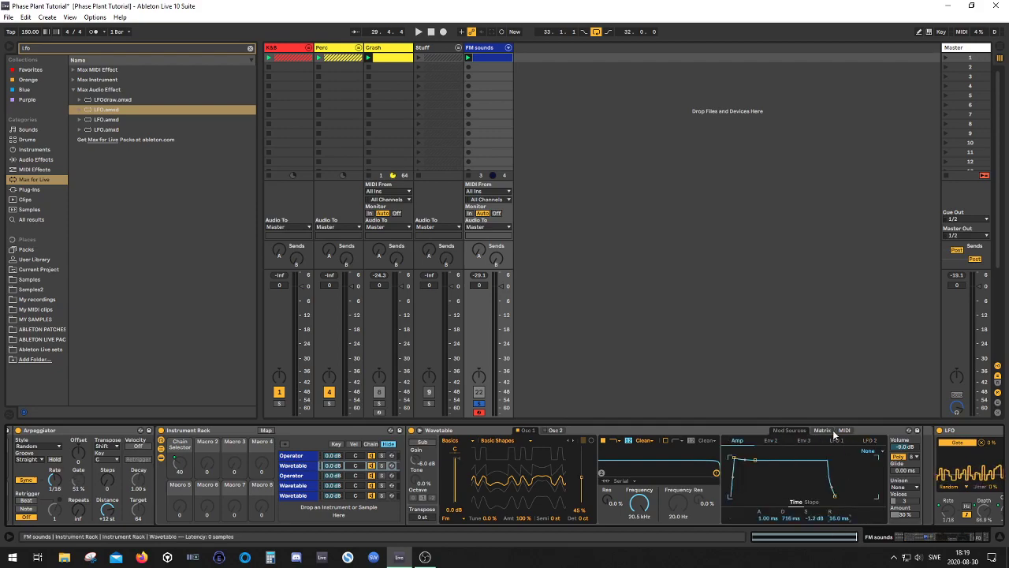
pyautogui.click(824, 431)
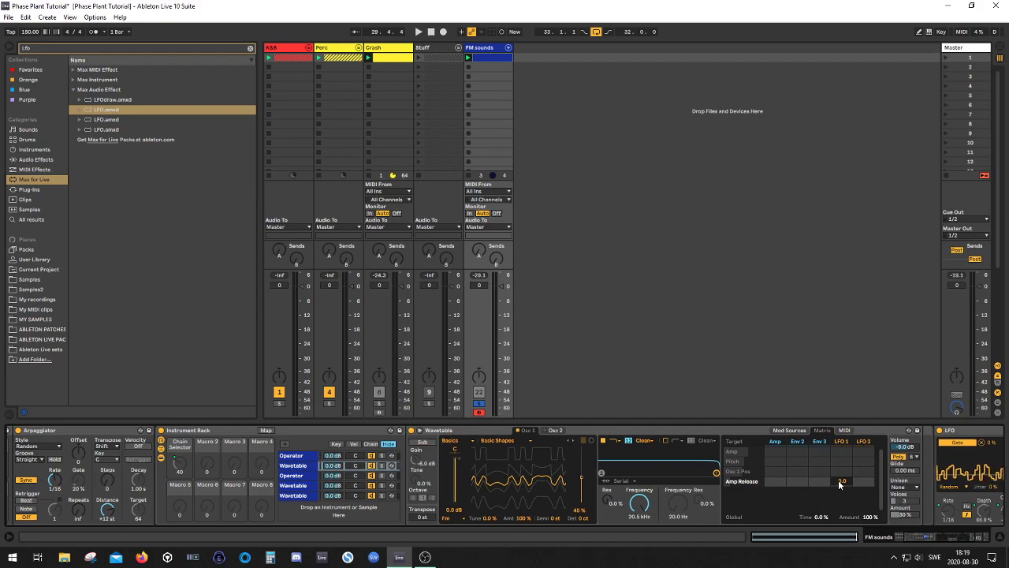
pyautogui.press('space')
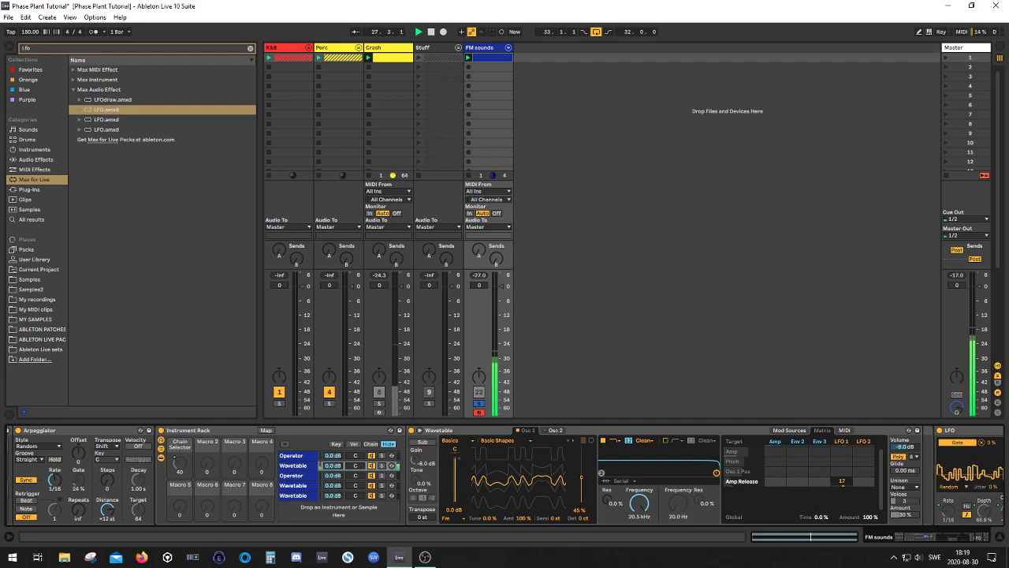
# - Give LFO 1 a tempo-synced random wave at 1/16 with a 14° offset, and set oscillator 1's wavetable position to 46%
pyautogui.click(842, 442)
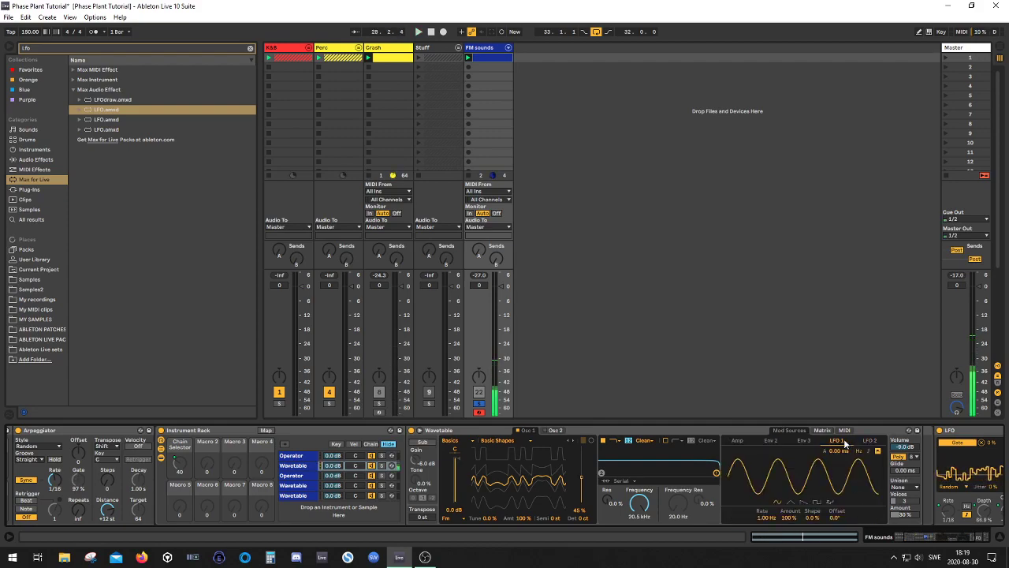
pyautogui.click(829, 503)
pyautogui.click(870, 452)
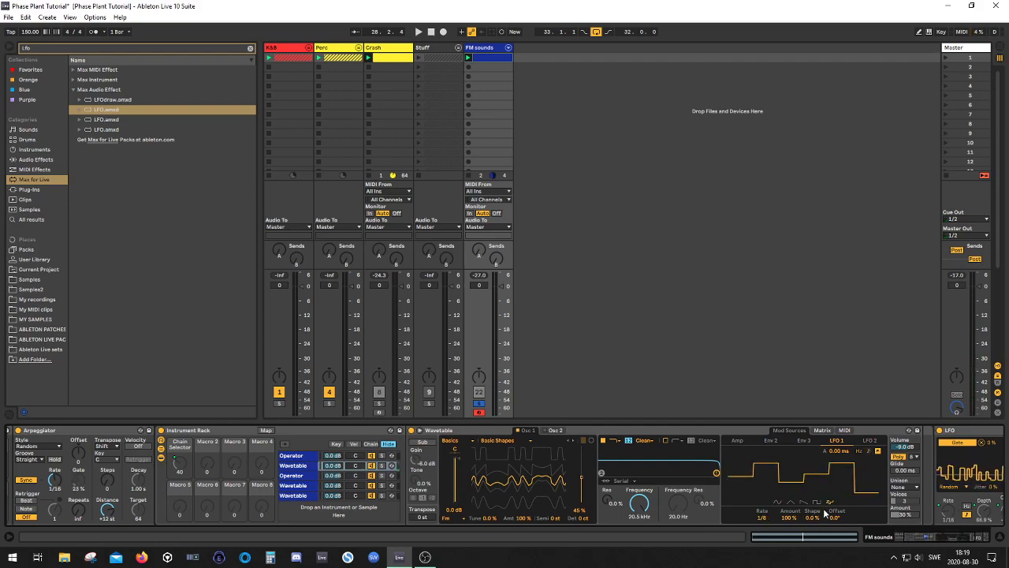
pyautogui.moveTo(762, 518); pyautogui.dragTo(761, 504)
pyautogui.press('space')
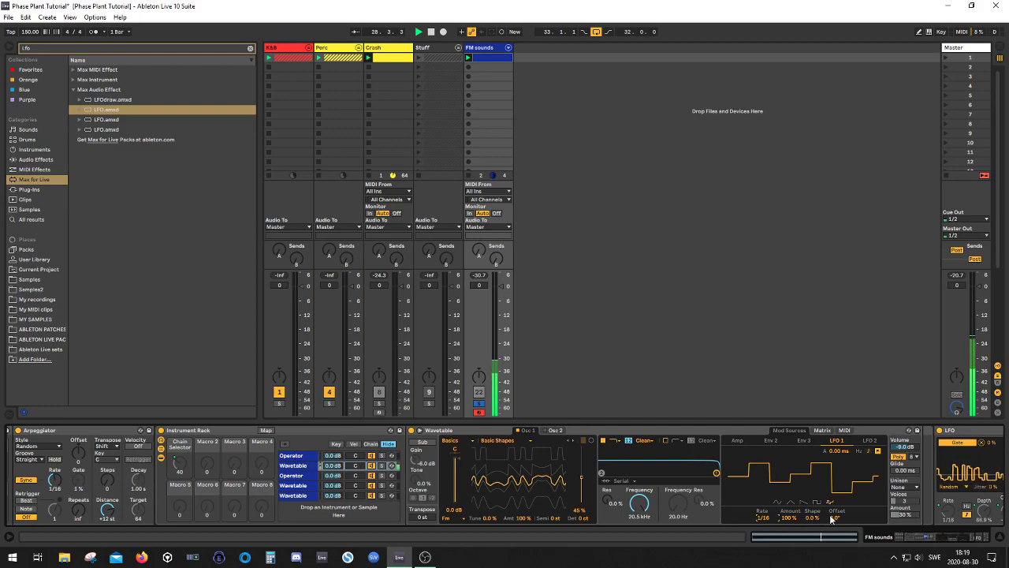
pyautogui.moveTo(837, 521); pyautogui.dragTo(841, 523)
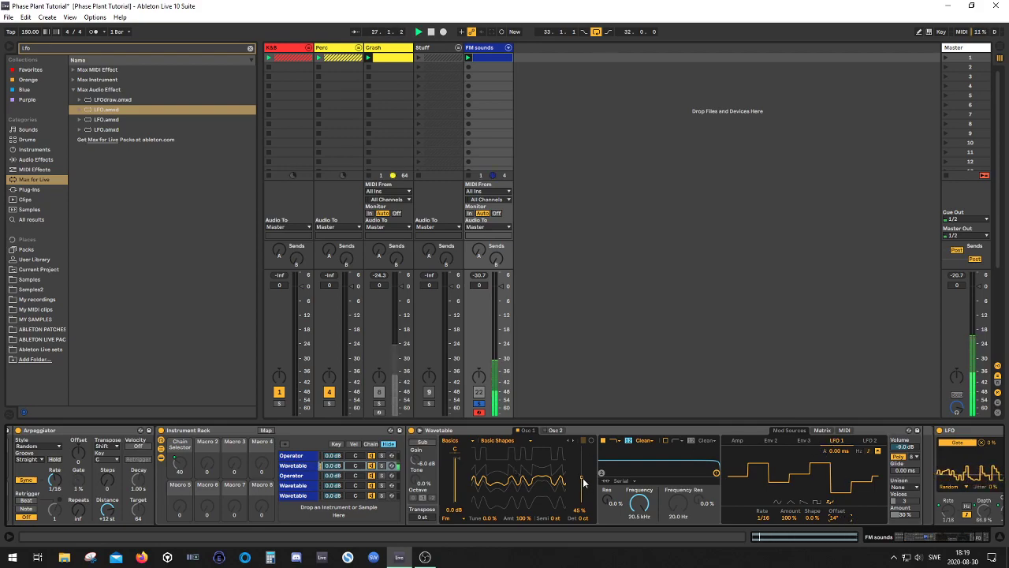
pyautogui.moveTo(584, 478); pyautogui.dragTo(584, 478)
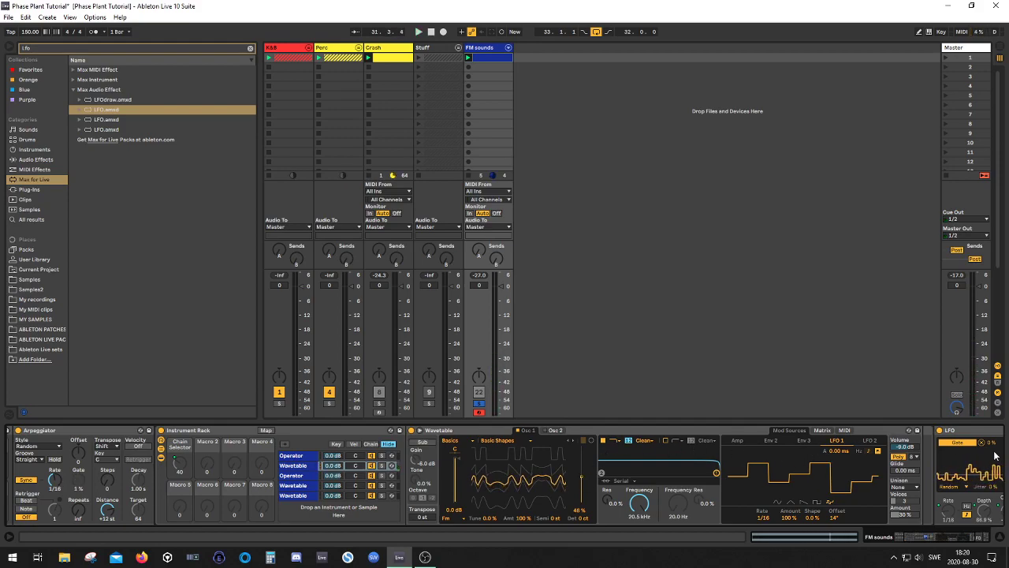
# - Select the second Operator chain, collapse the Arpeggiator and set the Sound Picker to 61
pyautogui.click(298, 476)
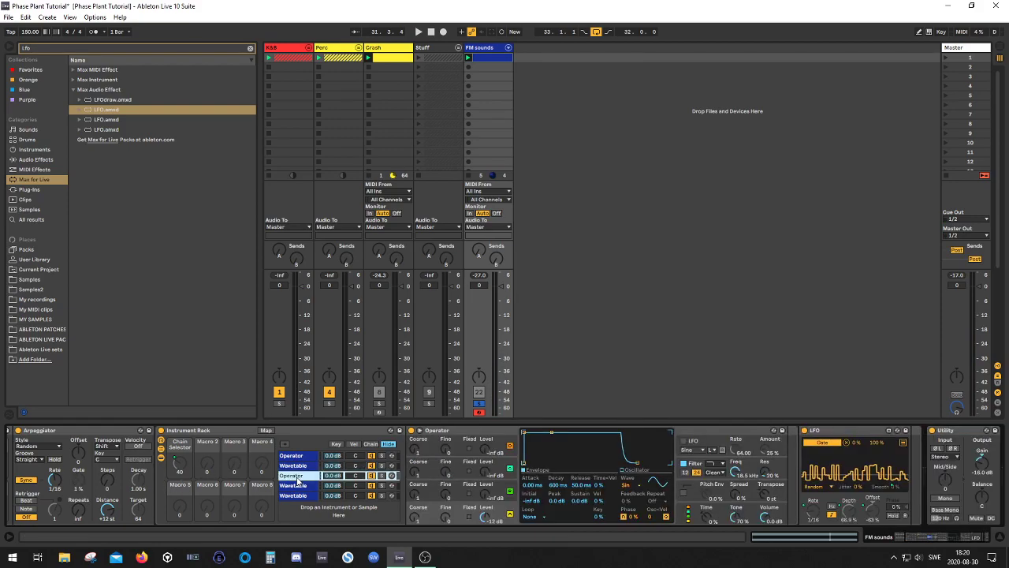
pyautogui.press('space')
pyautogui.moveTo(946, 539); pyautogui.dragTo(933, 540)
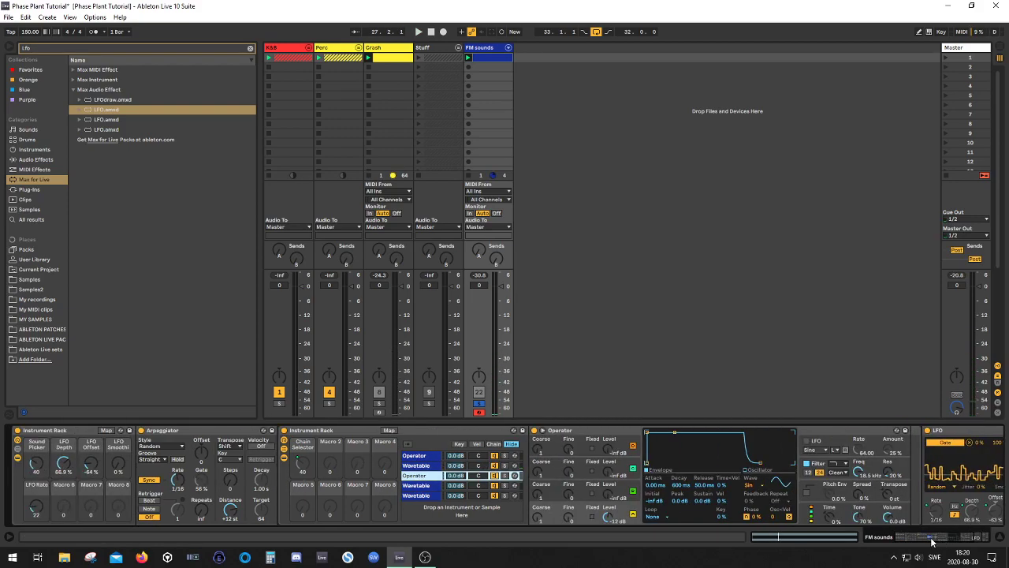
pyautogui.doubleClick(155, 430)
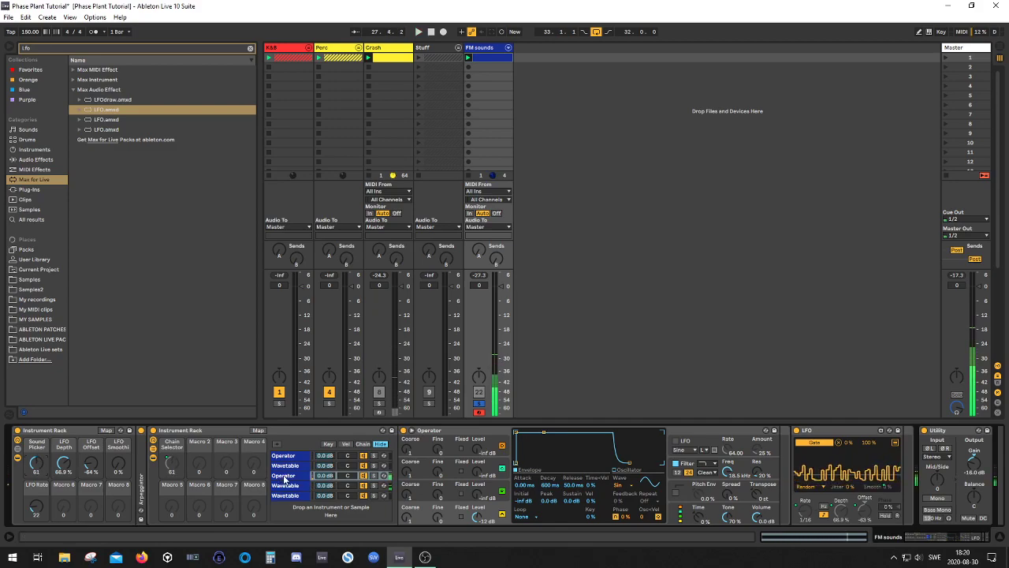
# - Set the second Operator's oscillator A to Square D at -13 dB, and oscillator B to -11 dB with Coarse 2
pyautogui.click(619, 485)
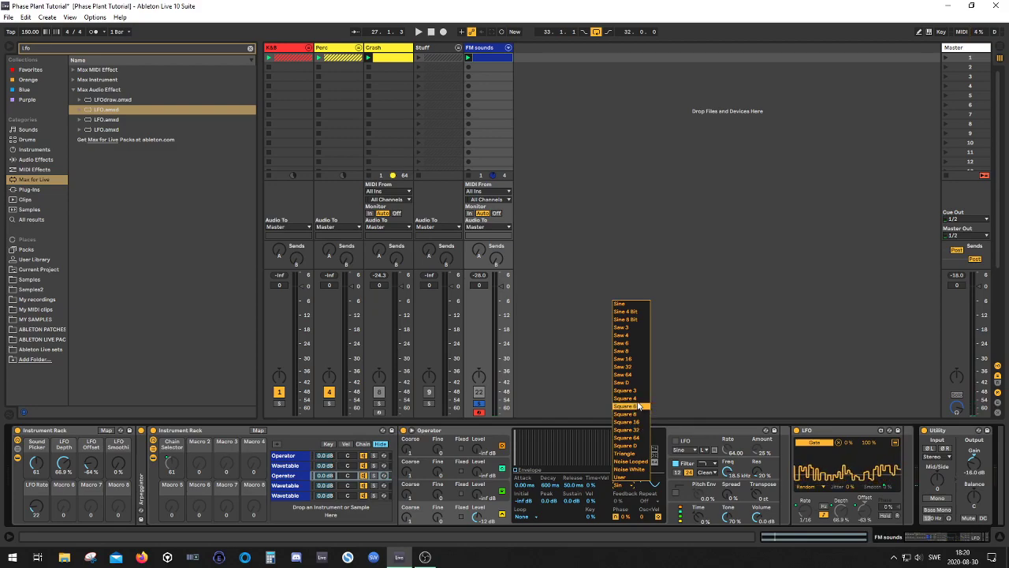
pyautogui.click(640, 446)
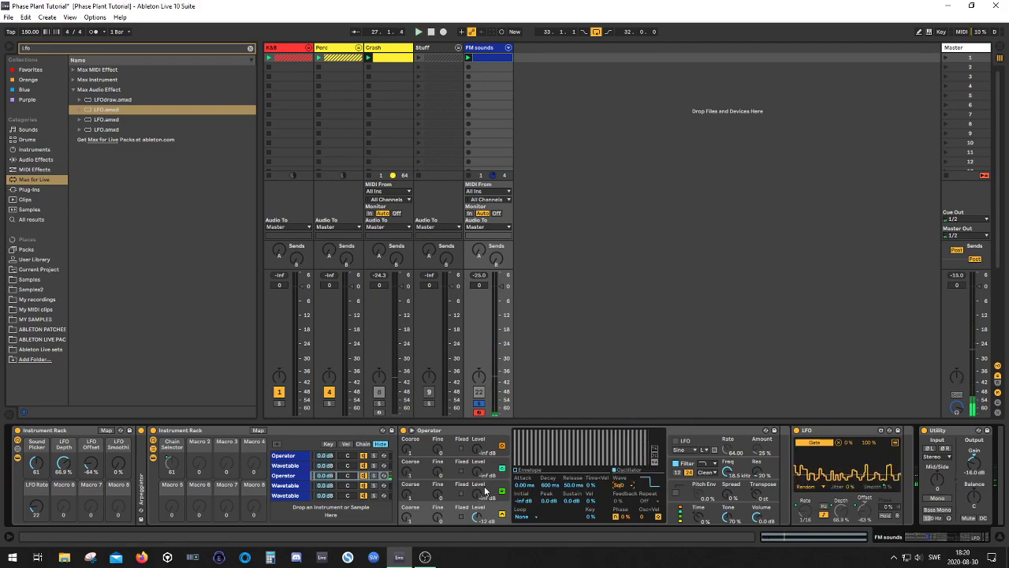
pyautogui.hotkey('ctrl', 'z')
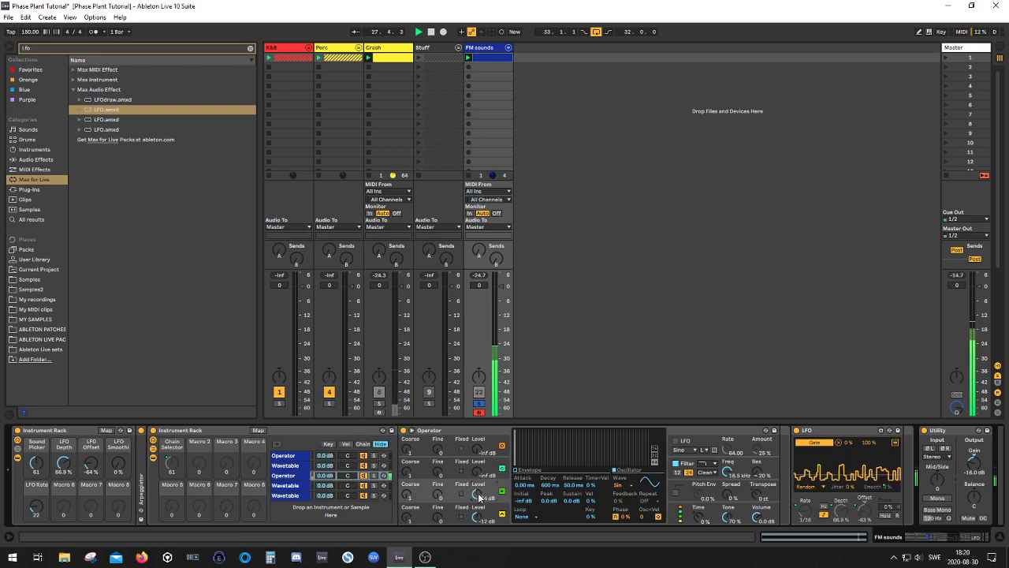
pyautogui.hotkey('ctrl', 'y')
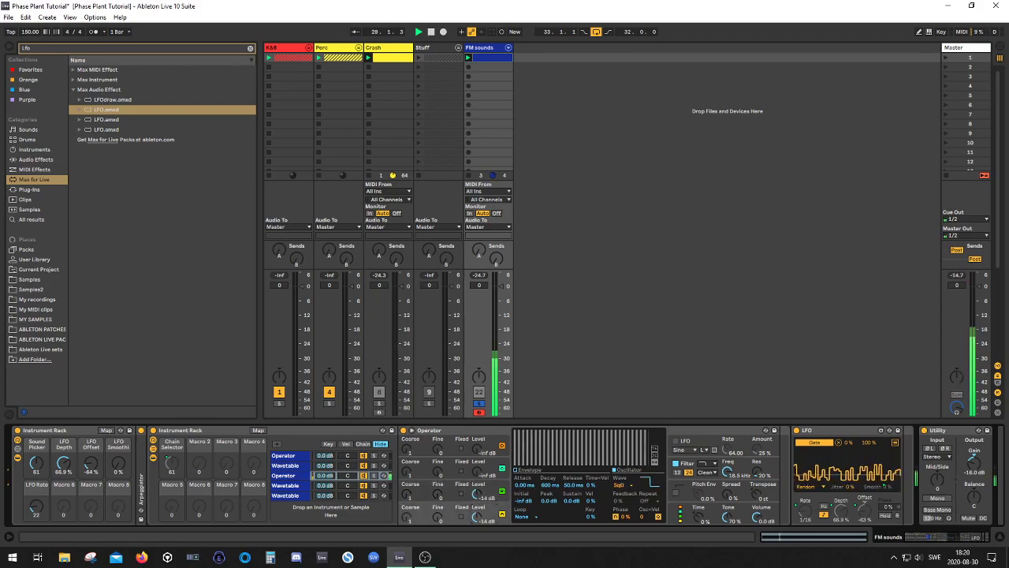
pyautogui.hotkey('ctrl', 'z')
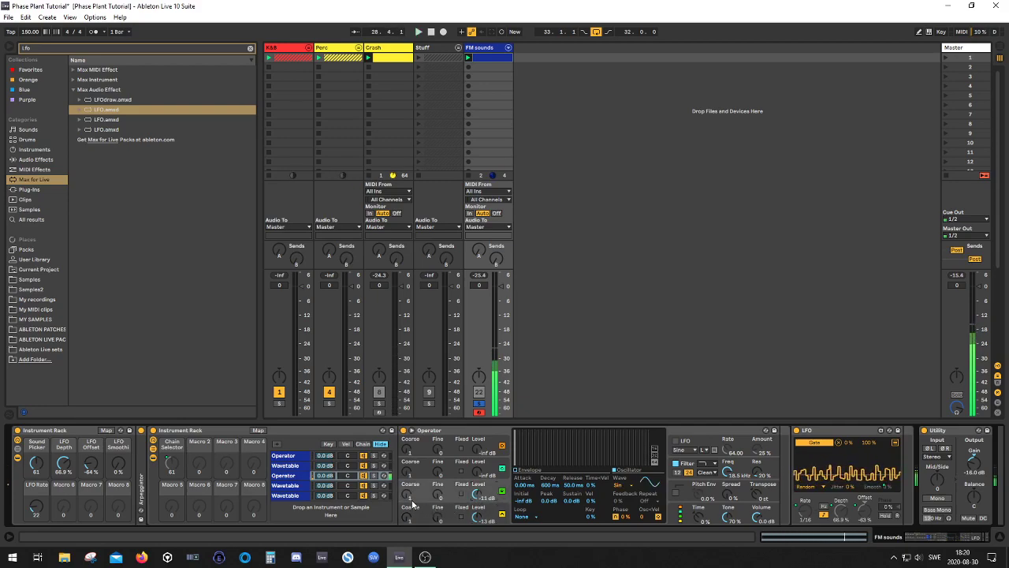
pyautogui.moveTo(410, 500); pyautogui.dragTo(410, 491)
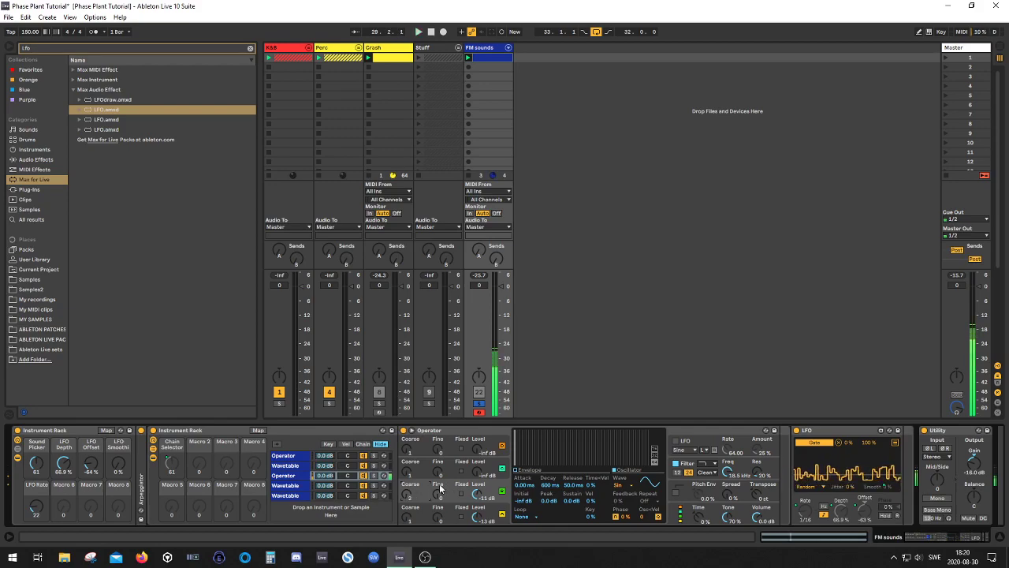
# - Set the second Operator's oscillator C to -7.0 dB and oscillator D to -65 dB, and the LFO Offset macro to -48%
pyautogui.moveTo(478, 478); pyautogui.dragTo(479, 473)
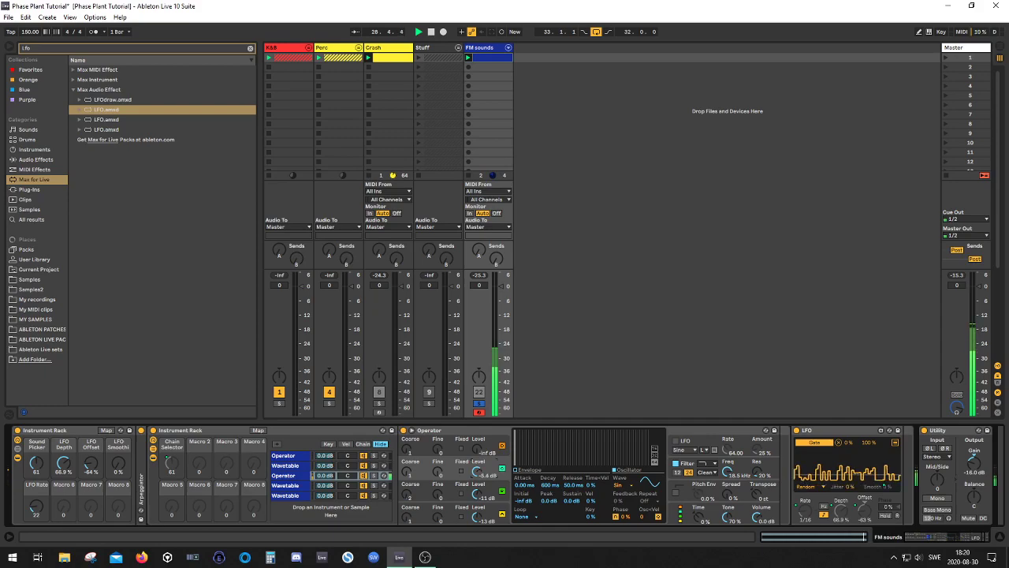
pyautogui.moveTo(482, 451)
pyautogui.mouseDown()
pyautogui.moveTo(481, 441)
pyautogui.moveTo(479, 457)
pyautogui.mouseUp()
pyautogui.moveTo(86, 466); pyautogui.dragTo(86, 461)
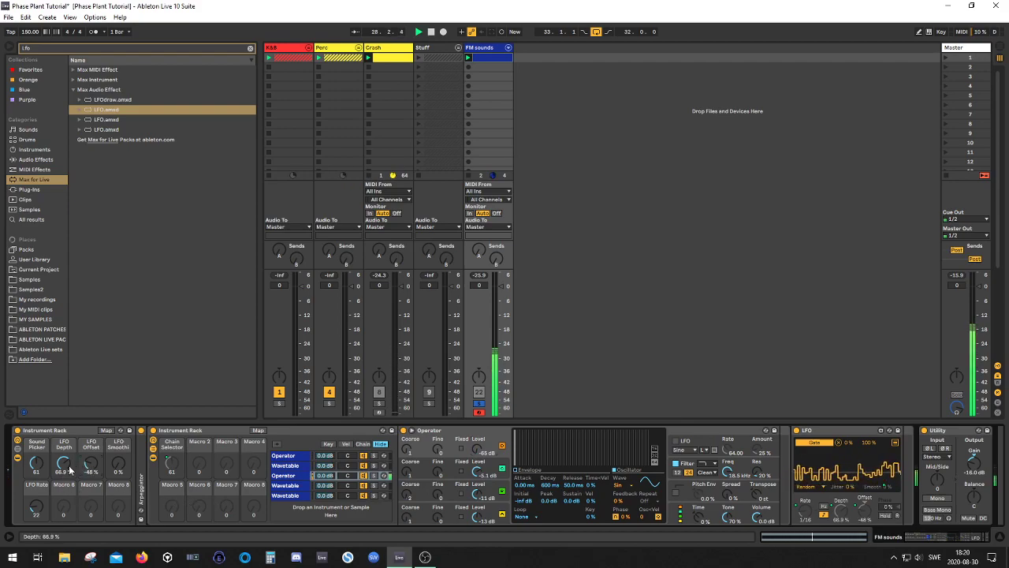
pyautogui.moveTo(488, 475); pyautogui.dragTo(488, 483)
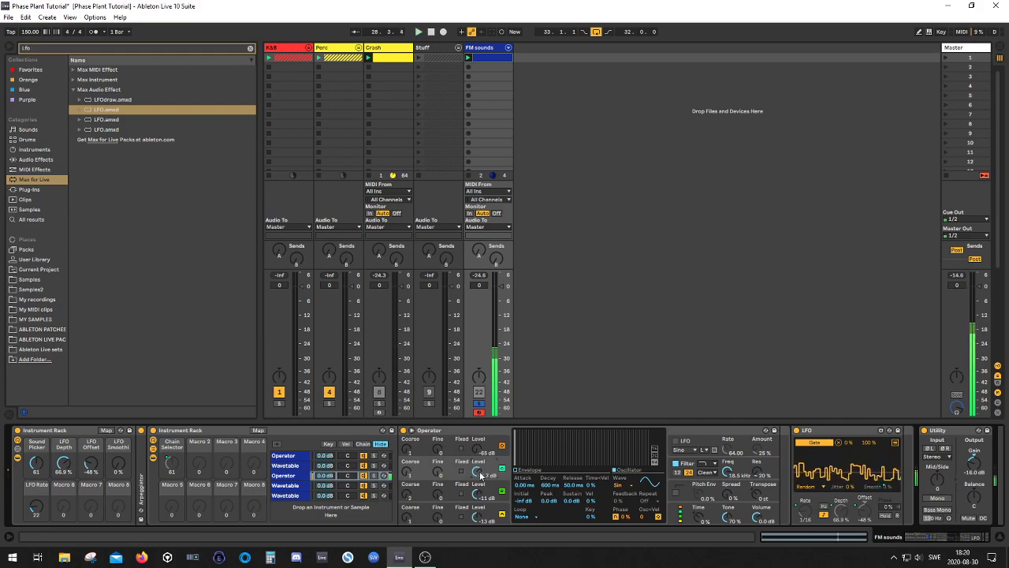
pyautogui.moveTo(488, 482); pyautogui.dragTo(488, 484)
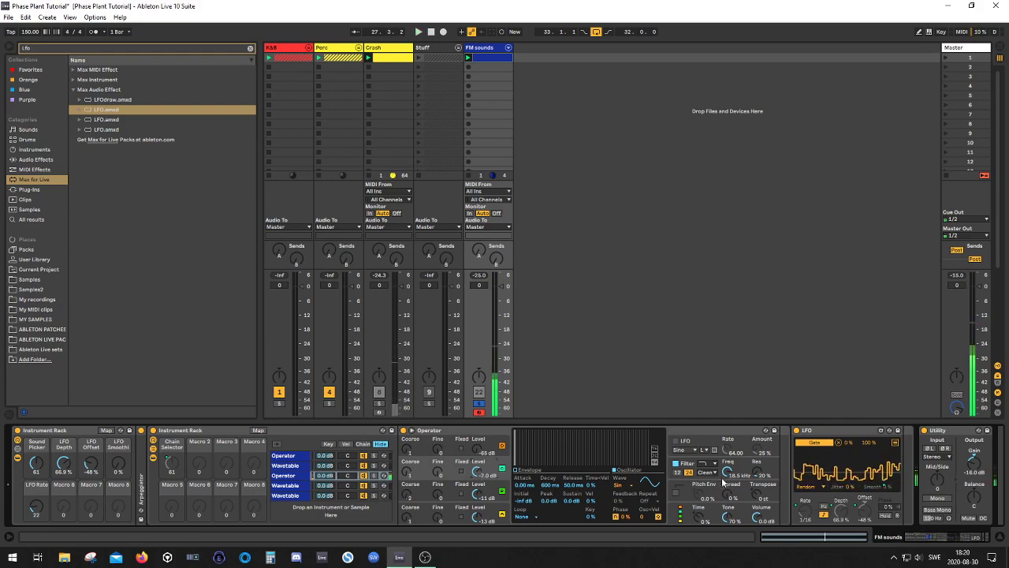
# - Try Saw D on the second Operator's oscillator B, set its wave to Triangle, and lower oscillator C to about -10 dB
pyautogui.click(479, 497)
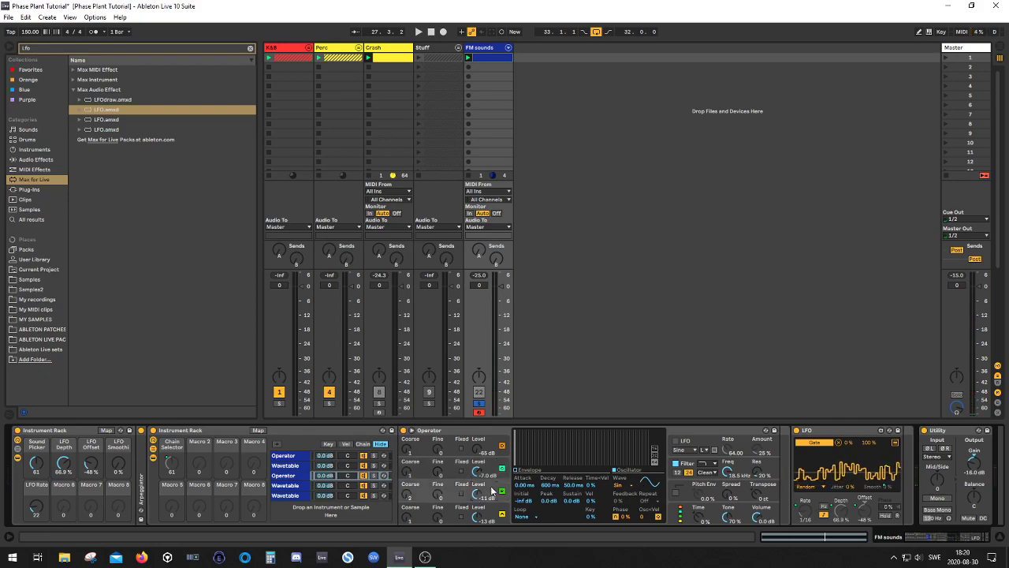
pyautogui.click(496, 512)
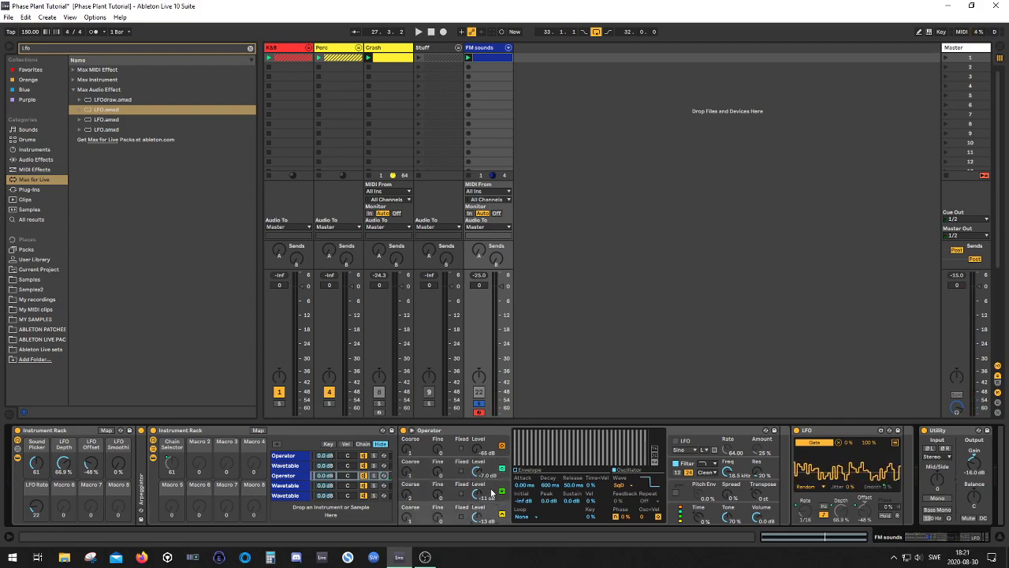
pyautogui.click(492, 492)
pyautogui.click(622, 485)
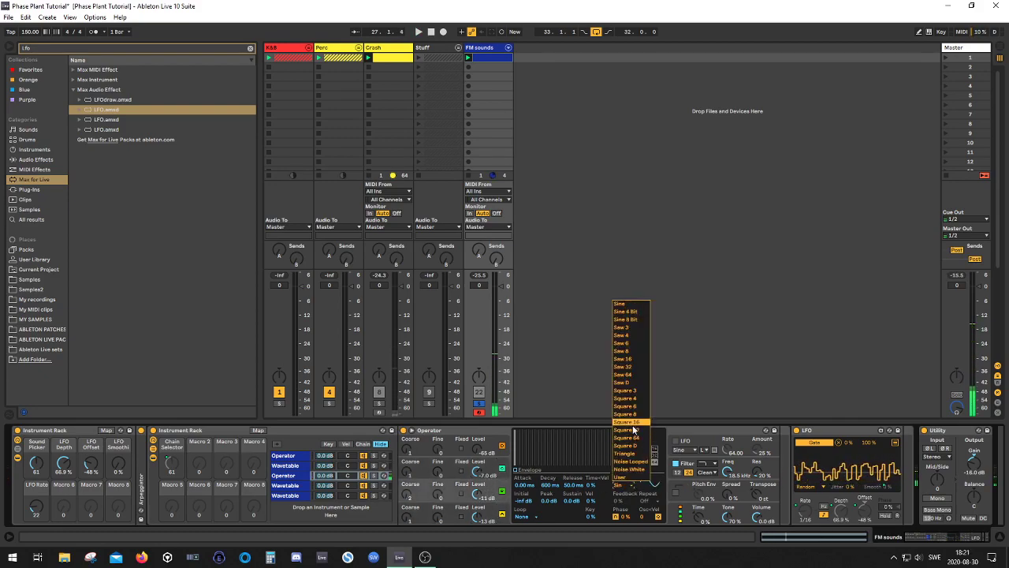
pyautogui.click(635, 381)
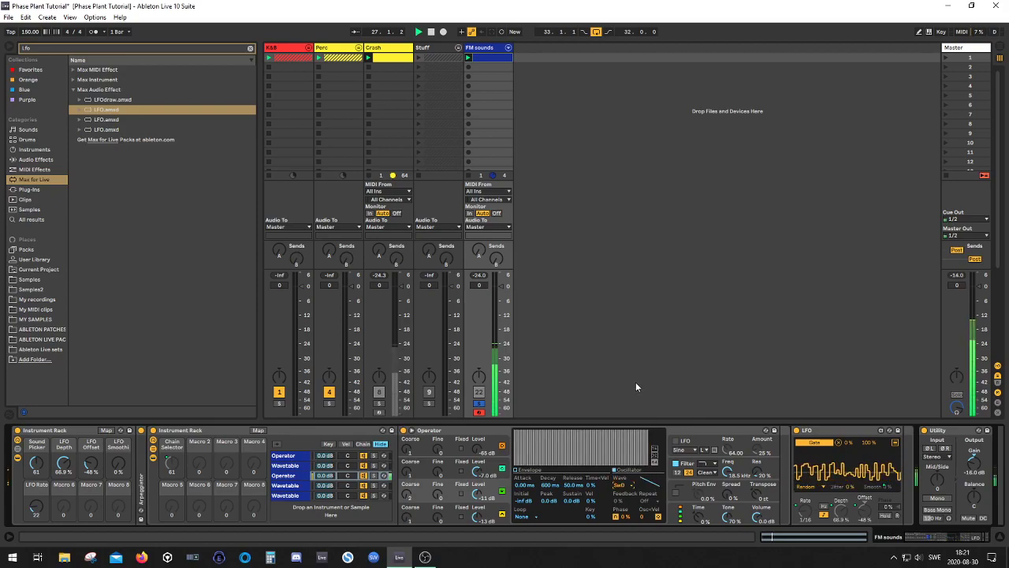
pyautogui.click(619, 485)
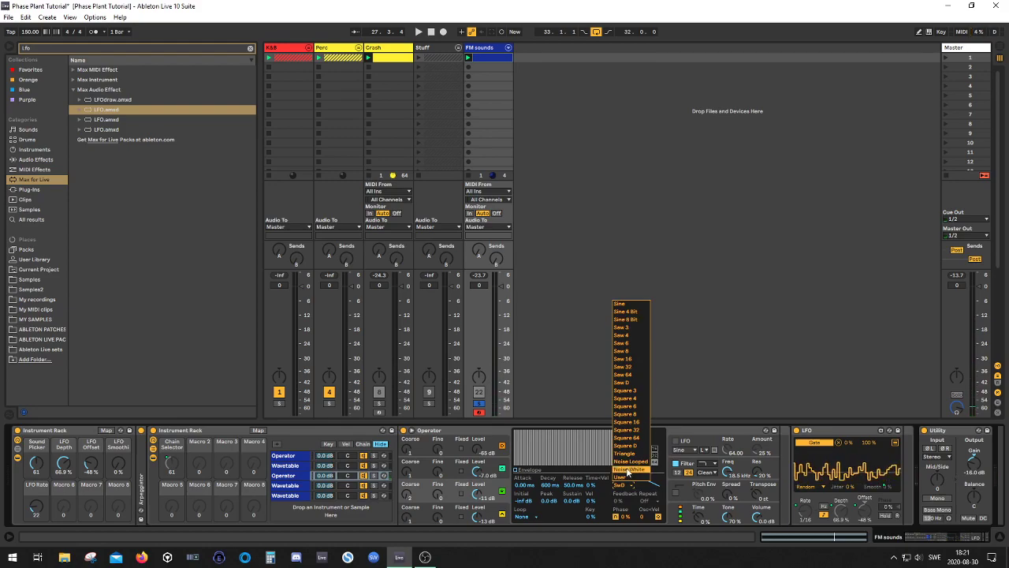
pyautogui.click(625, 454)
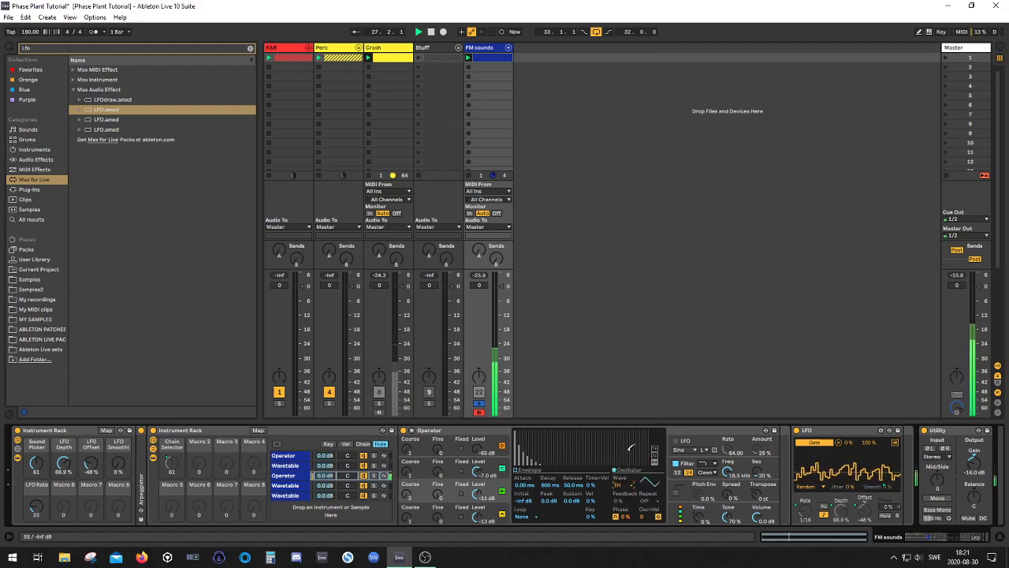
pyautogui.moveTo(490, 478); pyautogui.dragTo(489, 492)
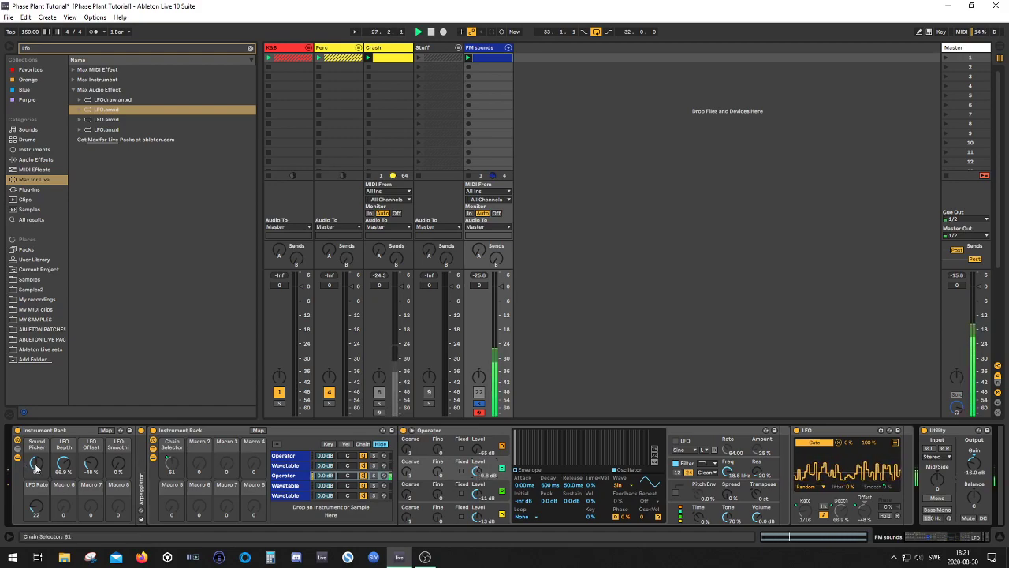
# - Lower the Sound Picker to 24, stop playback and turn off the second Operator's filter
pyautogui.moveTo(35, 467); pyautogui.dragTo(34, 488)
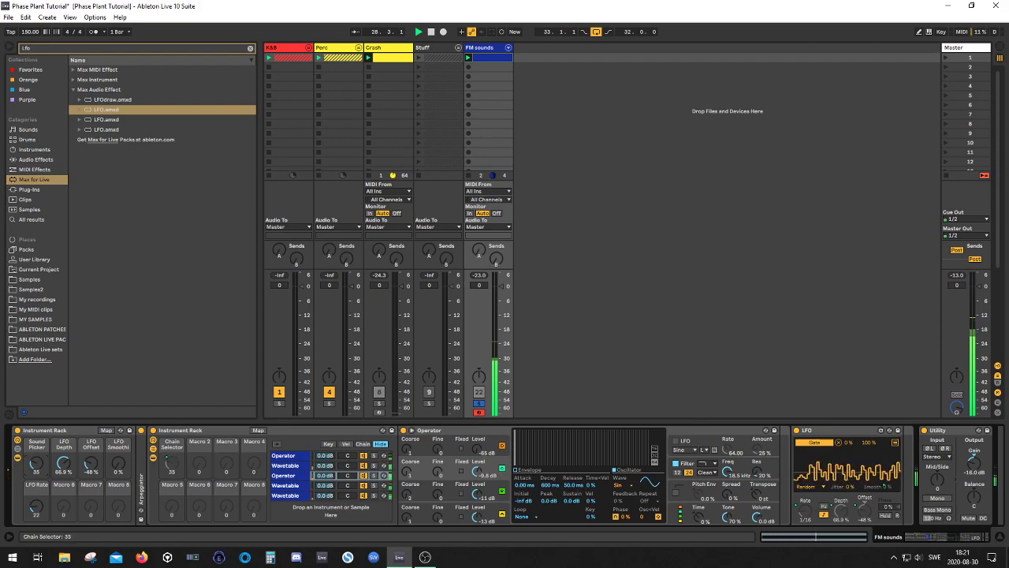
pyautogui.moveTo(34, 465); pyautogui.dragTo(34, 482)
pyautogui.press('space')
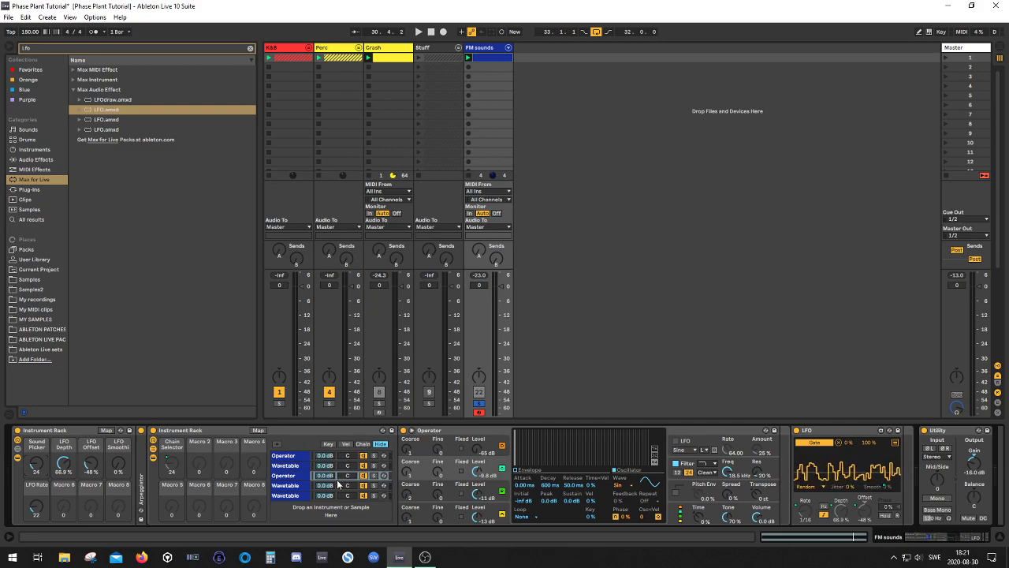
pyautogui.moveTo(928, 535); pyautogui.dragTo(935, 537)
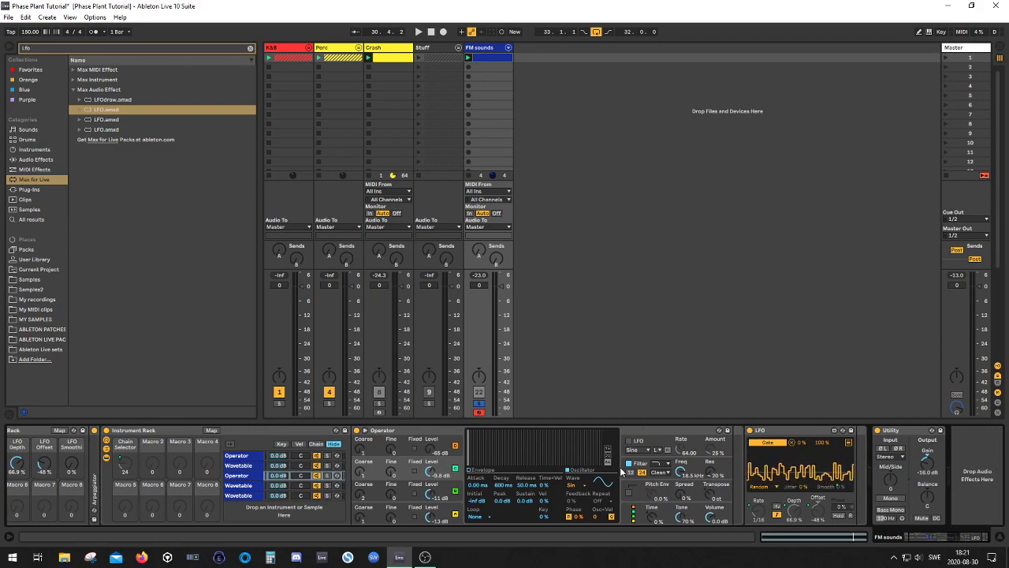
pyautogui.hscroll(-2, 933, 540)
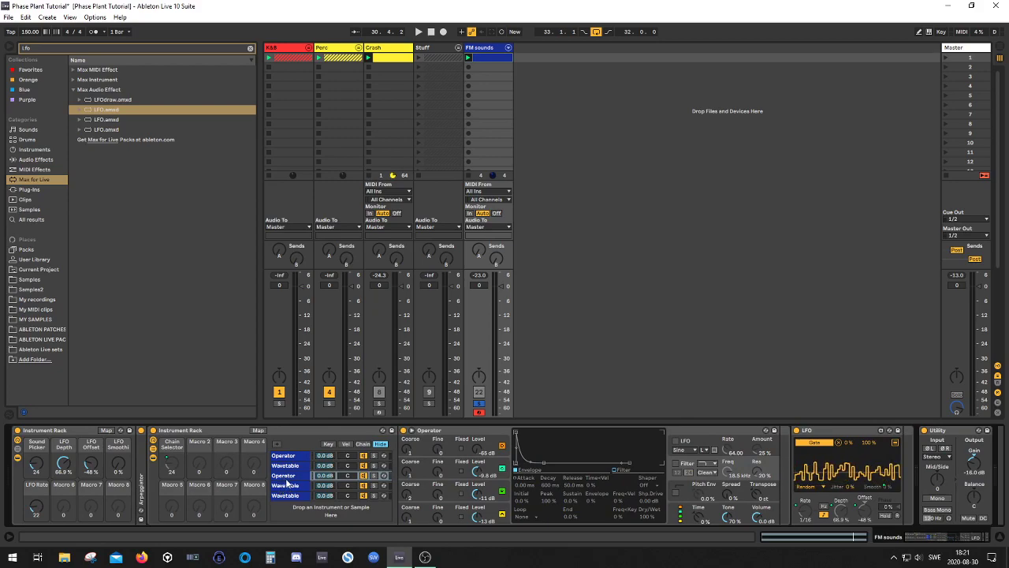
# - Set the Sound Picker to 77 and load the Galactica wavetable into oscillator 1 of the second Wavetable chain
pyautogui.moveTo(36, 465); pyautogui.dragTo(37, 429)
pyautogui.press('space')
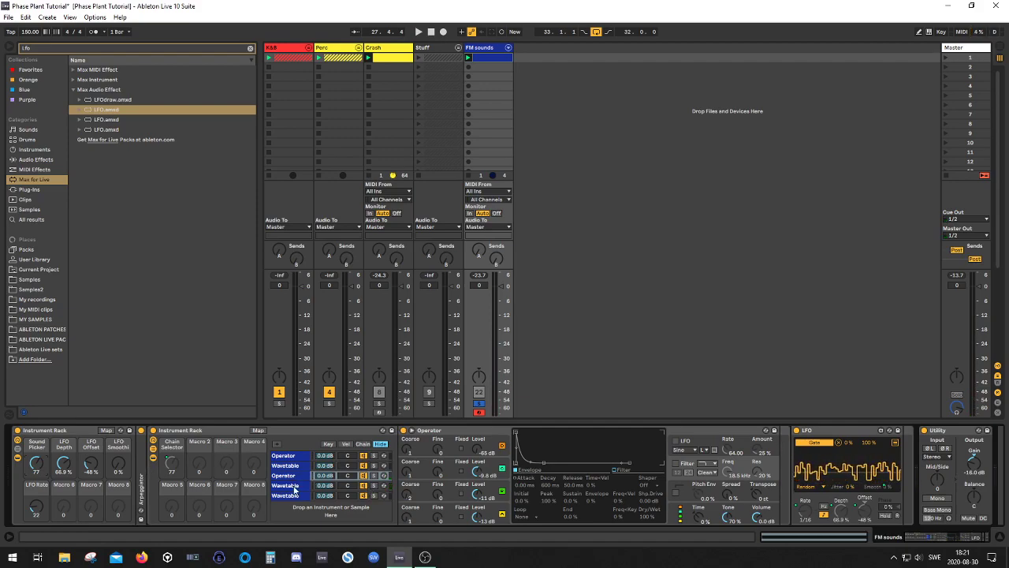
pyautogui.click(368, 486)
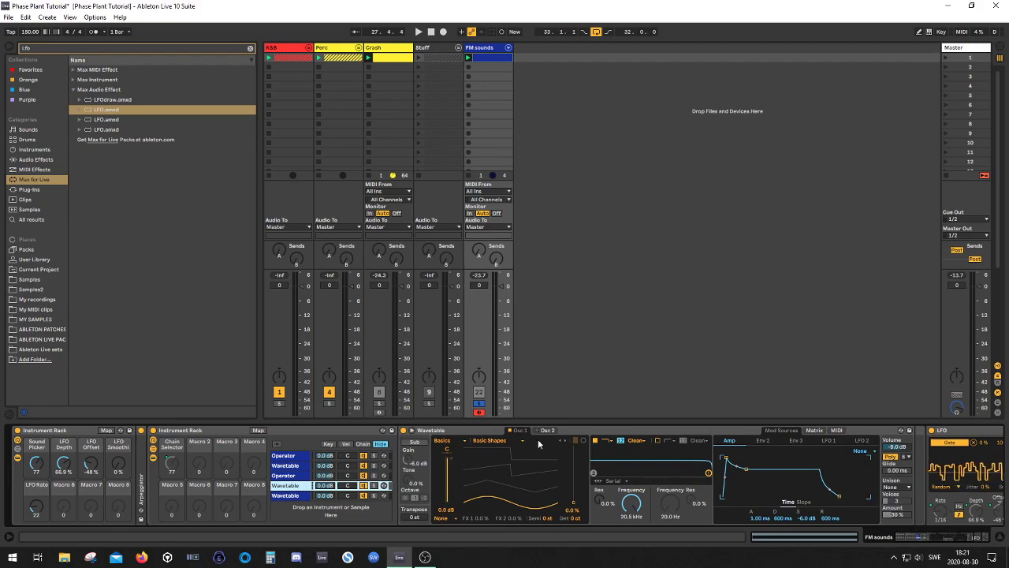
pyautogui.click(523, 440)
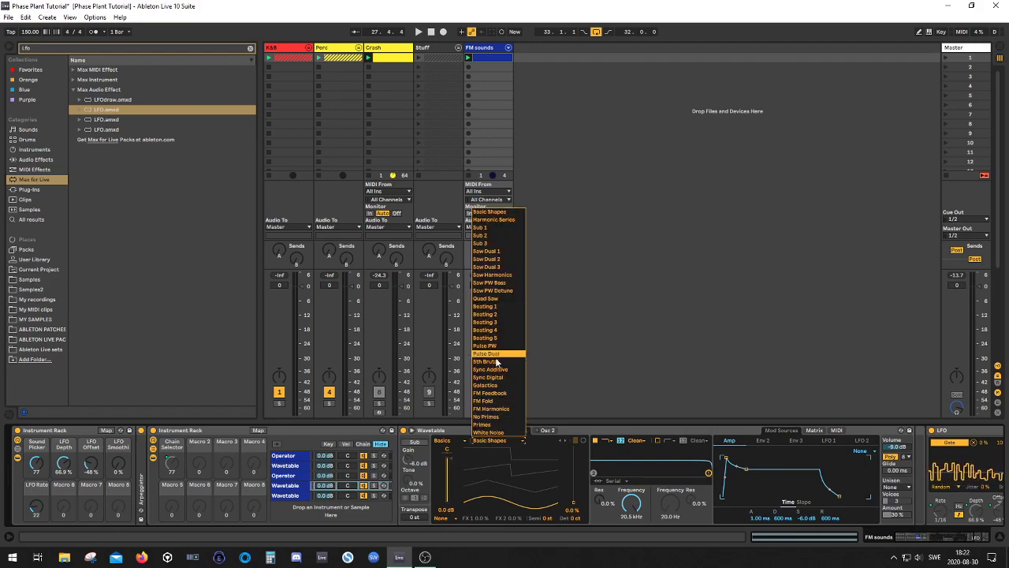
pyautogui.click(489, 384)
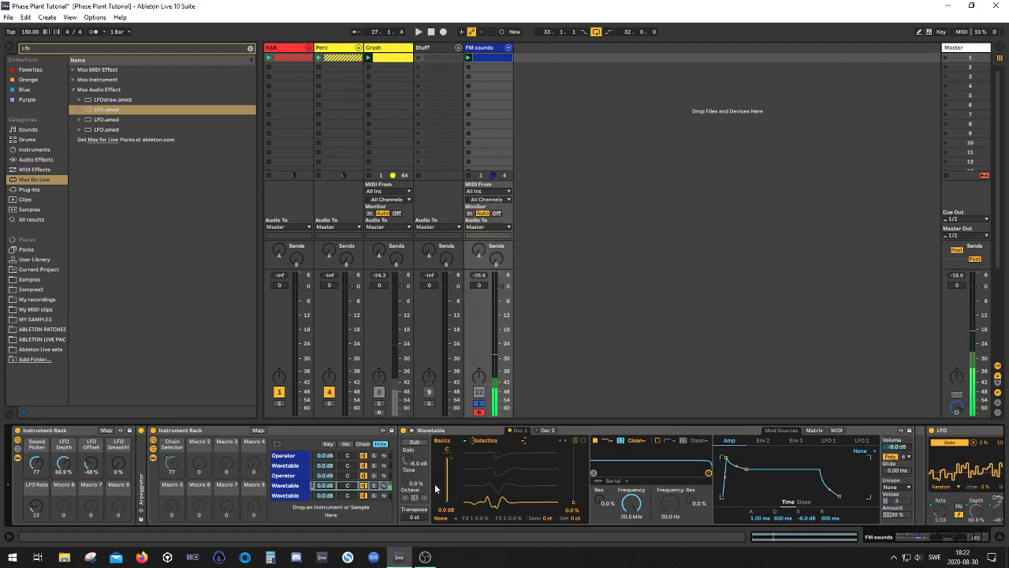
# - Set Wavetable's Amp Release to 7.72 ms and oscillator 1's effect to Modern with Warp -30% and Fold 10%, keeping the wavetable position at 0%
pyautogui.moveTo(828, 517); pyautogui.dragTo(828, 555)
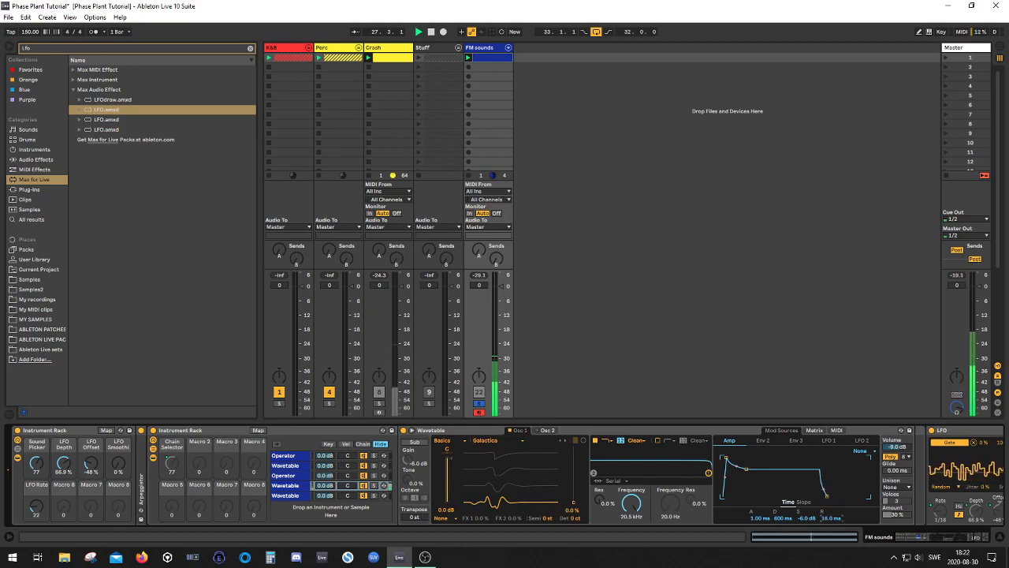
pyautogui.click(443, 518)
pyautogui.click(444, 512)
pyautogui.moveTo(484, 519); pyautogui.dragTo(464, 552)
pyautogui.moveTo(515, 520); pyautogui.dragTo(515, 513)
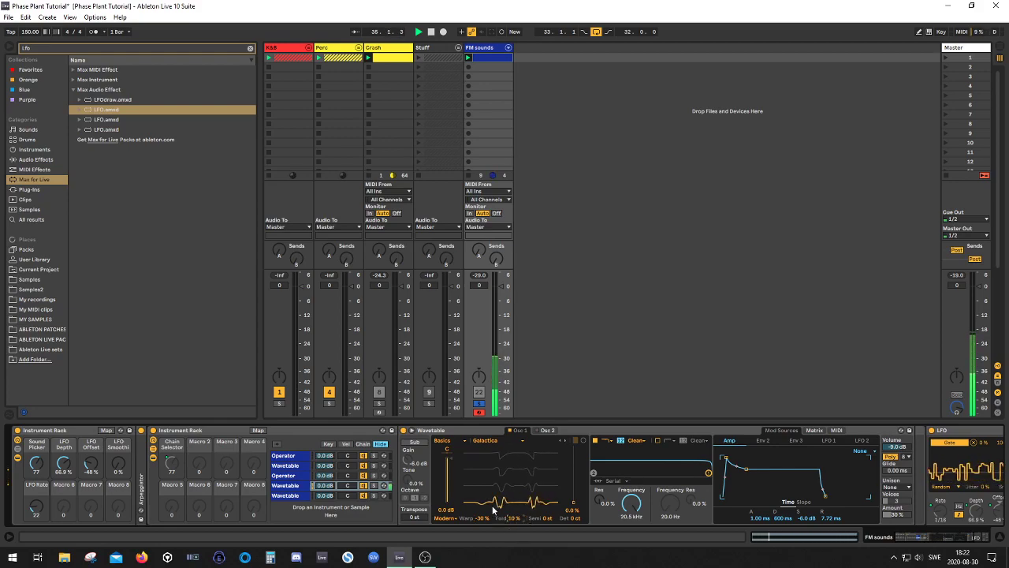
pyautogui.moveTo(574, 489); pyautogui.dragTo(571, 509)
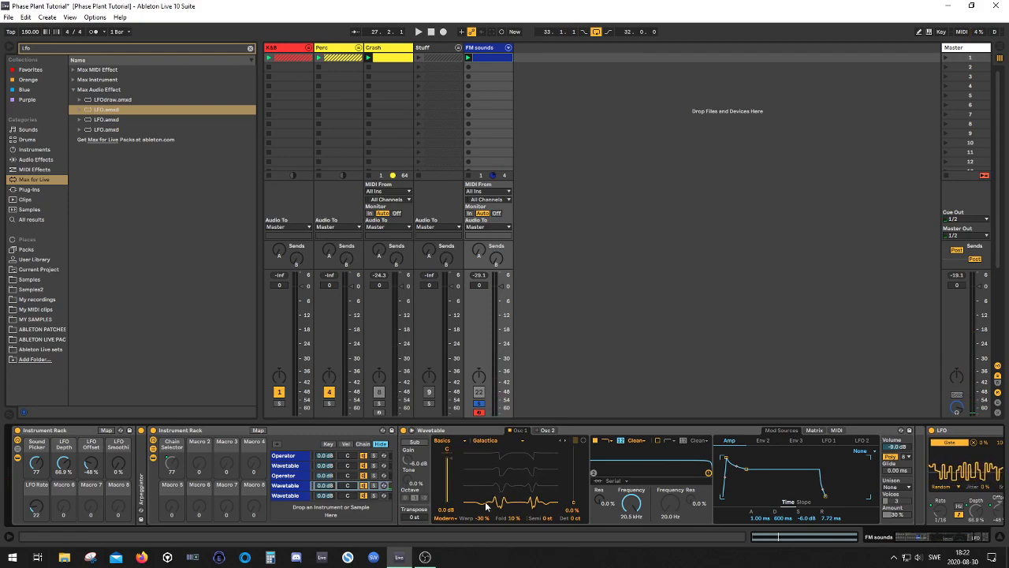
# - Change oscillator 1 to the No Primes wavetable at 60% position, with Warp 25% and Fold 1.6%
pyautogui.click(487, 441)
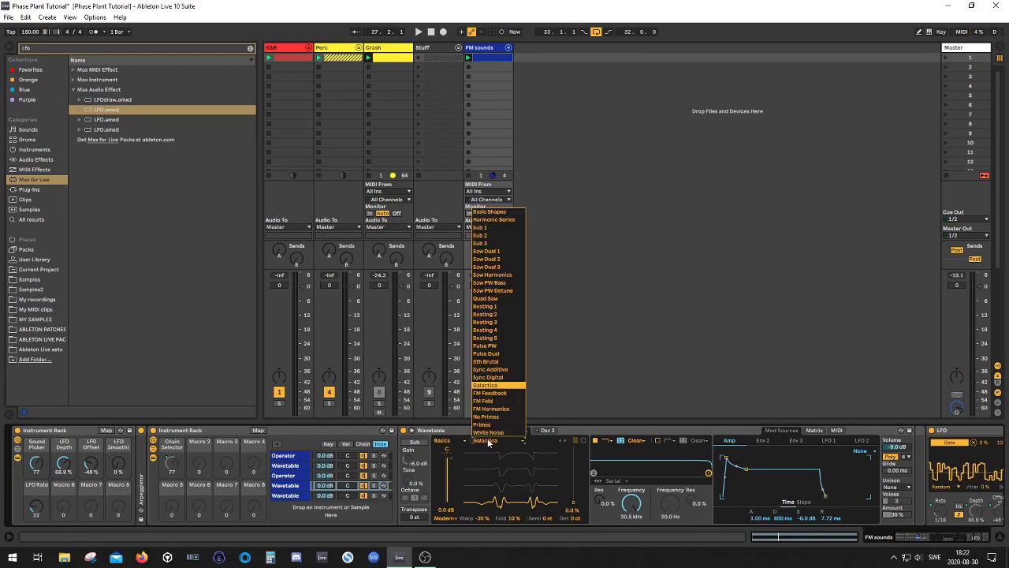
pyautogui.click(489, 443)
pyautogui.click(473, 444)
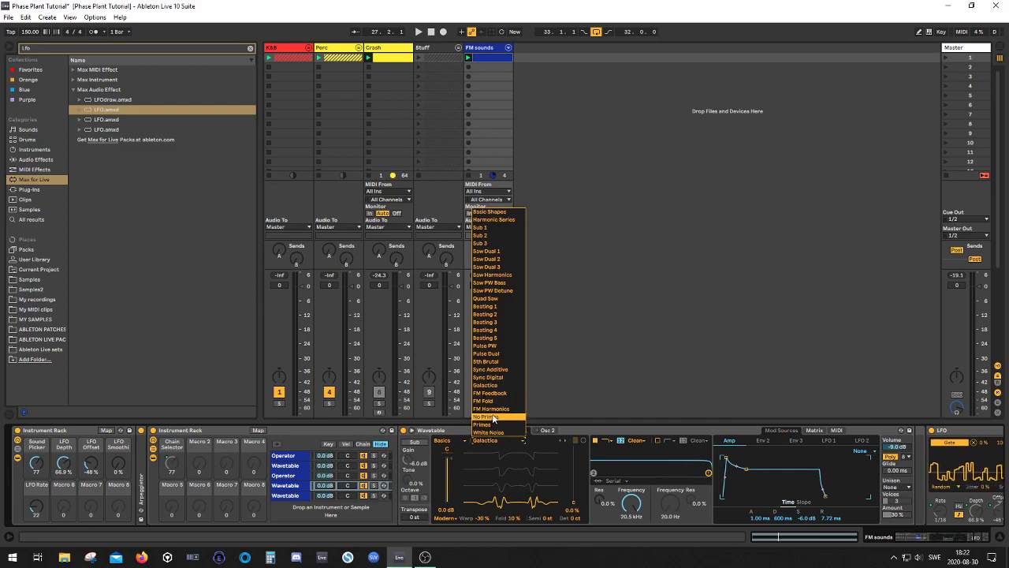
pyautogui.click(492, 416)
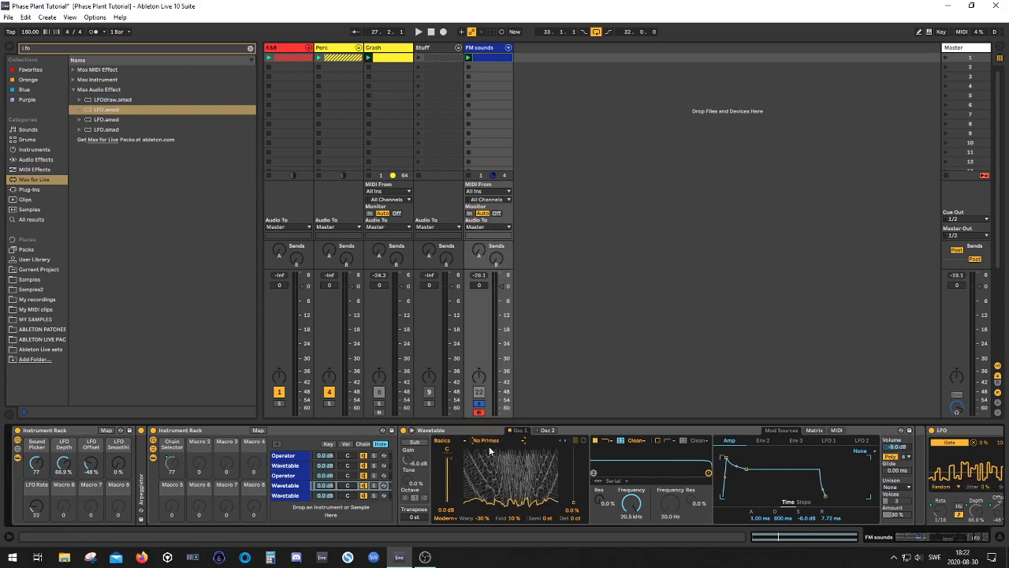
pyautogui.press('space')
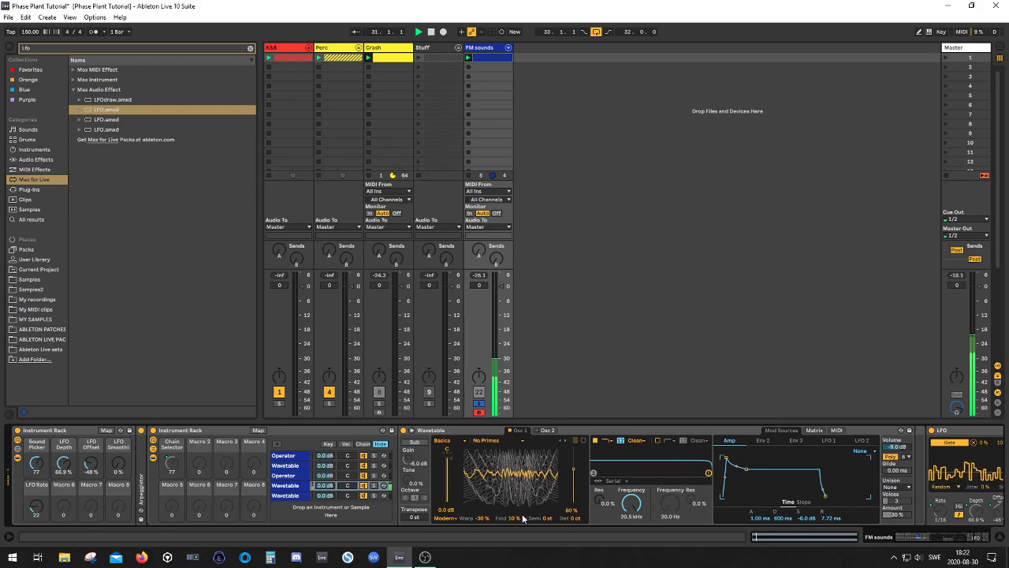
pyautogui.moveTo(524, 518); pyautogui.dragTo(482, 513)
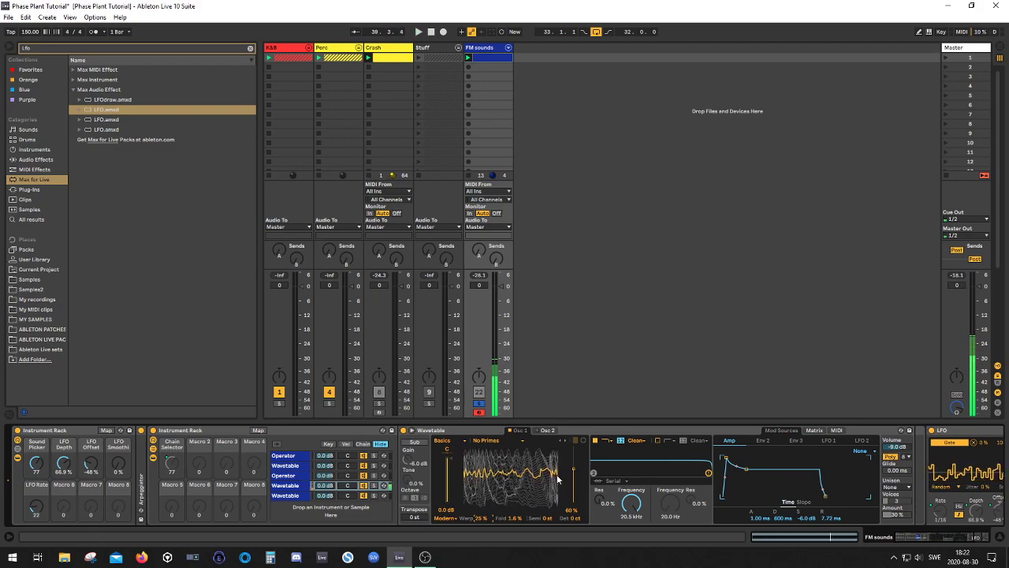
# - Transpose oscillator 1 by -12 semitones, trying wavetable position 79% before setting it to 60%
pyautogui.press('space')
pyautogui.moveTo(573, 470); pyautogui.dragTo(573, 458)
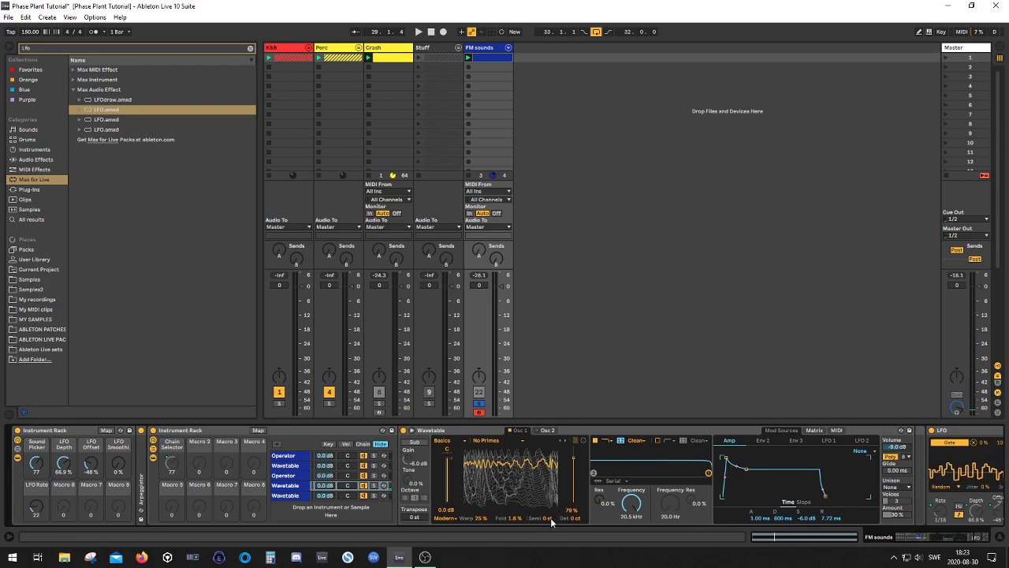
pyautogui.press('space')
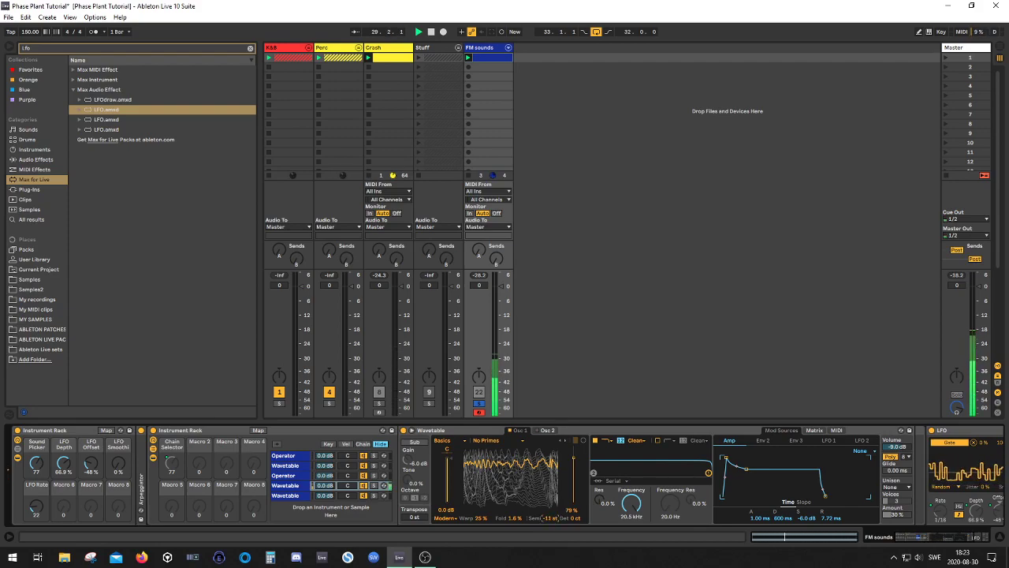
pyautogui.moveTo(573, 471); pyautogui.dragTo(573, 487)
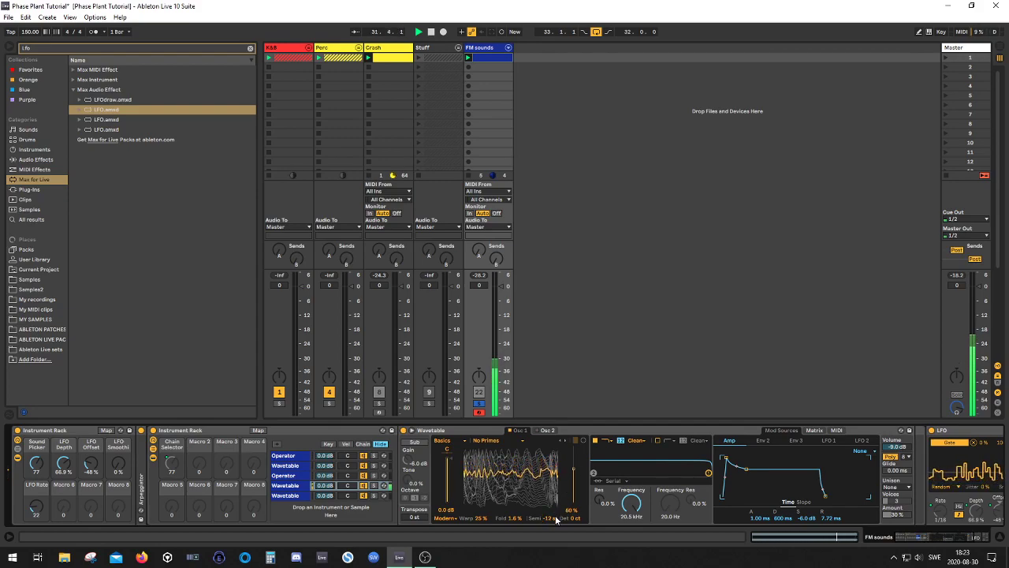
# - Set the Sound Picker to 92 and LFO Depth to 69.3%, and raise the second Wavetable's volume to -2.8 dB
pyautogui.click(584, 441)
pyautogui.click(582, 440)
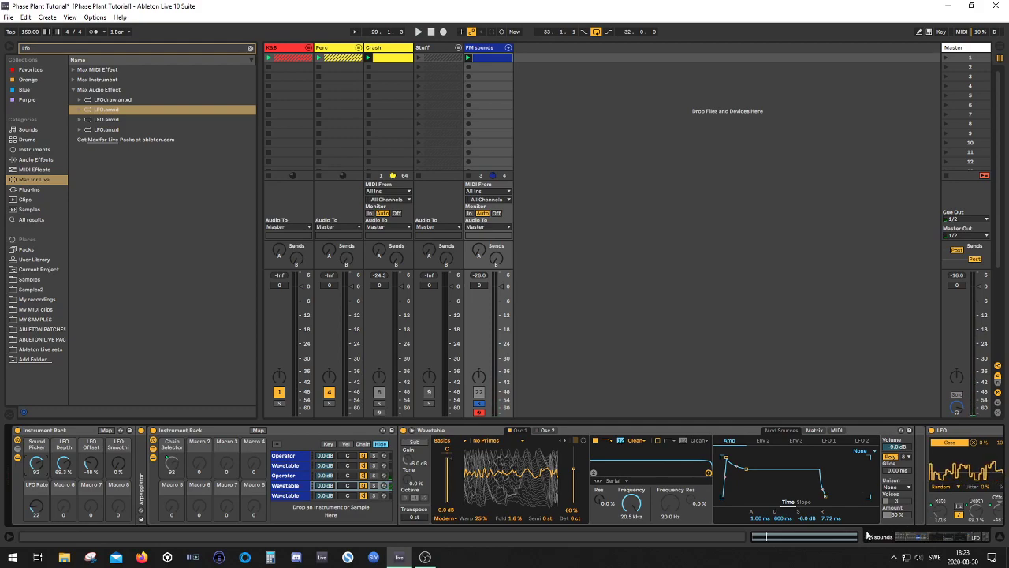
pyautogui.click(938, 542)
pyautogui.press('space')
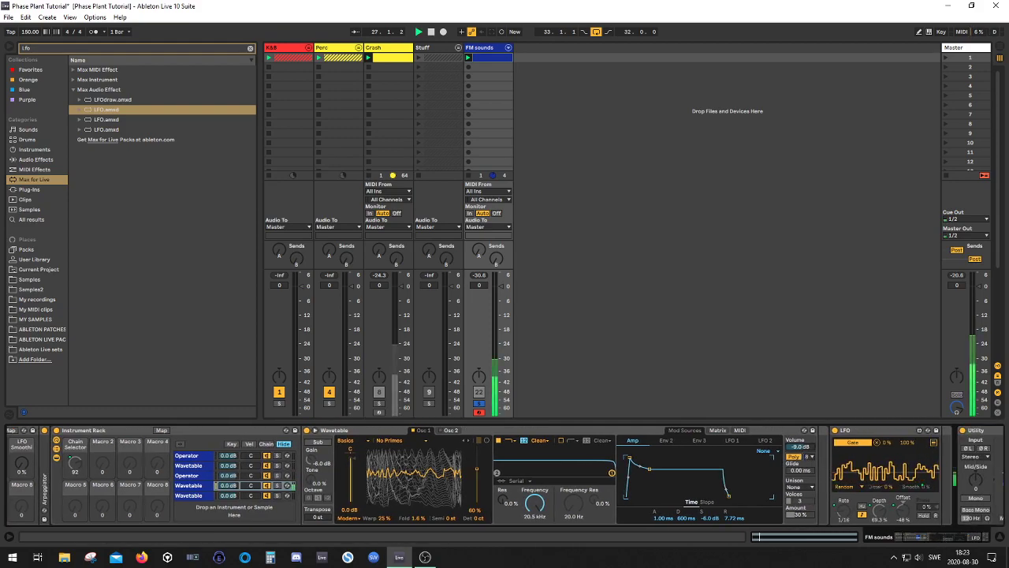
pyautogui.moveTo(803, 451); pyautogui.dragTo(804, 435)
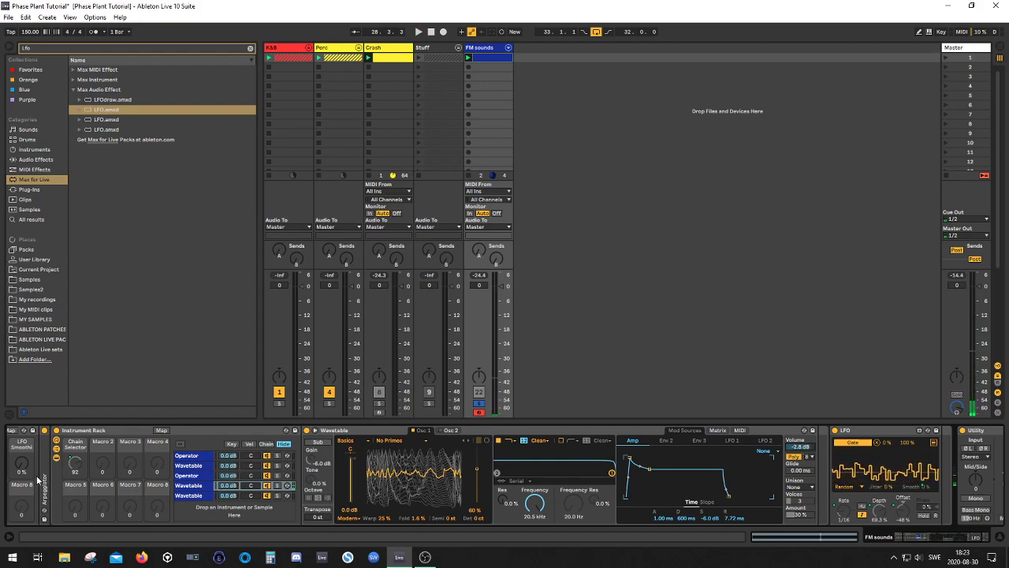
# - Lower the Sound Picker to 31 during playback, select the first Wavetable chain and raise its volume to -3.4 dB
pyautogui.moveTo(934, 540); pyautogui.dragTo(804, 537)
pyautogui.press('space')
pyautogui.moveTo(38, 467); pyautogui.dragTo(37, 492)
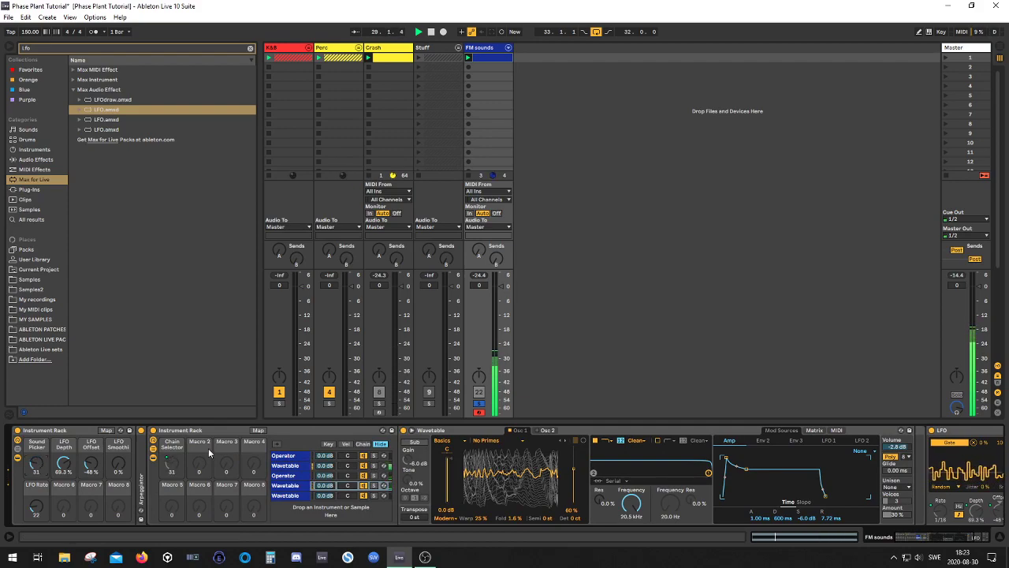
pyautogui.click(285, 466)
pyautogui.moveTo(898, 447); pyautogui.dragTo(899, 429)
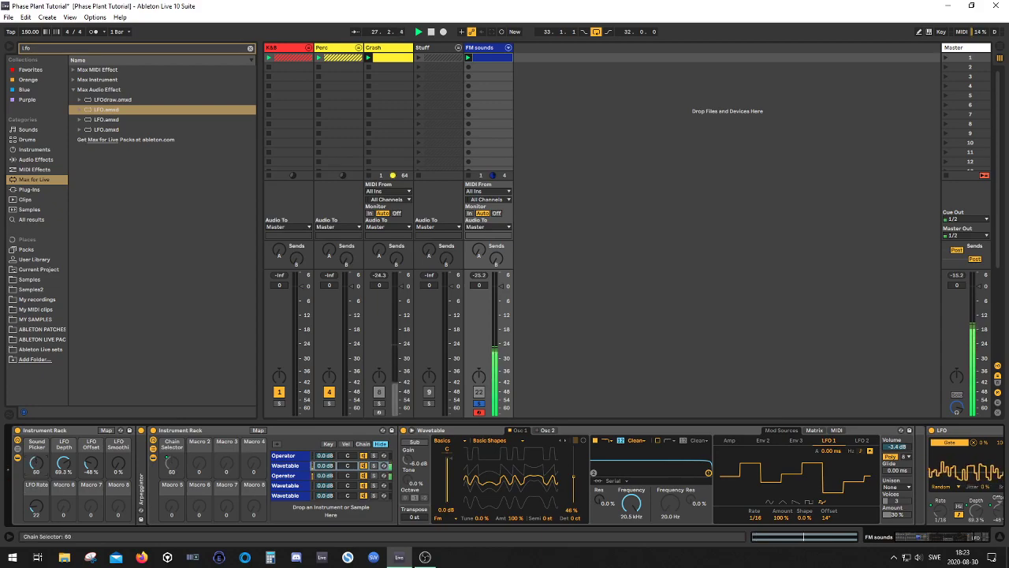
# - Lower the Sound Picker to 27 during playback, select the first Operator chain and adjust its overall volume
pyautogui.moveTo(36, 466); pyautogui.dragTo(36, 450)
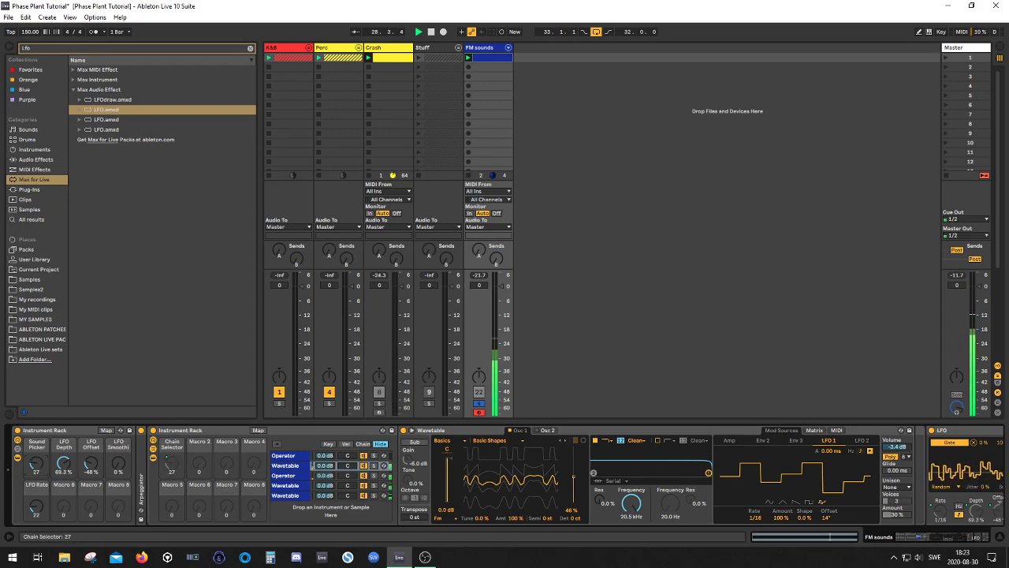
pyautogui.click(291, 456)
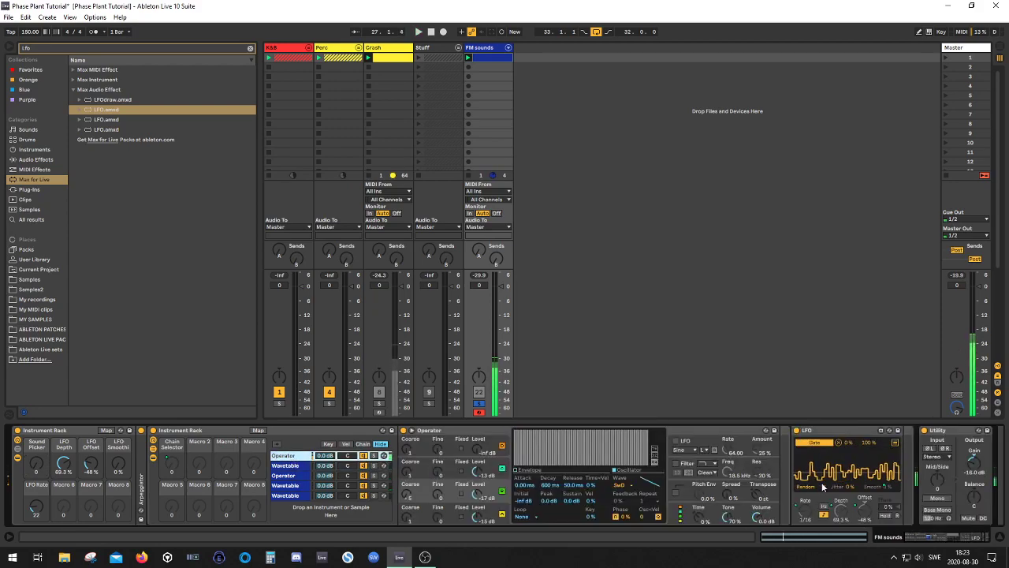
pyautogui.click(483, 465)
pyautogui.press('space')
pyautogui.click(761, 516)
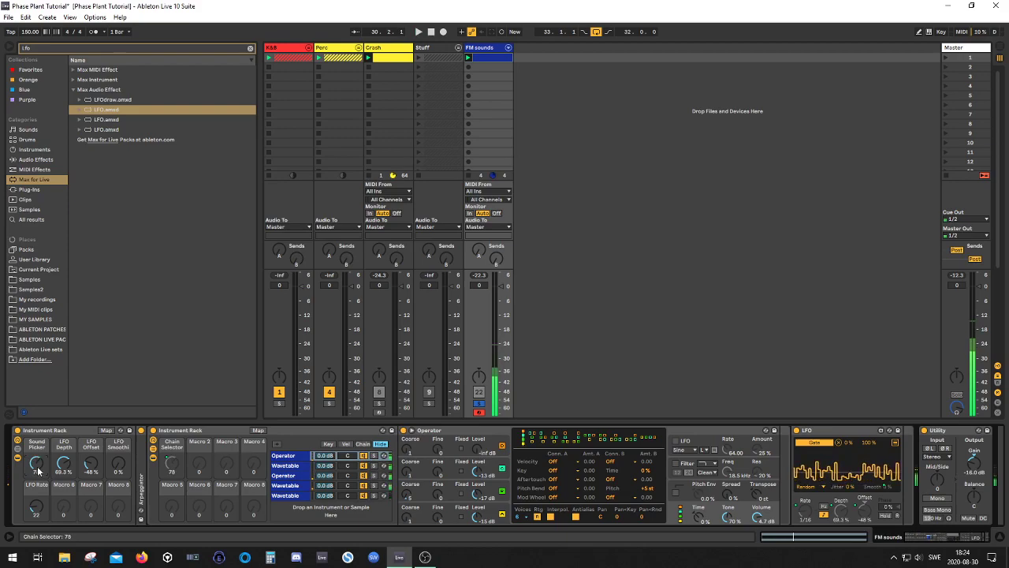
# - Select the last Wavetable chain and load the Slate wavetable from the Collection category into oscillator 1
pyautogui.click(968, 539)
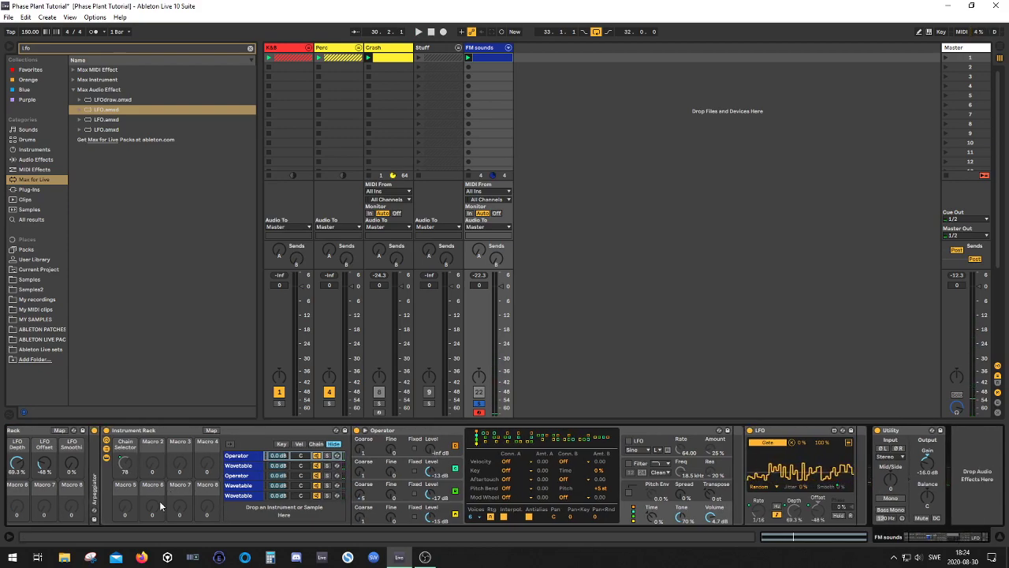
pyautogui.click(249, 486)
pyautogui.click(247, 496)
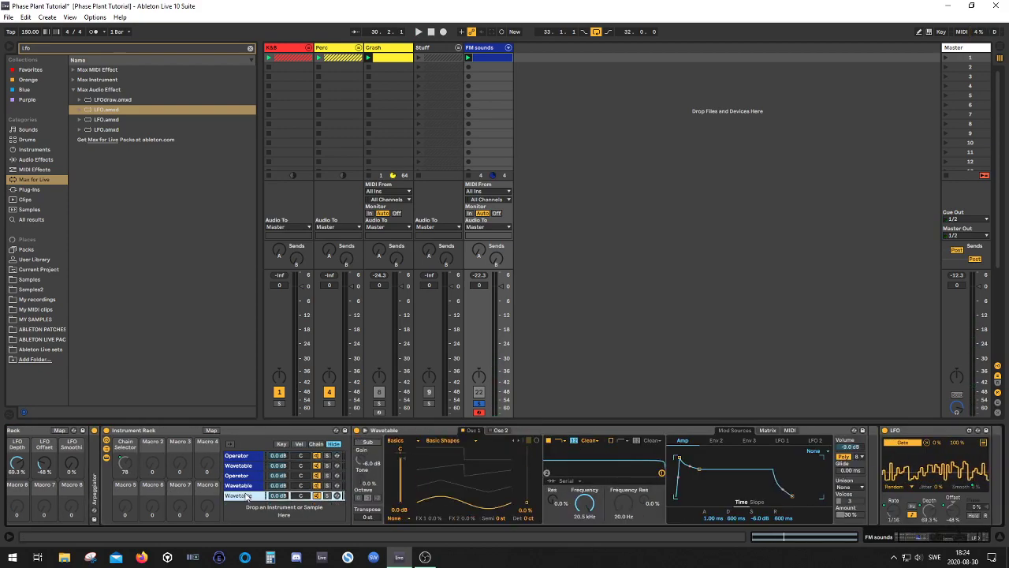
pyautogui.click(469, 440)
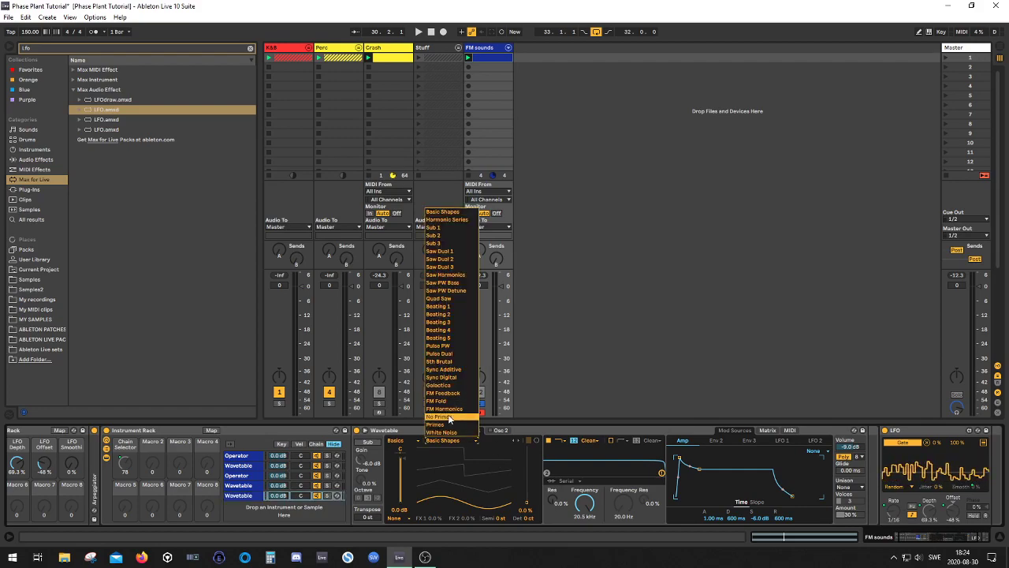
pyautogui.click(414, 443)
pyautogui.click(411, 441)
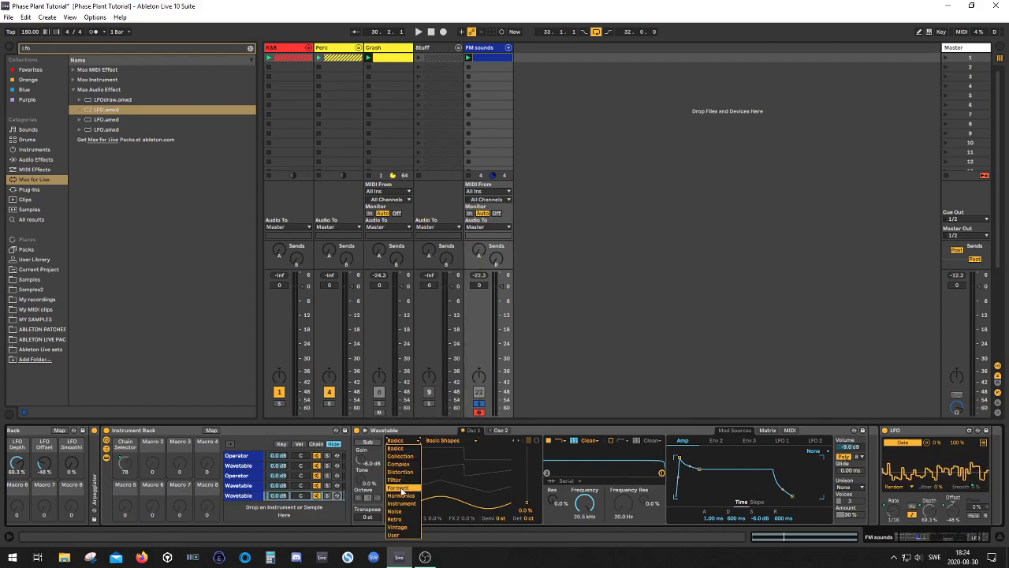
pyautogui.click(399, 486)
pyautogui.click(409, 443)
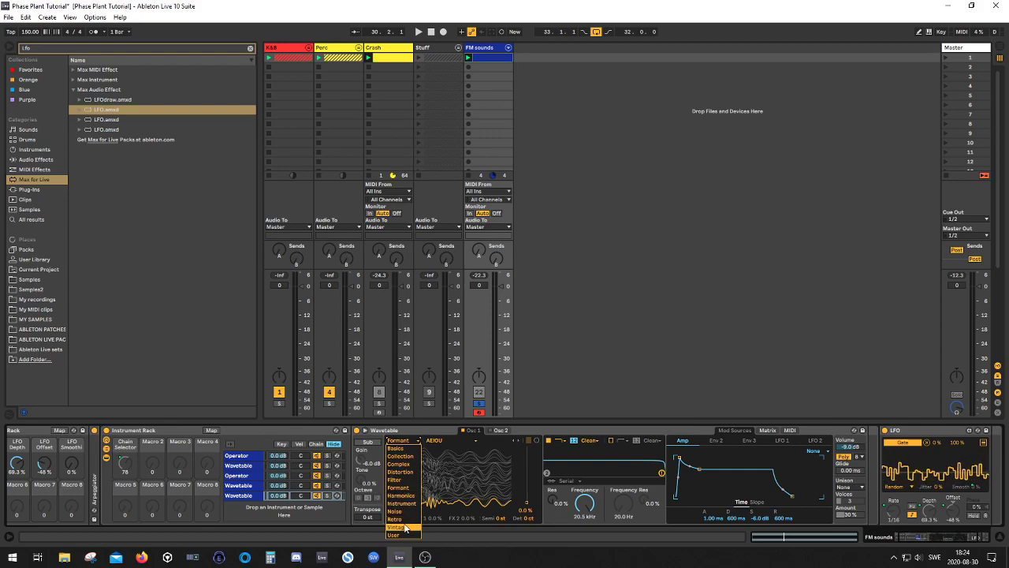
pyautogui.click(400, 456)
pyautogui.click(470, 440)
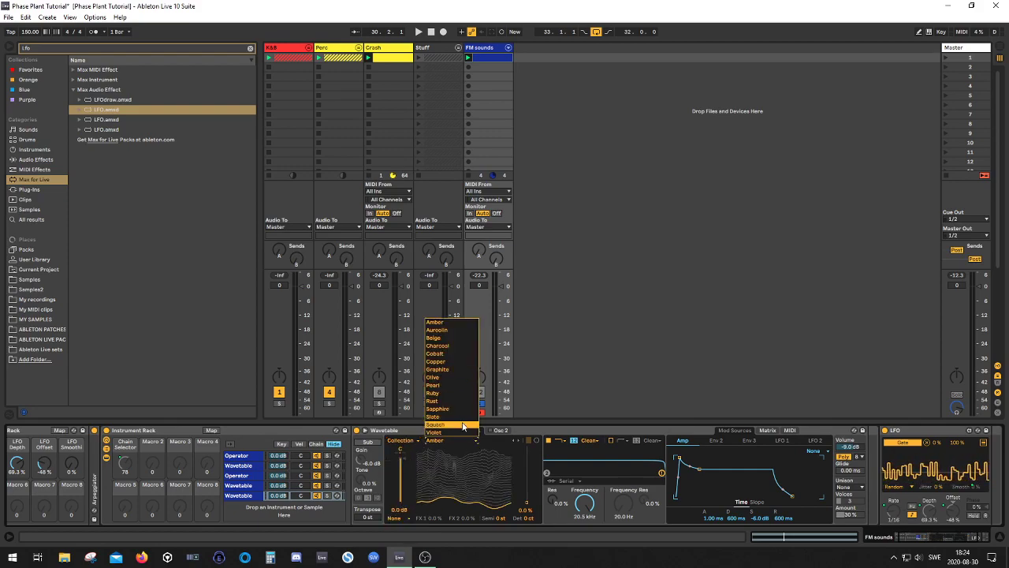
pyautogui.click(460, 417)
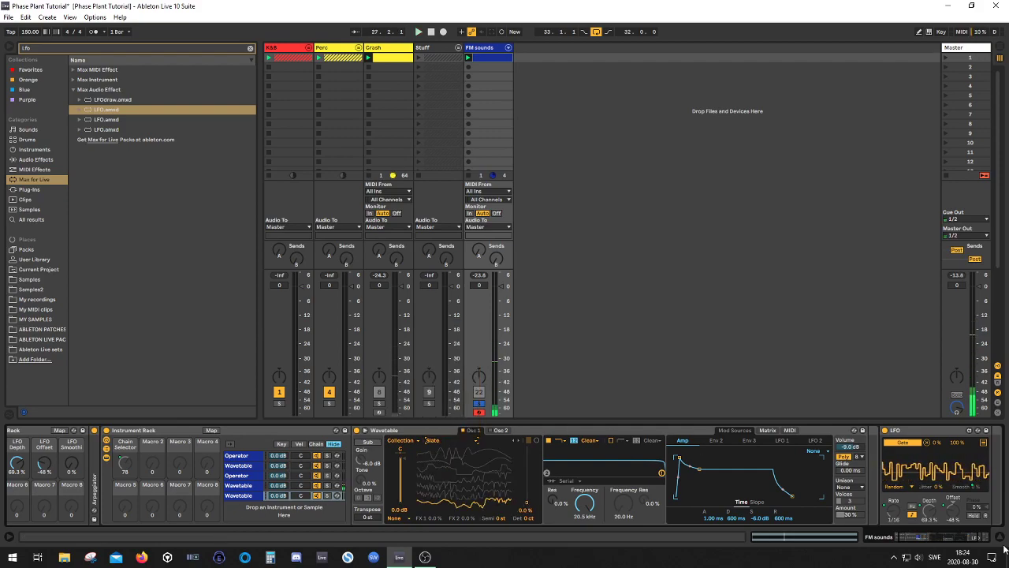
# - Set the Sound Picker to 127 and shorten the last Wavetable's amp envelope release to 11.2 ms
pyautogui.moveTo(930, 537); pyautogui.dragTo(862, 542)
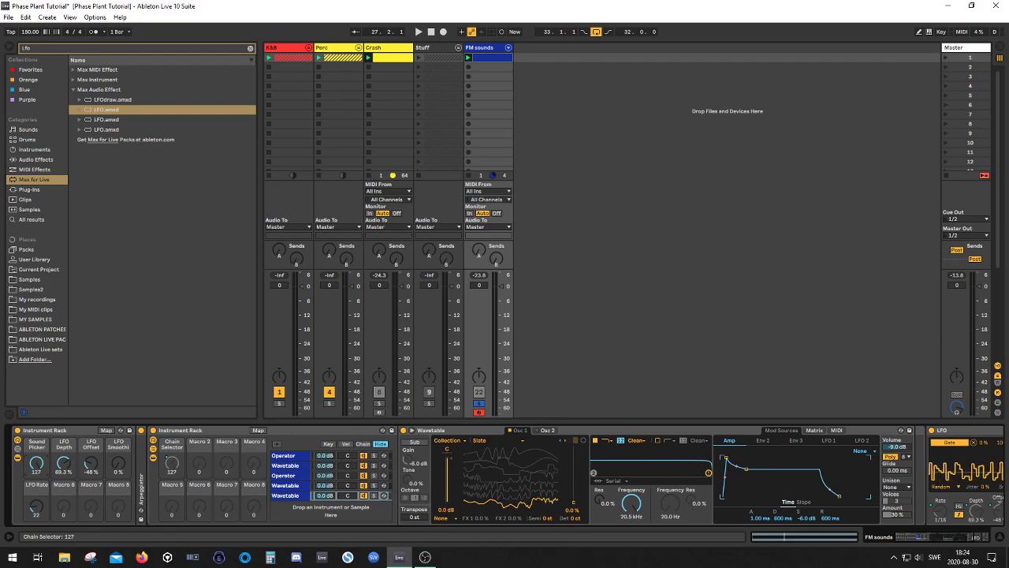
pyautogui.scroll(-3, 726, 518)
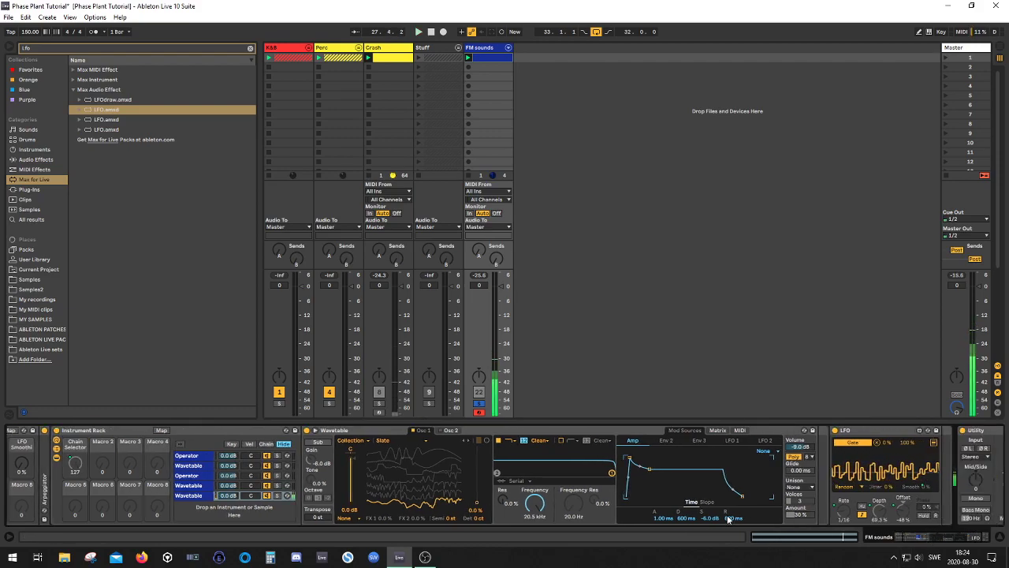
pyautogui.moveTo(726, 518)
pyautogui.mouseDown()
pyautogui.moveTo(726, 552)
pyautogui.moveTo(731, 509)
pyautogui.mouseUp()
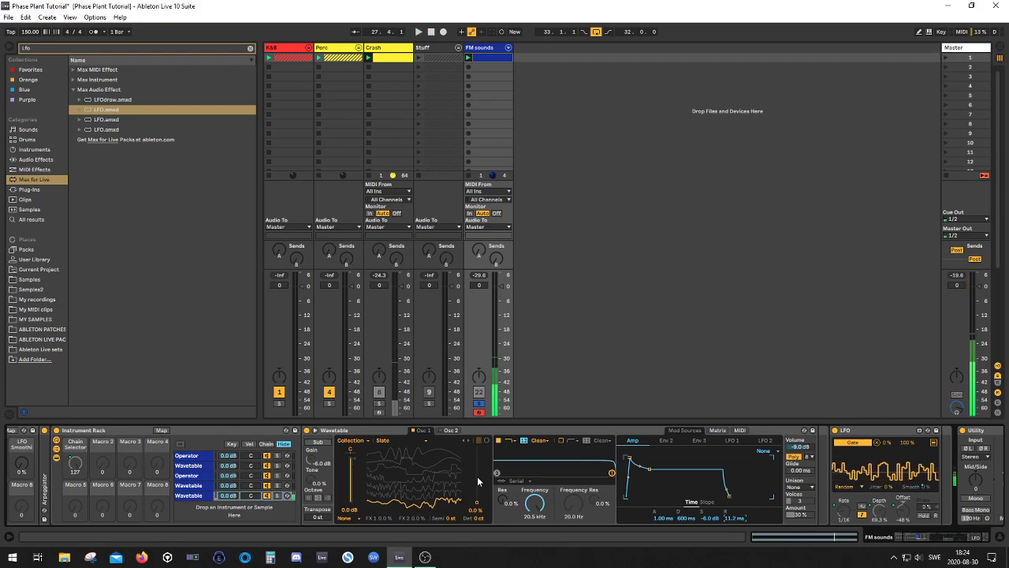
# - Try oscillator 1 at 33% wavetable position with the Fm effect at 0.0% Tune and 30% Amount
pyautogui.moveTo(477, 476); pyautogui.dragTo(477, 451)
pyautogui.click(349, 518)
pyautogui.click(347, 495)
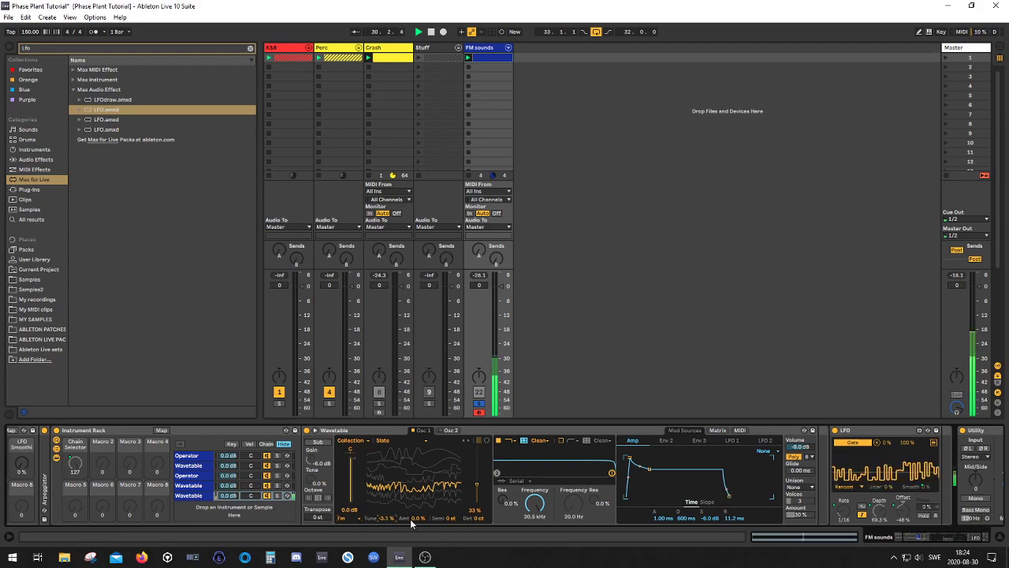
pyautogui.moveTo(411, 522); pyautogui.dragTo(412, 506)
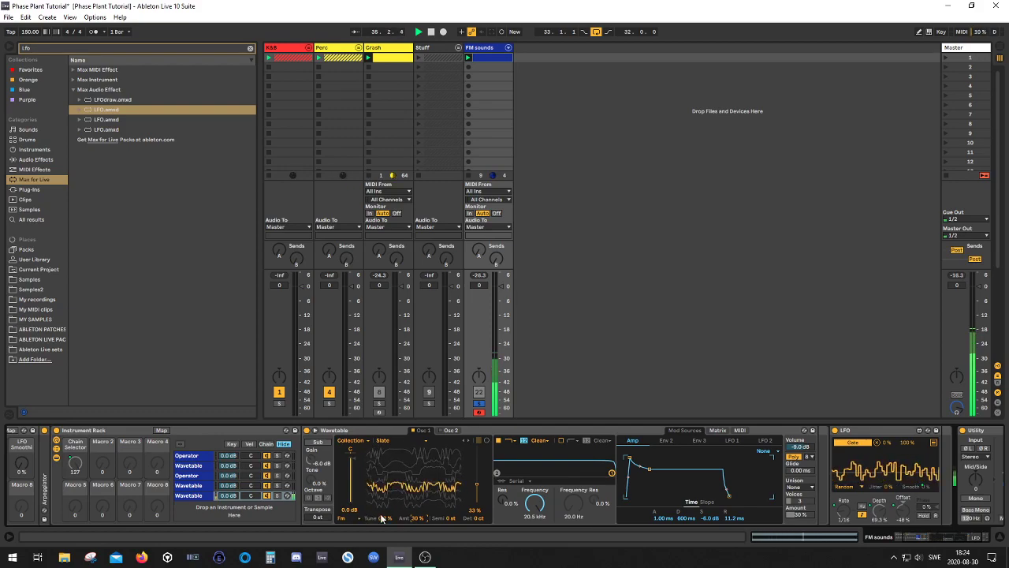
pyautogui.click(354, 510)
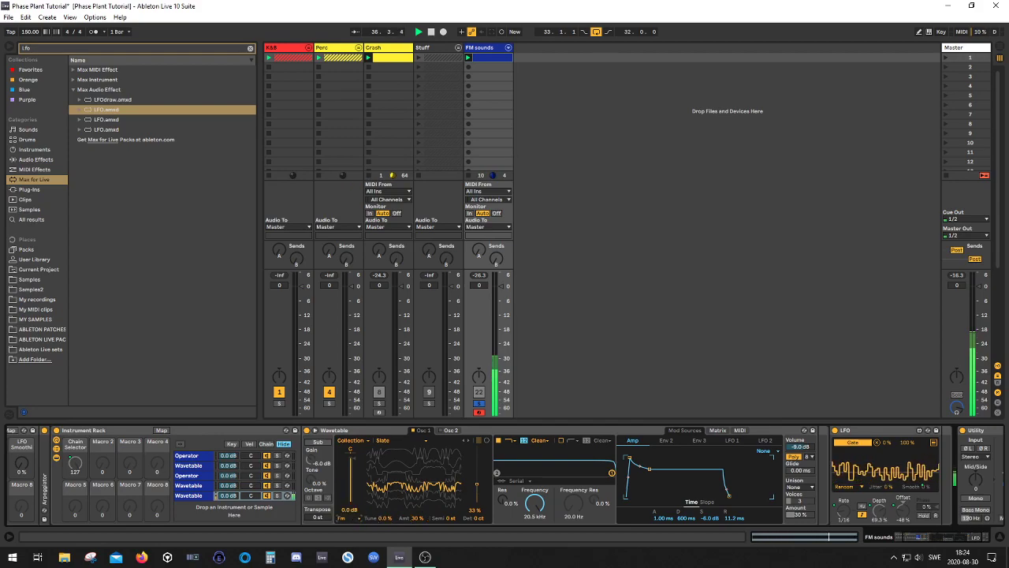
# - Set oscillator 1's wavetable position to 100% and its effect to Modern with Warp 0.0% and Fold 21%
pyautogui.moveTo(477, 484); pyautogui.dragTo(477, 447)
pyautogui.moveTo(410, 441)
pyautogui.mouseDown()
pyautogui.moveTo(410, 494)
pyautogui.moveTo(410, 440)
pyautogui.mouseUp()
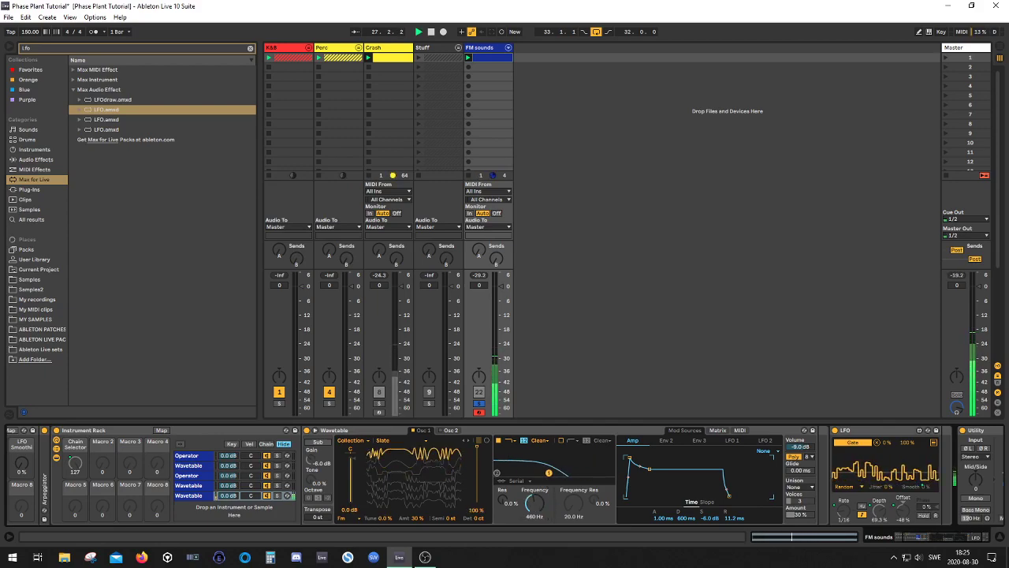
pyautogui.click(354, 519)
pyautogui.click(353, 511)
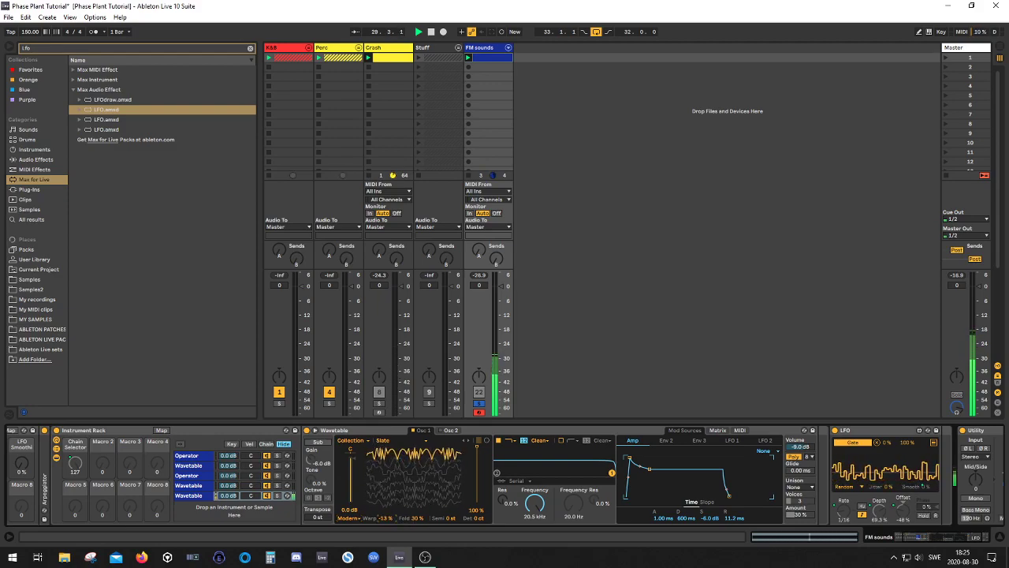
pyautogui.moveTo(430, 519); pyautogui.dragTo(431, 552)
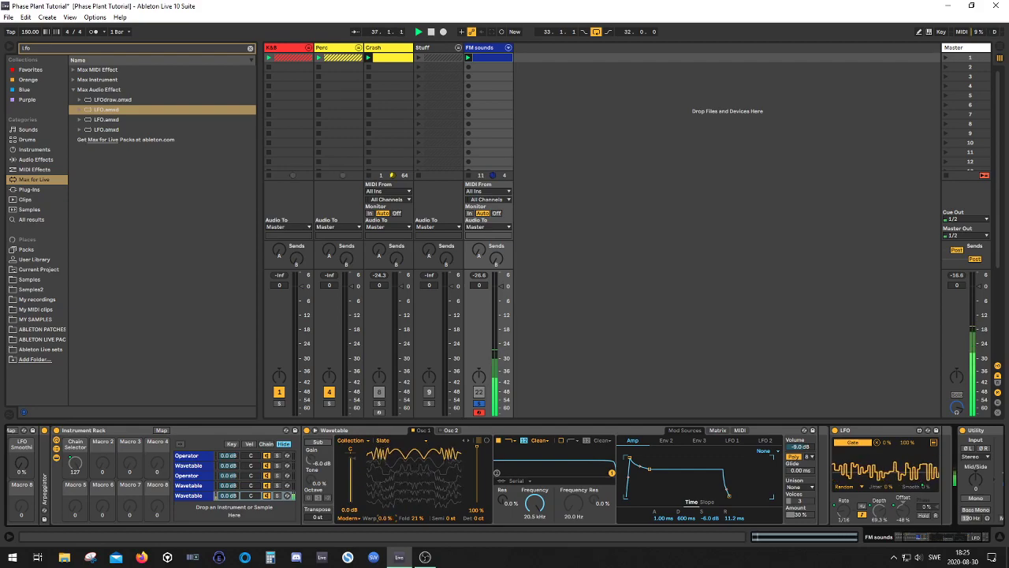
pyautogui.moveTo(475, 451)
pyautogui.mouseDown()
pyautogui.moveTo(476, 480)
pyautogui.moveTo(476, 450)
pyautogui.mouseUp()
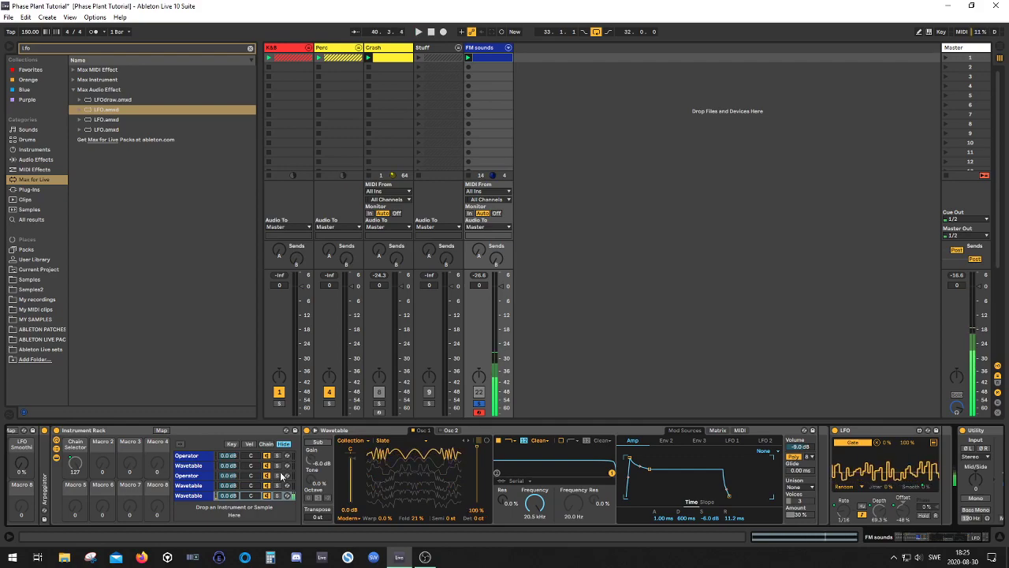
# - Restart playback to compare the chains' levels and set the last Wavetable's volume to -4.6 dB
pyautogui.press('space')
pyautogui.press('space')
pyautogui.moveTo(929, 537); pyautogui.dragTo(922, 537)
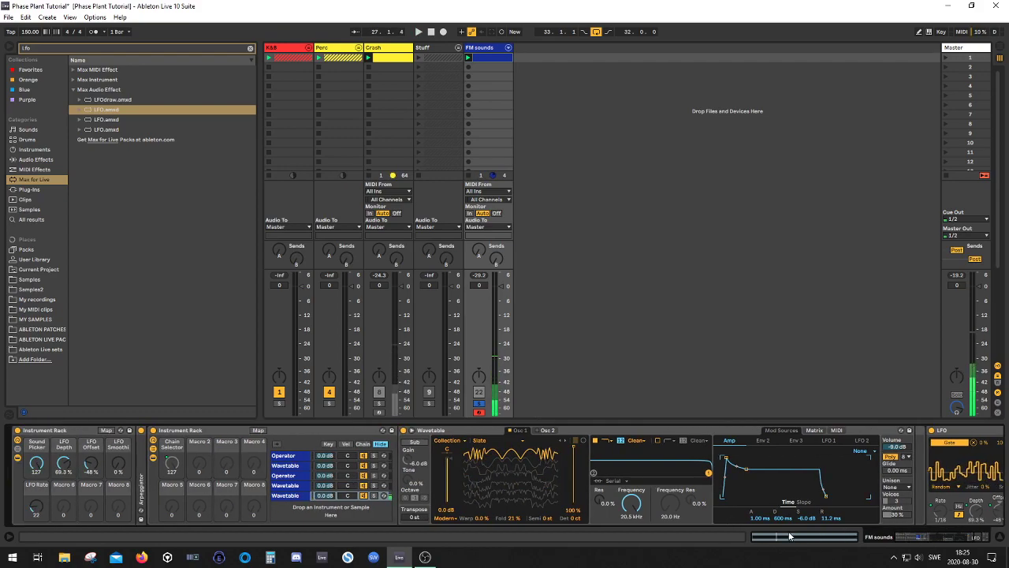
pyautogui.press('space')
pyautogui.moveTo(37, 463)
pyautogui.mouseDown()
pyautogui.moveTo(36, 504)
pyautogui.moveTo(37, 463)
pyautogui.mouseUp()
pyautogui.press('space')
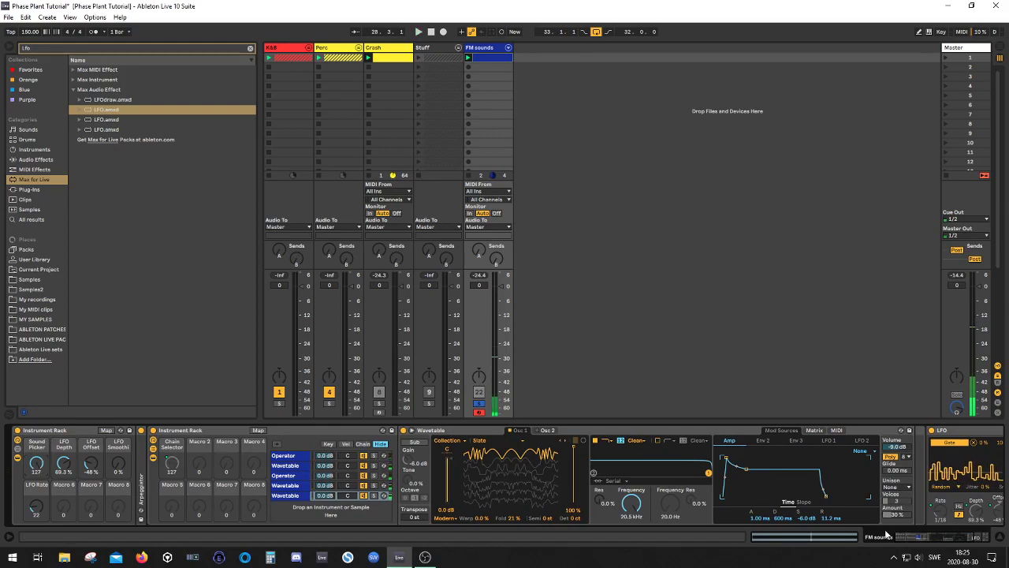
pyautogui.click(929, 538)
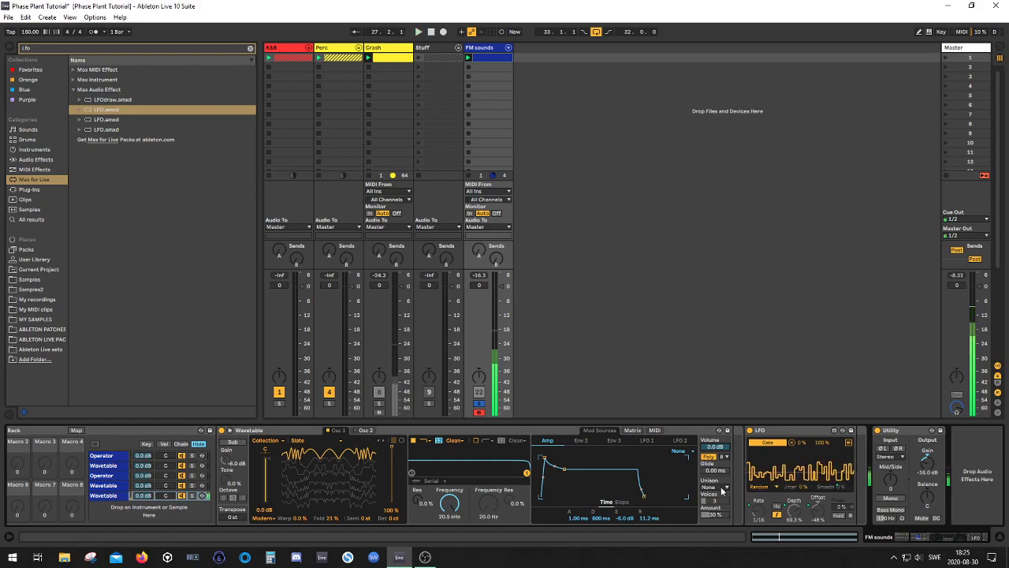
pyautogui.moveTo(715, 446); pyautogui.dragTo(715, 464)
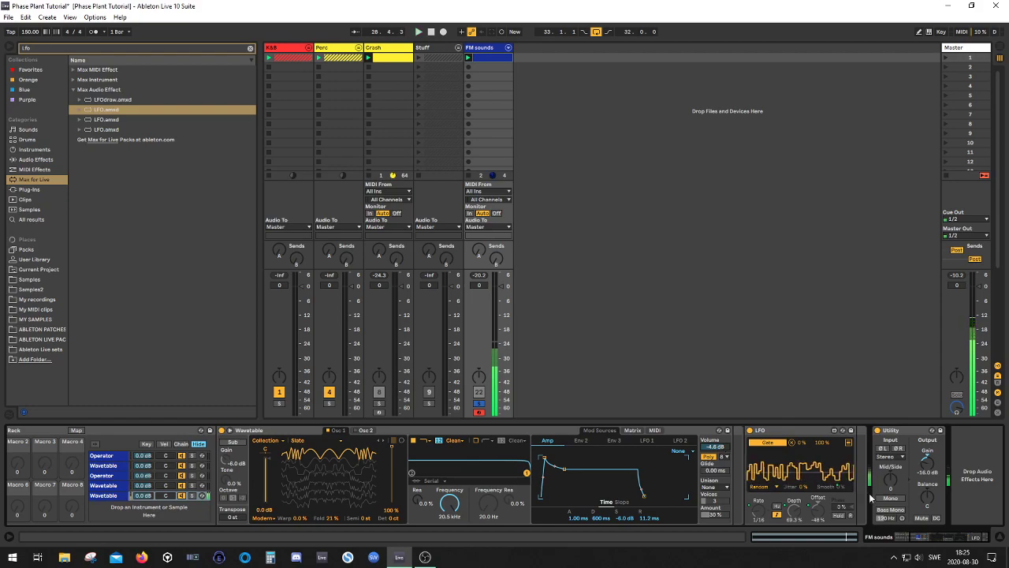
# - Audition the chains by lowering the Sound Picker, and collapse the inner Instrument Rack to reveal the LFO and Utility
pyautogui.moveTo(964, 540); pyautogui.dragTo(927, 543)
pyautogui.moveTo(36, 464); pyautogui.dragTo(36, 552)
pyautogui.moveTo(171, 473); pyautogui.dragTo(171, 451)
pyautogui.hscroll(2, 495, 447)
pyautogui.doubleClick(390, 429)
pyautogui.doubleClick(225, 430)
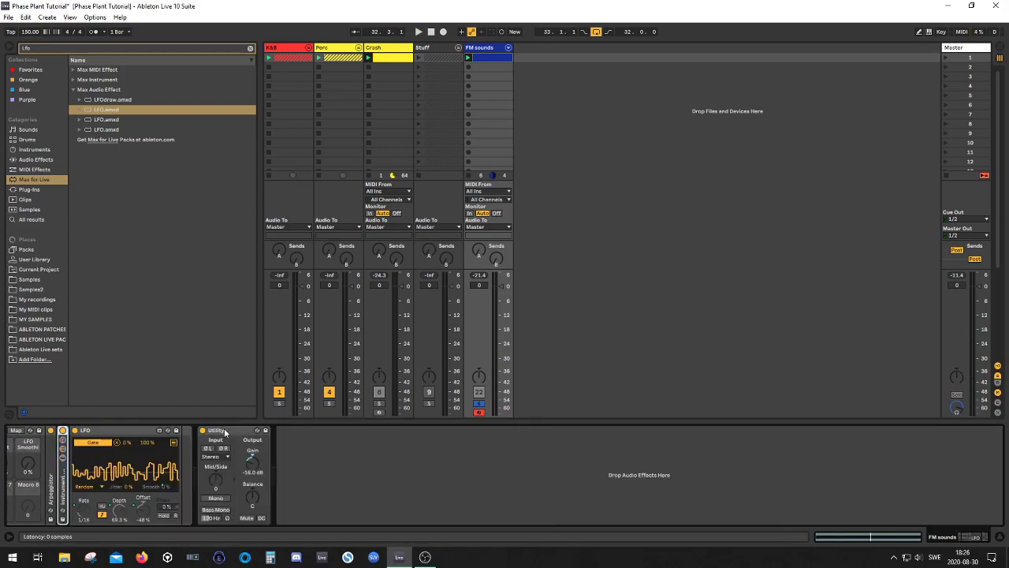
# - Clear the browser search and insert an Auto Filter from the alphabetically sorted audio effects directly before the Utility
pyautogui.click(88, 46)
pyautogui.press('BackSpace')
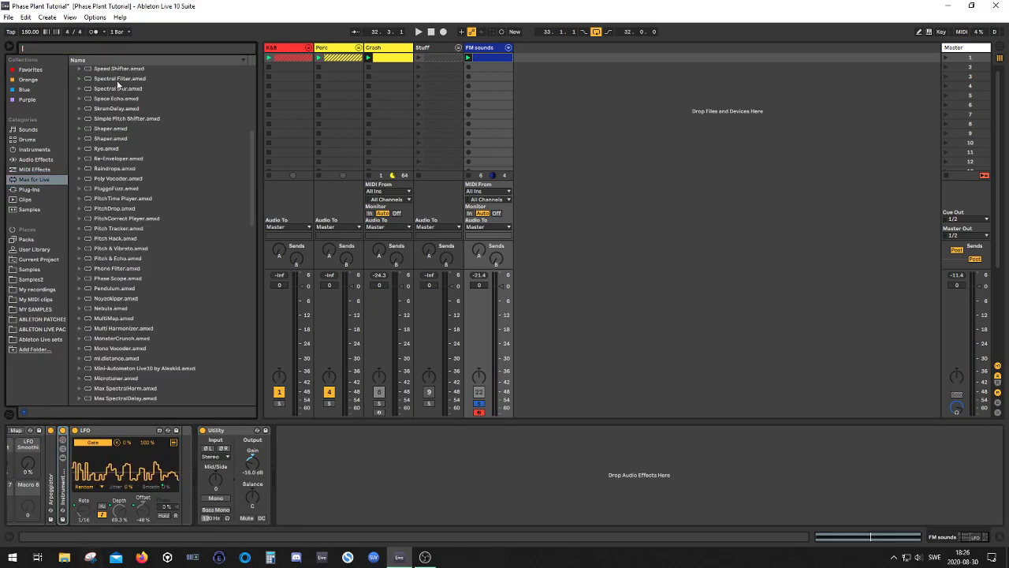
pyautogui.moveTo(254, 188); pyautogui.dragTo(255, 128)
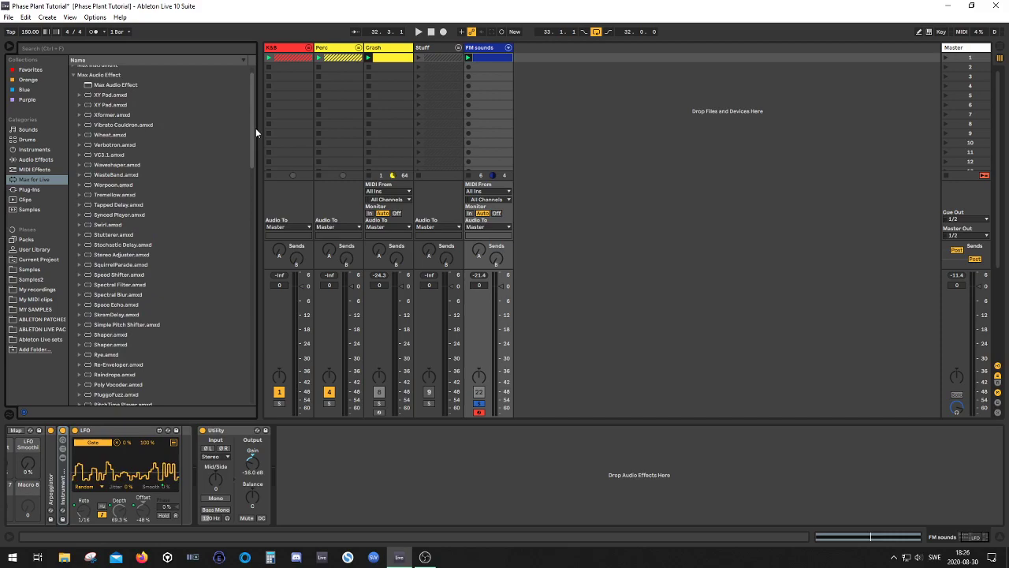
pyautogui.click(32, 189)
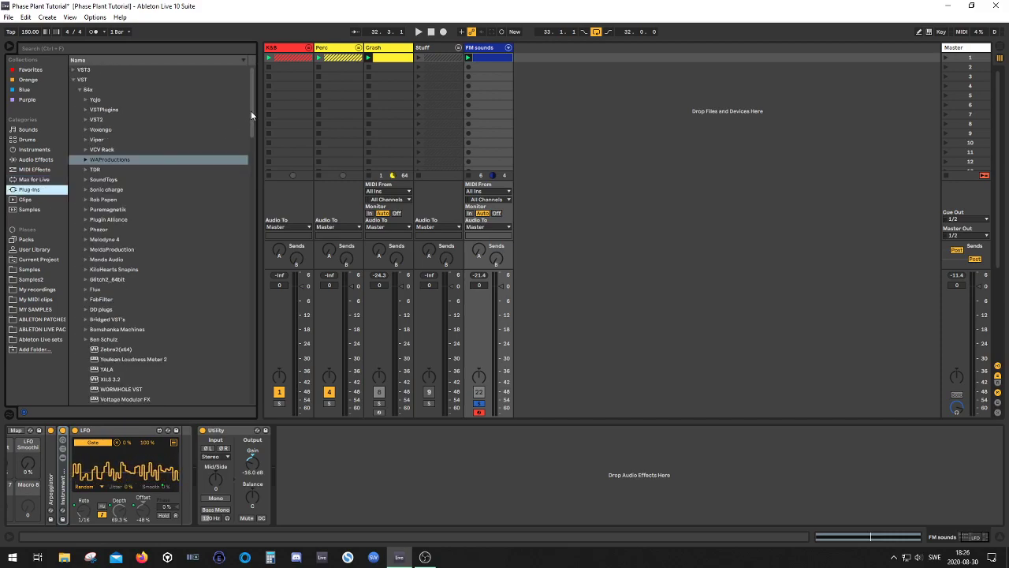
pyautogui.click(74, 80)
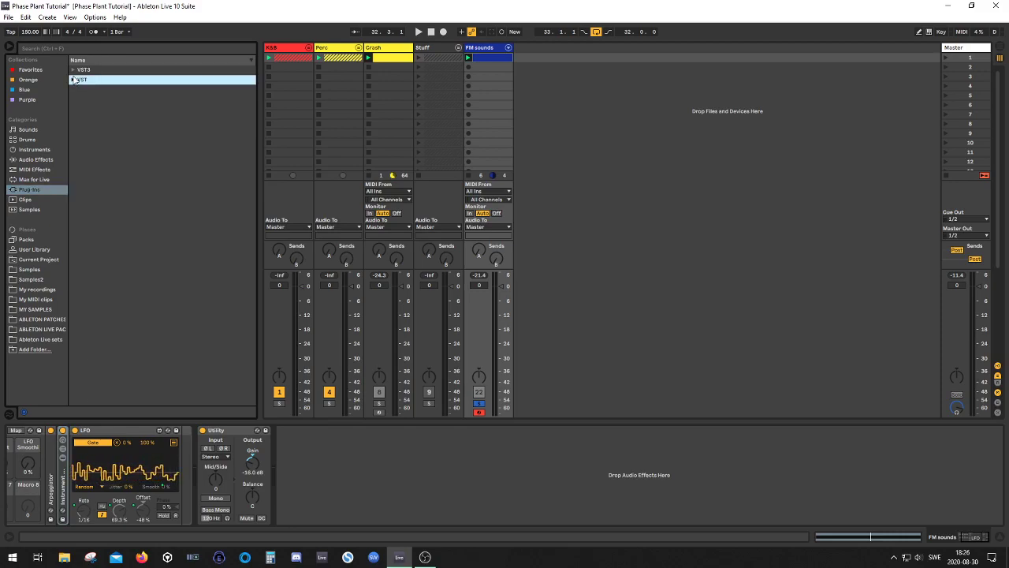
pyautogui.click(35, 159)
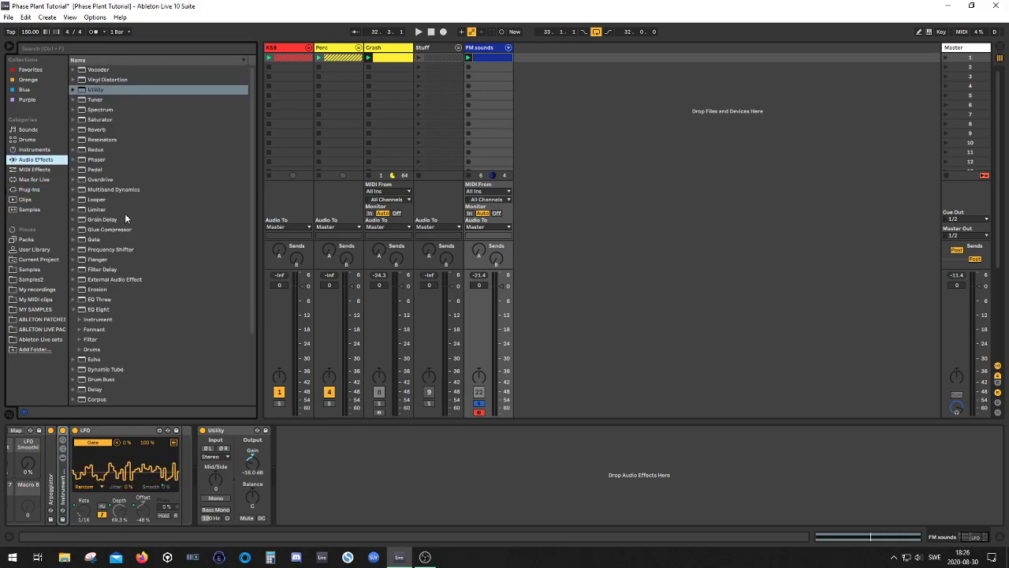
pyautogui.click(243, 59)
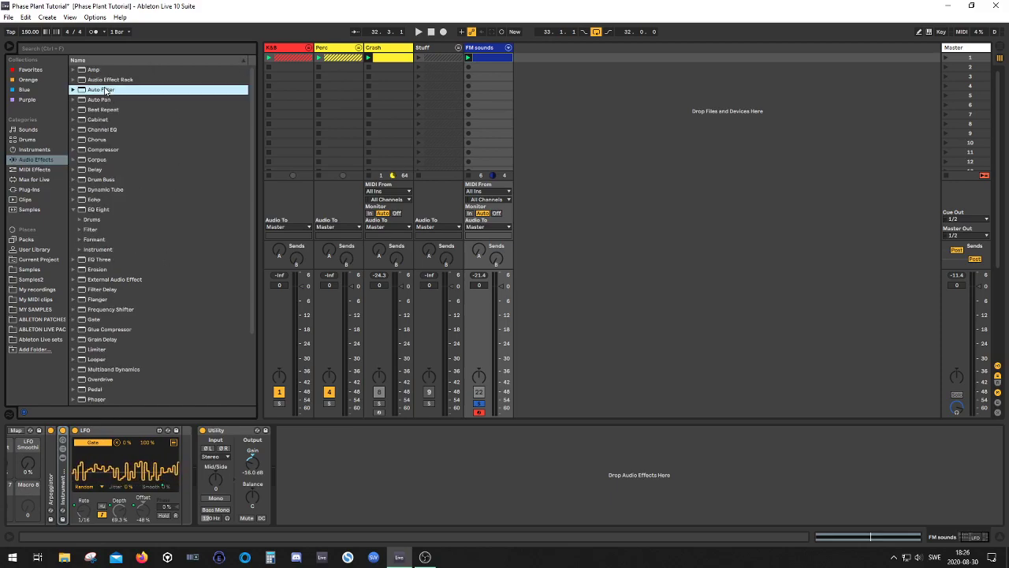
pyautogui.moveTo(105, 90)
pyautogui.mouseDown()
pyautogui.moveTo(264, 311)
pyautogui.moveTo(190, 493)
pyautogui.moveTo(192, 475)
pyautogui.mouseUp()
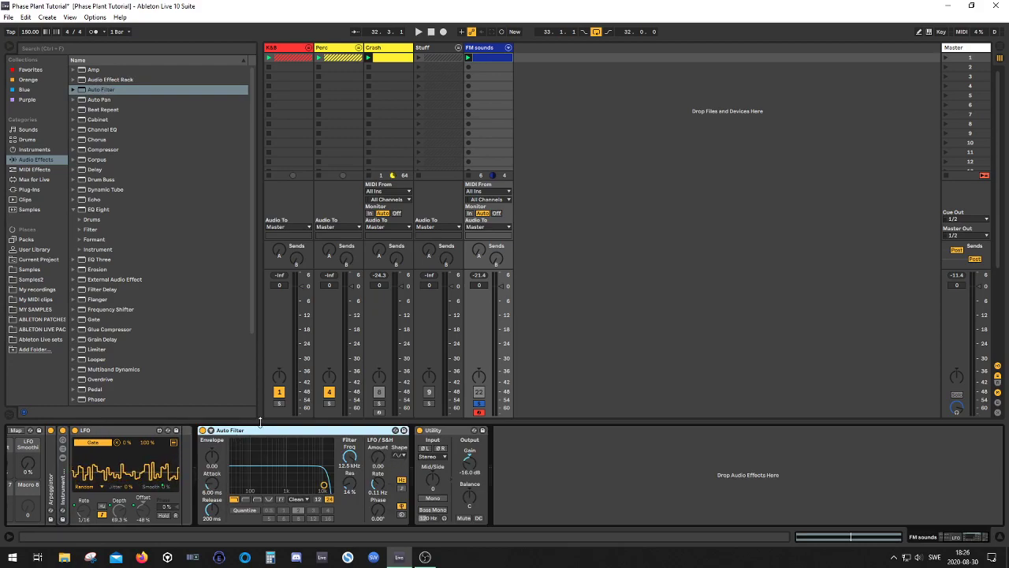
# - Insert an EQ Eight between the Auto Filter and the Utility and enable its band 1
pyautogui.click(92, 44)
pyautogui.write('eq')
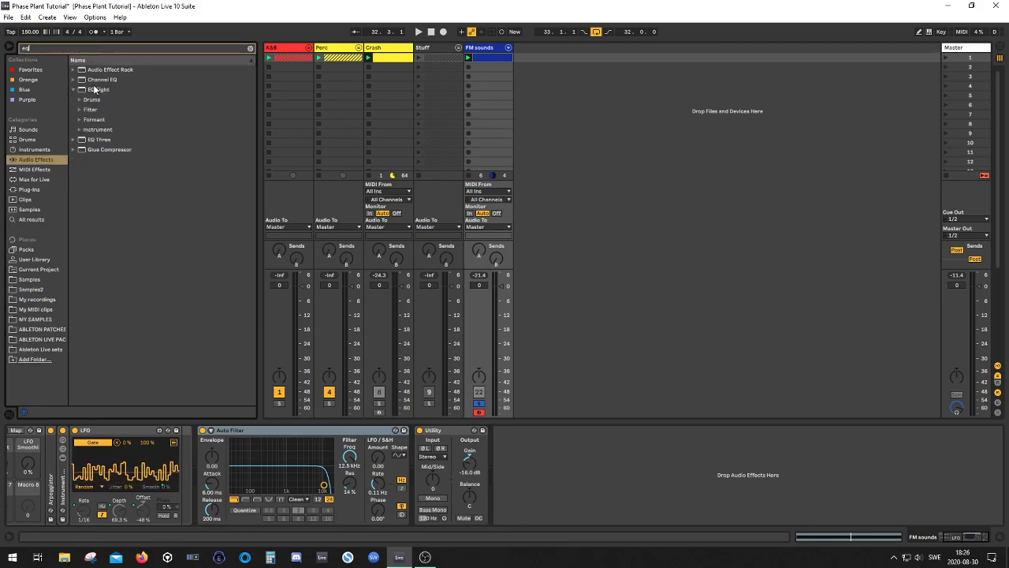
pyautogui.moveTo(93, 90); pyautogui.dragTo(416, 426)
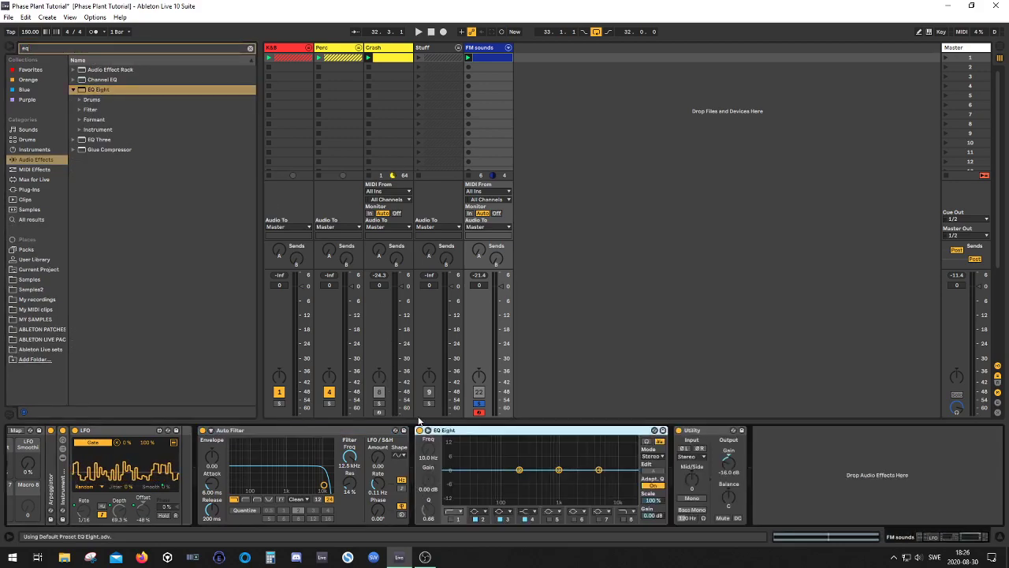
pyautogui.click(451, 519)
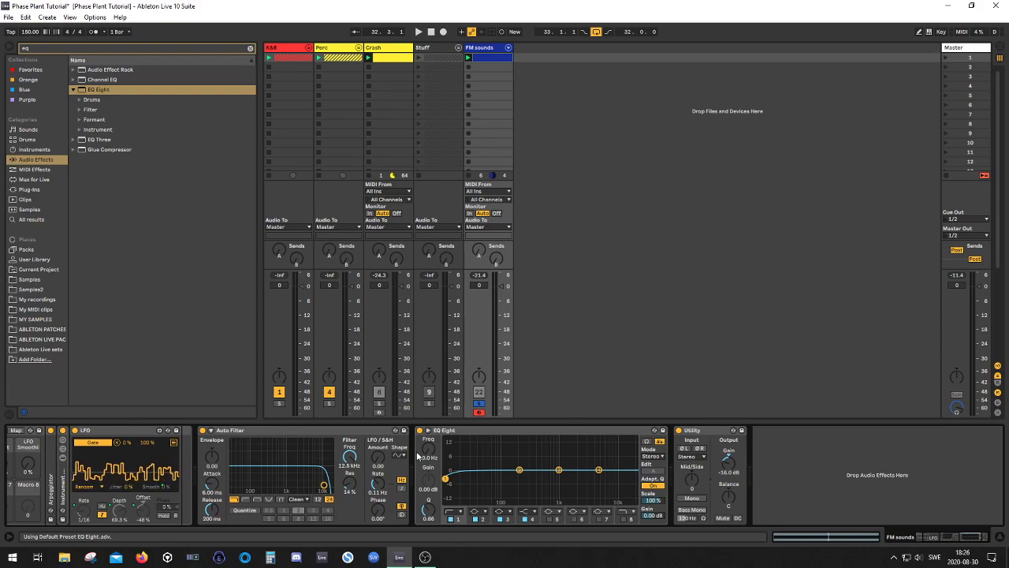
# - Search the audio effects for Delay and insert a Delay between the EQ Eight and the Utility
pyautogui.click(99, 46)
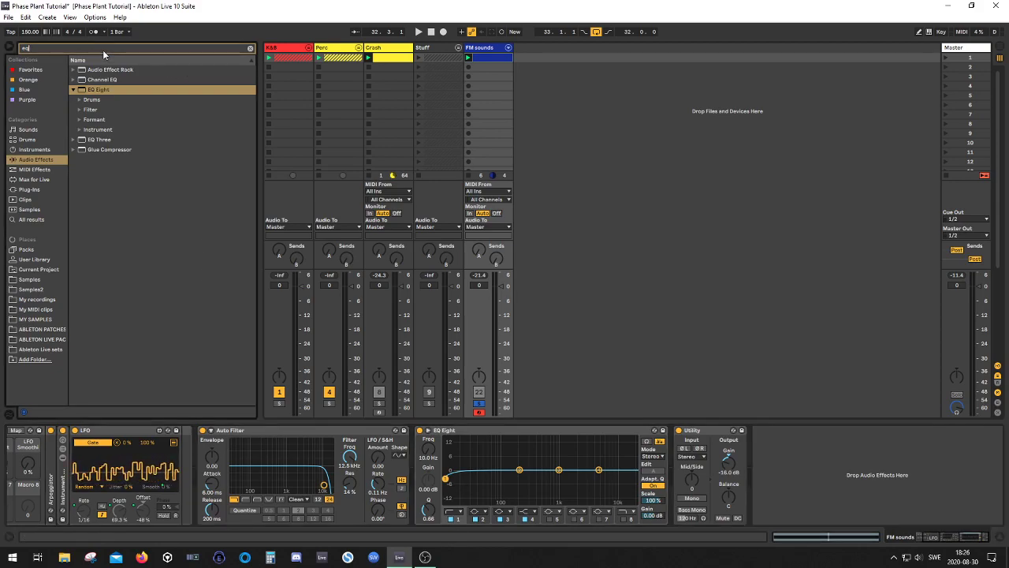
pyautogui.press('BackSpace')
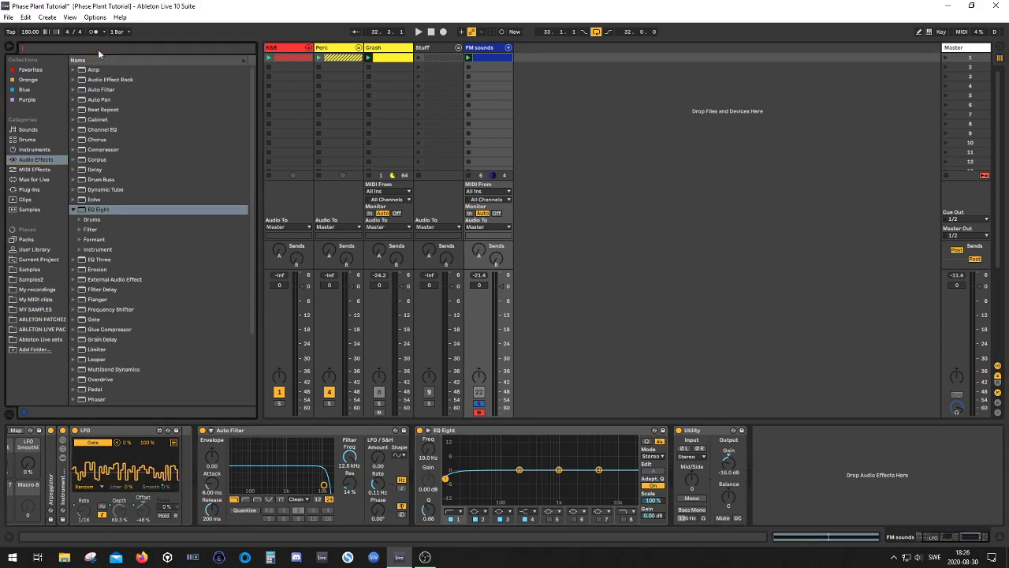
pyautogui.write('Delay')
pyautogui.moveTo(89, 80); pyautogui.dragTo(659, 453)
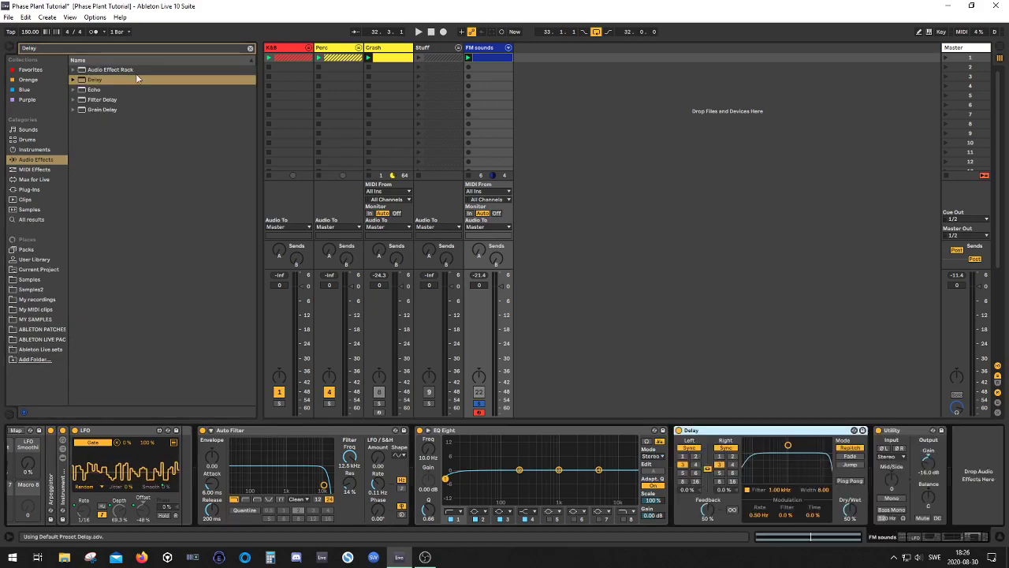
# - Search the Max for Live devices for "conv" and insert a Convolution Reverb between the Delay and the Utility
pyautogui.click(34, 179)
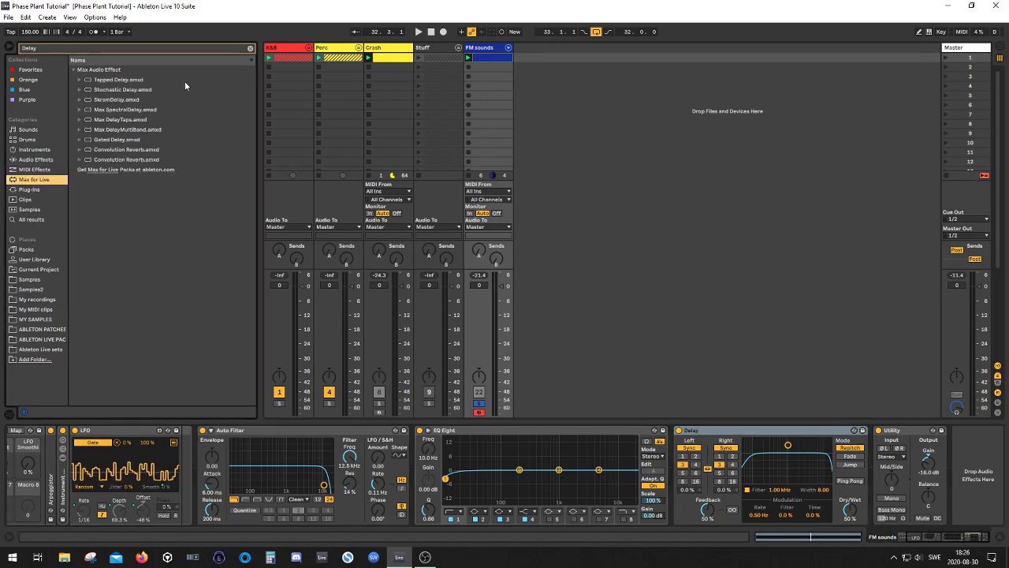
pyautogui.write('conv')
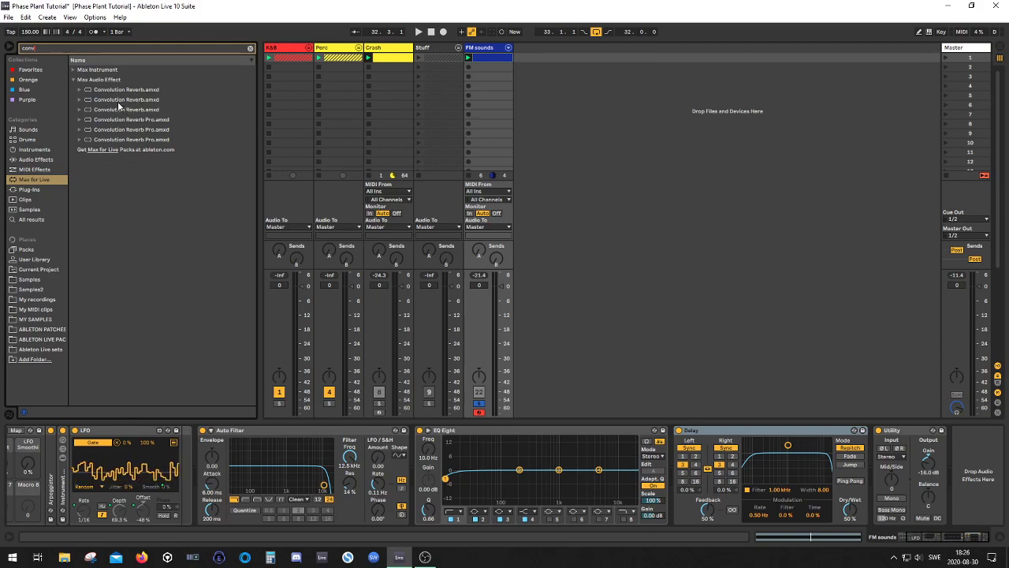
pyautogui.moveTo(102, 110); pyautogui.dragTo(859, 468)
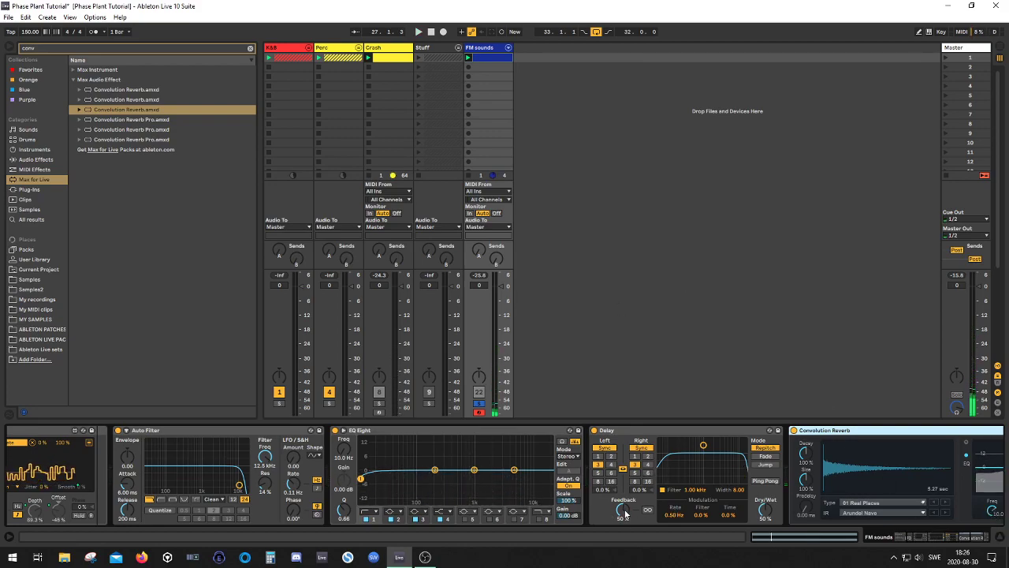
# - Set the Delay's feedback to 23%, enable Ping Pong and set its dry/wet to 15%
pyautogui.moveTo(623, 509); pyautogui.dragTo(622, 551)
pyautogui.click(764, 480)
pyautogui.moveTo(765, 509); pyautogui.dragTo(765, 537)
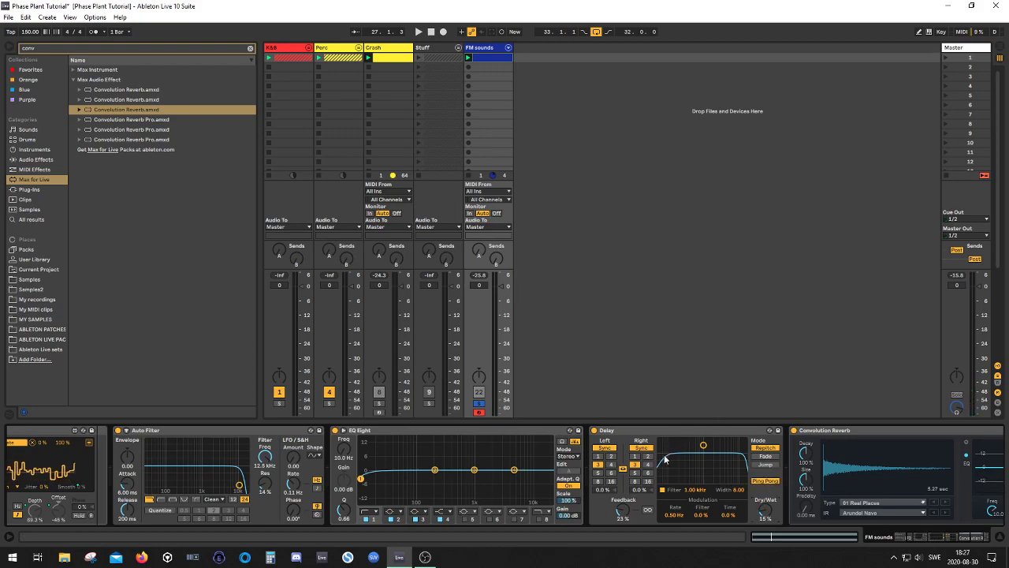
# - Load the Wood Room Large impulse response in the Convolution Reverb, with decay at about 44% and dry/wet at 13.8%
pyautogui.click(867, 430)
pyautogui.click(961, 537)
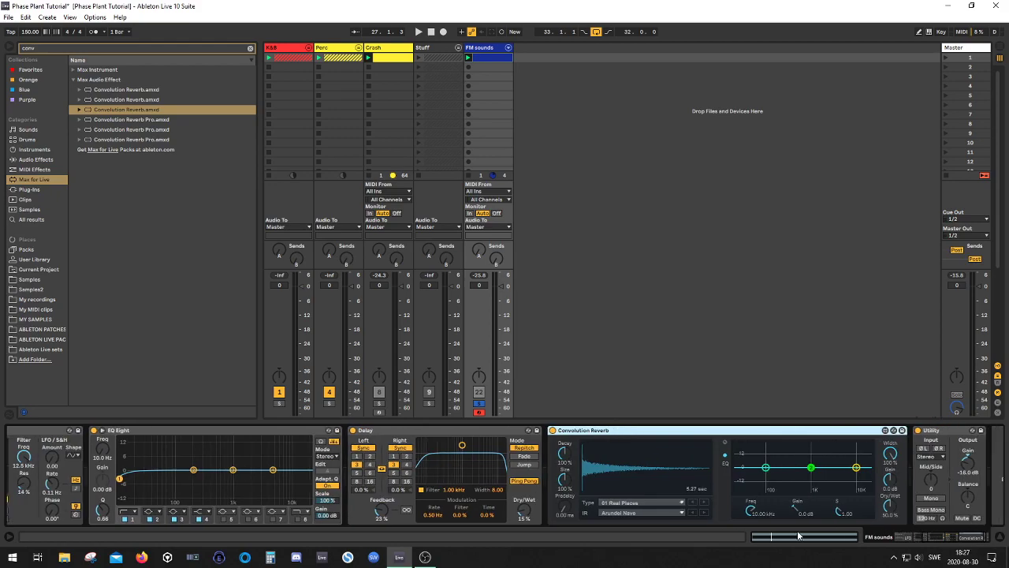
pyautogui.click(642, 512)
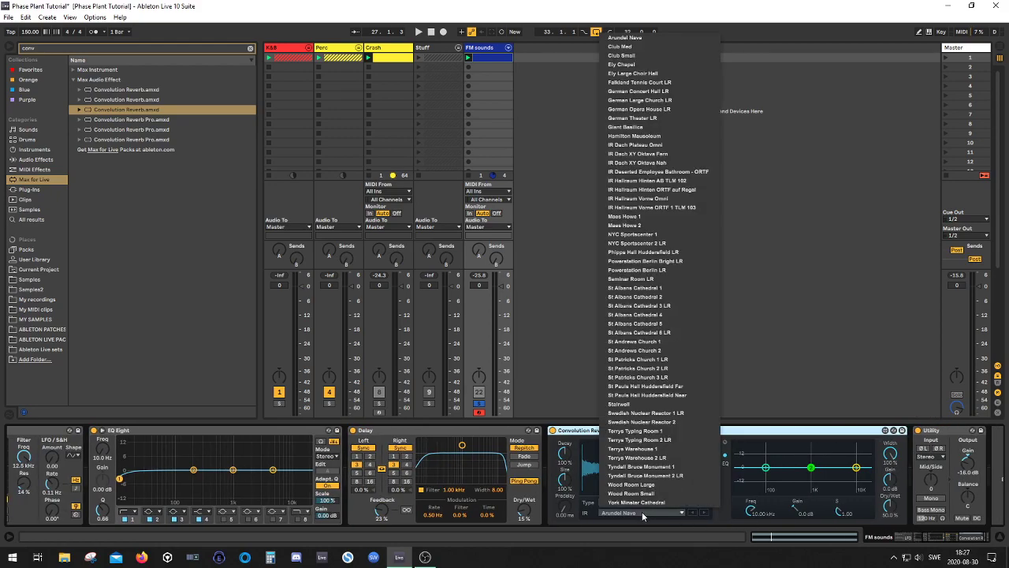
pyautogui.click(642, 484)
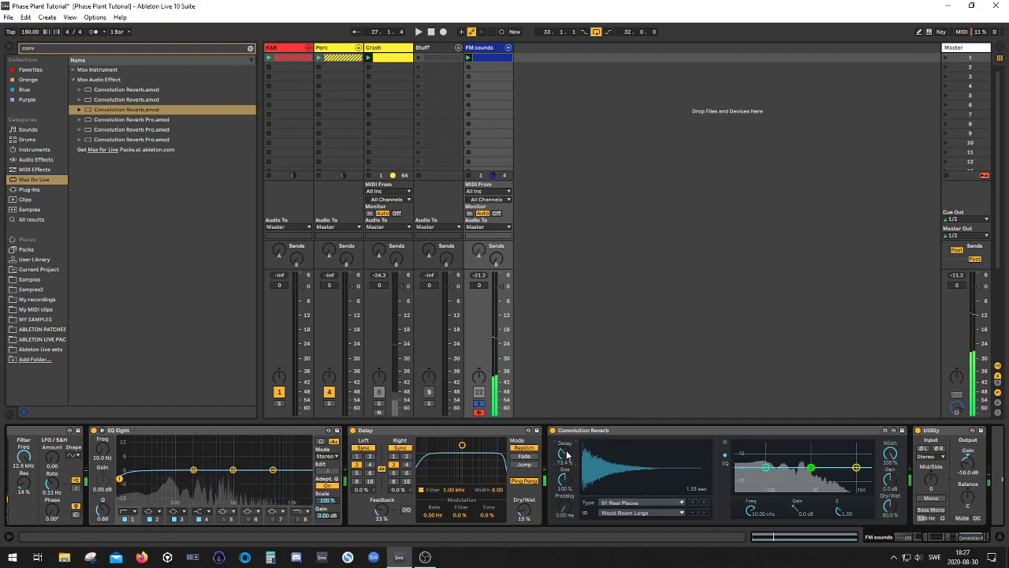
pyautogui.moveTo(567, 454); pyautogui.dragTo(567, 479)
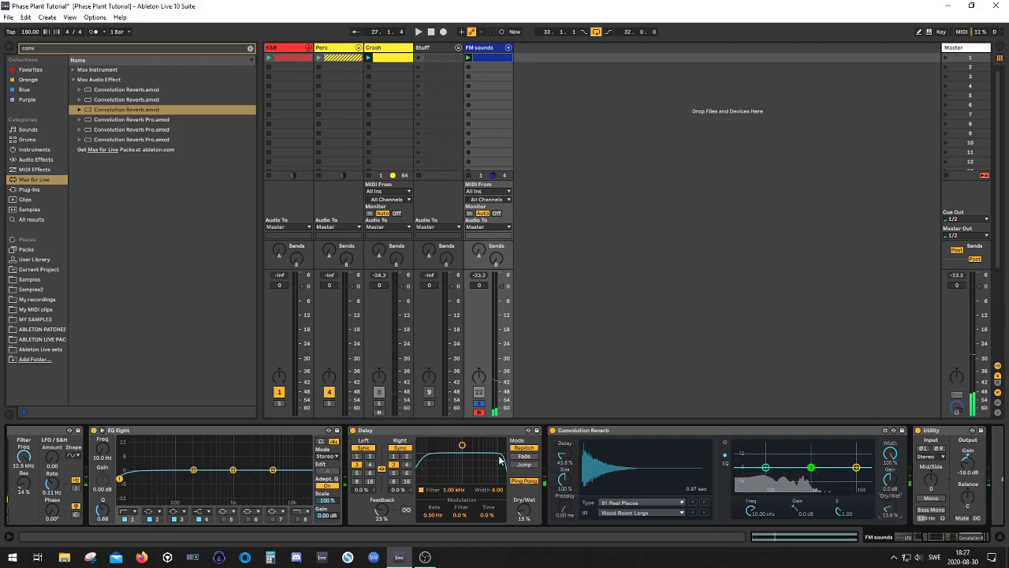
# - Group the Auto Filter and EQ Eight into an Audio Effect Rack and show its macro controls
pyautogui.click(905, 539)
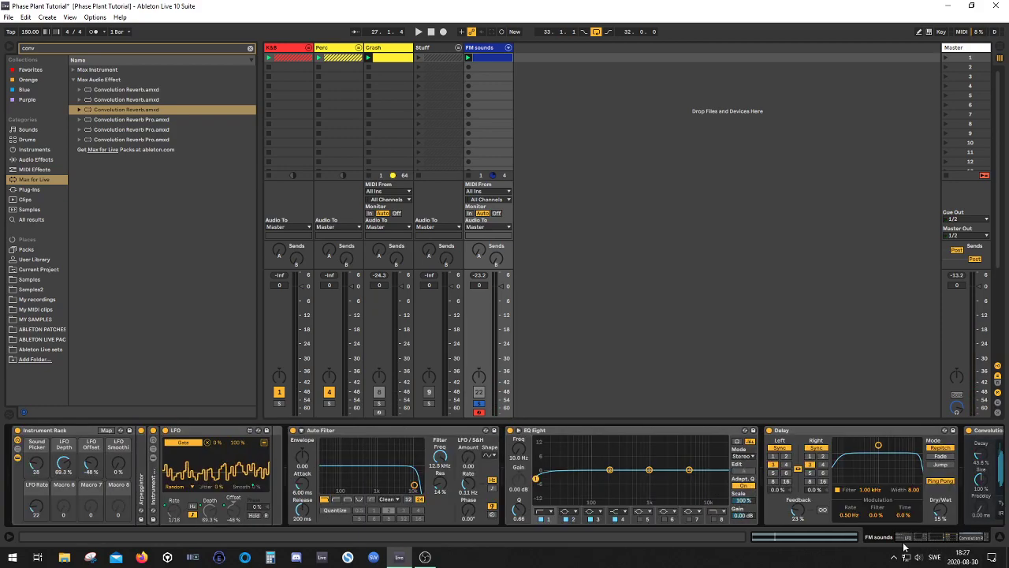
pyautogui.click(337, 435)
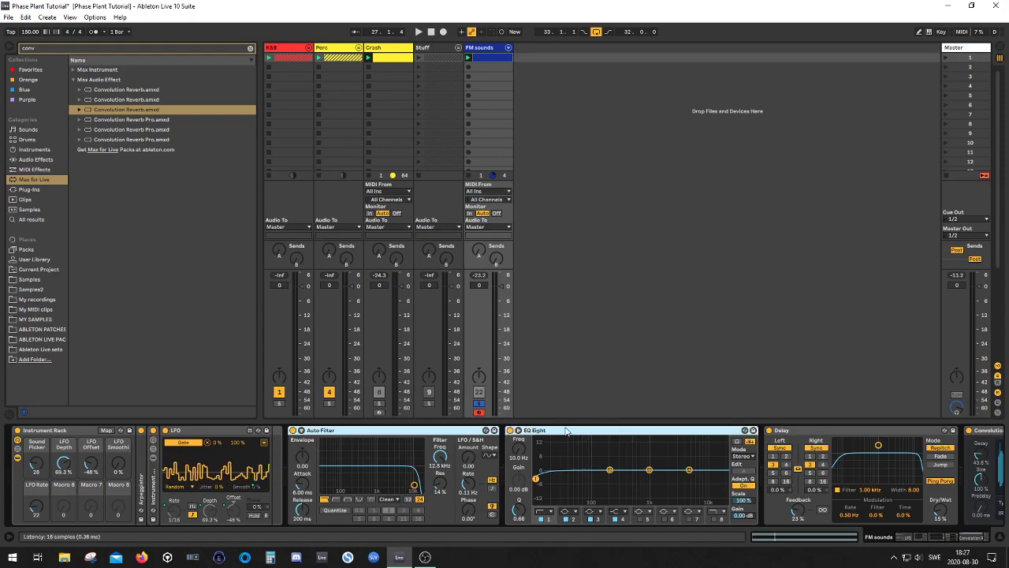
pyautogui.hotkey('ctrl', 'g')
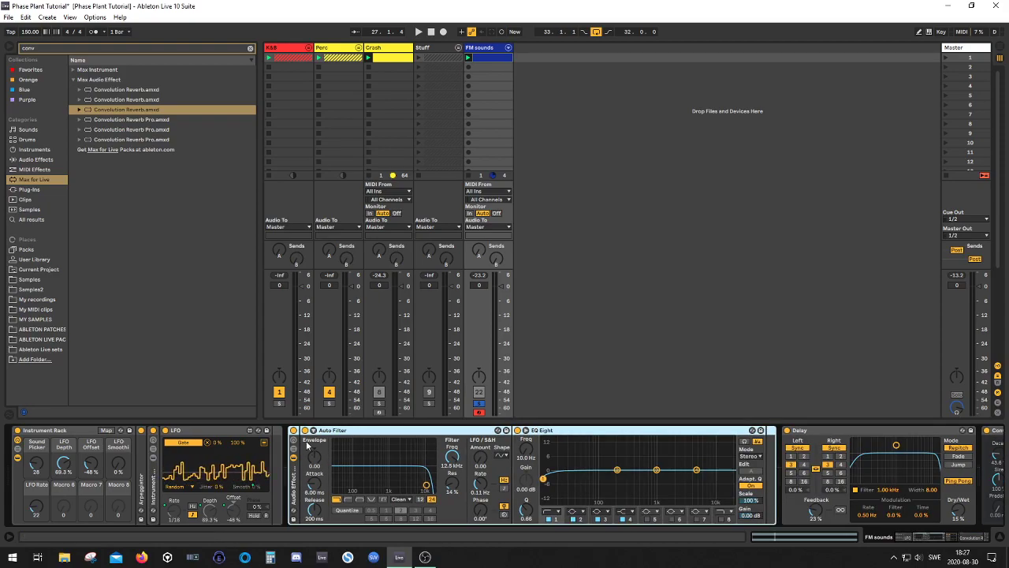
pyautogui.click(294, 447)
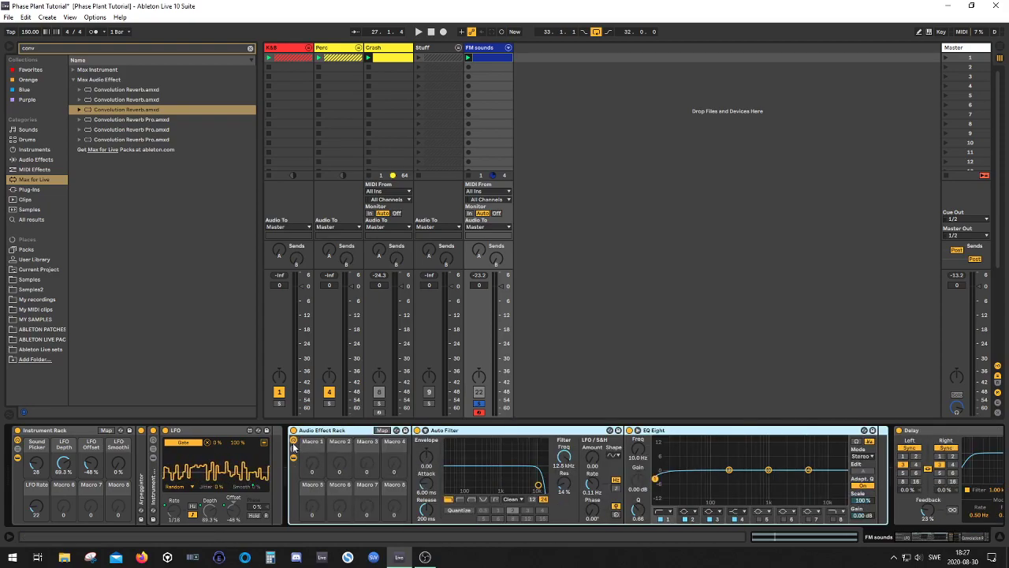
# - Map the Auto Filter's frequency, resonance, filter type and slope to Macros 1 to 4 of the Audio Effect Rack
pyautogui.click(382, 430)
pyautogui.click(563, 459)
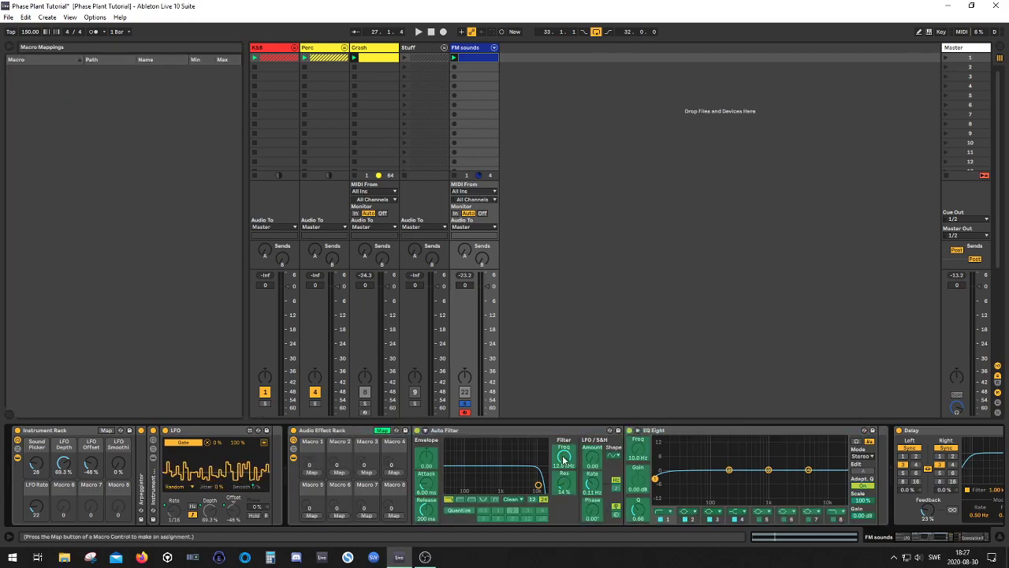
pyautogui.click(312, 472)
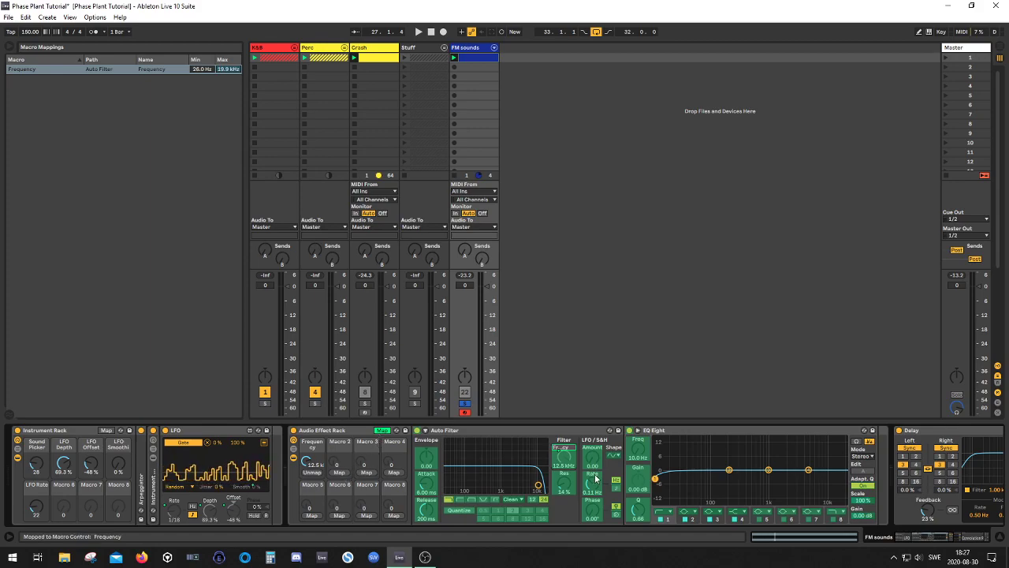
pyautogui.click(344, 474)
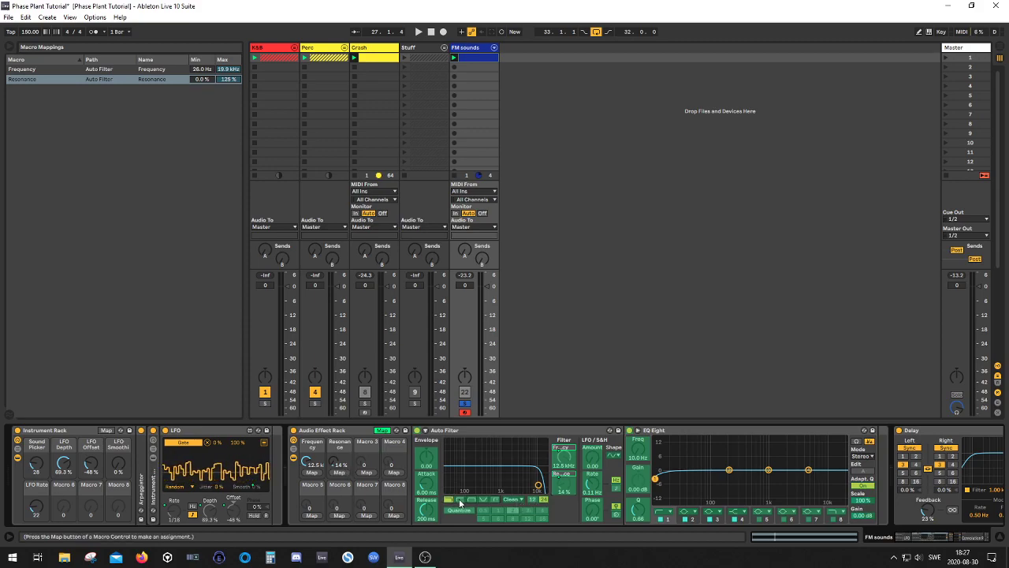
pyautogui.click(369, 471)
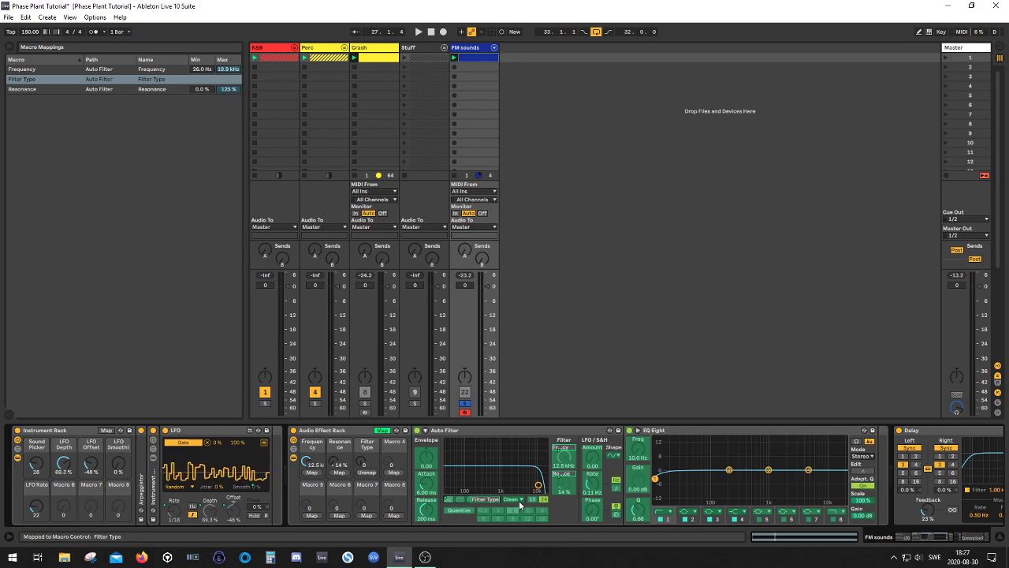
pyautogui.click(398, 473)
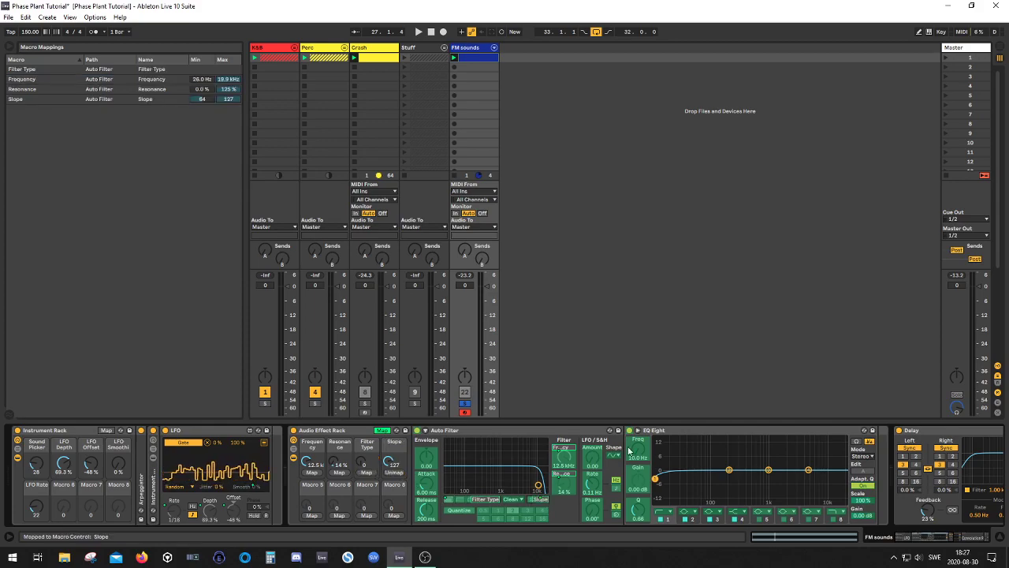
pyautogui.click(382, 430)
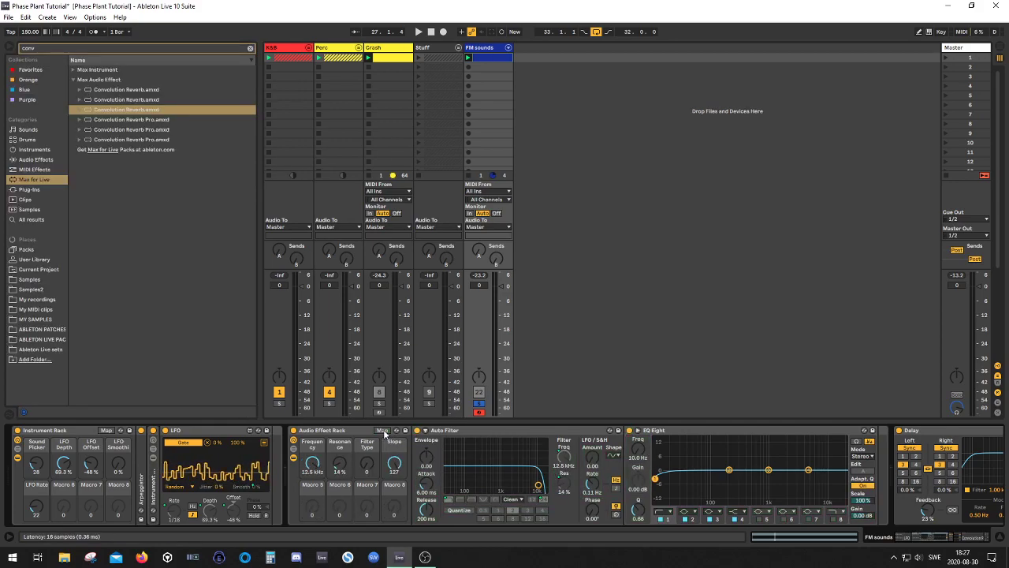
# - During playback, set the rack macros to Frequency 355 Hz, Resonance 38%, Filter Type 54 and Slope 72
pyautogui.press('space')
pyautogui.moveTo(339, 465); pyautogui.dragTo(394, 492)
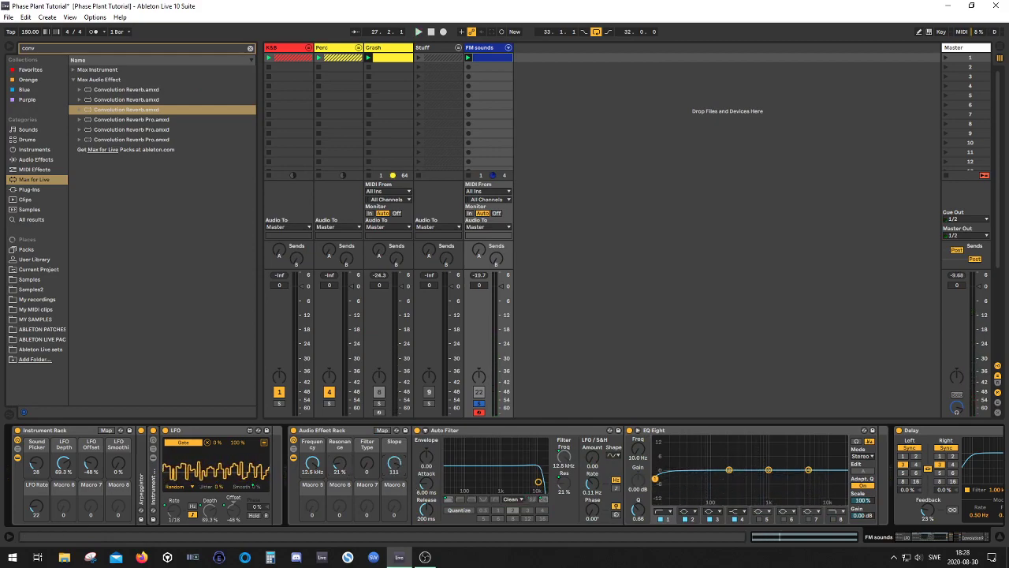
pyautogui.moveTo(362, 471); pyautogui.dragTo(362, 433)
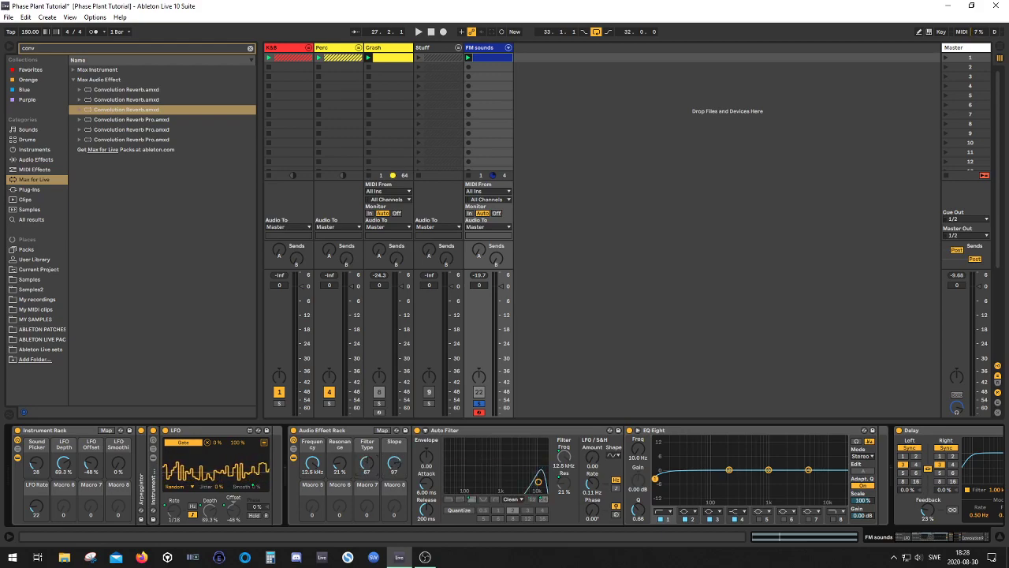
pyautogui.moveTo(394, 464); pyautogui.dragTo(312, 500)
# - Map the EQ Eight's band 1 frequency to Macro 5 of the Audio Effect Rack and rename the macro Low Cut
pyautogui.click(341, 430)
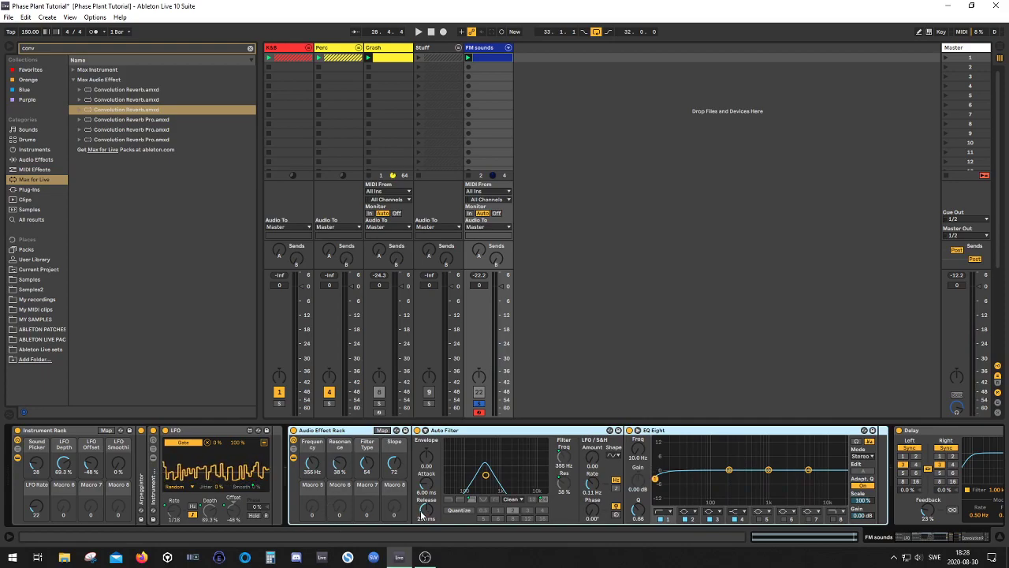
pyautogui.click(381, 430)
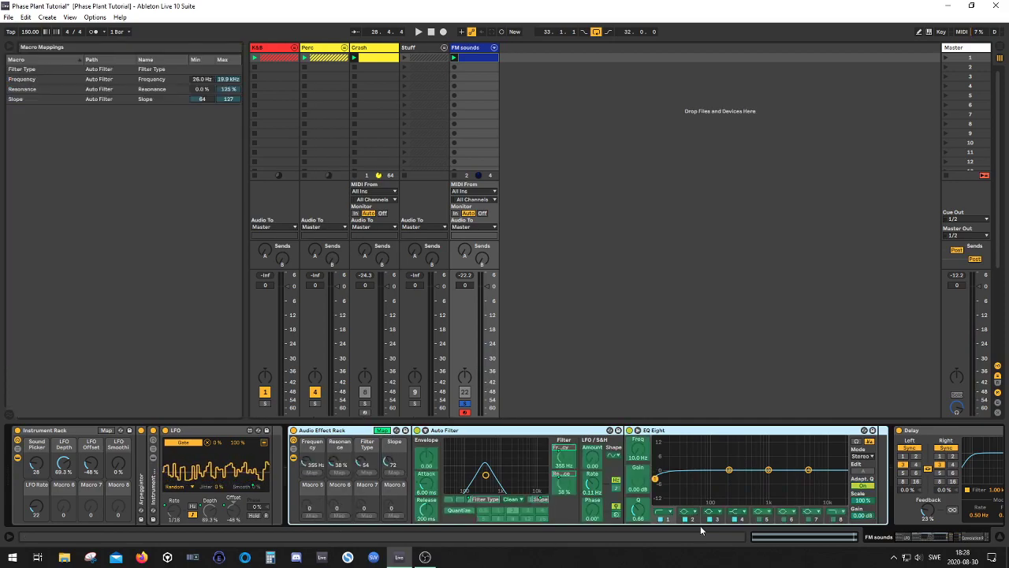
pyautogui.click(639, 451)
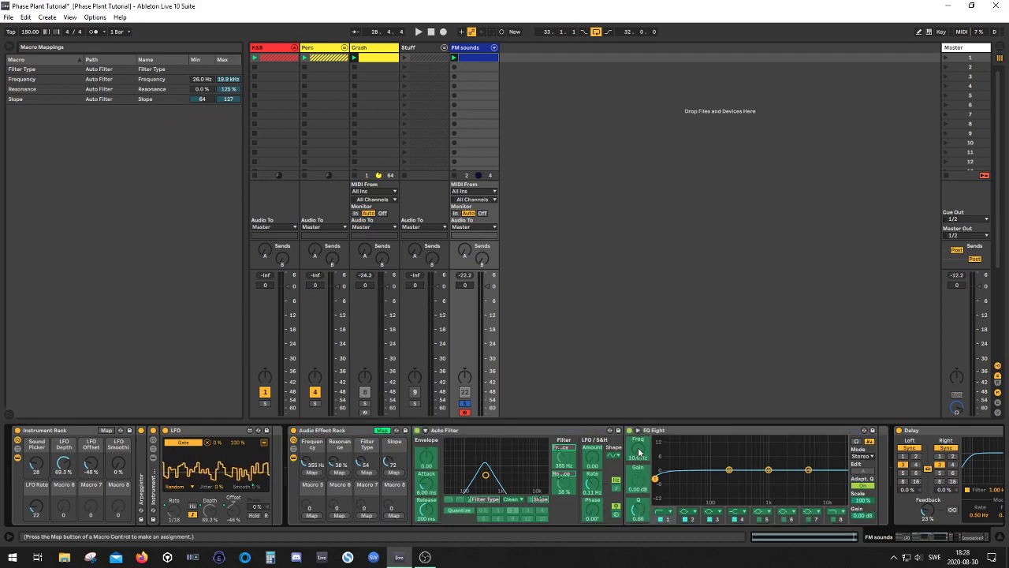
pyautogui.click(313, 515)
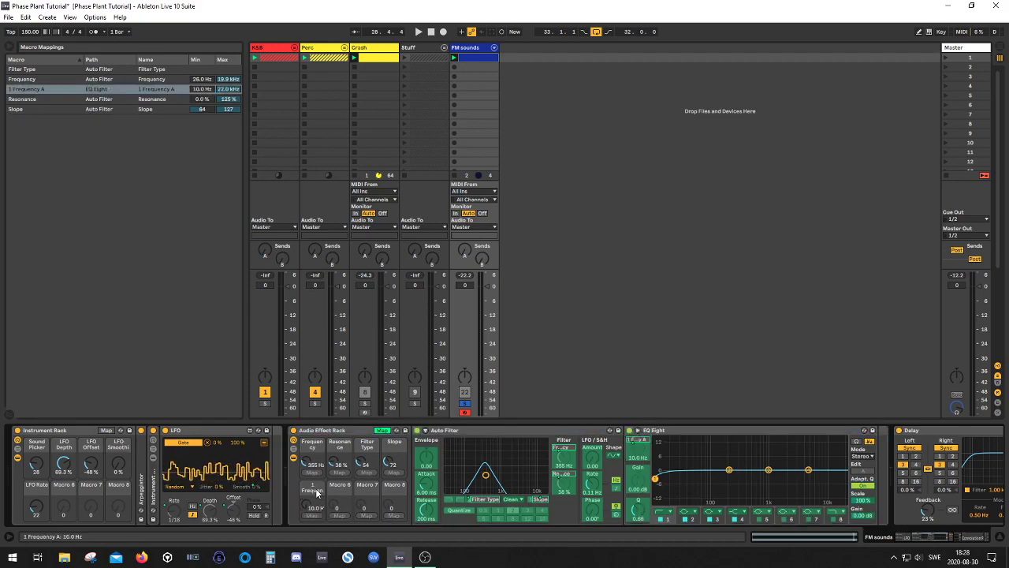
pyautogui.hotkey('ctrl', 'r')
pyautogui.write('Low Cut')
pyautogui.press('Return')
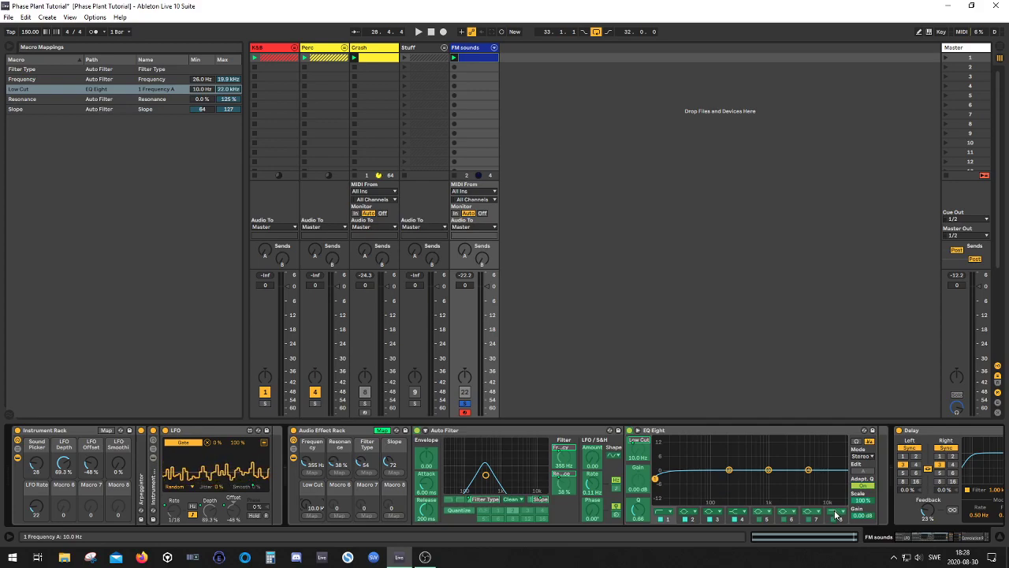
pyautogui.click(382, 430)
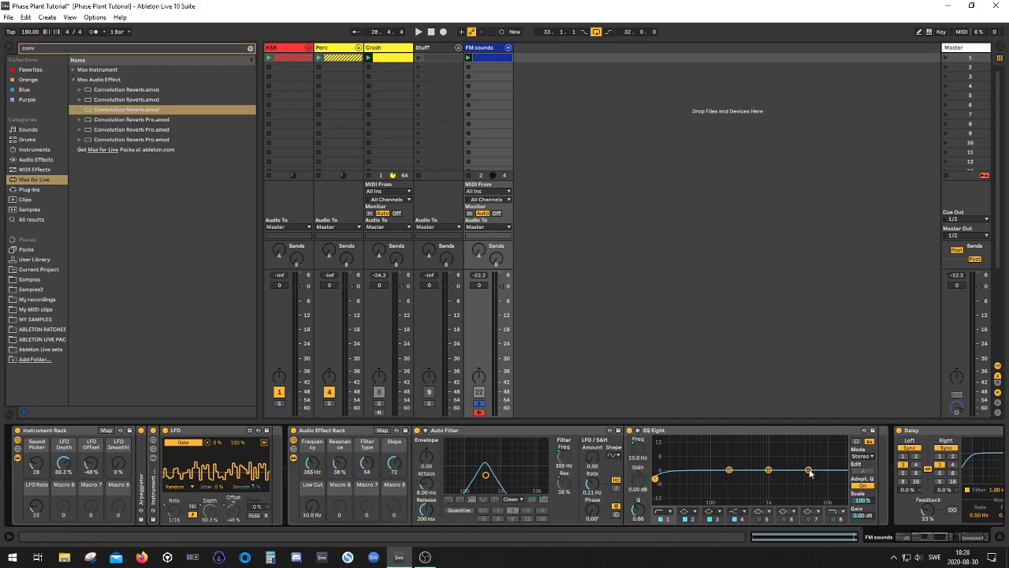
# - Enable the EQ Eight's band 8, map its frequency to Macro 6 and name the macro Hicut
pyautogui.click(833, 521)
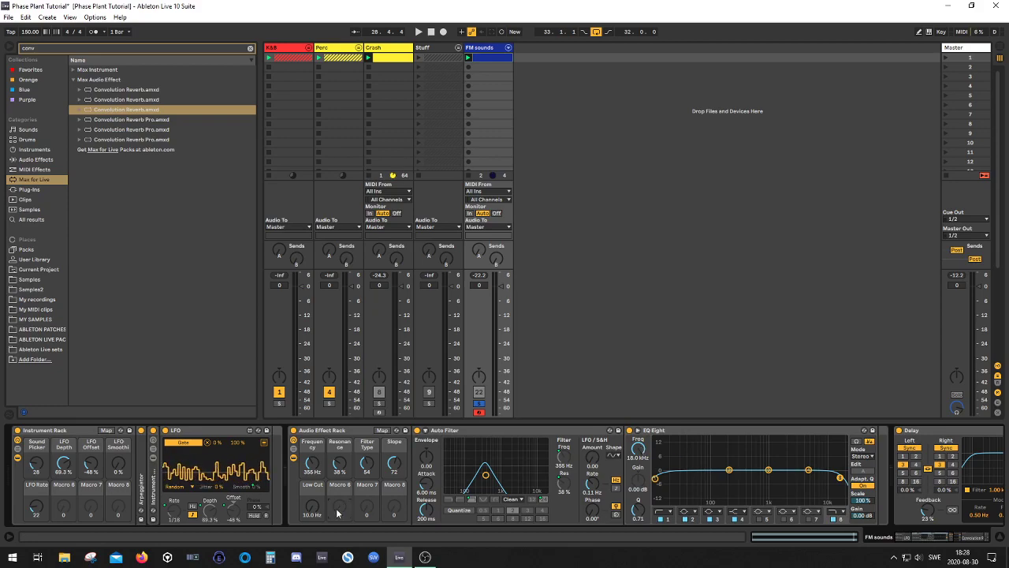
pyautogui.click(381, 431)
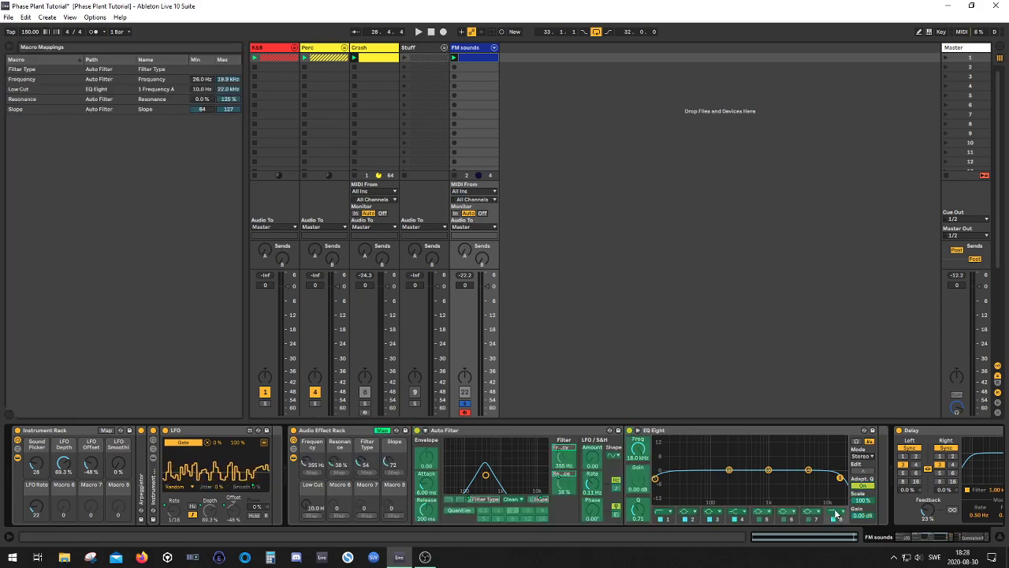
pyautogui.click(339, 514)
pyautogui.click(382, 430)
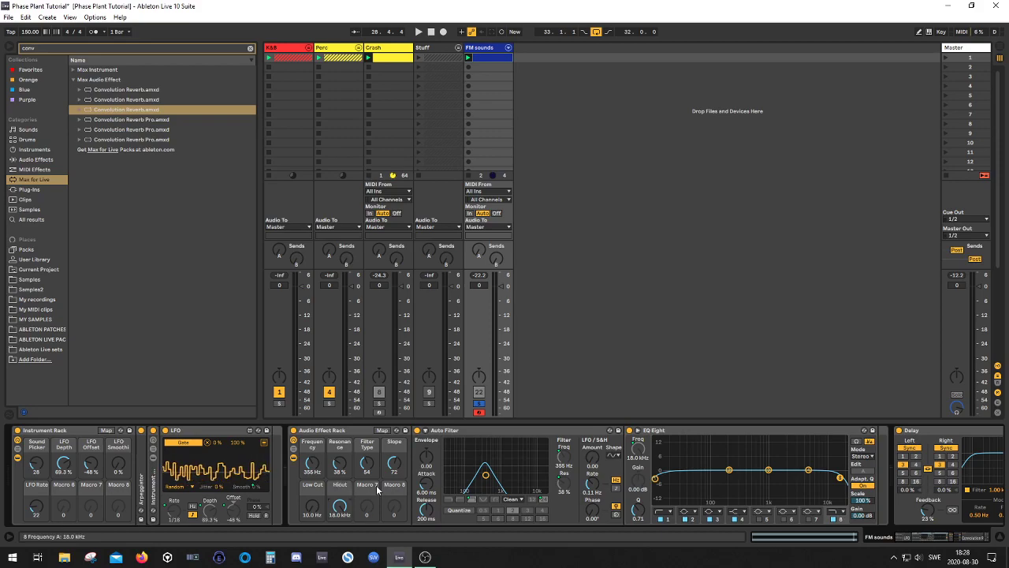
# - During playback, set the rack macros to Hicut 14.4 kHz, Low Cut 183 Hz and Frequency 959 Hz
pyautogui.press('space')
pyautogui.moveTo(341, 507); pyautogui.dragTo(313, 471)
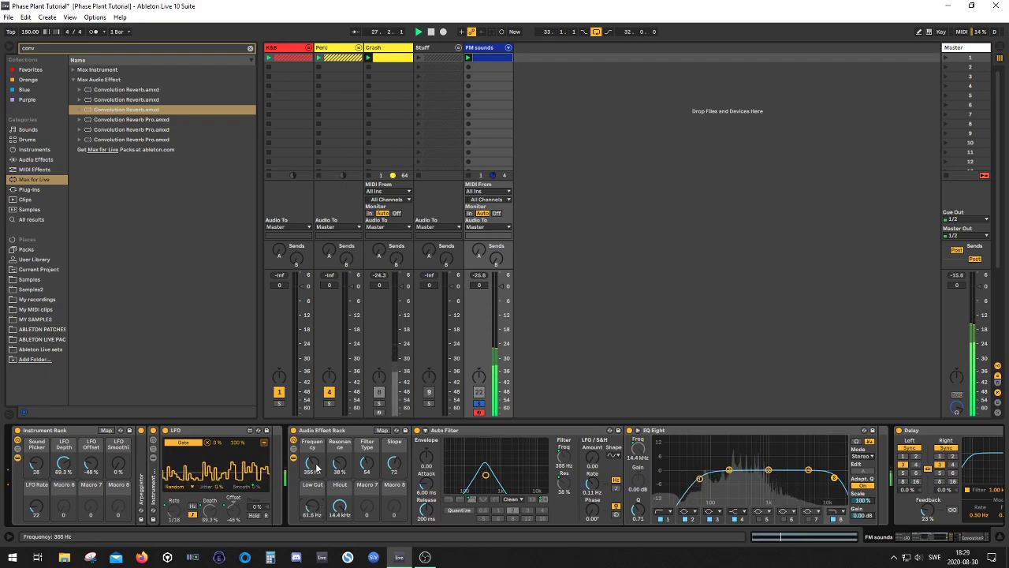
pyautogui.moveTo(316, 469)
pyautogui.mouseDown()
pyautogui.moveTo(316, 429)
pyautogui.moveTo(316, 473)
pyautogui.moveTo(316, 433)
pyautogui.moveTo(316, 465)
pyautogui.moveTo(317, 455)
pyautogui.mouseUp()
pyautogui.moveTo(318, 506)
pyautogui.mouseDown()
pyautogui.moveTo(319, 492)
pyautogui.moveTo(315, 508)
pyautogui.mouseUp()
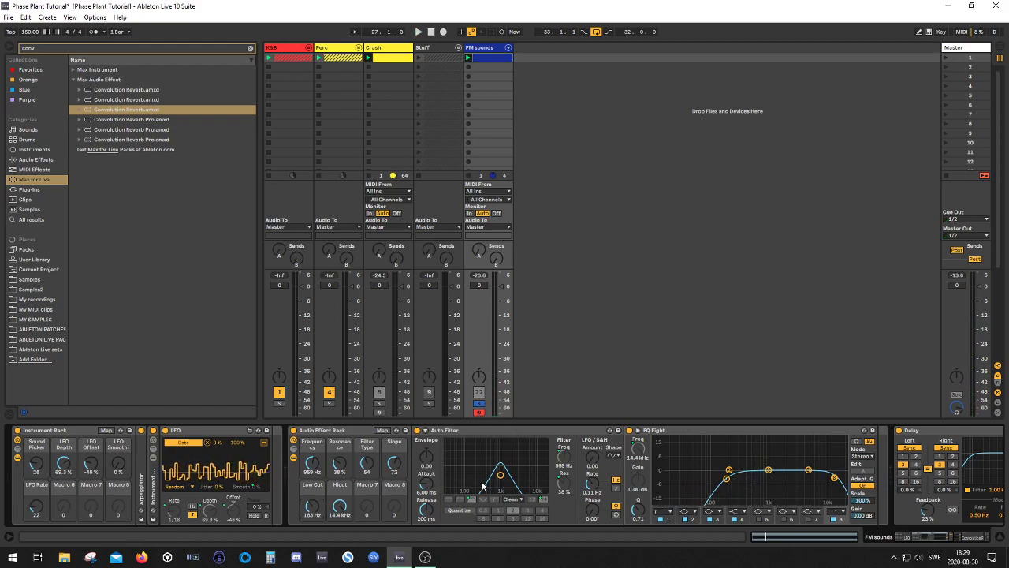
pyautogui.click(497, 501)
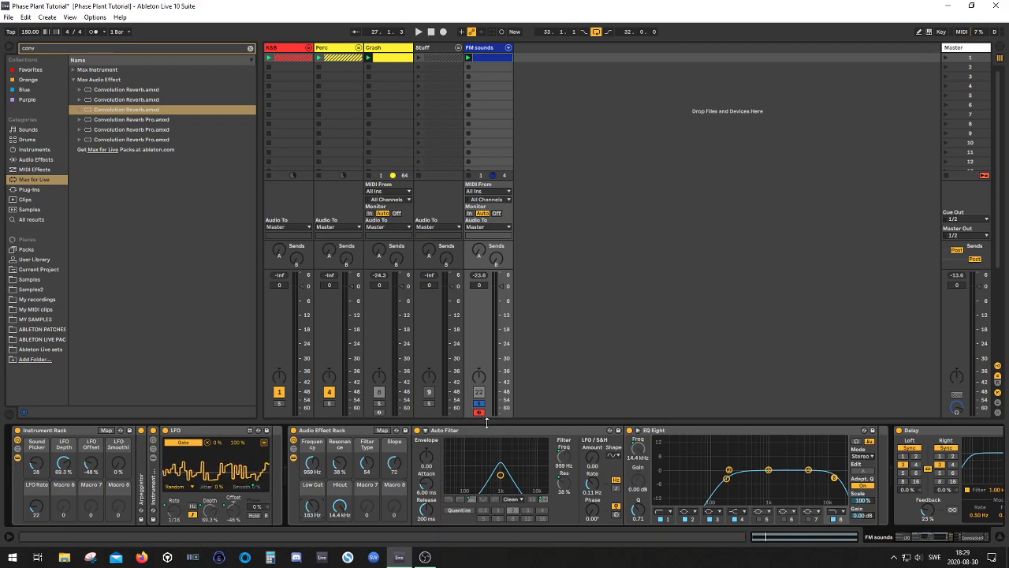
# - Rename the Audio Effect Rack containing Auto Filter and EQ Eight to Filter & EQ and collapse it
pyautogui.click(322, 434)
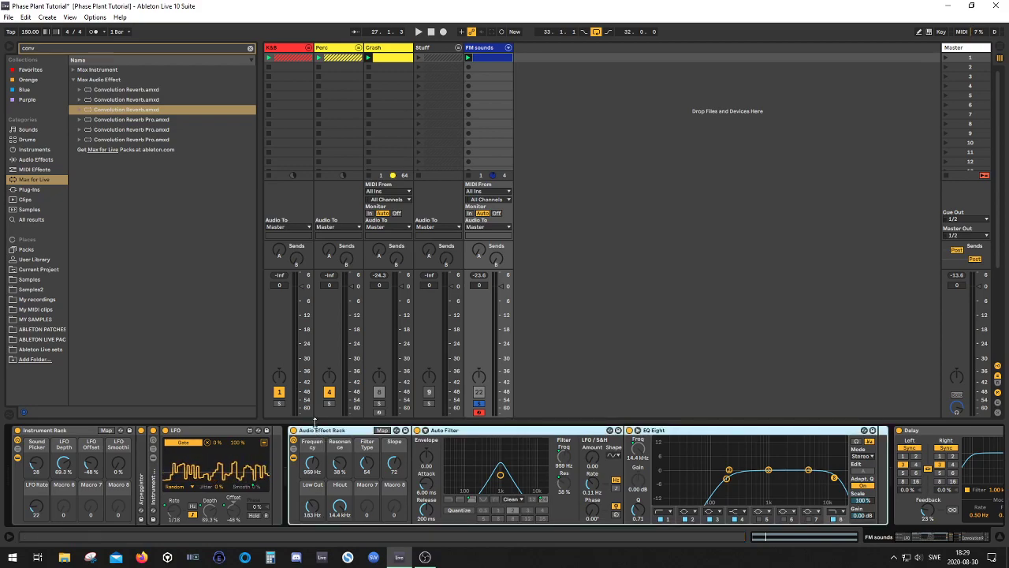
pyautogui.hotkey('ctrl', 'r')
pyautogui.write('Filter & EQ')
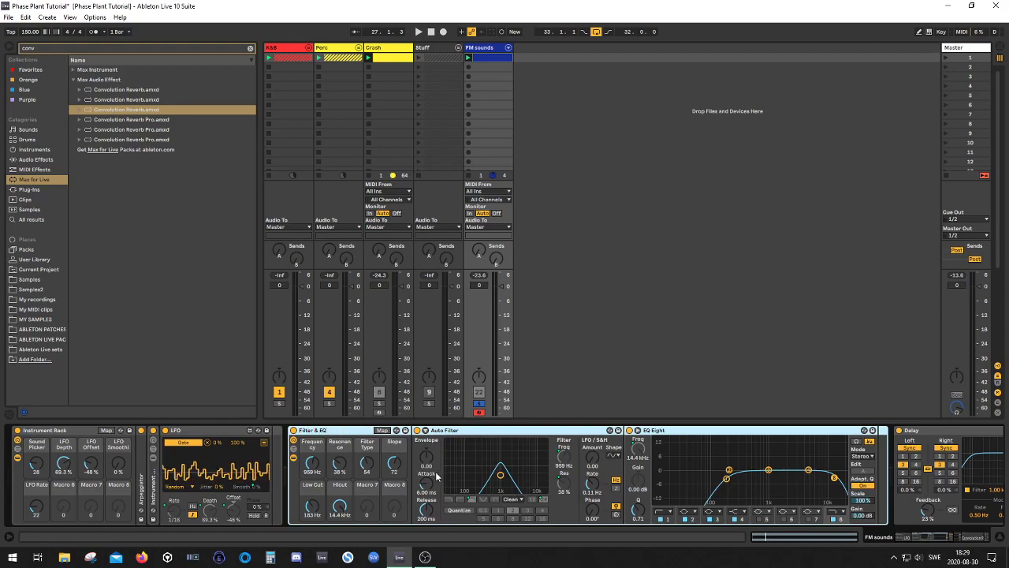
pyautogui.doubleClick(347, 431)
# - Group the Delay and Convolution Reverb into a rack, show its macro controls and name it Delay & Reverb
pyautogui.click(372, 436)
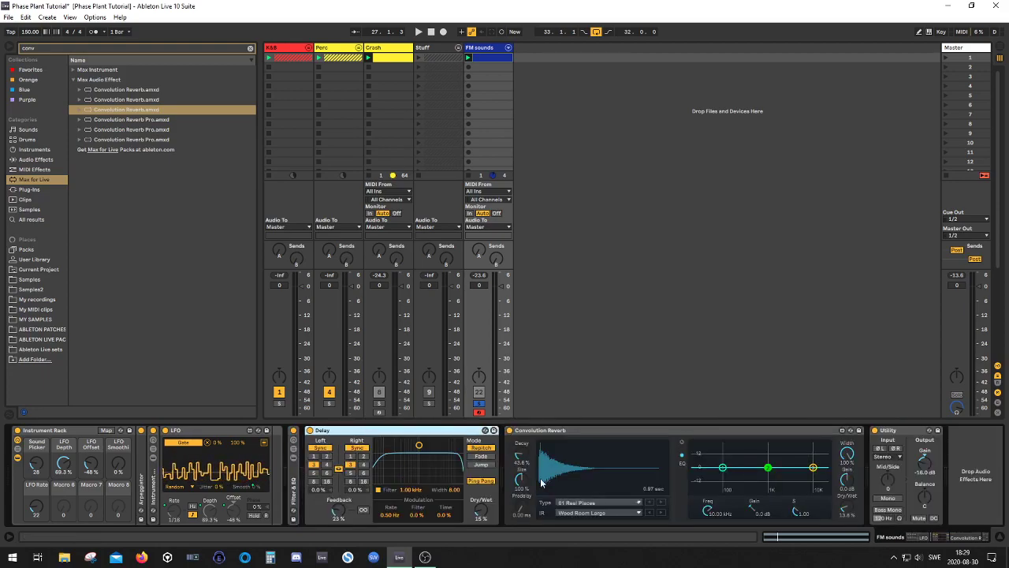
pyautogui.click(589, 430)
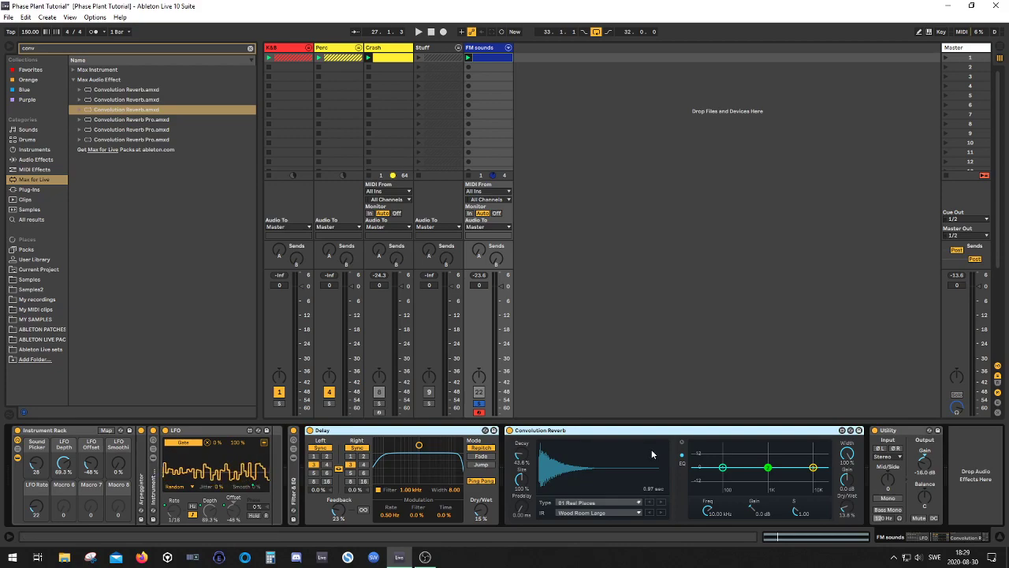
pyautogui.hotkey('ctrl', 'g')
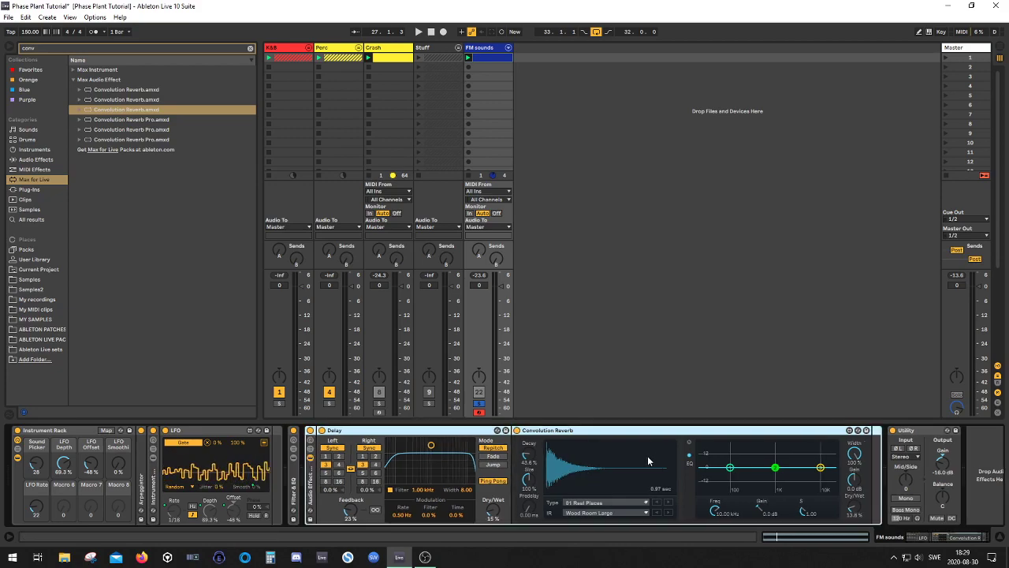
pyautogui.doubleClick(312, 489)
pyautogui.doubleClick(313, 480)
pyautogui.click(310, 446)
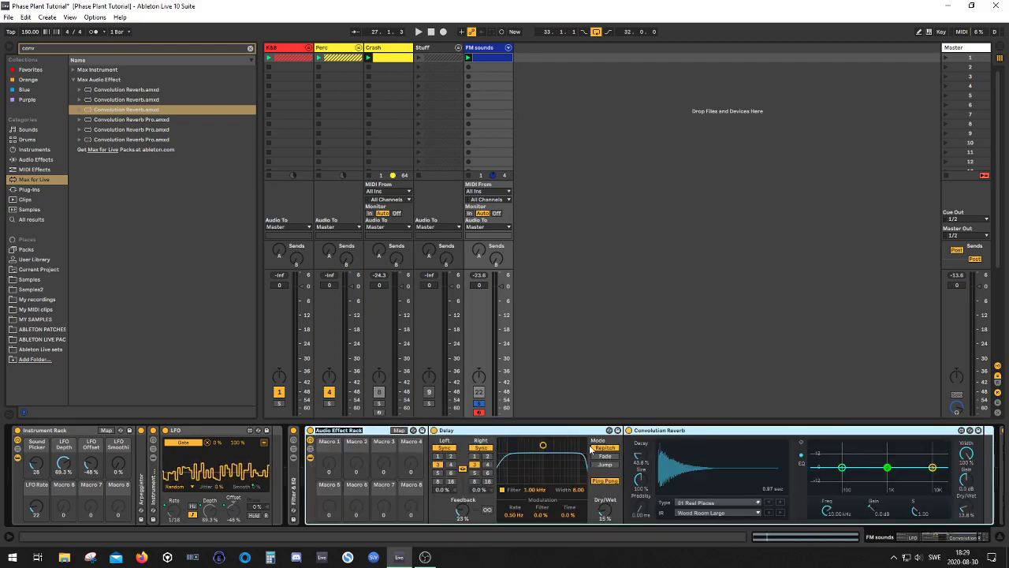
pyautogui.hotkey('ctrl', 'r')
pyautogui.write('Delay &')
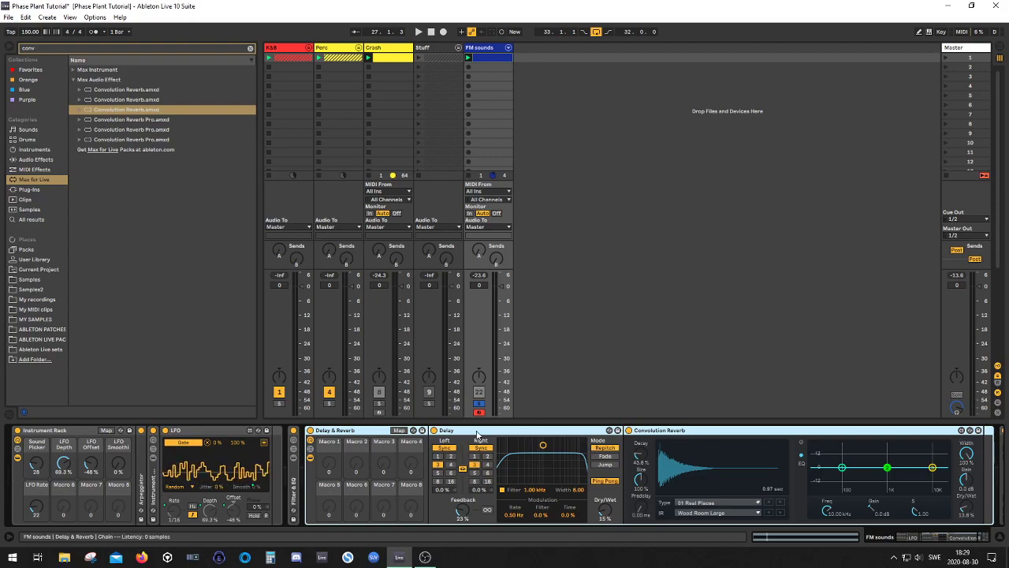
# - Map the Delay's Dry/Wet to Macro 1 of the Delay & Reverb rack and rename the macro Delay Mix
pyautogui.click(400, 430)
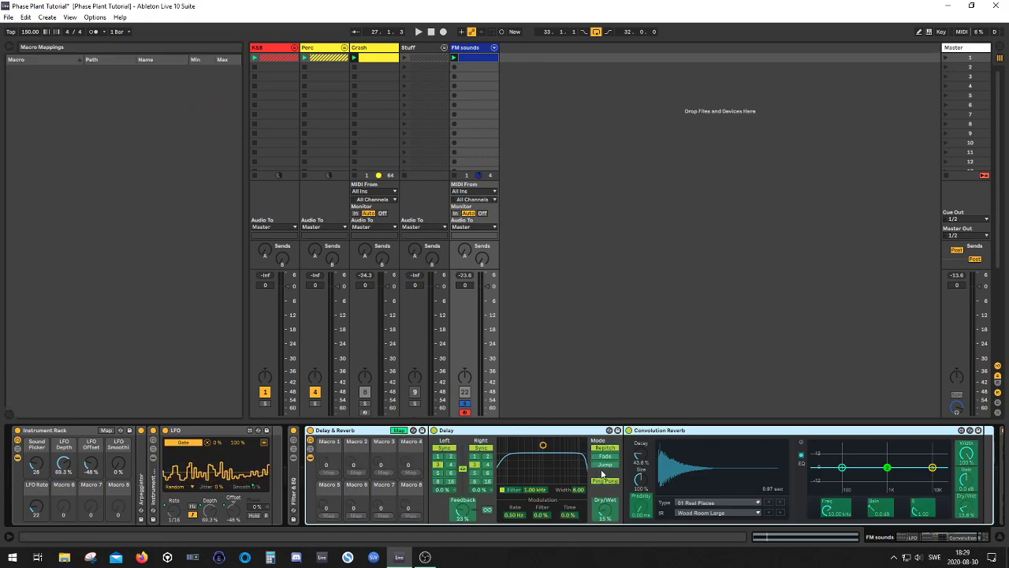
pyautogui.click(607, 513)
pyautogui.click(329, 472)
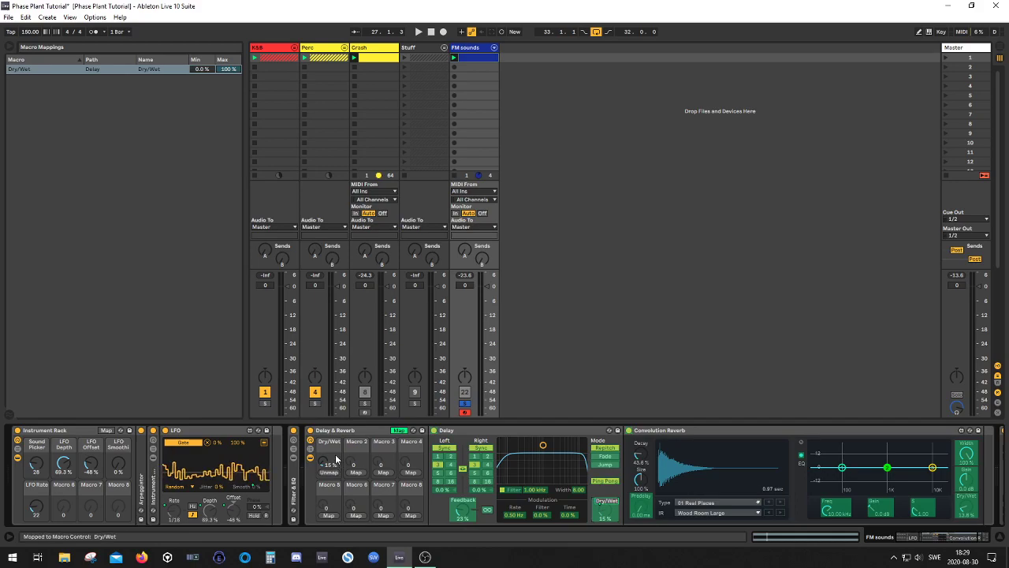
pyautogui.click(400, 430)
pyautogui.hotkey('ctrl', 'r')
pyautogui.write('Delay Mix')
pyautogui.press('Return')
# - Rename Macro 2 of the Delay & Reverb rack Reverb Mix and map the Convolution Reverb's Dry/Wet to it
pyautogui.click(361, 448)
pyautogui.hotkey('ctrl', 'r')
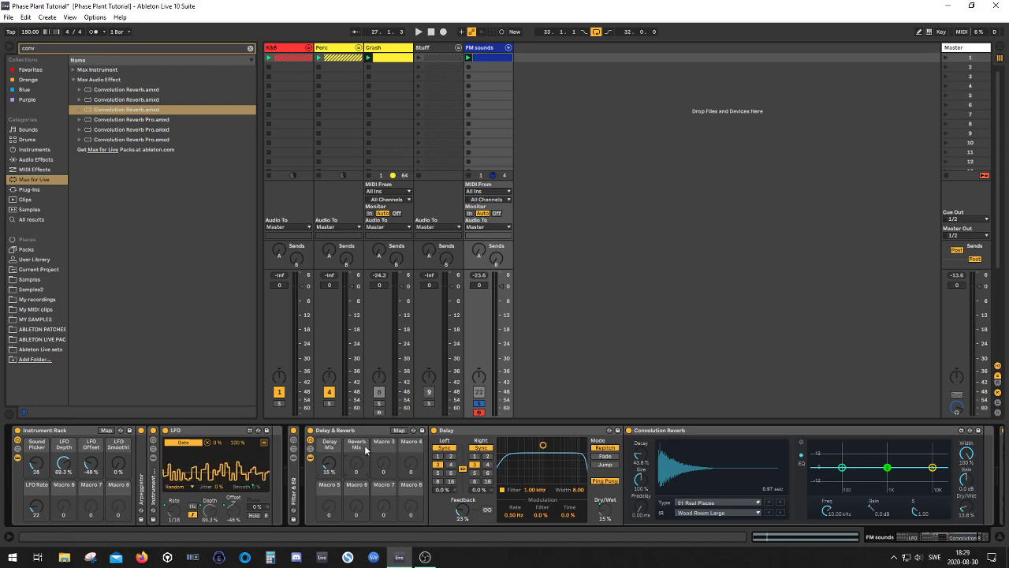
pyautogui.click(399, 430)
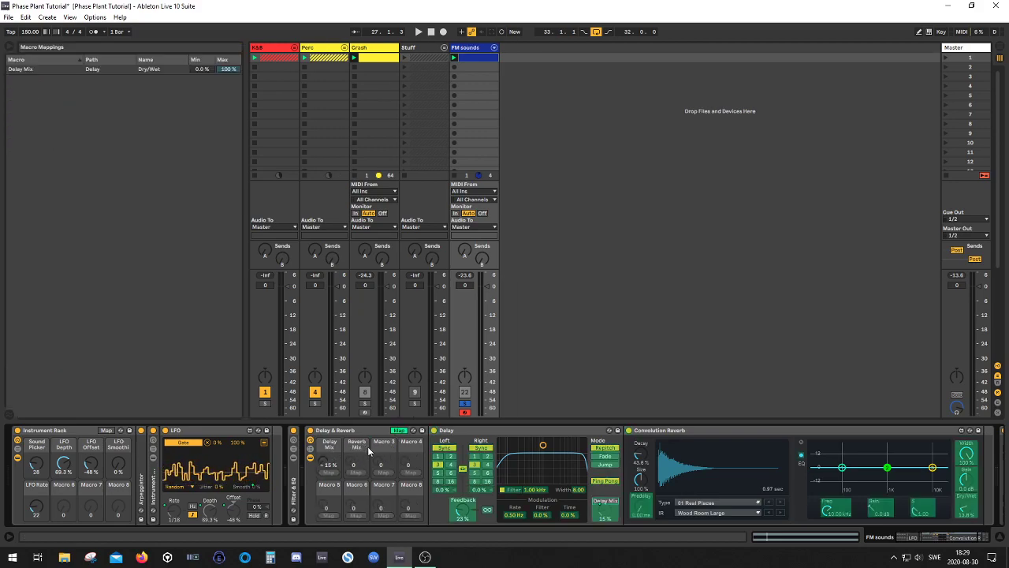
pyautogui.click(972, 507)
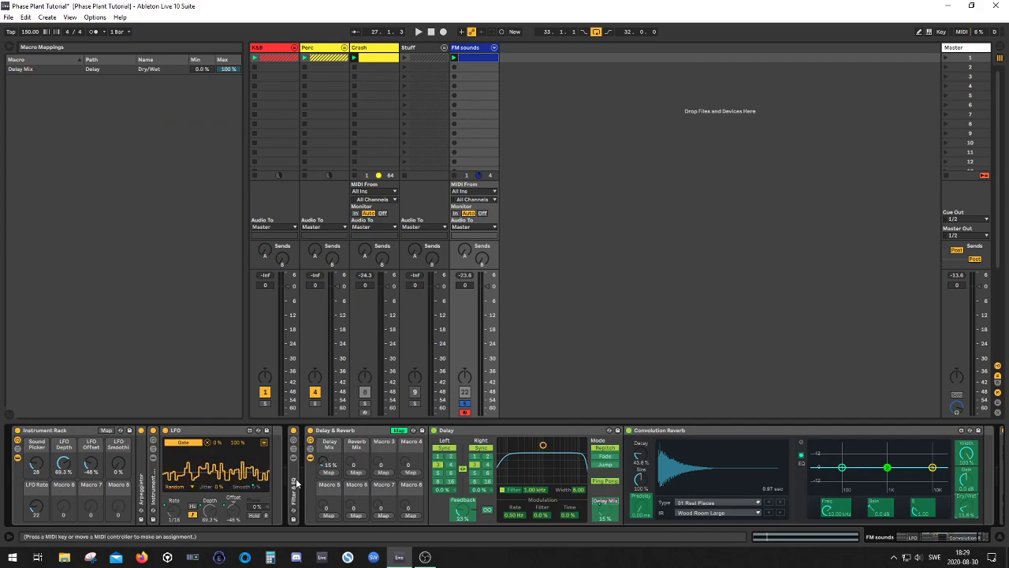
pyautogui.click(356, 471)
pyautogui.click(398, 430)
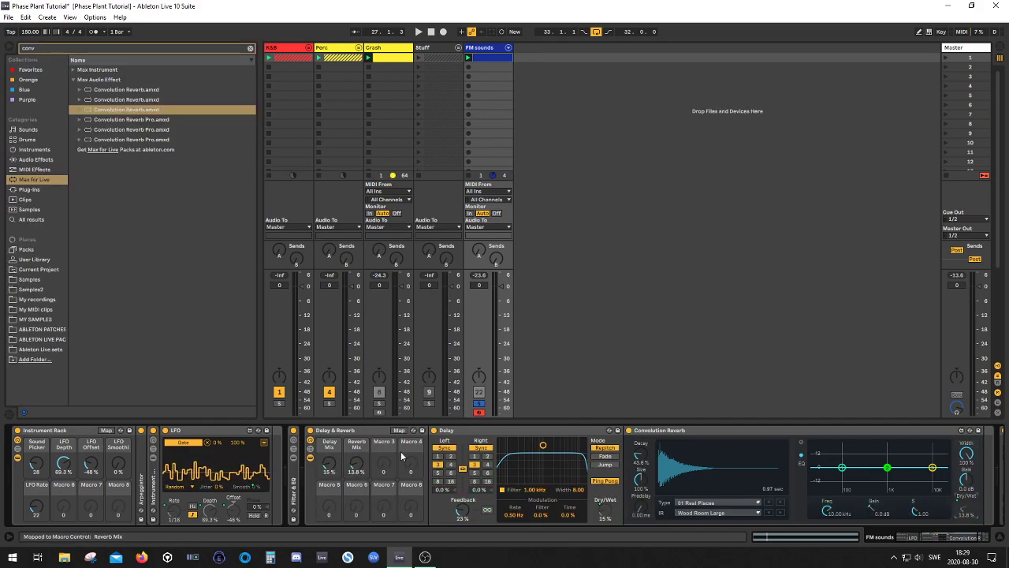
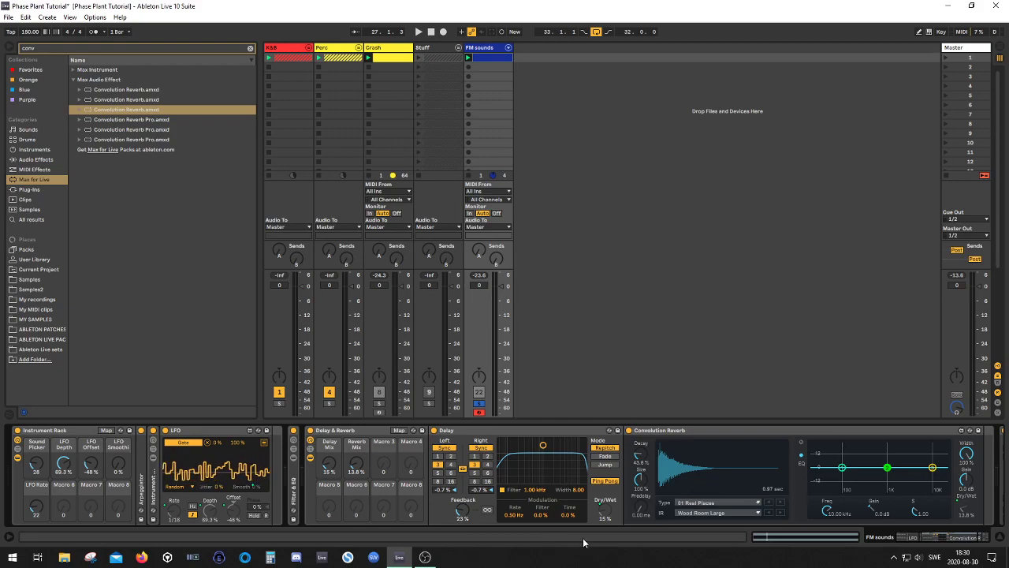
# - Audition the FM sounds track briefly while reviewing the Delay & Reverb and Filter & EQ rack macros
pyautogui.press('space')
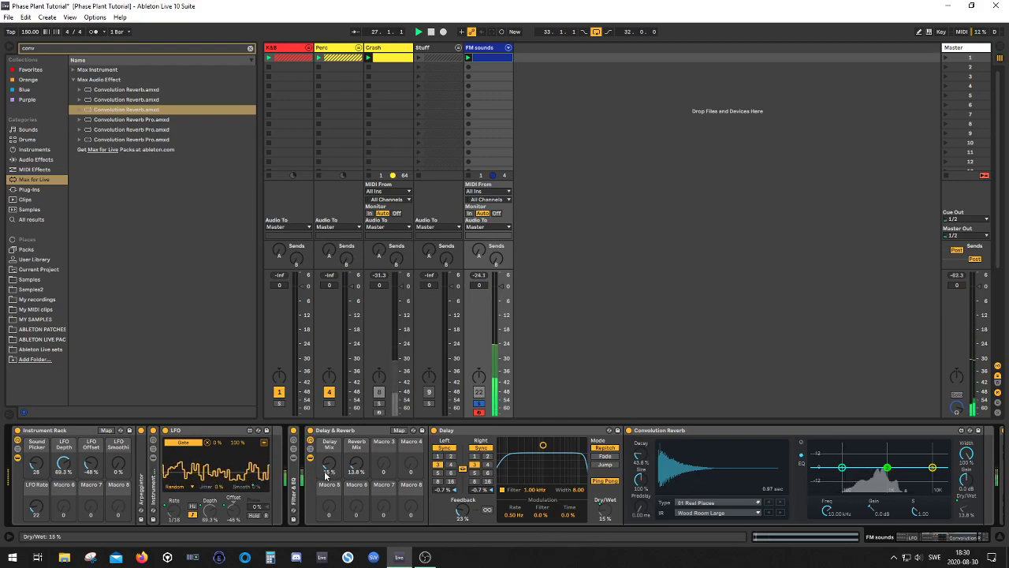
pyautogui.press('space')
pyautogui.doubleClick(294, 484)
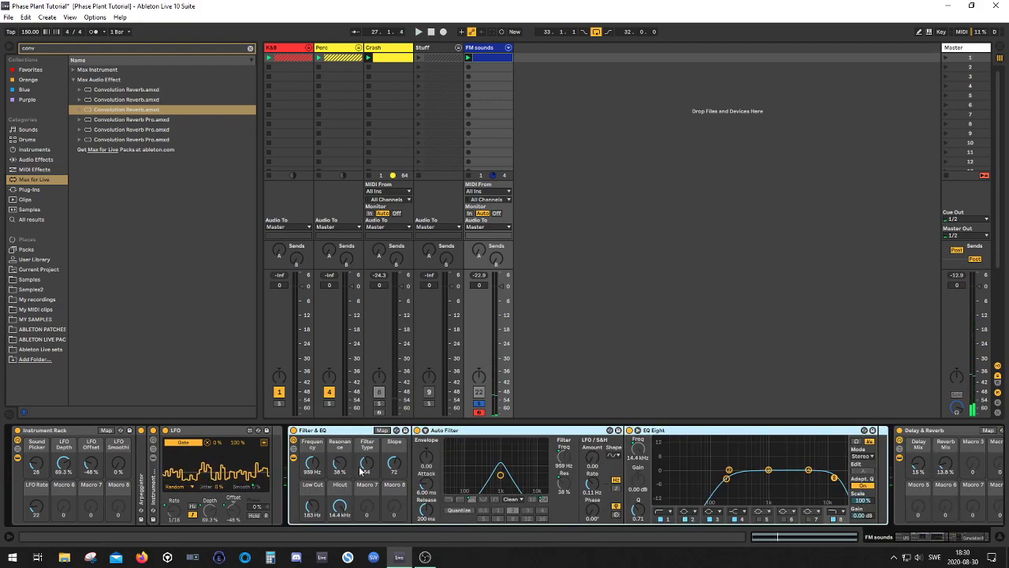
pyautogui.press('space')
pyautogui.doubleClick(347, 430)
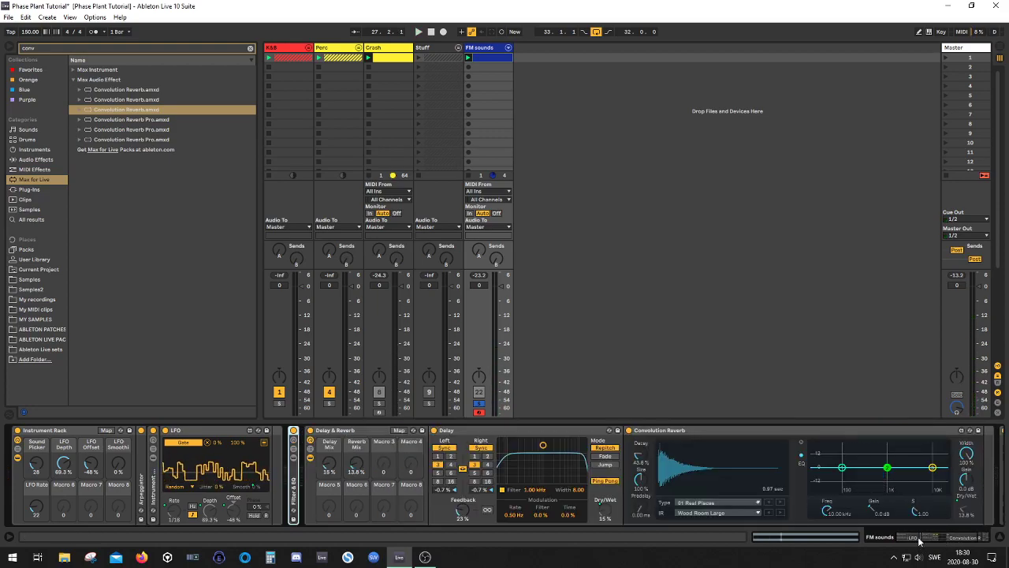
pyautogui.moveTo(917, 540); pyautogui.dragTo(870, 538)
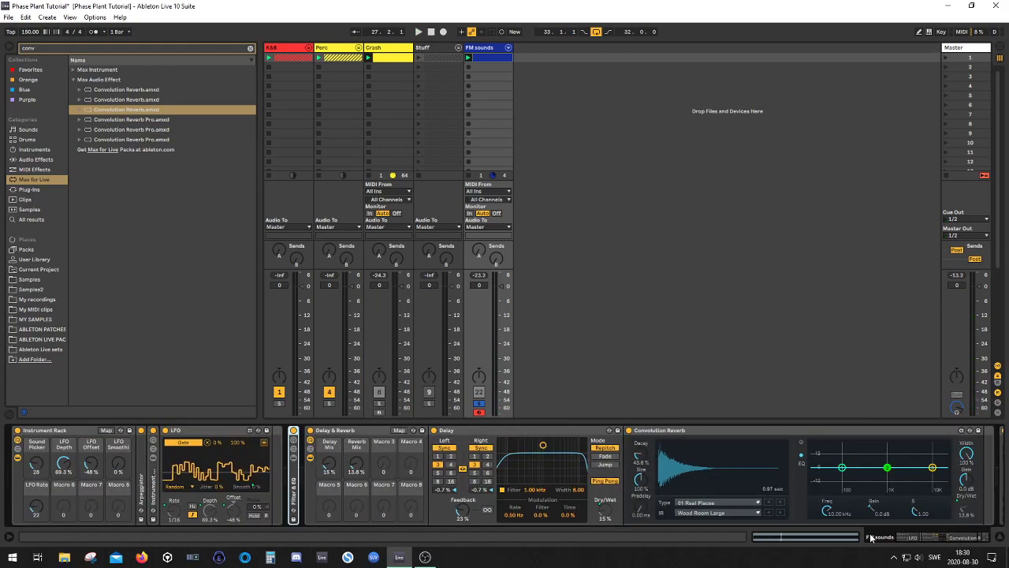
# - Collapse the LFO device and the Filter & EQ and Delay & Reverb racks in the FM sounds chain
pyautogui.doubleClick(177, 434)
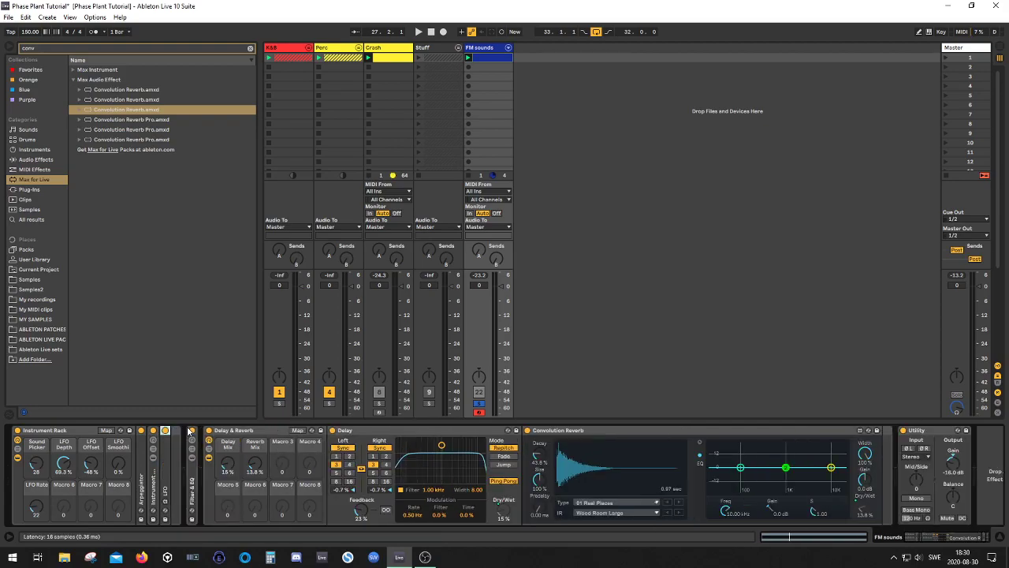
pyautogui.doubleClick(195, 474)
pyautogui.doubleClick(241, 432)
pyautogui.doubleClick(237, 432)
# - Rename the main Instrument Rack on the FM sounds track to Sound Source
pyautogui.click(69, 429)
pyautogui.doubleClick(70, 430)
pyautogui.doubleClick(22, 477)
pyautogui.hotkey('ctrl', 'r')
pyautogui.write('S')
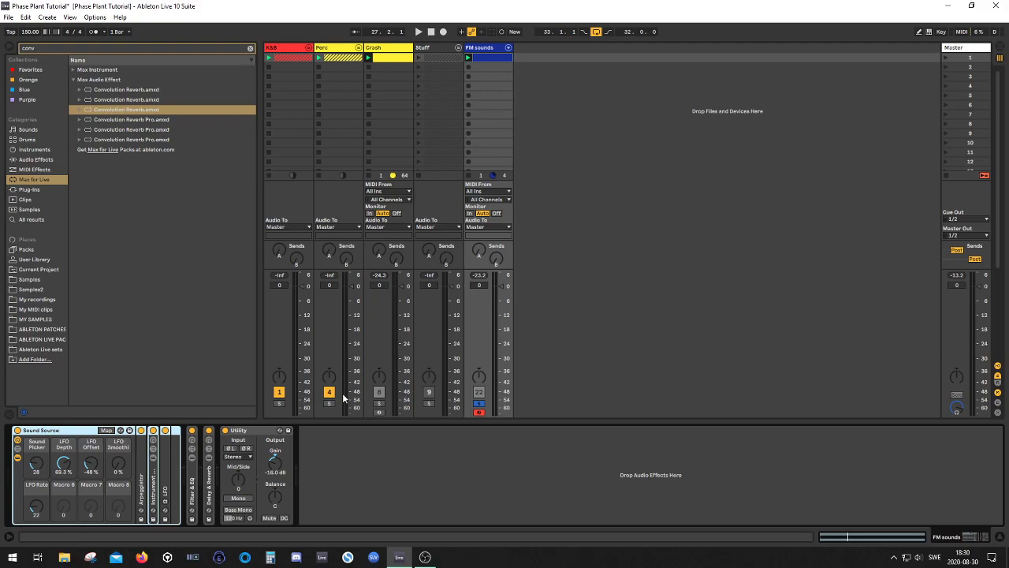
# - Play the track briefly and inspect the Sound Source rack's Arpeggiator, leaving the whole rack collapsed
pyautogui.press('space')
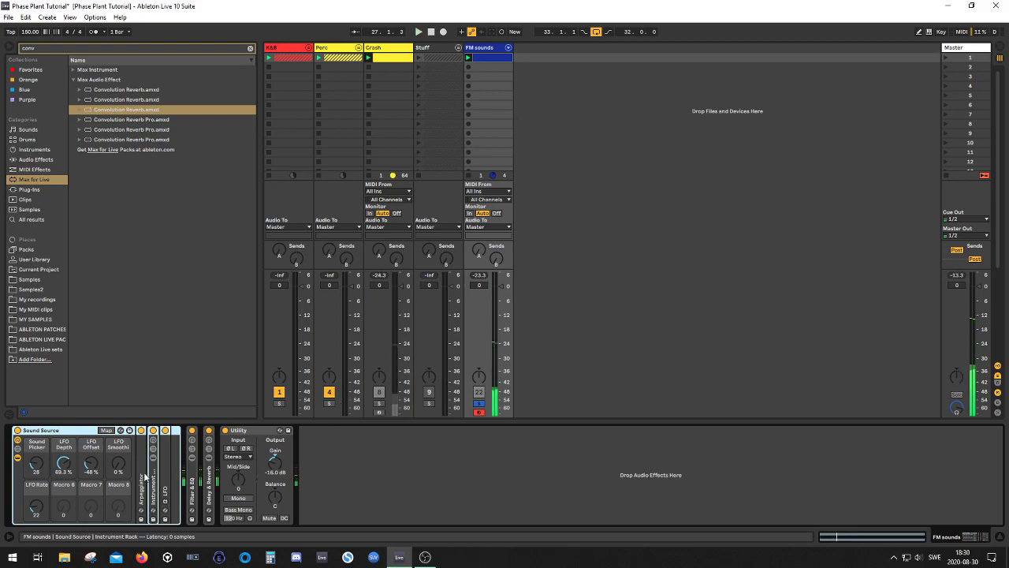
pyautogui.click(142, 469)
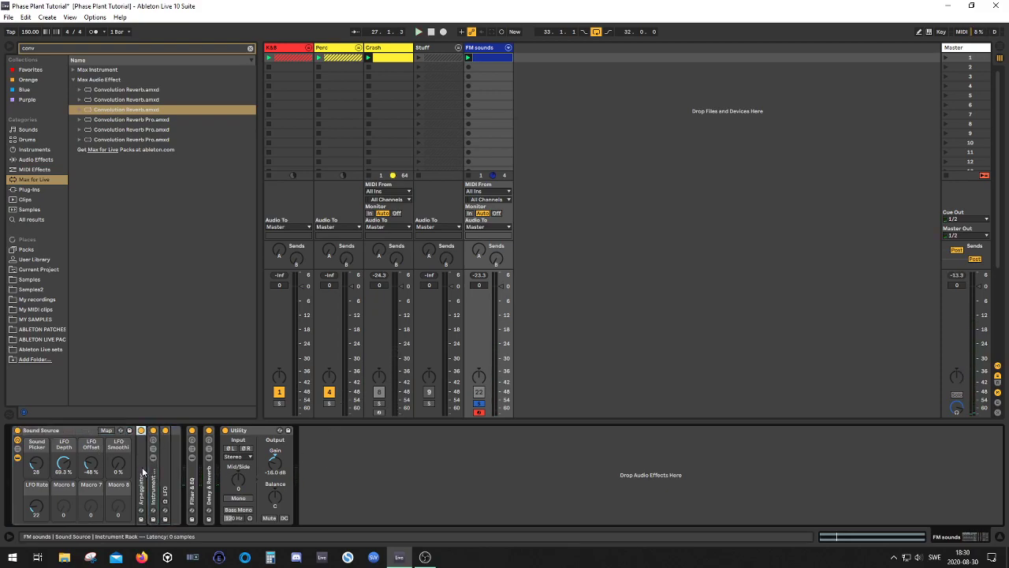
pyautogui.doubleClick(143, 469)
pyautogui.doubleClick(165, 429)
pyautogui.doubleClick(51, 429)
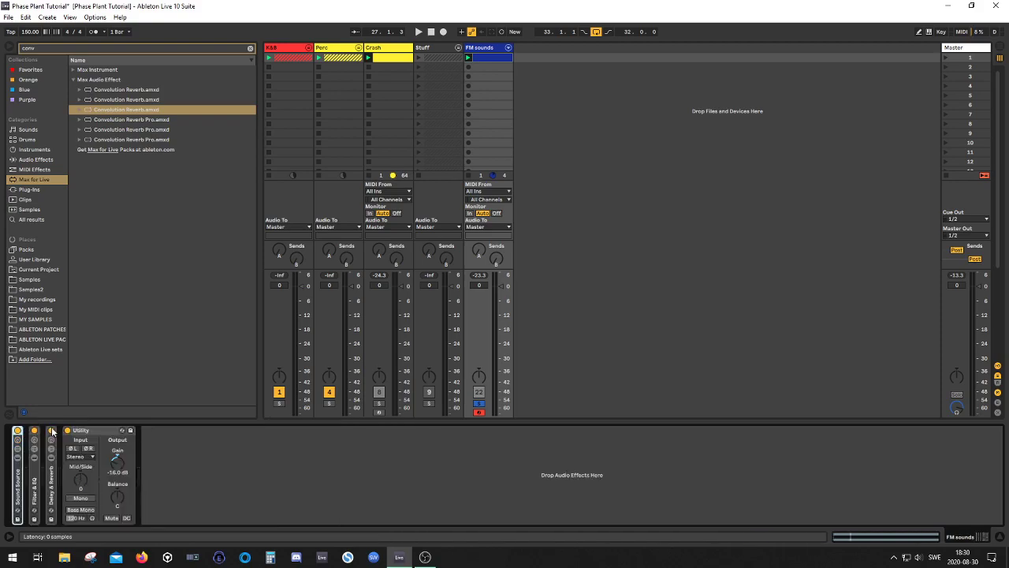
pyautogui.doubleClick(17, 467)
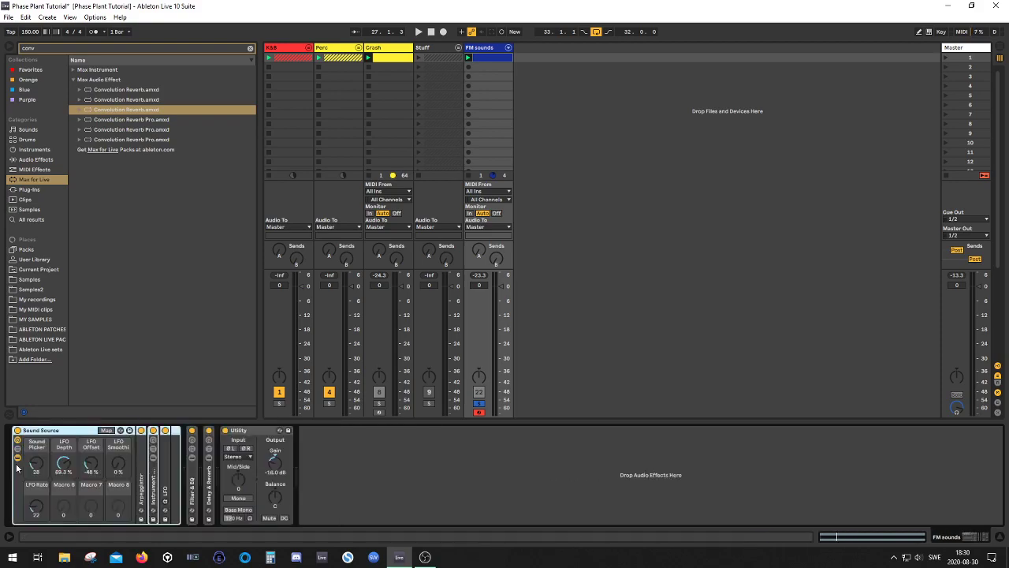
pyautogui.doubleClick(76, 432)
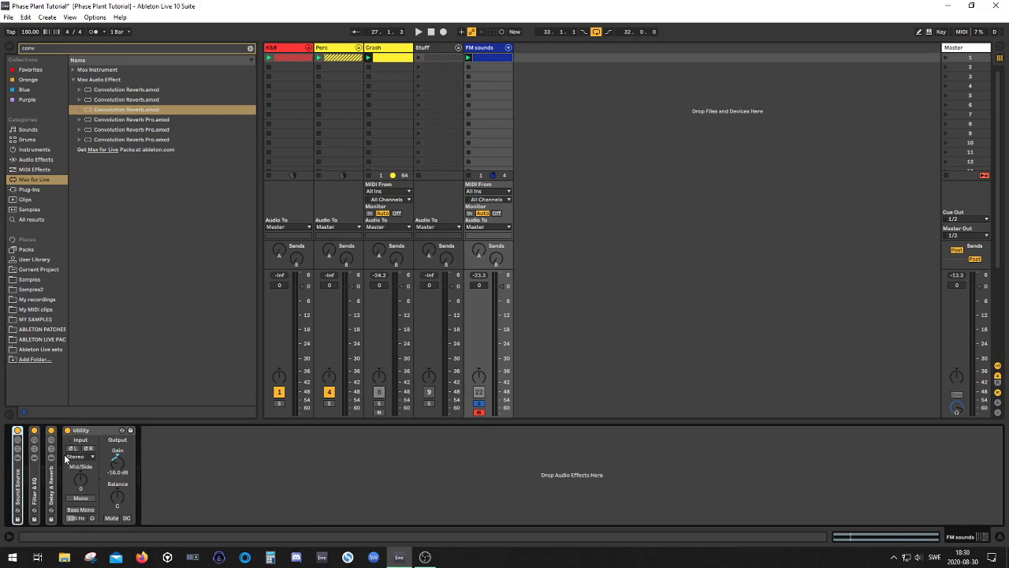
# - Collapse the Auto Filter and EQ Eight inside the Filter & EQ rack, leaving the rack itself collapsed
pyautogui.doubleClick(37, 473)
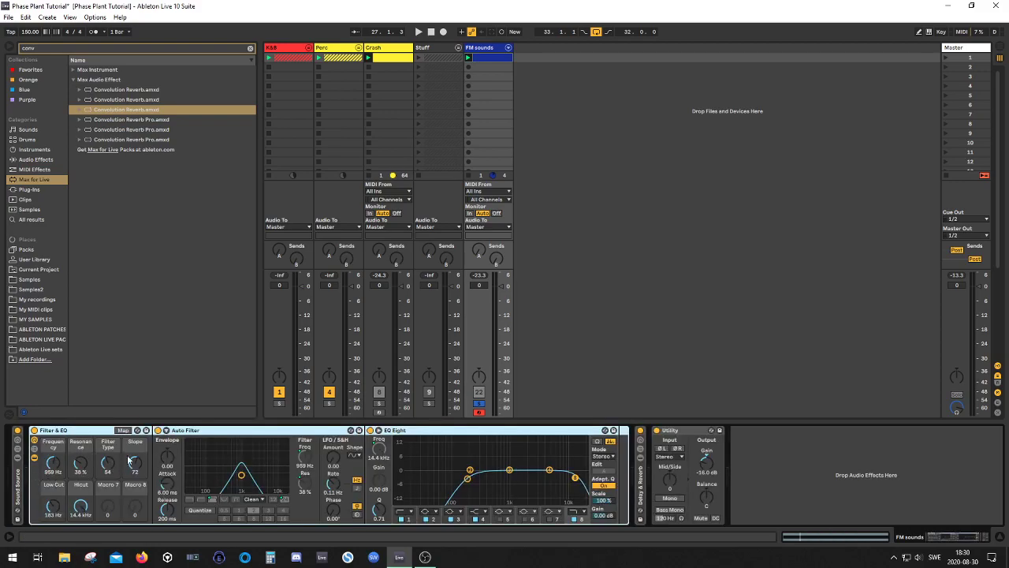
pyautogui.doubleClick(217, 431)
pyautogui.doubleClick(217, 430)
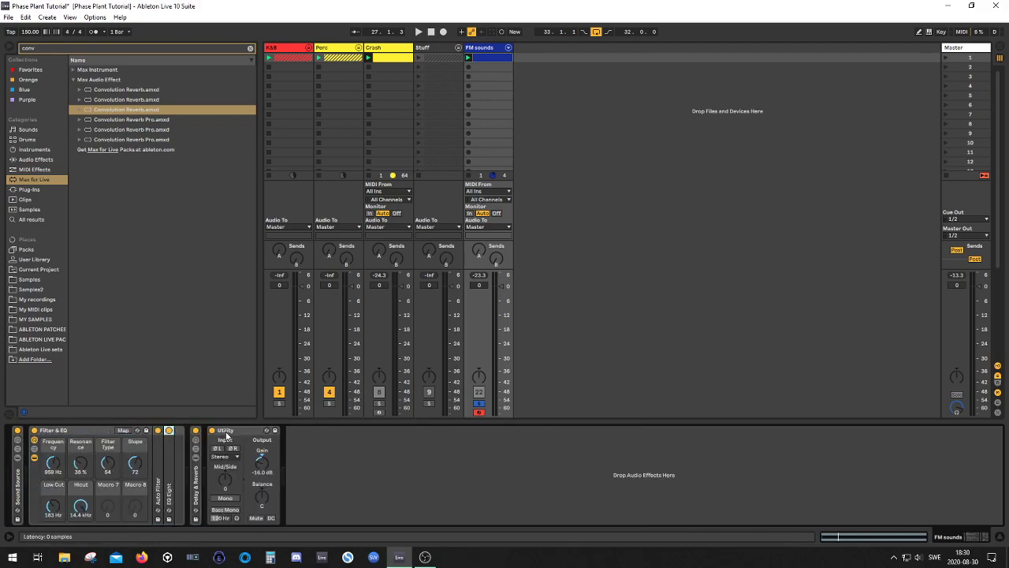
pyautogui.doubleClick(84, 431)
# - Group the Sound Source, Filter & EQ and Delay & Reverb racks into one Instrument Rack, leaving the Utility outside
pyautogui.click(49, 477)
pyautogui.doubleClick(49, 484)
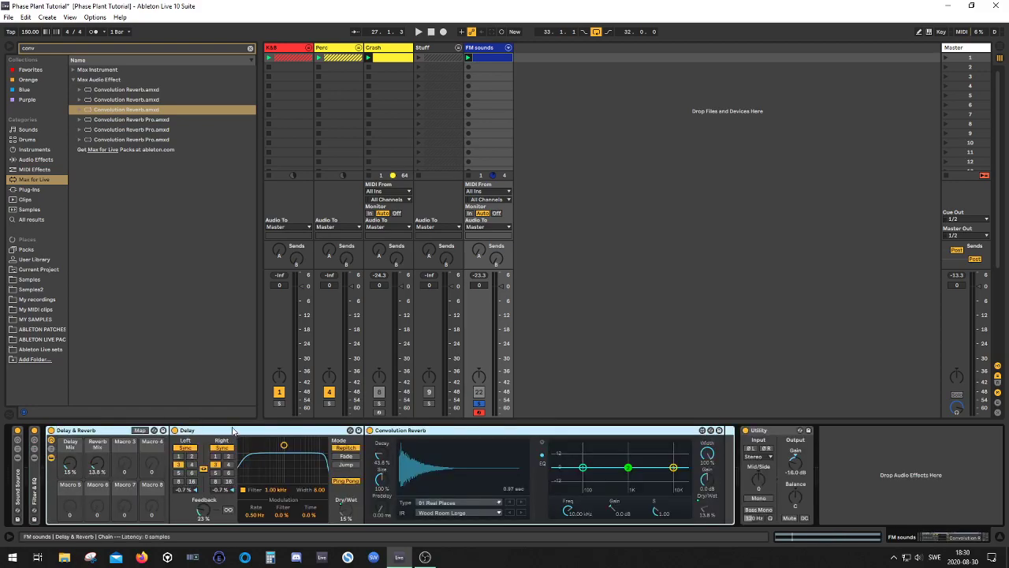
pyautogui.doubleClick(99, 433)
pyautogui.keyDown('shift'); pyautogui.click(16, 458); pyautogui.keyUp('shift')
pyautogui.hotkey('ctrl', 'g')
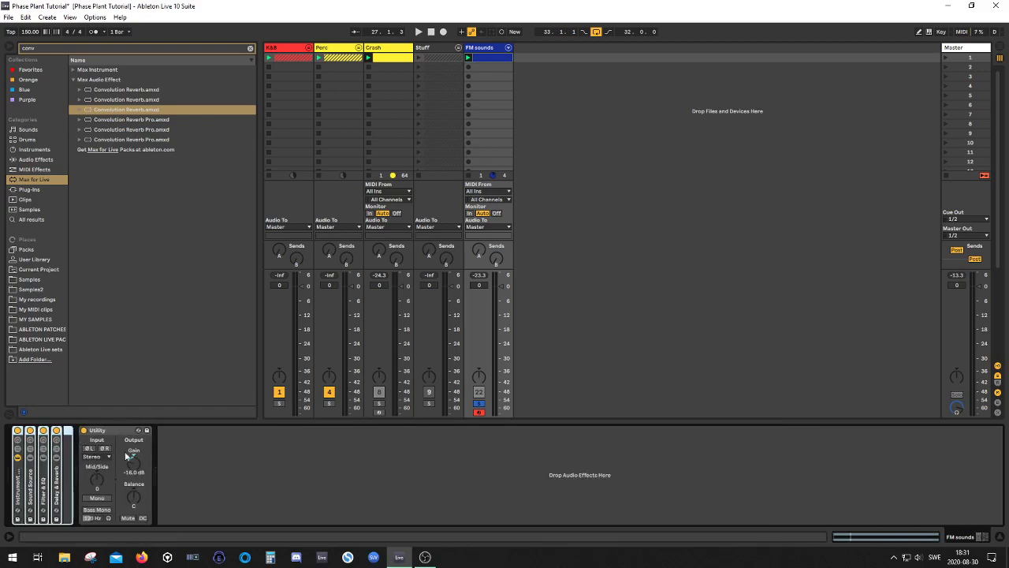
# - Show the macro controls of the new outer Instrument Rack and rename it Random shiznit
pyautogui.doubleClick(17, 488)
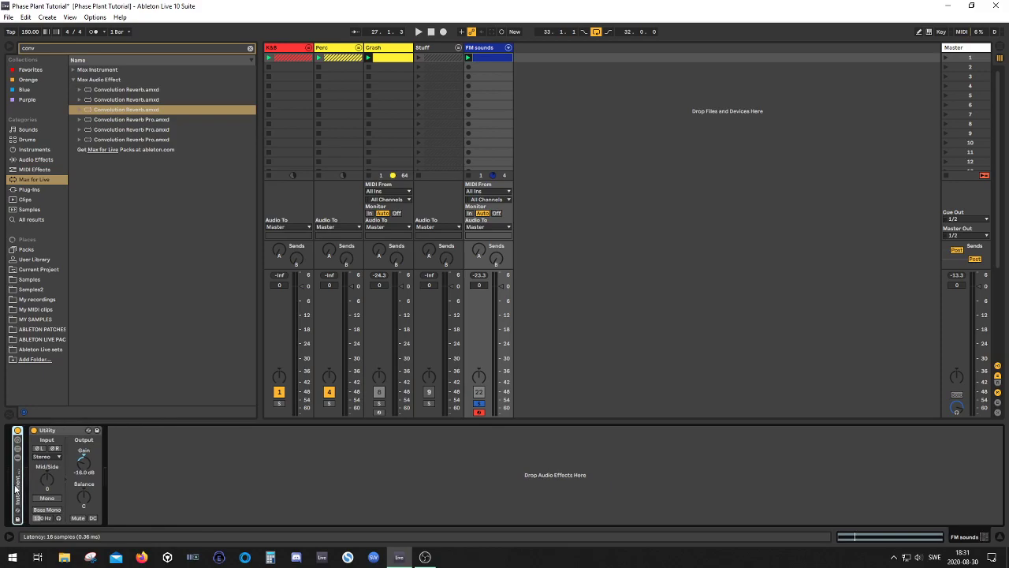
pyautogui.doubleClick(16, 489)
pyautogui.doubleClick(16, 479)
pyautogui.click(17, 441)
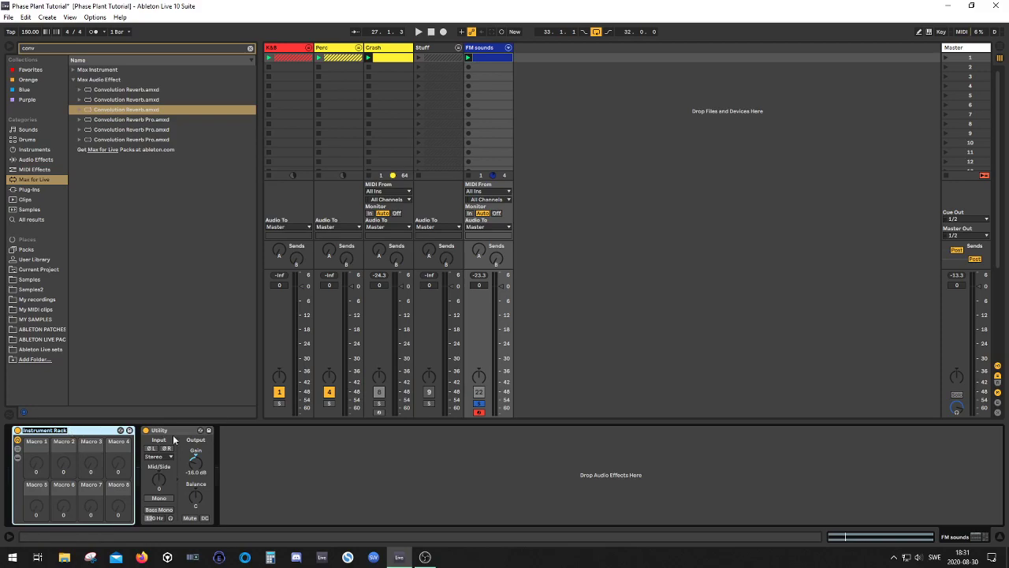
pyautogui.write('Random shiznit')
# - Display the macro controls, chain list and contained devices of the Random shiznit rack
pyautogui.doubleClick(69, 429)
pyautogui.doubleClick(19, 477)
pyautogui.click(17, 440)
pyautogui.click(17, 449)
pyautogui.click(18, 457)
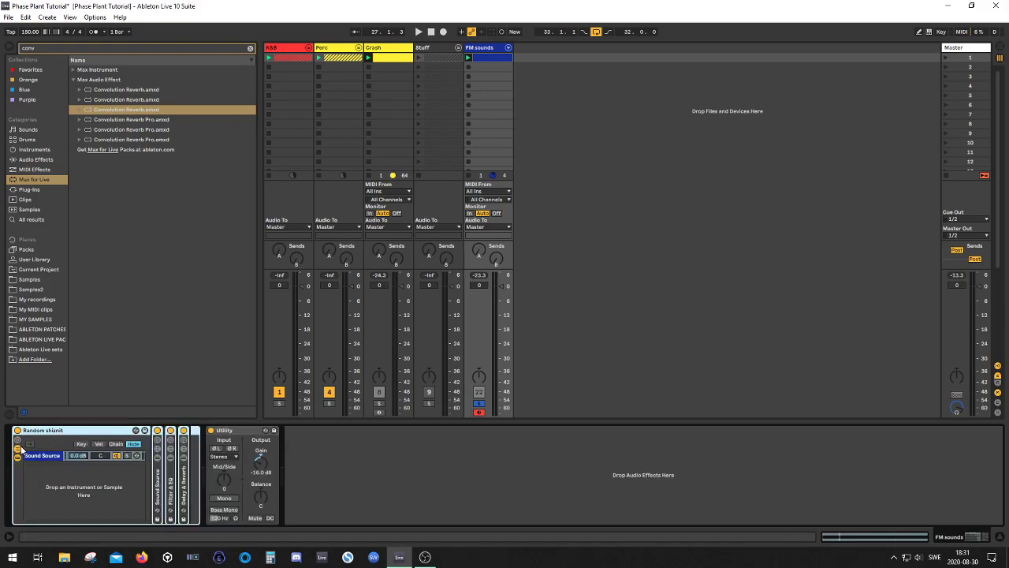
pyautogui.click(19, 441)
# - Expand the Sound Source rack and its Arpeggiator, keeping the nested Instrument Rack collapsed
pyautogui.doubleClick(269, 482)
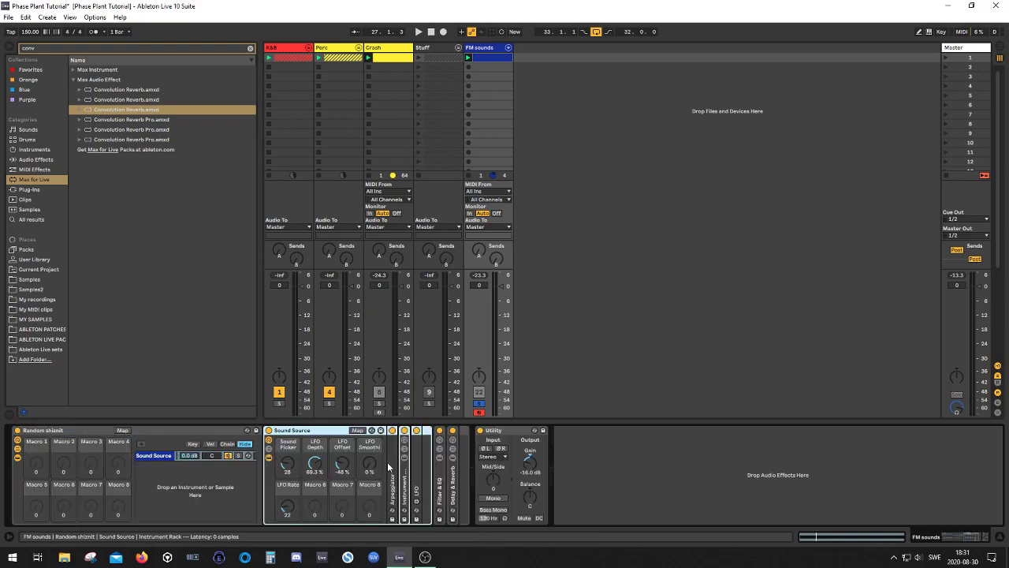
pyautogui.doubleClick(393, 473)
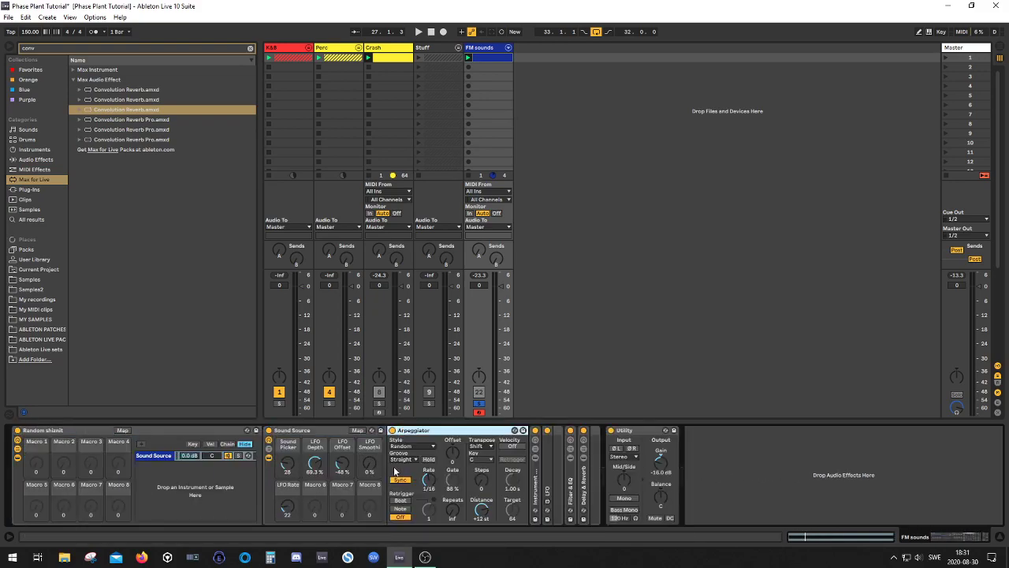
pyautogui.doubleClick(536, 473)
pyautogui.doubleClick(602, 431)
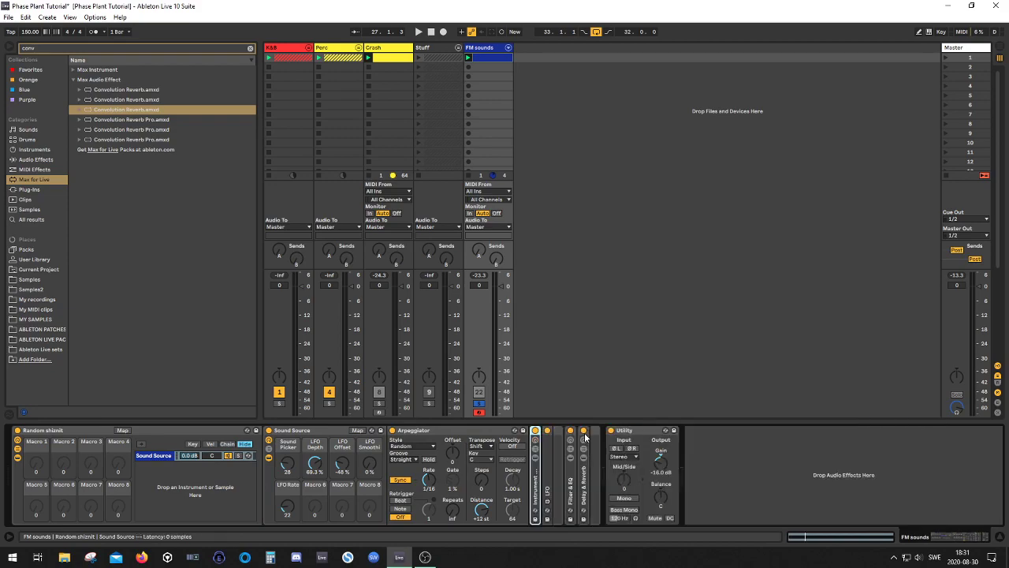
# - Collapse the Arpeggiator and examine the chains of the nested Instrument Rack during playback, leaving that nested rack folded
pyautogui.doubleClick(444, 432)
pyautogui.doubleClick(292, 432)
pyautogui.click(168, 430)
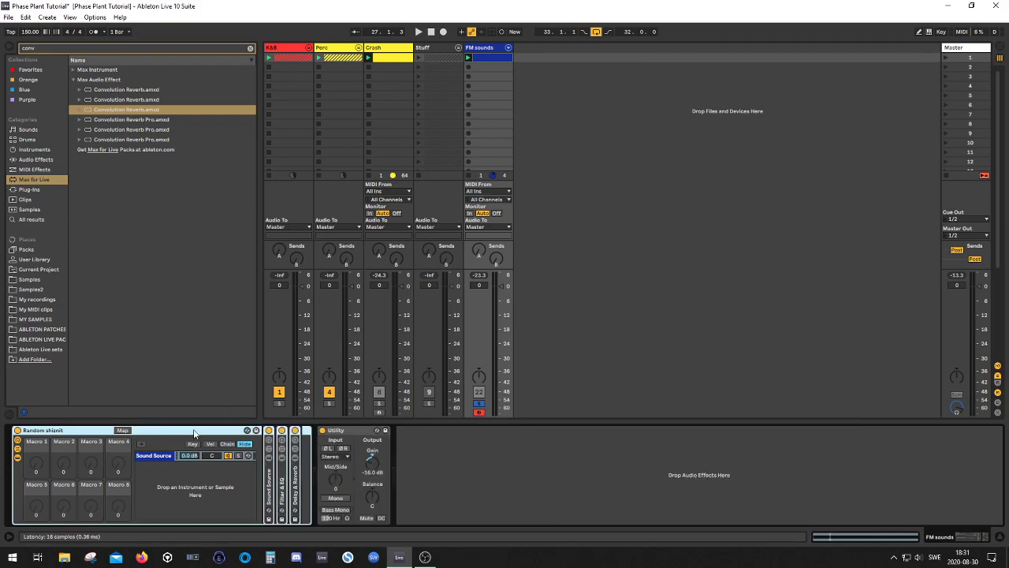
pyautogui.doubleClick(272, 497)
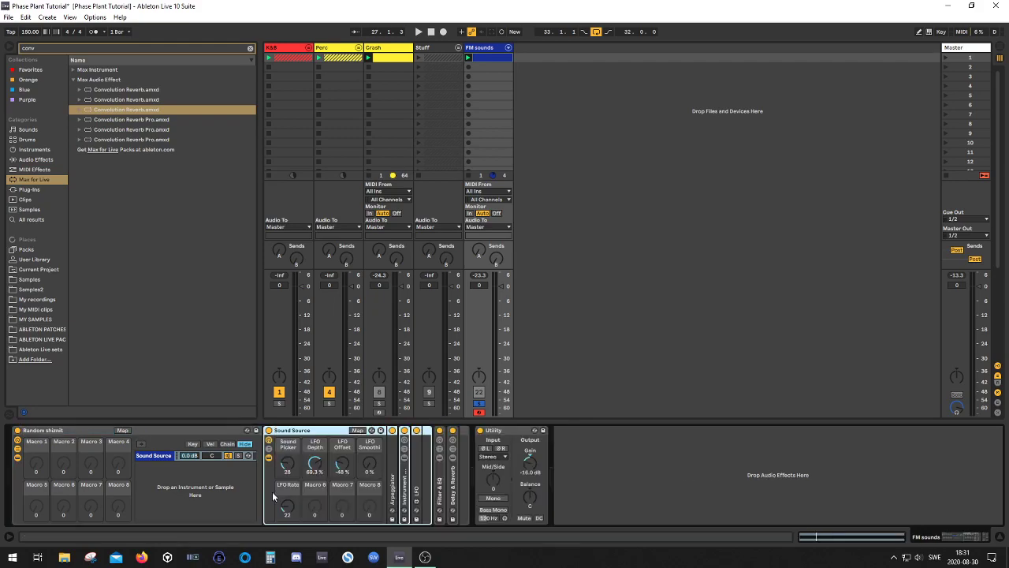
pyautogui.doubleClick(406, 492)
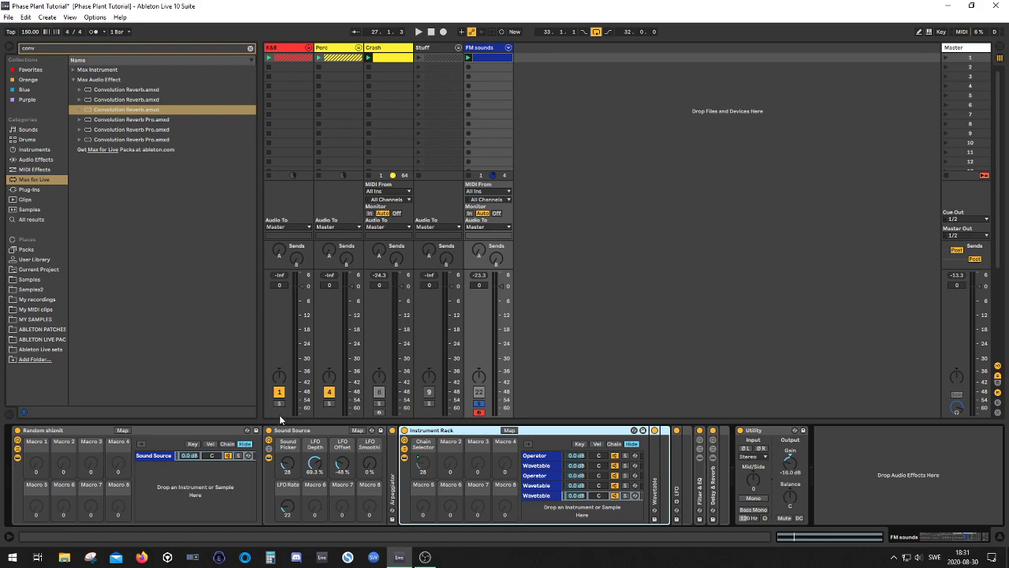
pyautogui.press('space')
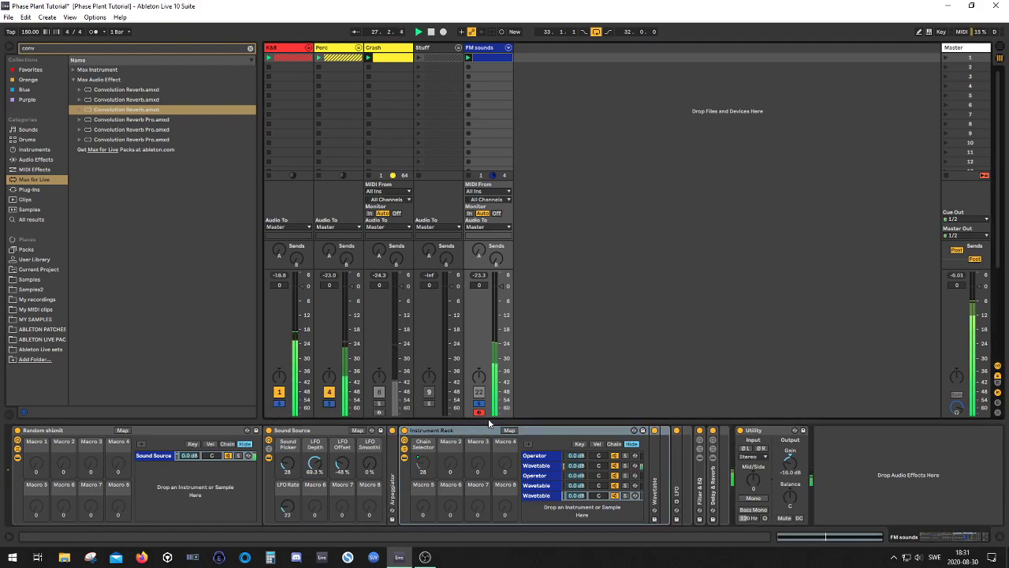
pyautogui.doubleClick(544, 430)
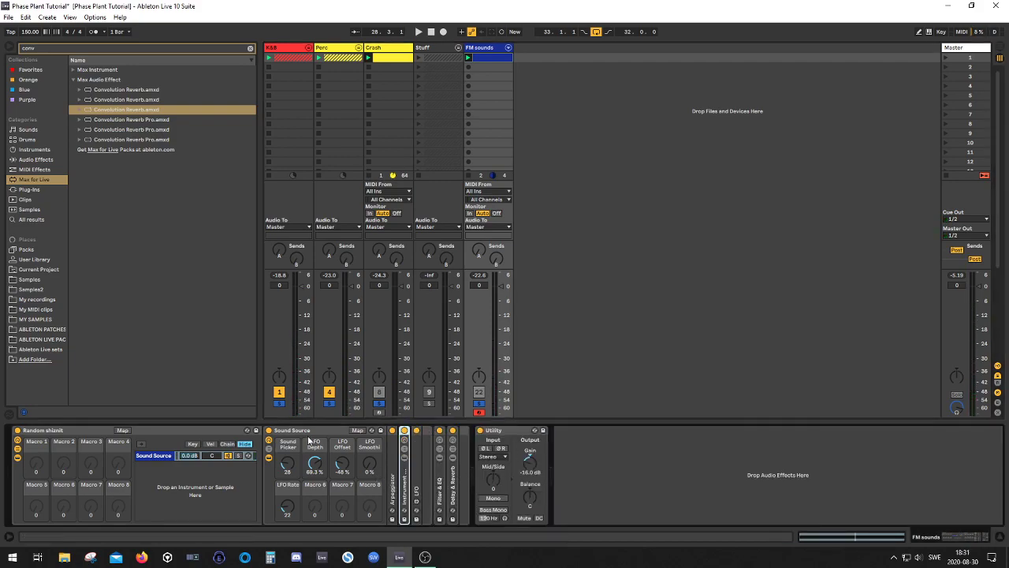
# - Expand the Filter & EQ rack and, during playback, set its Frequency to 374 Hz and the Sound Picker to 67
pyautogui.click(328, 461)
pyautogui.doubleClick(439, 482)
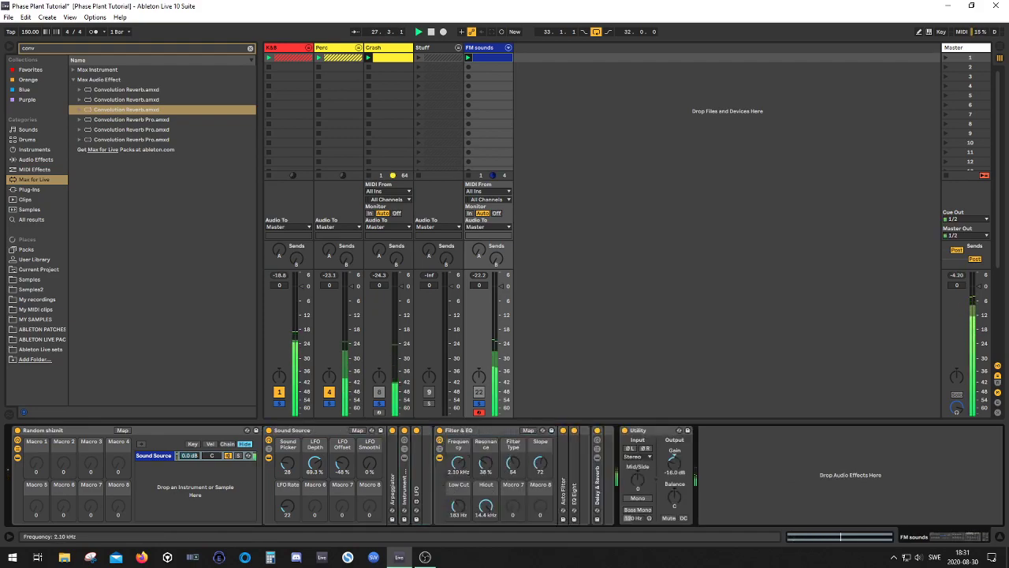
pyautogui.moveTo(459, 465); pyautogui.dragTo(459, 509)
pyautogui.moveTo(458, 473); pyautogui.dragTo(459, 517)
pyautogui.click(488, 433)
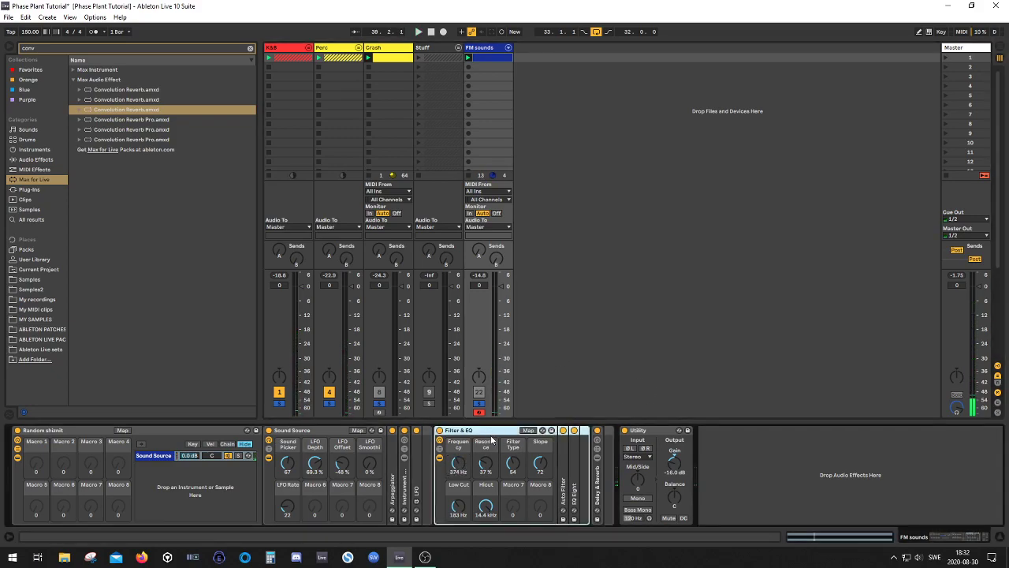
# - Search the audio effects for "satura" and insert a Saturator between the Auto Filter and EQ Eight in the Filter & EQ rack
pyautogui.click(573, 472)
pyautogui.doubleClick(45, 49)
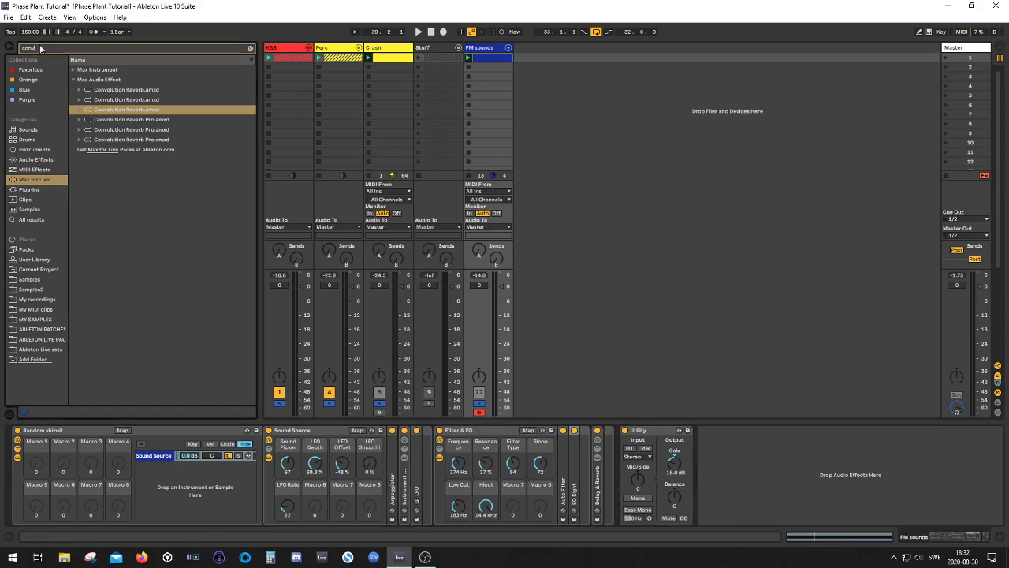
pyautogui.press('BackSpace')
pyautogui.write('setura')
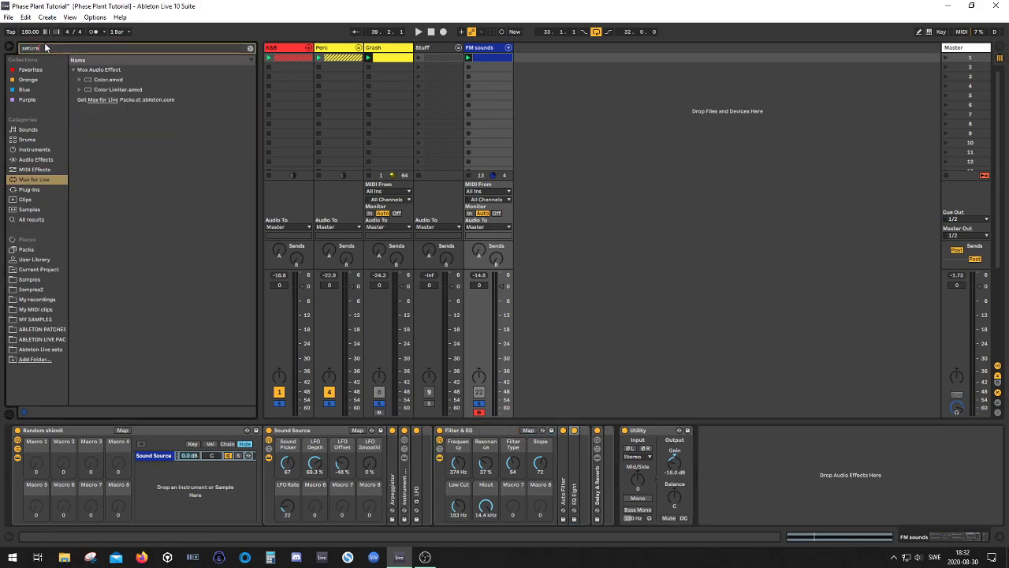
pyautogui.click(27, 159)
pyautogui.click(70, 83)
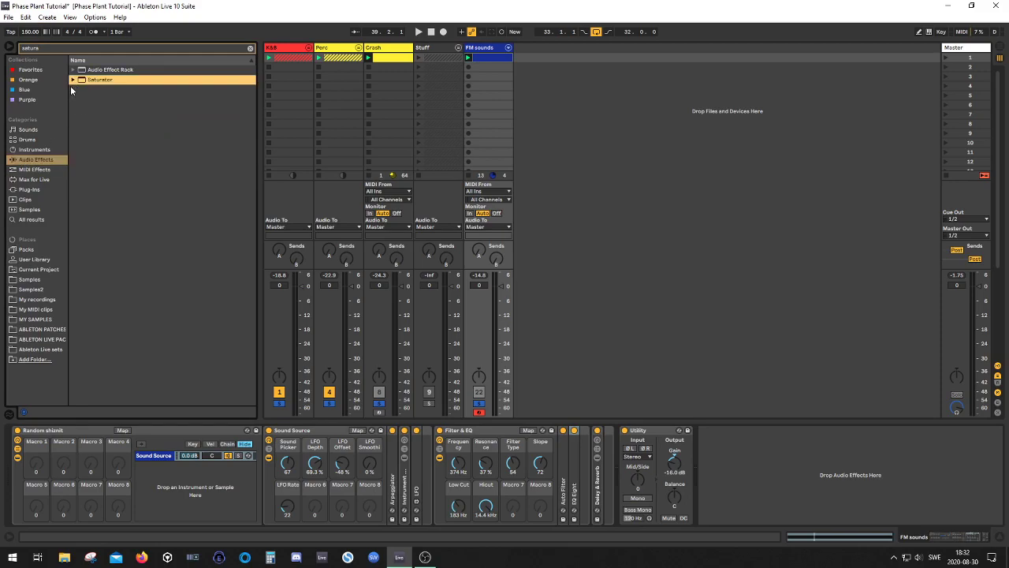
pyautogui.click(574, 490)
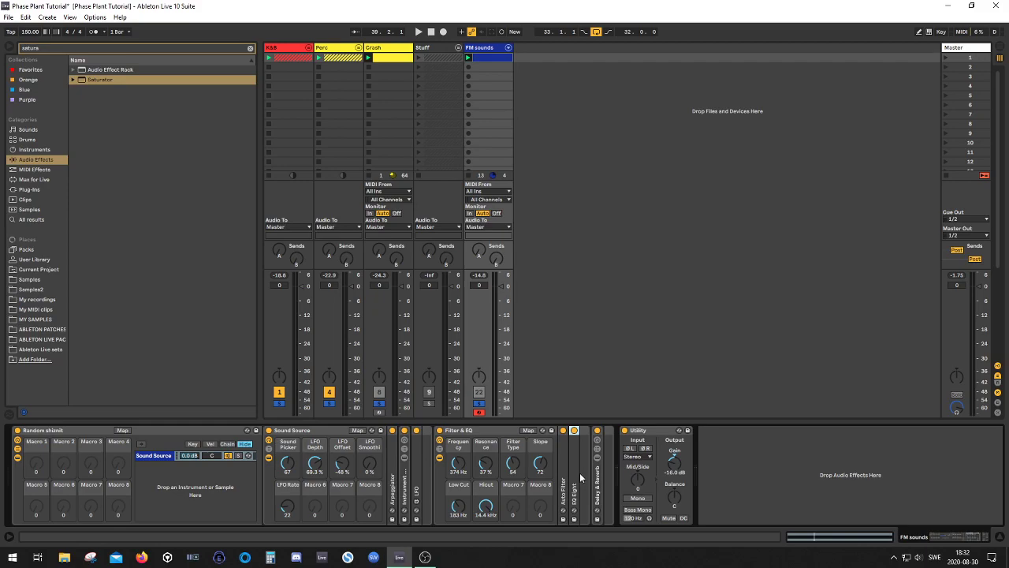
pyautogui.moveTo(109, 82); pyautogui.dragTo(571, 491)
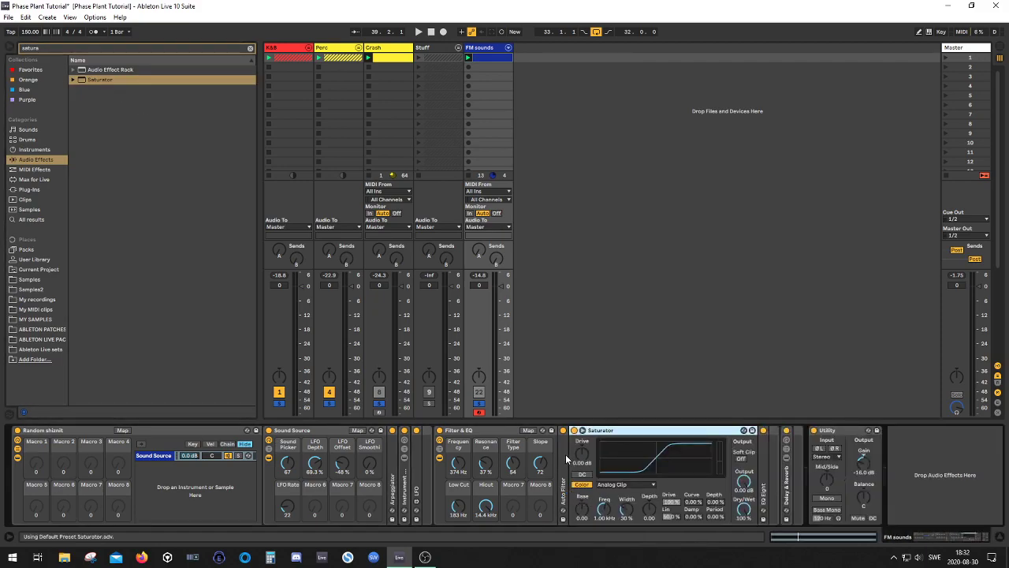
# - Set the Saturator's Drive to 6 dB, its curve to Soft Sine and its Output to -6 dB
pyautogui.moveTo(578, 454); pyautogui.dragTo(578, 455)
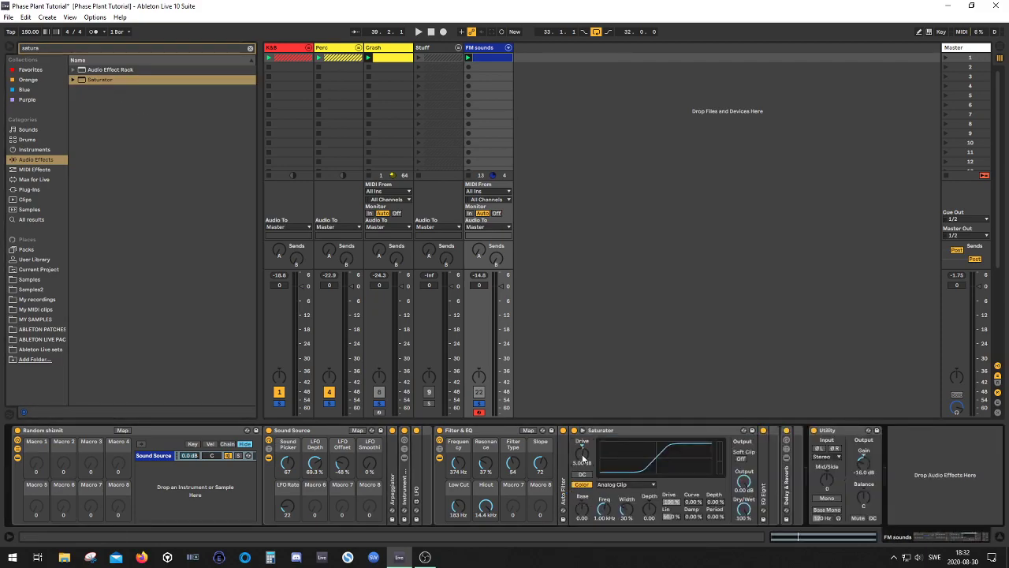
pyautogui.click(625, 487)
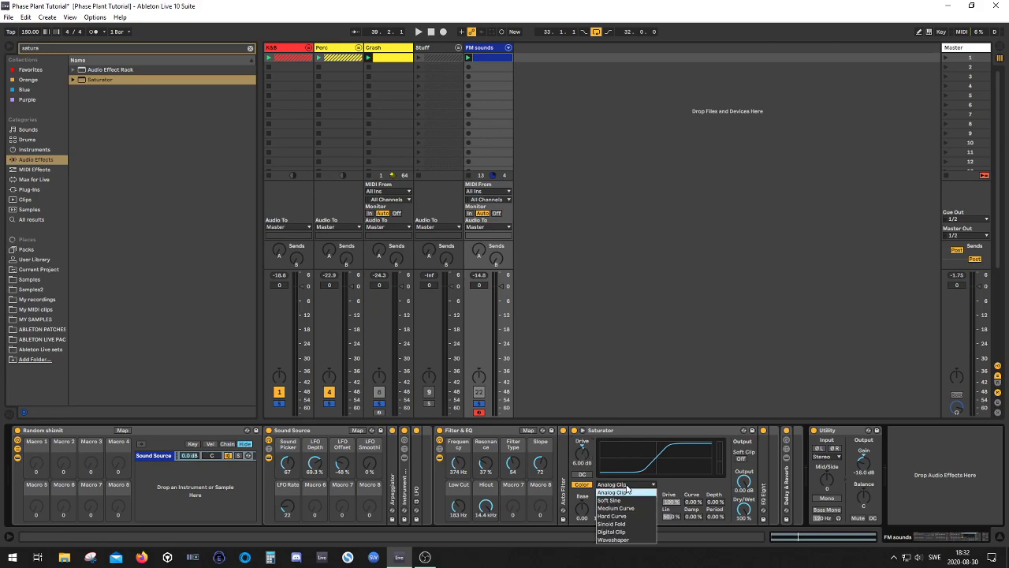
pyautogui.click(619, 500)
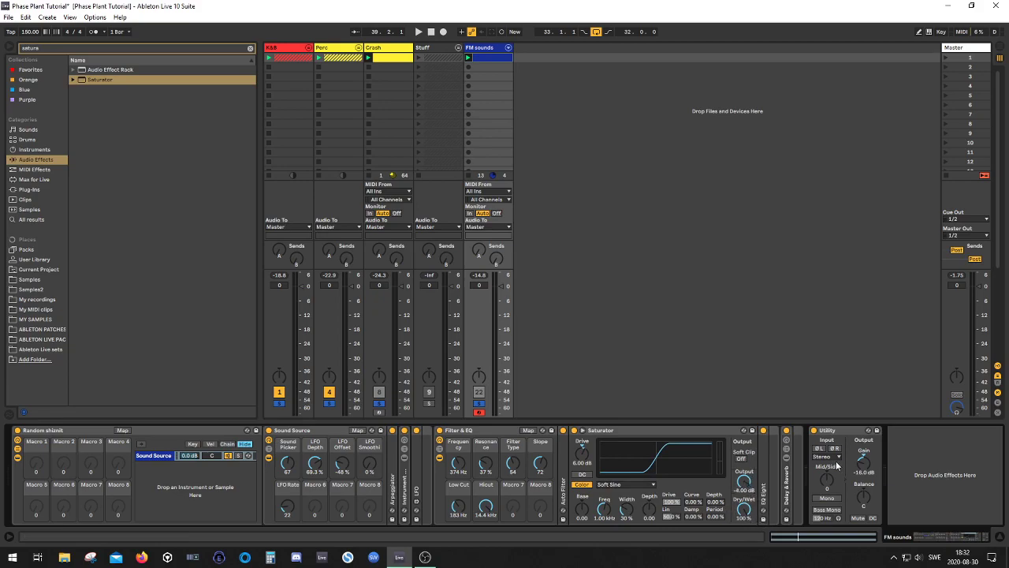
# - Enable Soft Clip on the Saturator during playback and raise the filter Frequency to 1.70 kHz
pyautogui.press('space')
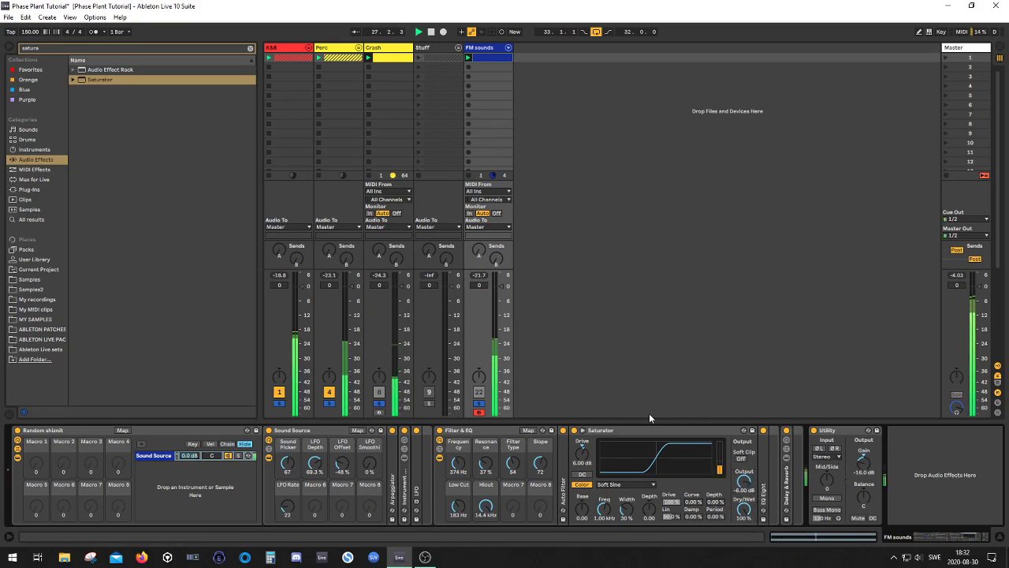
pyautogui.click(575, 431)
pyautogui.click(576, 433)
pyautogui.click(741, 459)
pyautogui.moveTo(457, 465); pyautogui.dragTo(457, 446)
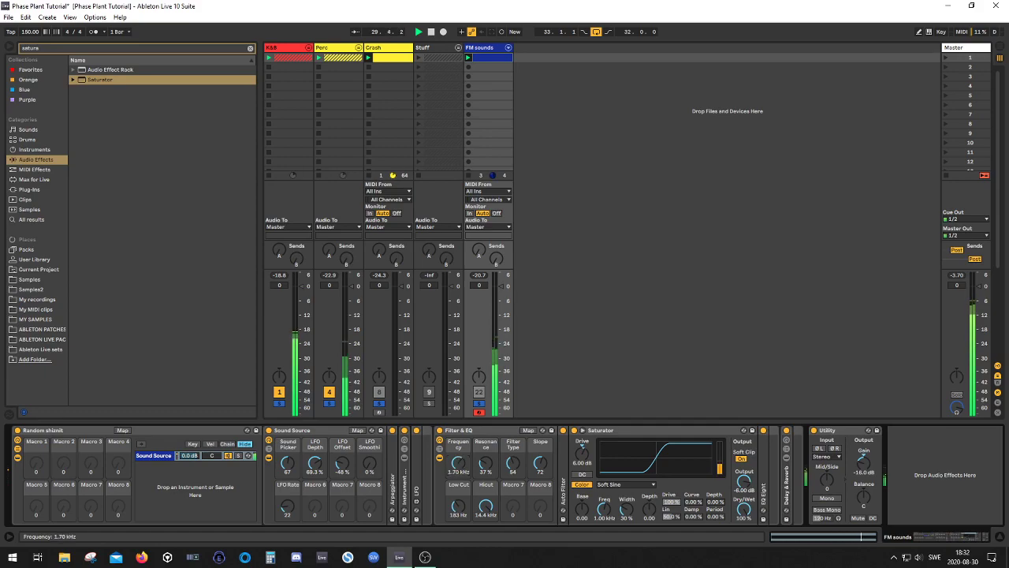
# - Compare the sound with the Saturator bypassed and active, lowering its Output to -9 dB to match the levels
pyautogui.click(577, 432)
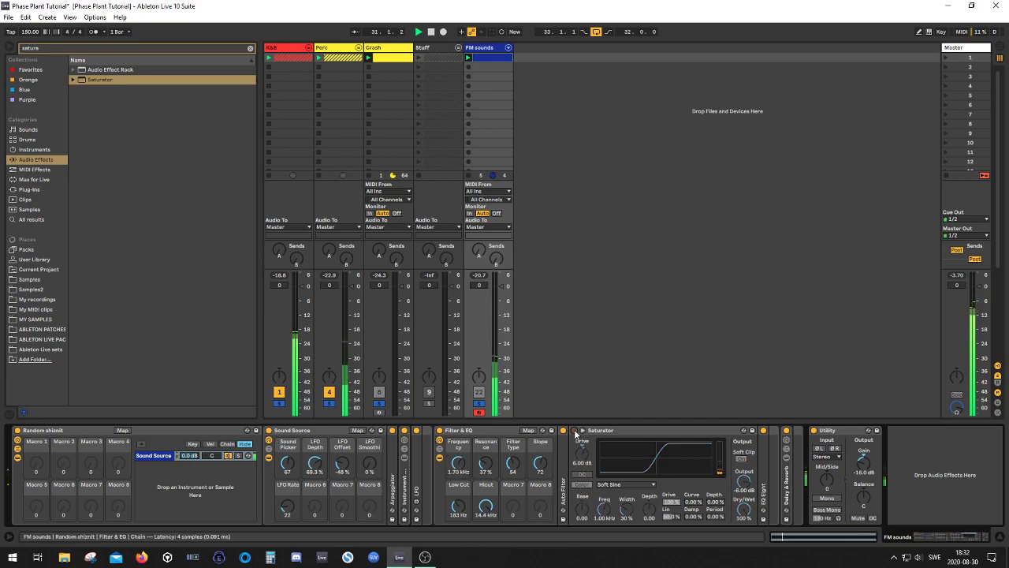
pyautogui.click(576, 433)
pyautogui.click(577, 432)
pyautogui.click(576, 432)
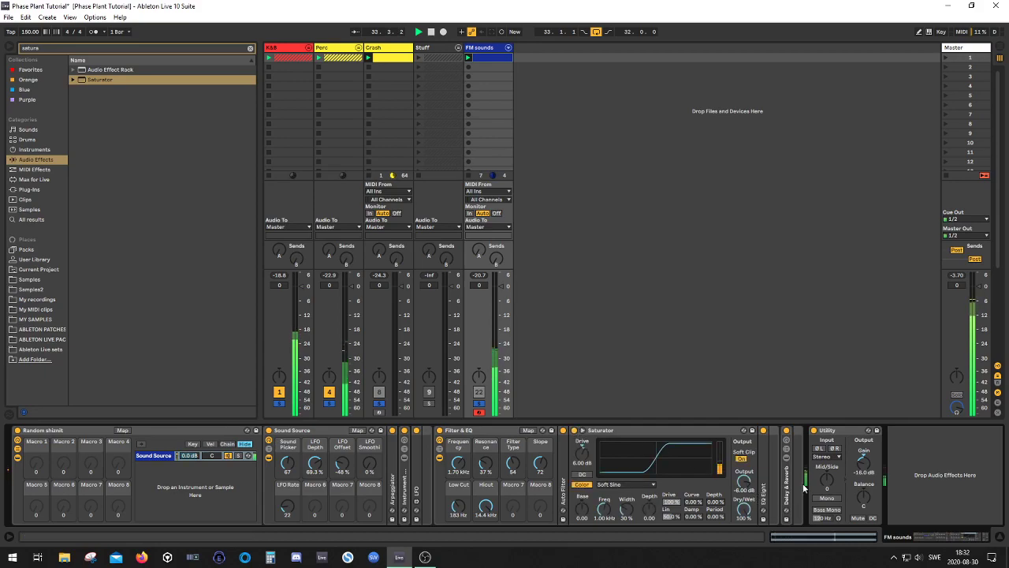
pyautogui.click(576, 433)
pyautogui.click(576, 433)
pyautogui.click(574, 430)
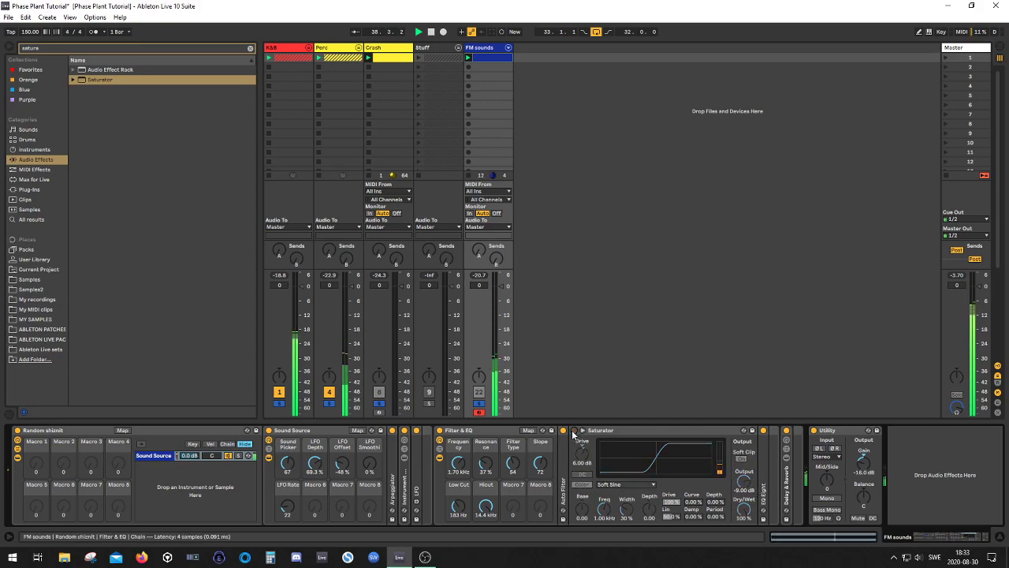
pyautogui.click(574, 430)
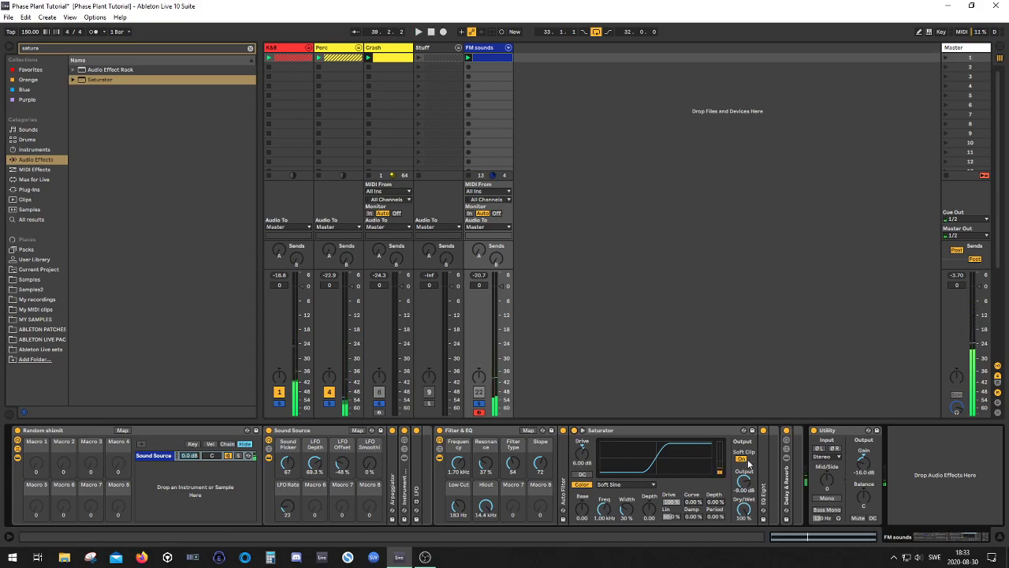
# - Set the filter Frequency to 374 Hz, and show the EQ Eight with the Saturator folded
pyautogui.press('space')
pyautogui.moveTo(458, 461)
pyautogui.mouseDown()
pyautogui.moveTo(458, 442)
pyautogui.moveTo(458, 501)
pyautogui.moveTo(462, 464)
pyautogui.mouseUp()
pyautogui.doubleClick(765, 490)
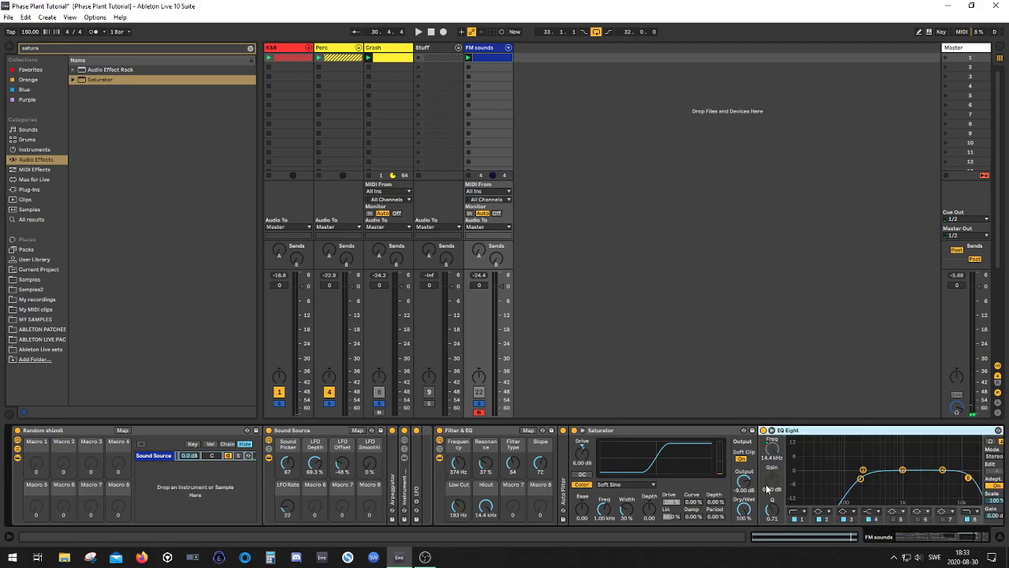
pyautogui.doubleClick(685, 433)
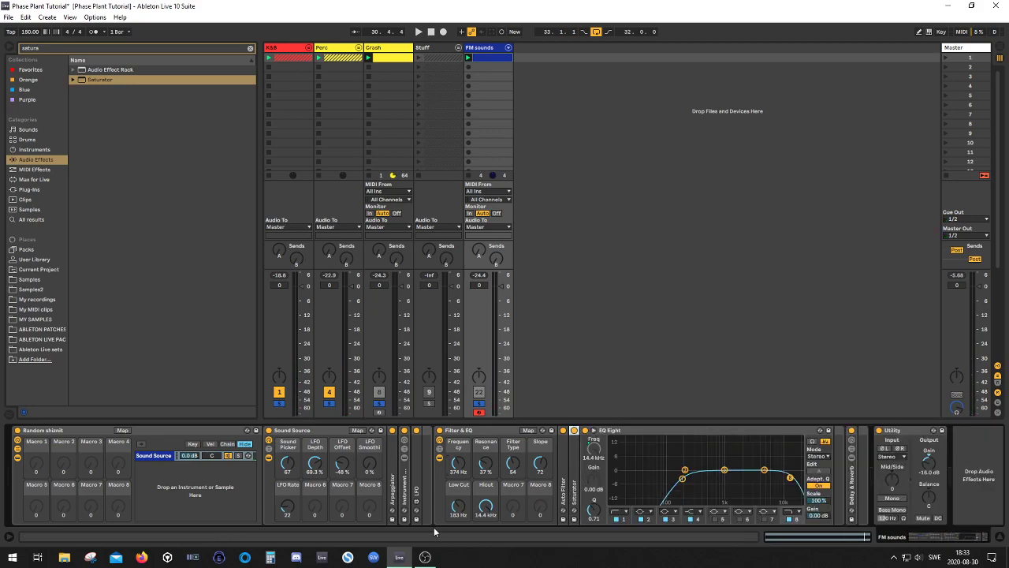
# - Search the audio effects for "compress", insert a Compressor after the EQ Eight and fold the EQ Eight
pyautogui.click(63, 49)
pyautogui.write('compress')
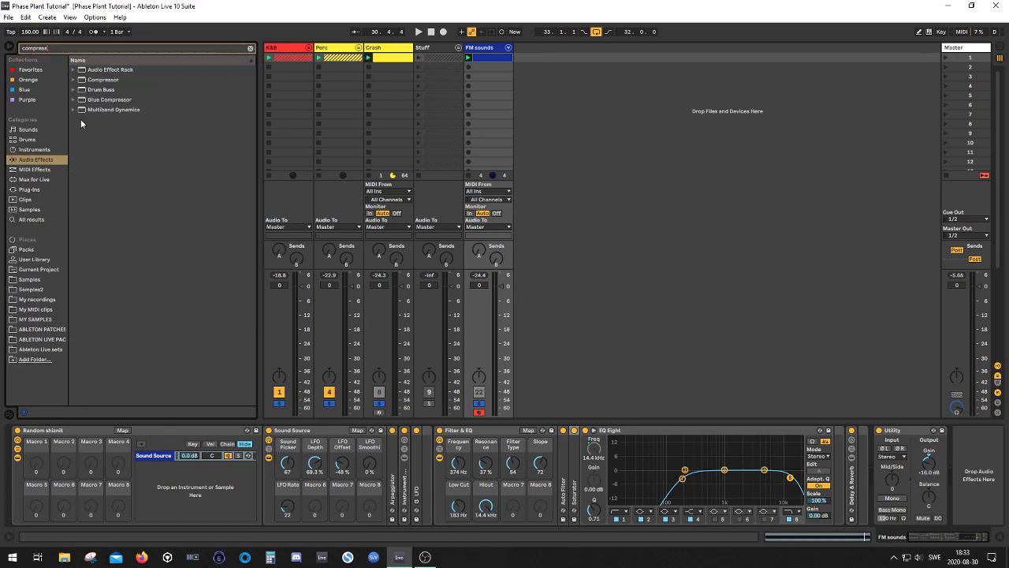
pyautogui.moveTo(95, 84)
pyautogui.mouseDown()
pyautogui.moveTo(331, 117)
pyautogui.moveTo(671, 417)
pyautogui.moveTo(789, 481)
pyautogui.moveTo(563, 476)
pyautogui.moveTo(834, 475)
pyautogui.mouseUp()
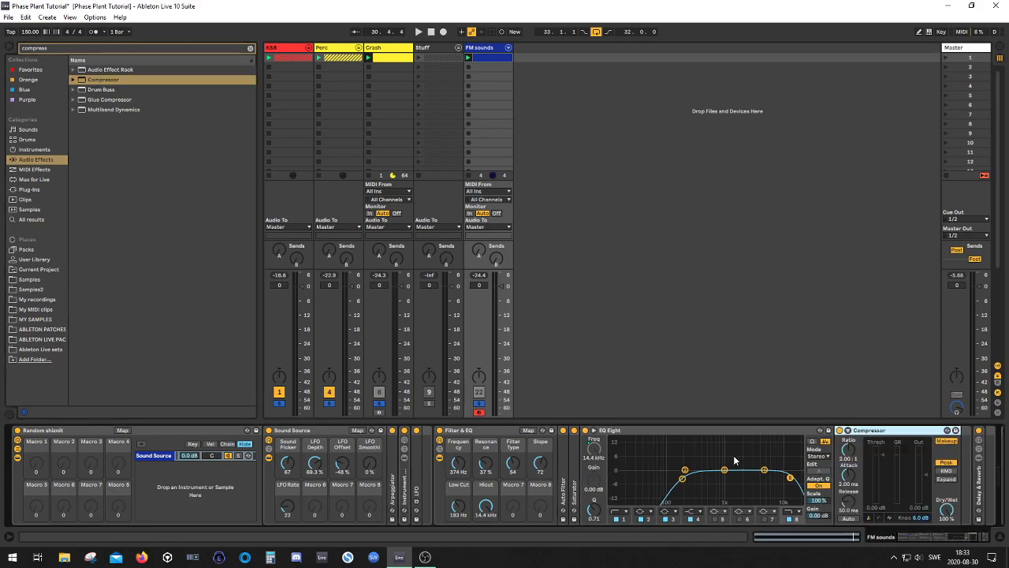
pyautogui.doubleClick(621, 431)
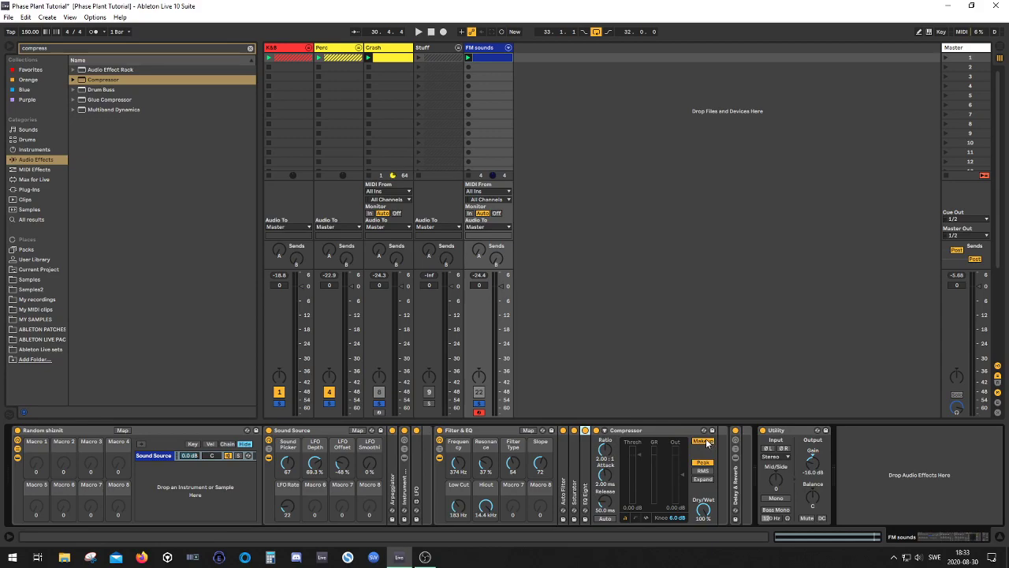
# - Turn off the Compressor's Makeup, set its Ratio to 4:1 and lower its Threshold to about -10.9 dB during playback
pyautogui.click(707, 443)
pyautogui.press('space')
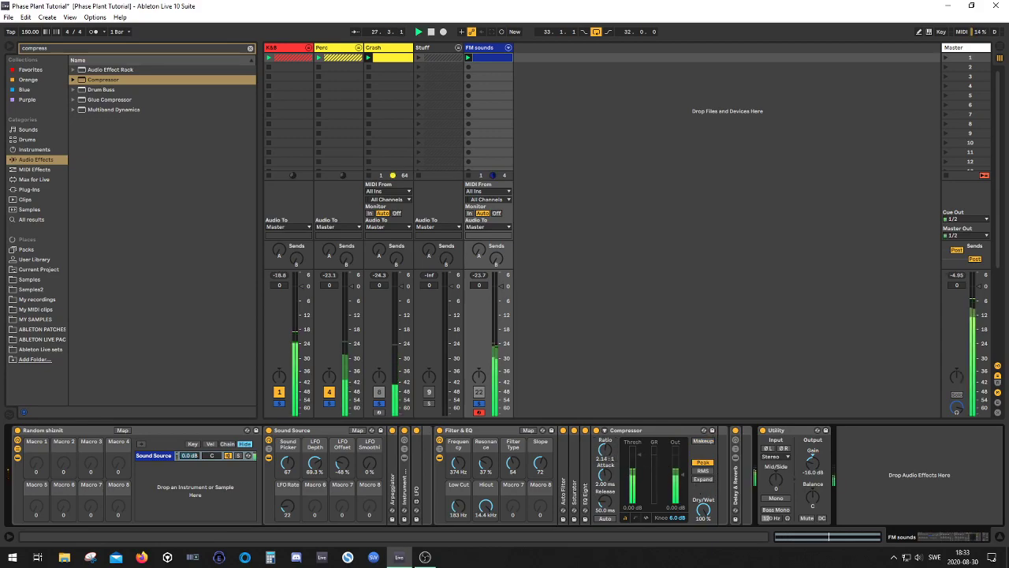
pyautogui.moveTo(606, 450); pyautogui.dragTo(605, 435)
pyautogui.moveTo(641, 461); pyautogui.dragTo(641, 465)
# - Set the filter Frequency to 1.01 kHz, Sound Picker to 65, and the Compressor's Attack to 17.9 ms, Release to 27.7 ms and Threshold to -16 dB
pyautogui.moveTo(458, 464); pyautogui.dragTo(457, 451)
pyautogui.moveTo(284, 461); pyautogui.dragTo(283, 501)
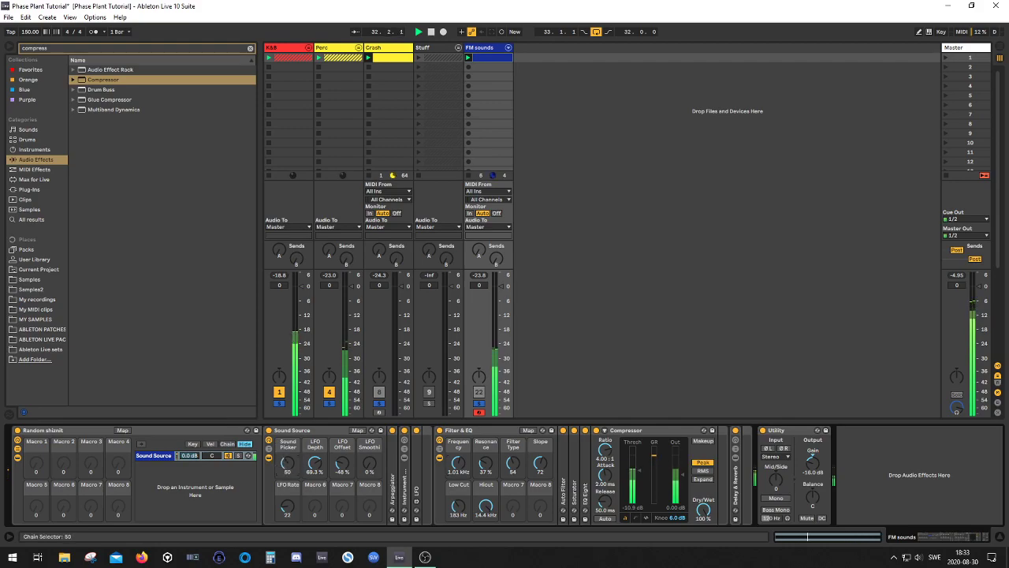
pyautogui.moveTo(288, 465); pyautogui.dragTo(288, 450)
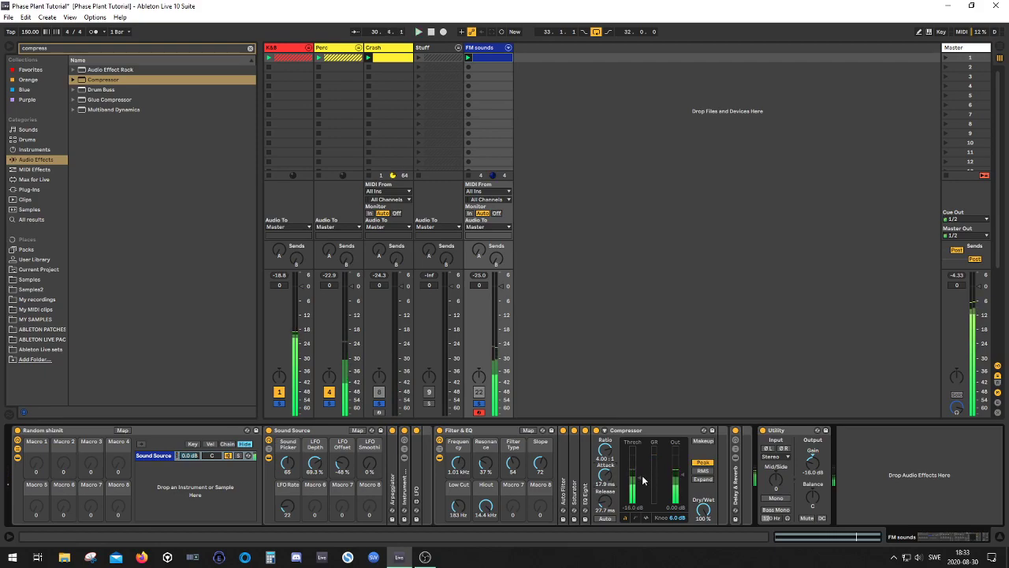
# - Set the Compressor's Threshold to -19.3 dB and output gain to 2 dB, with the filter Frequency at 959 Hz
pyautogui.moveTo(458, 464)
pyautogui.mouseDown()
pyautogui.moveTo(457, 508)
pyautogui.moveTo(457, 458)
pyautogui.mouseUp()
pyautogui.moveTo(641, 480); pyautogui.dragTo(641, 492)
pyautogui.moveTo(457, 463)
pyautogui.mouseDown()
pyautogui.moveTo(458, 527)
pyautogui.moveTo(457, 474)
pyautogui.mouseUp()
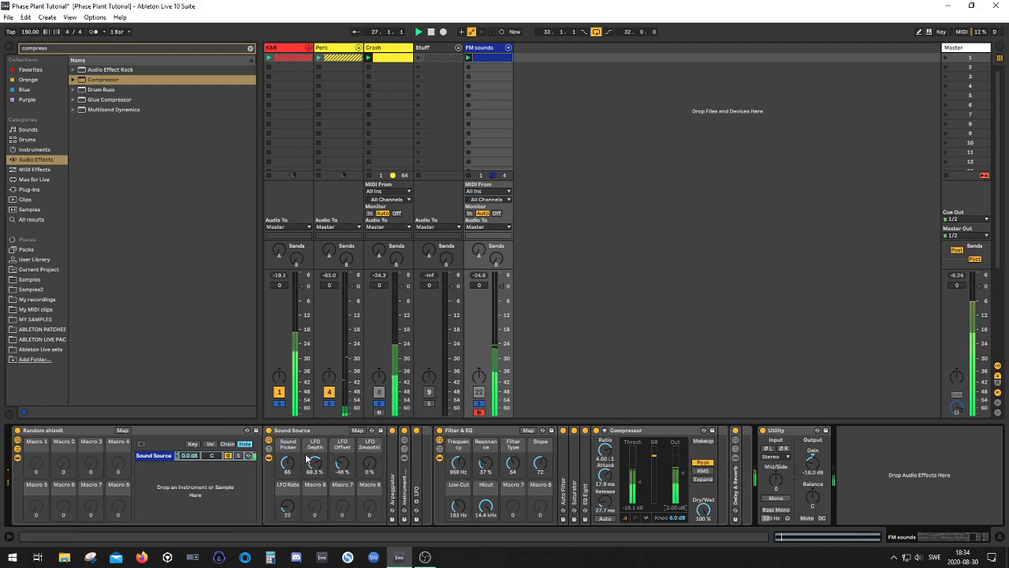
# - Set the Sound Picker to 69 and the filter Frequency to 1.38 kHz, and fold the Compressor
pyautogui.moveTo(287, 462); pyautogui.dragTo(287, 512)
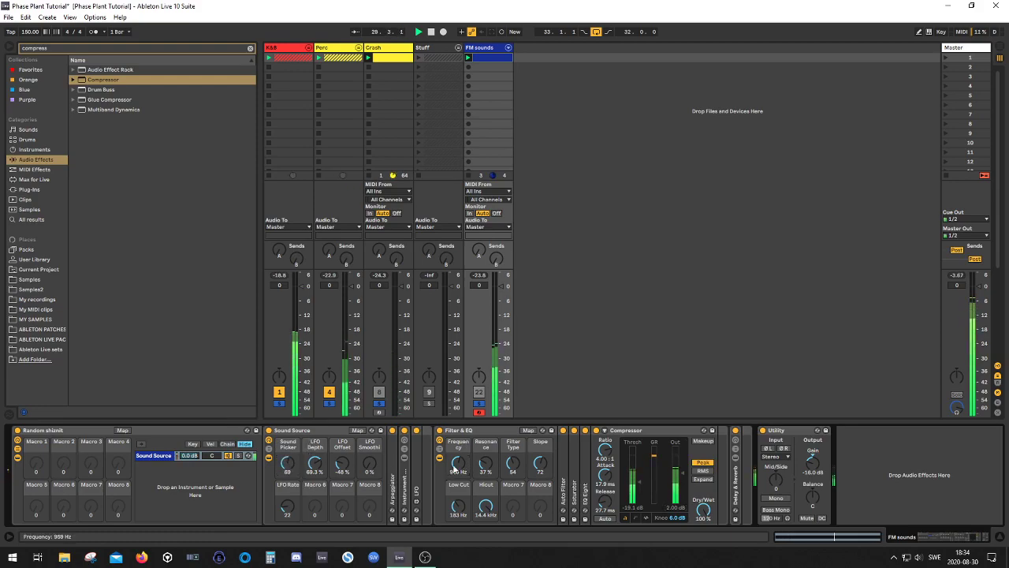
pyautogui.moveTo(459, 462); pyautogui.dragTo(459, 497)
pyautogui.click(604, 429)
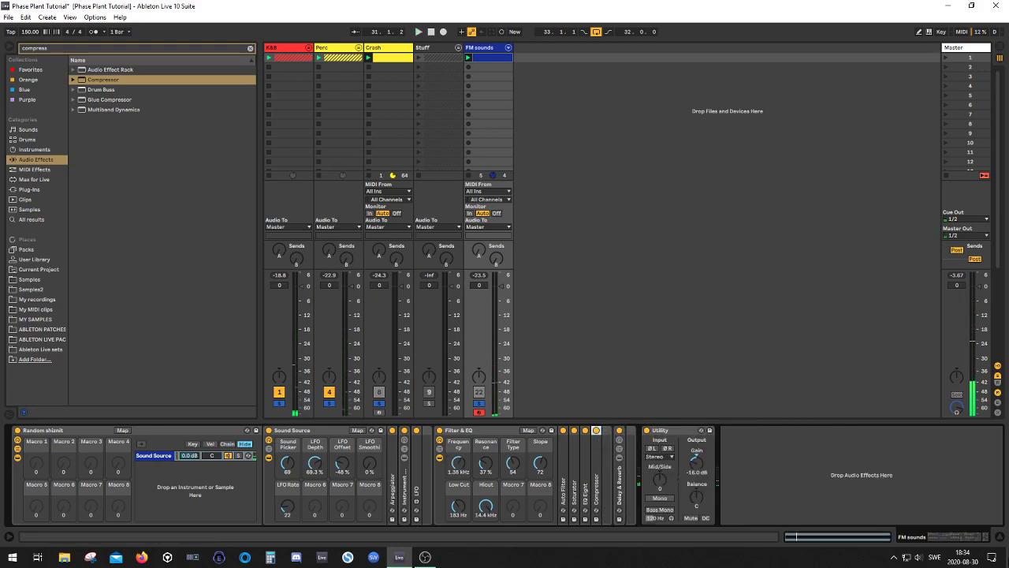
# - Select the whole Random shiznit rack and switch to MIDI mapping mode
pyautogui.click(470, 430)
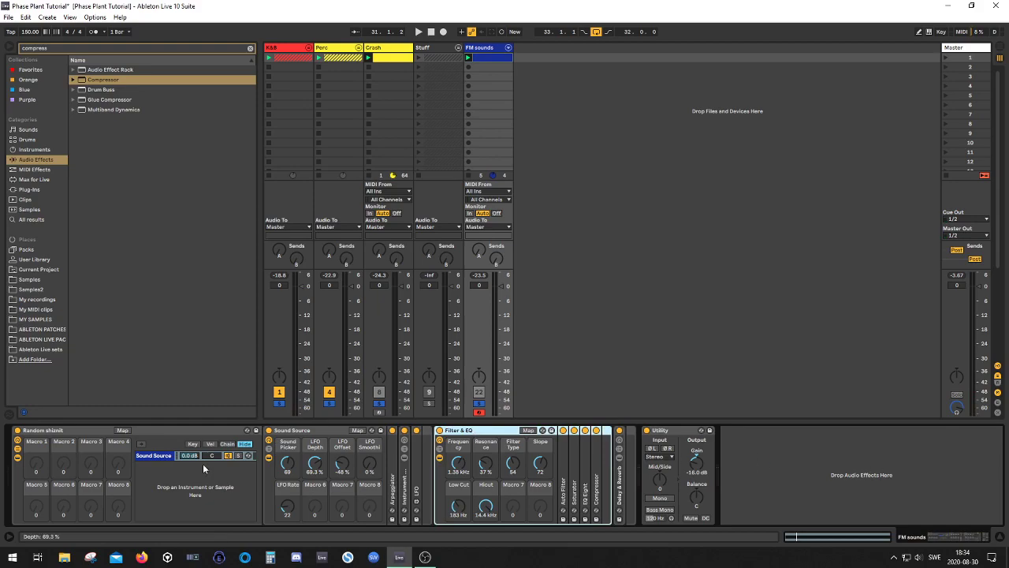
pyautogui.click(152, 439)
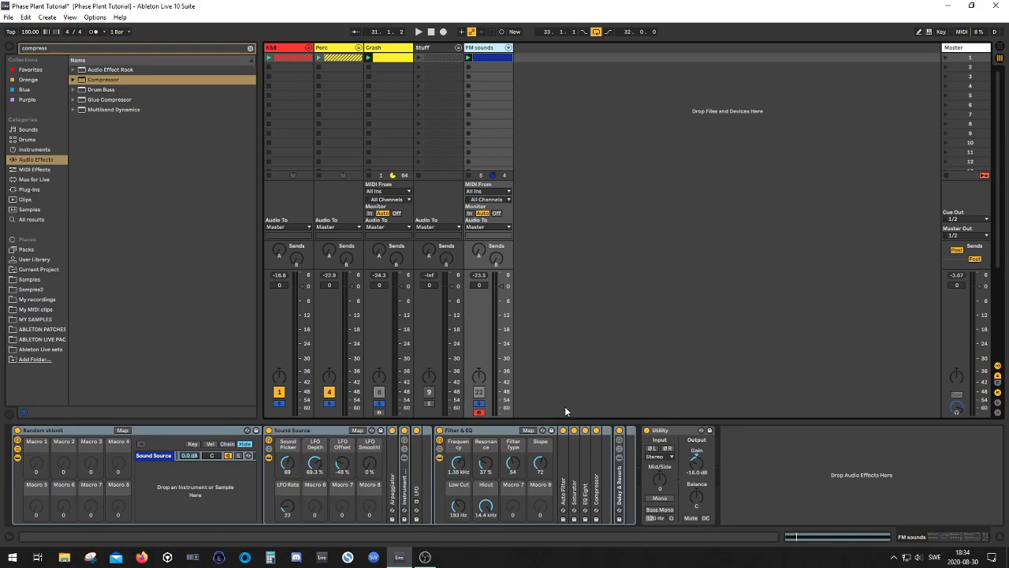
pyautogui.hotkey('ctrl', 'm')
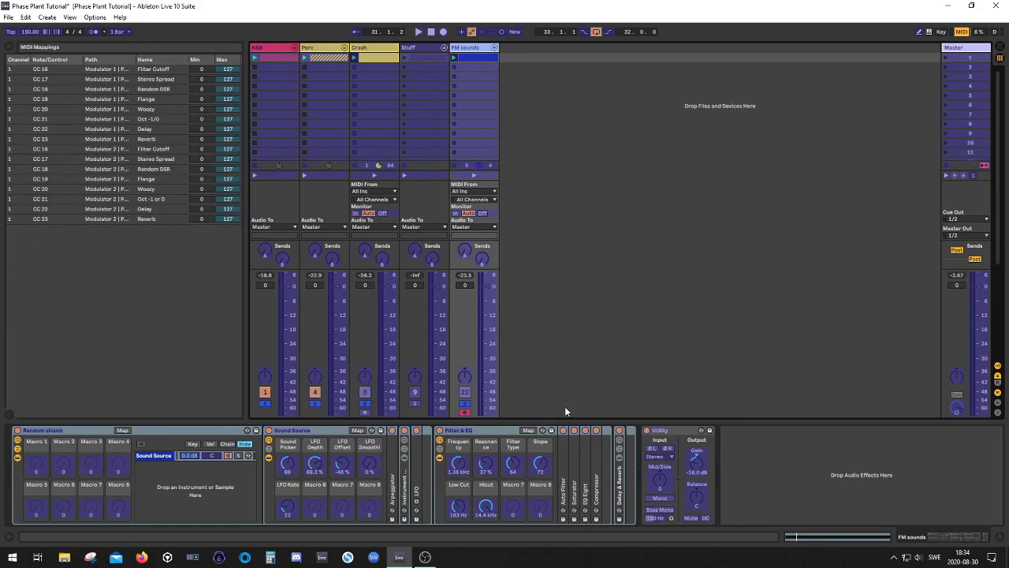
# - Delete all existing MIDI mappings, from the first Filter Cutoff entry through the last Reverb entry
pyautogui.click(291, 465)
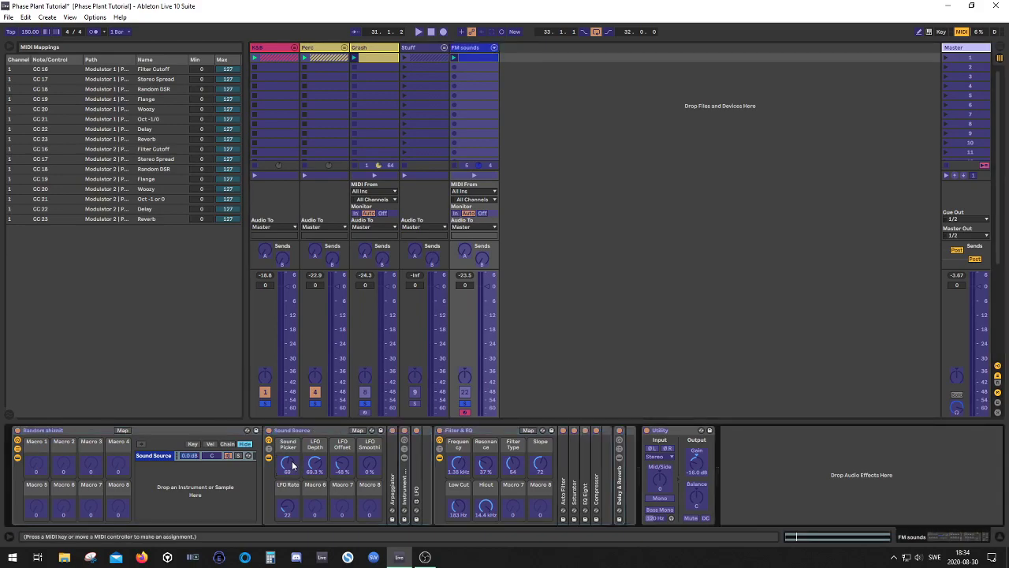
pyautogui.click(76, 218)
pyautogui.keyDown('shift'); pyautogui.click(108, 69); pyautogui.keyUp('shift')
pyautogui.press('Delete')
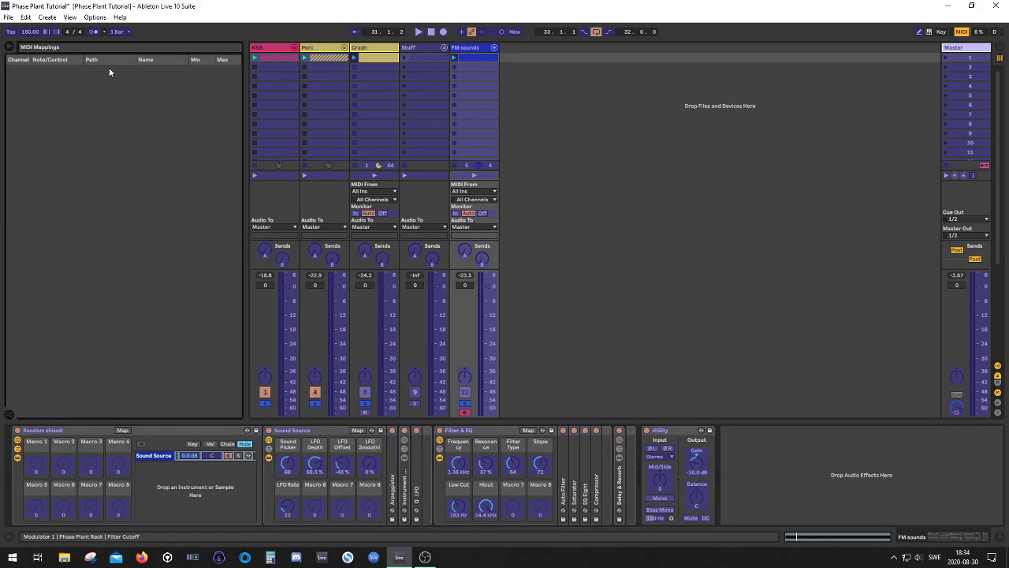
# - Map the Sound Source rack's Sound Picker to CC 16 and the Filter & EQ rack's Frequency to CC 17
pyautogui.click(282, 466)
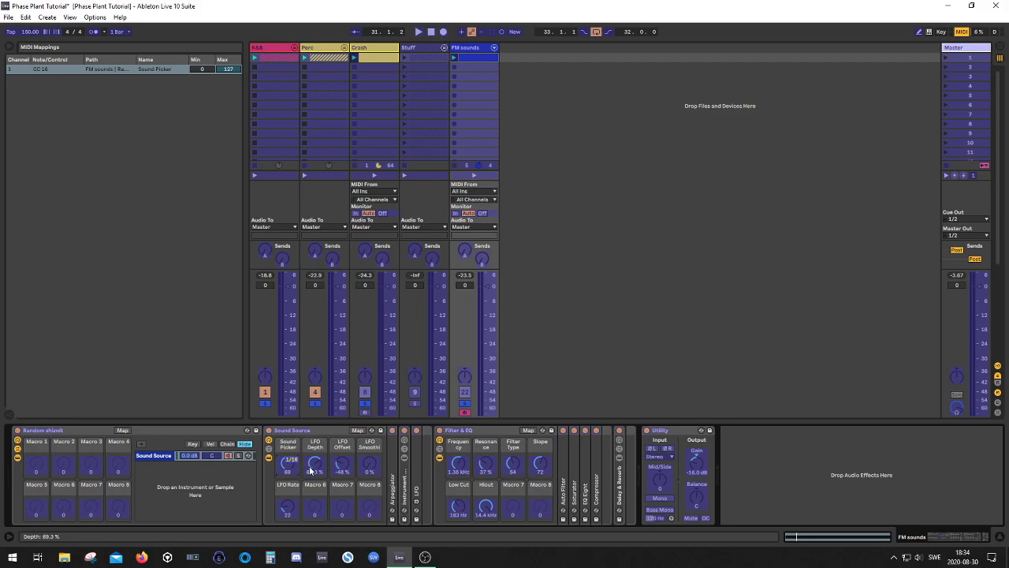
pyautogui.click(463, 465)
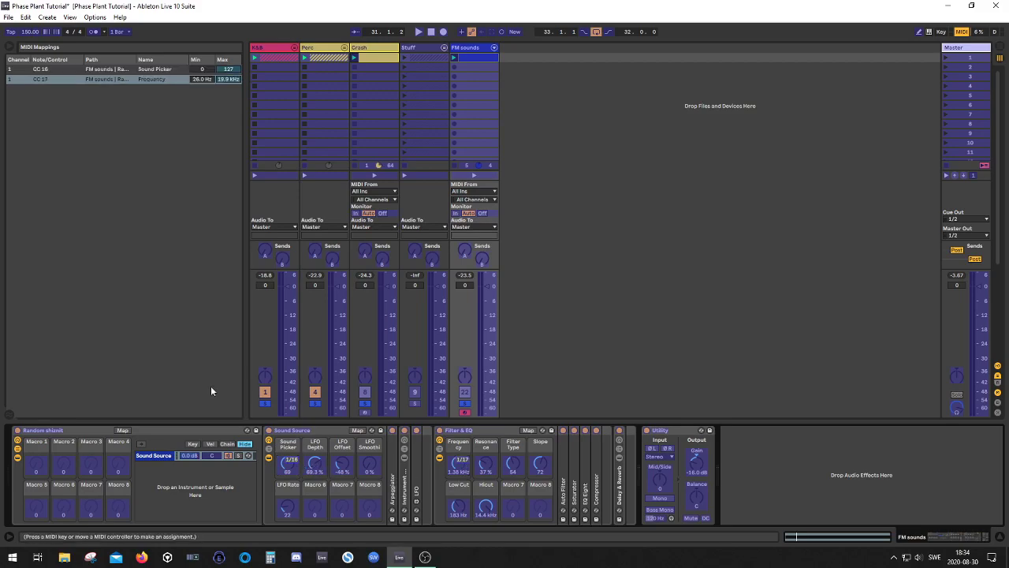
pyautogui.click(158, 70)
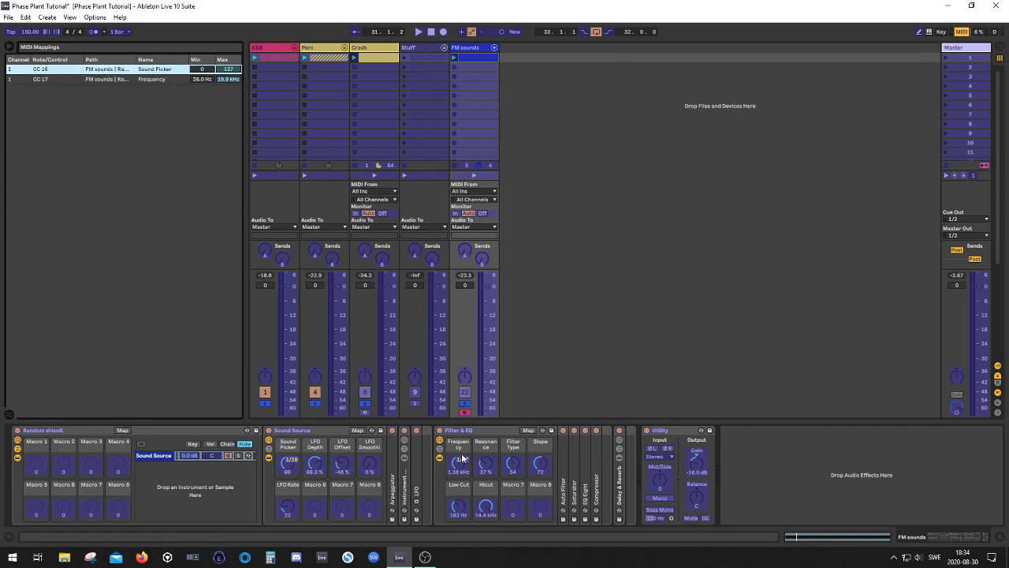
# - Set the Sound Picker mapping's mode to Relative (Signed Bit)
pyautogui.click(275, 489)
pyautogui.click(287, 445)
pyautogui.click(178, 538)
pyautogui.click(173, 466)
# - Set the filter Frequency mapping's mode to Relative (Signed Bit) and leave MIDI mapping mode
pyautogui.click(453, 442)
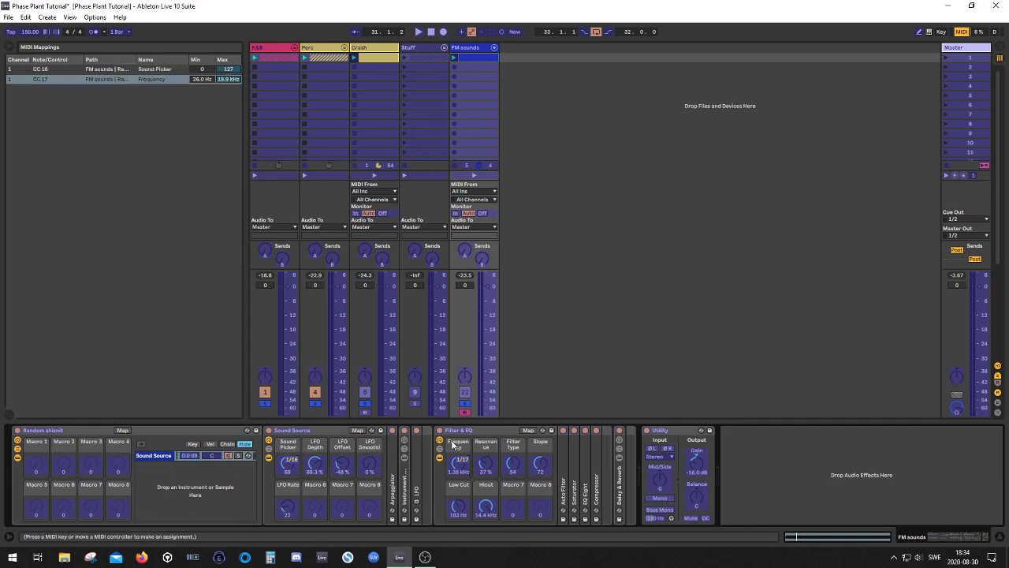
pyautogui.click(455, 445)
pyautogui.click(180, 538)
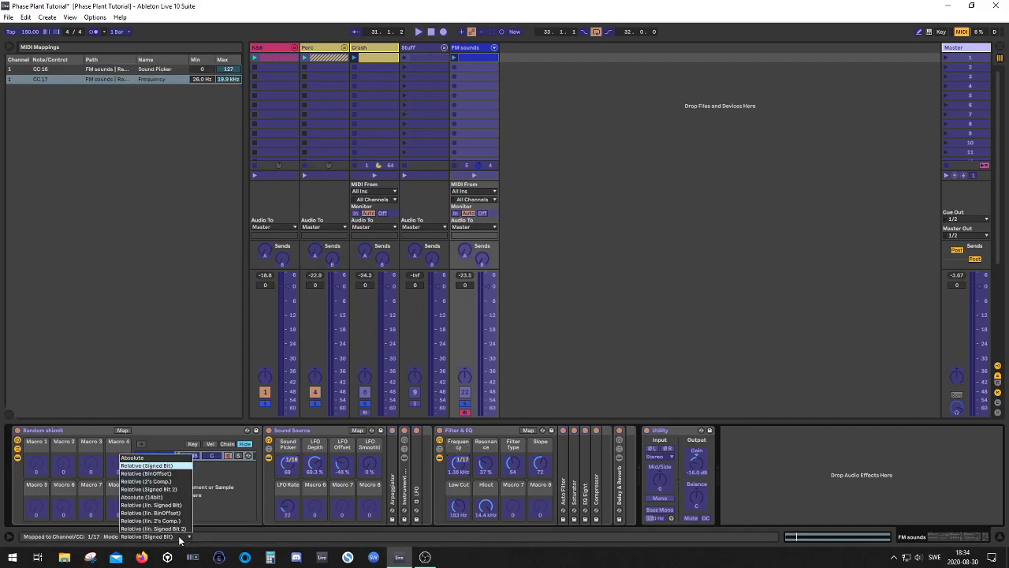
pyautogui.click(182, 467)
pyautogui.click(180, 537)
pyautogui.click(166, 458)
pyautogui.click(156, 537)
pyautogui.click(147, 465)
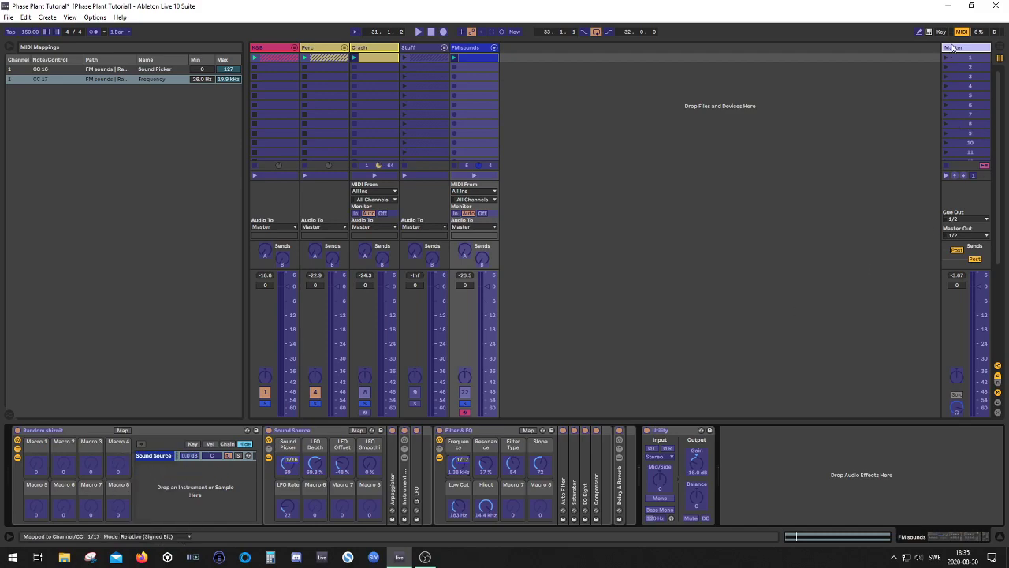
pyautogui.click(961, 32)
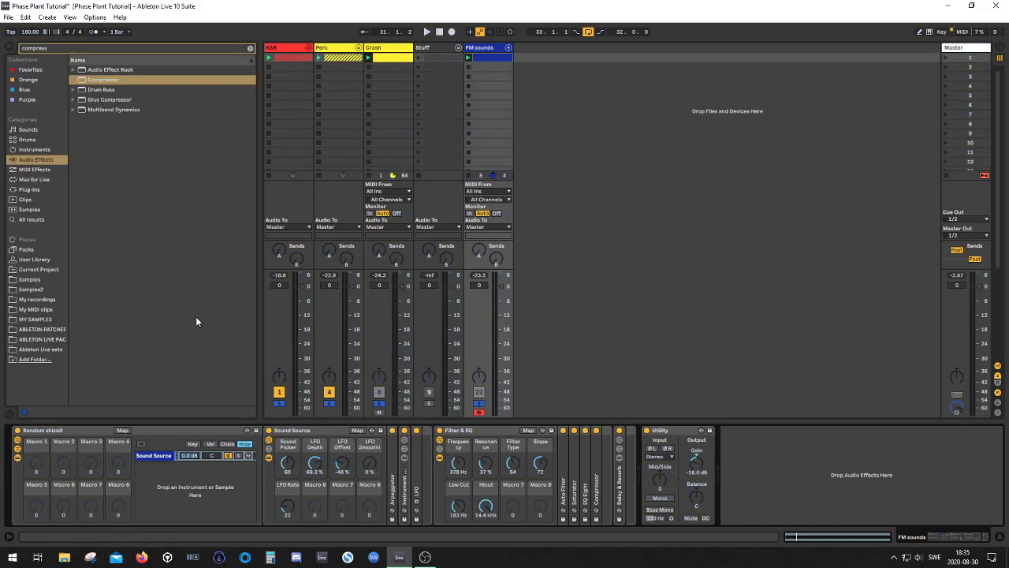
# - Audition the mapped controls, then unfold the Auto Filter and switch its circuit type to OSR
pyautogui.press('space')
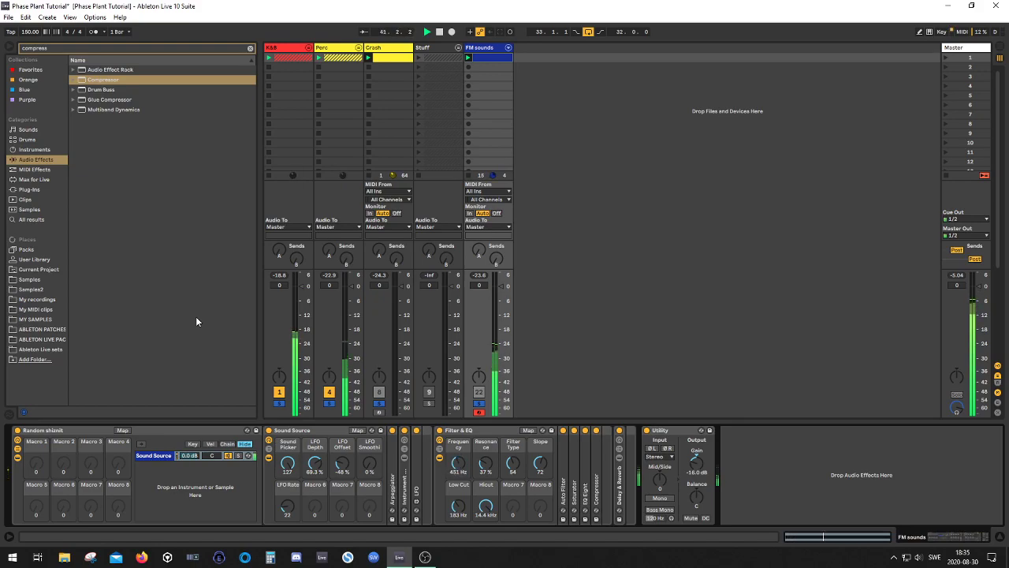
pyautogui.doubleClick(565, 479)
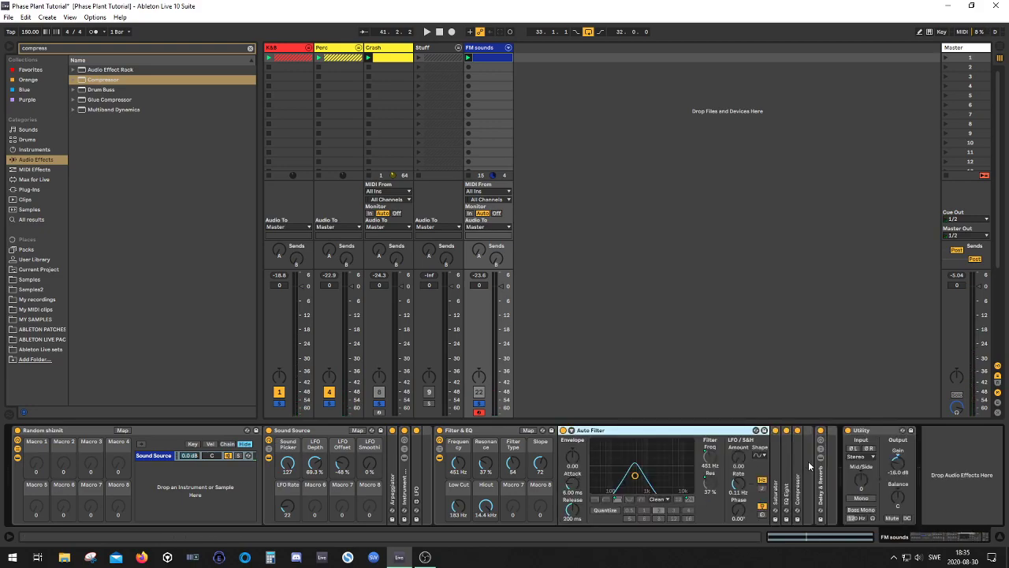
pyautogui.click(662, 499)
pyautogui.click(659, 503)
pyautogui.press('space')
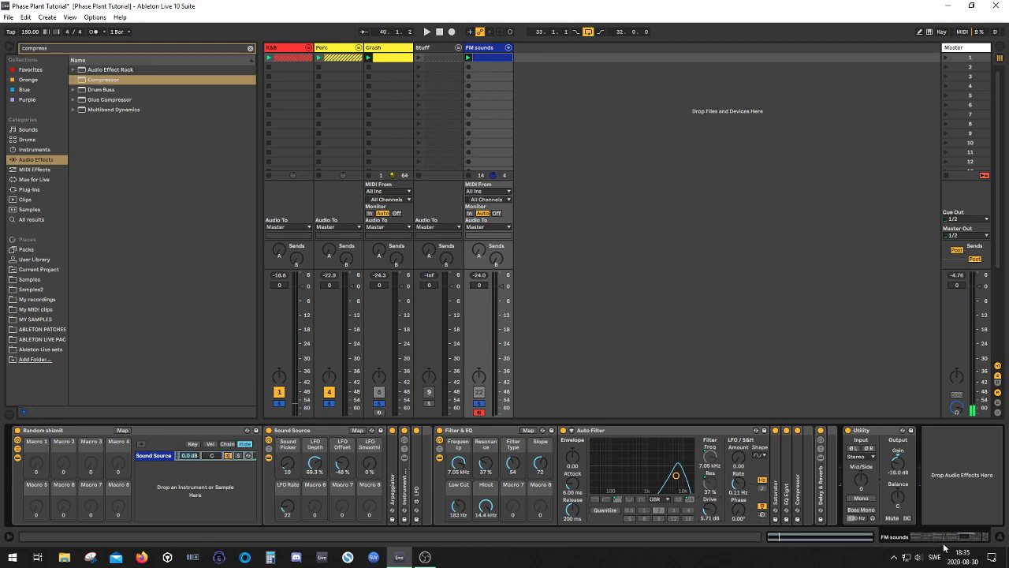
# - Unfold the Delay & Reverb rack and set its Reverb Mix to 8.66 % during playback
pyautogui.doubleClick(821, 494)
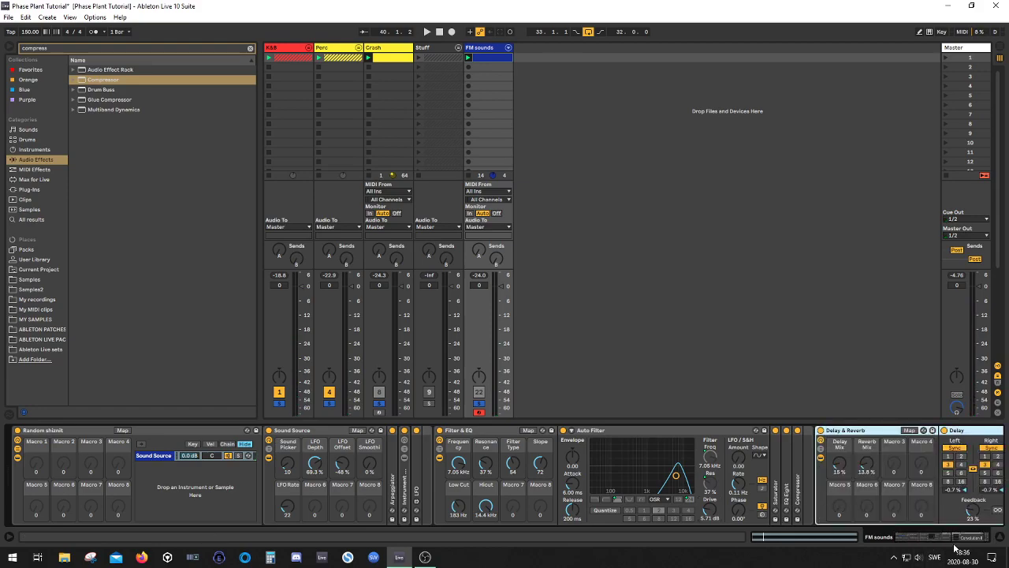
pyautogui.moveTo(956, 537); pyautogui.dragTo(1003, 535)
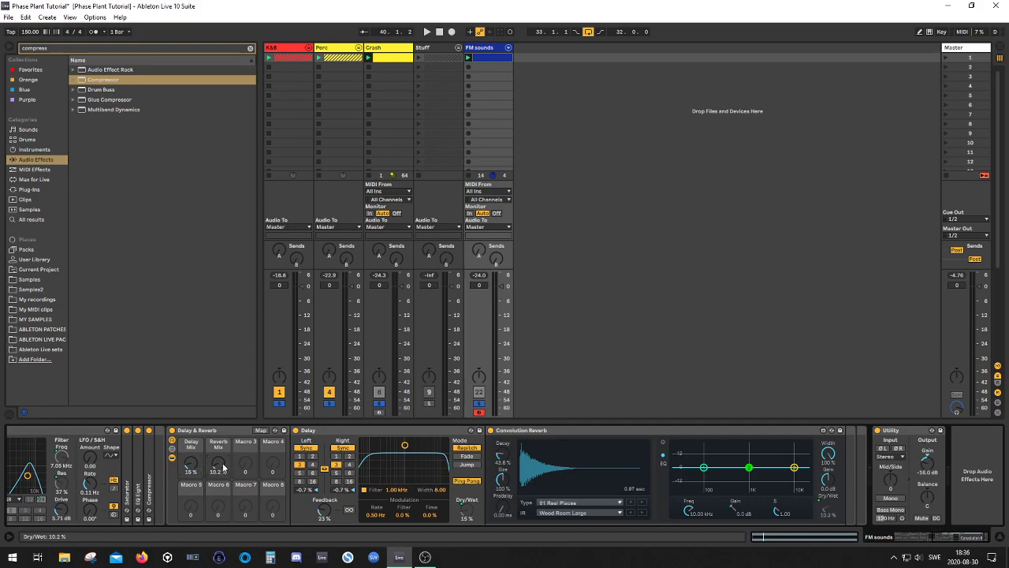
pyautogui.press('space')
pyautogui.moveTo(223, 467); pyautogui.dragTo(223, 471)
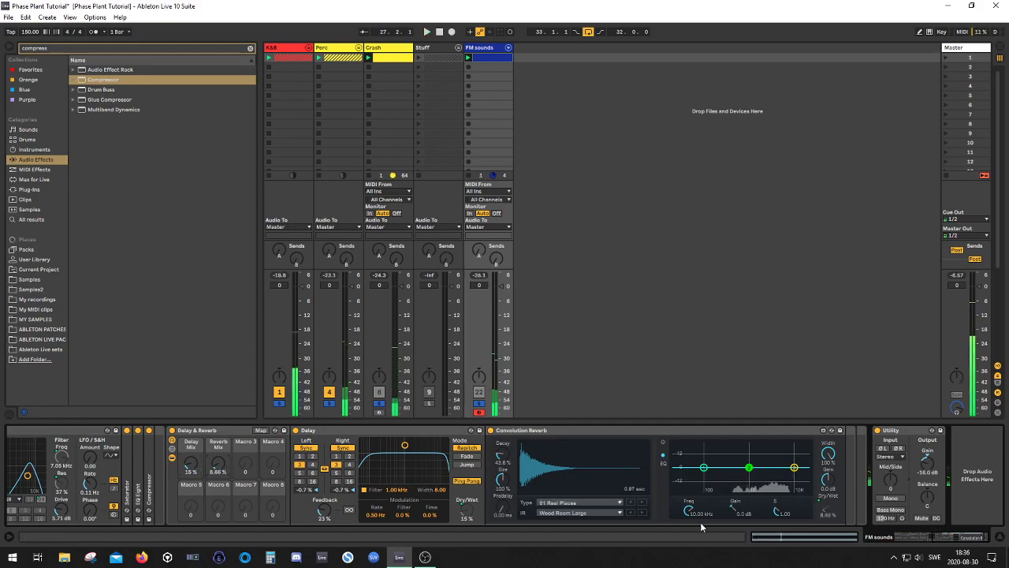
# - In the Convolution Reverb EQ, cut the low band to -18 dB at about 235 Hz and move the high band down in frequency and gain
pyautogui.moveTo(703, 468); pyautogui.dragTo(734, 488)
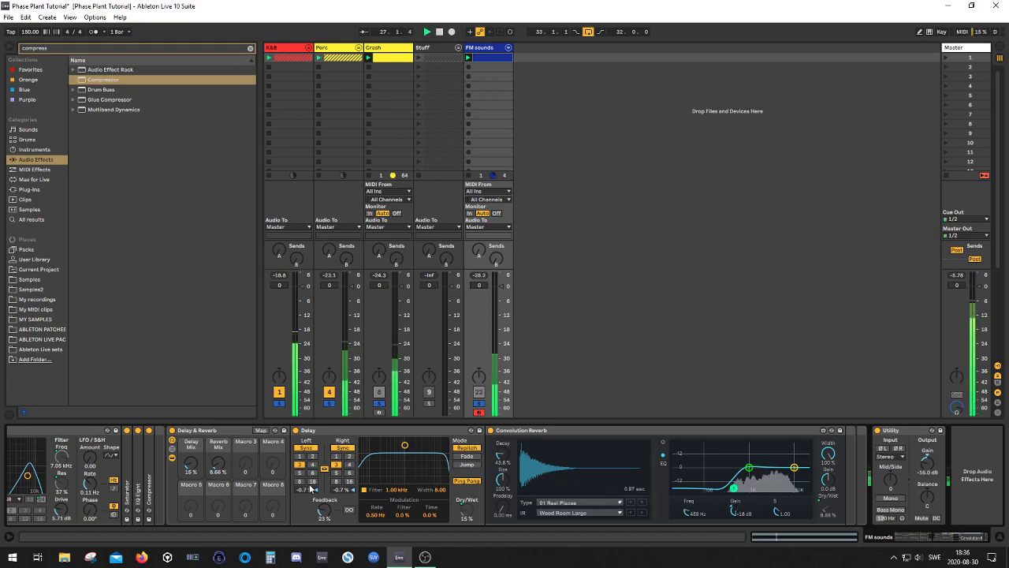
pyautogui.moveTo(794, 468); pyautogui.dragTo(751, 470)
pyautogui.moveTo(726, 487); pyautogui.dragTo(720, 487)
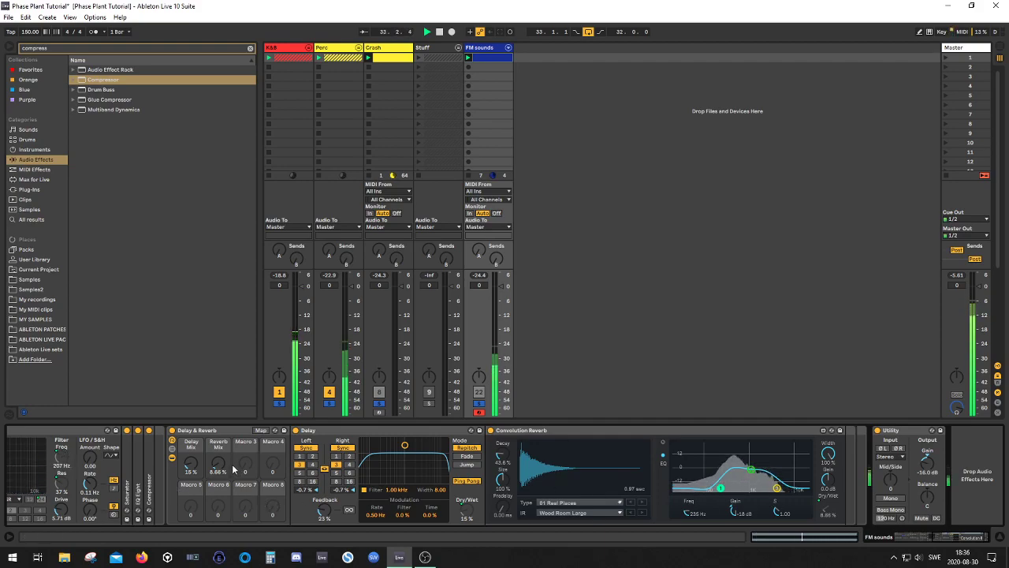
# - Set the Delay & Reverb rack's Reverb Mix to 9.45 %
pyautogui.moveTo(225, 469); pyautogui.dragTo(224, 479)
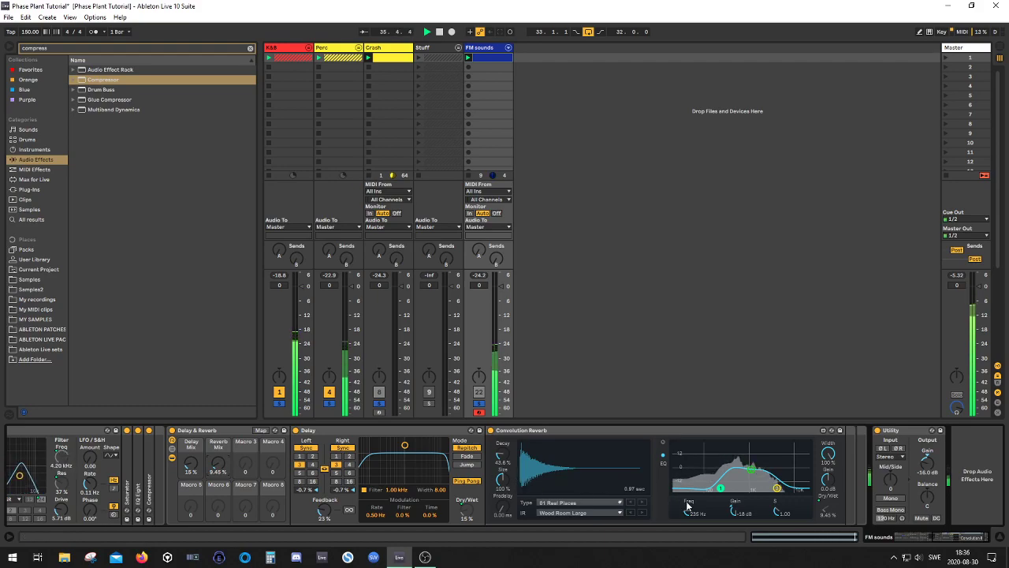
pyautogui.moveTo(939, 539); pyautogui.dragTo(904, 544)
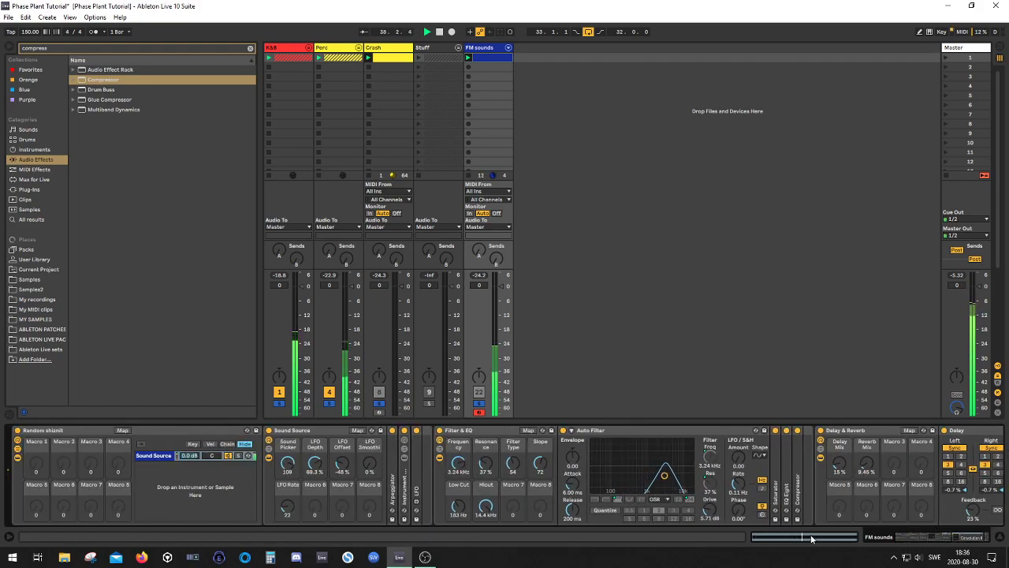
pyautogui.moveTo(901, 533); pyautogui.dragTo(873, 539)
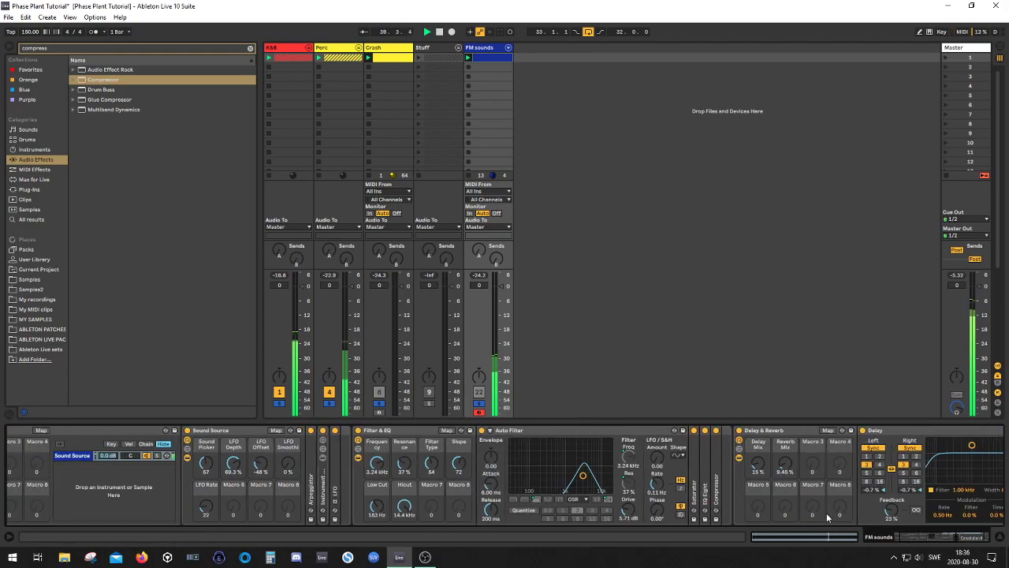